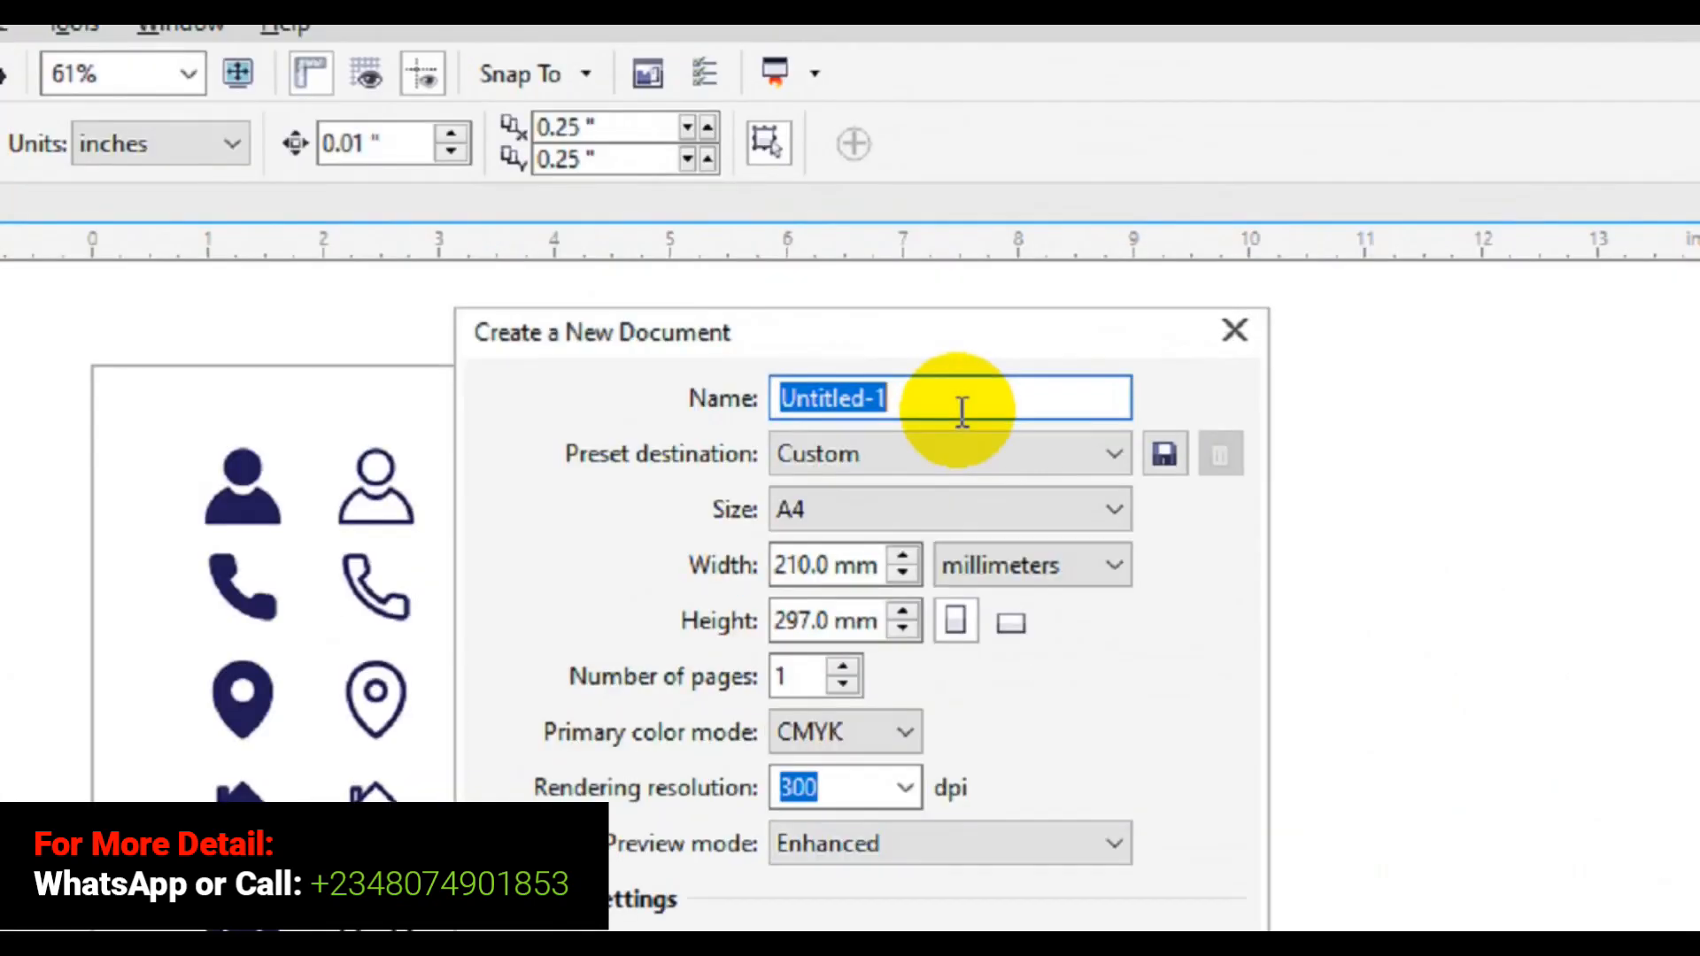
Step: Name the new document "Creative Business Card"
{"action": "left_click", "coordinate": [1034, 365]}
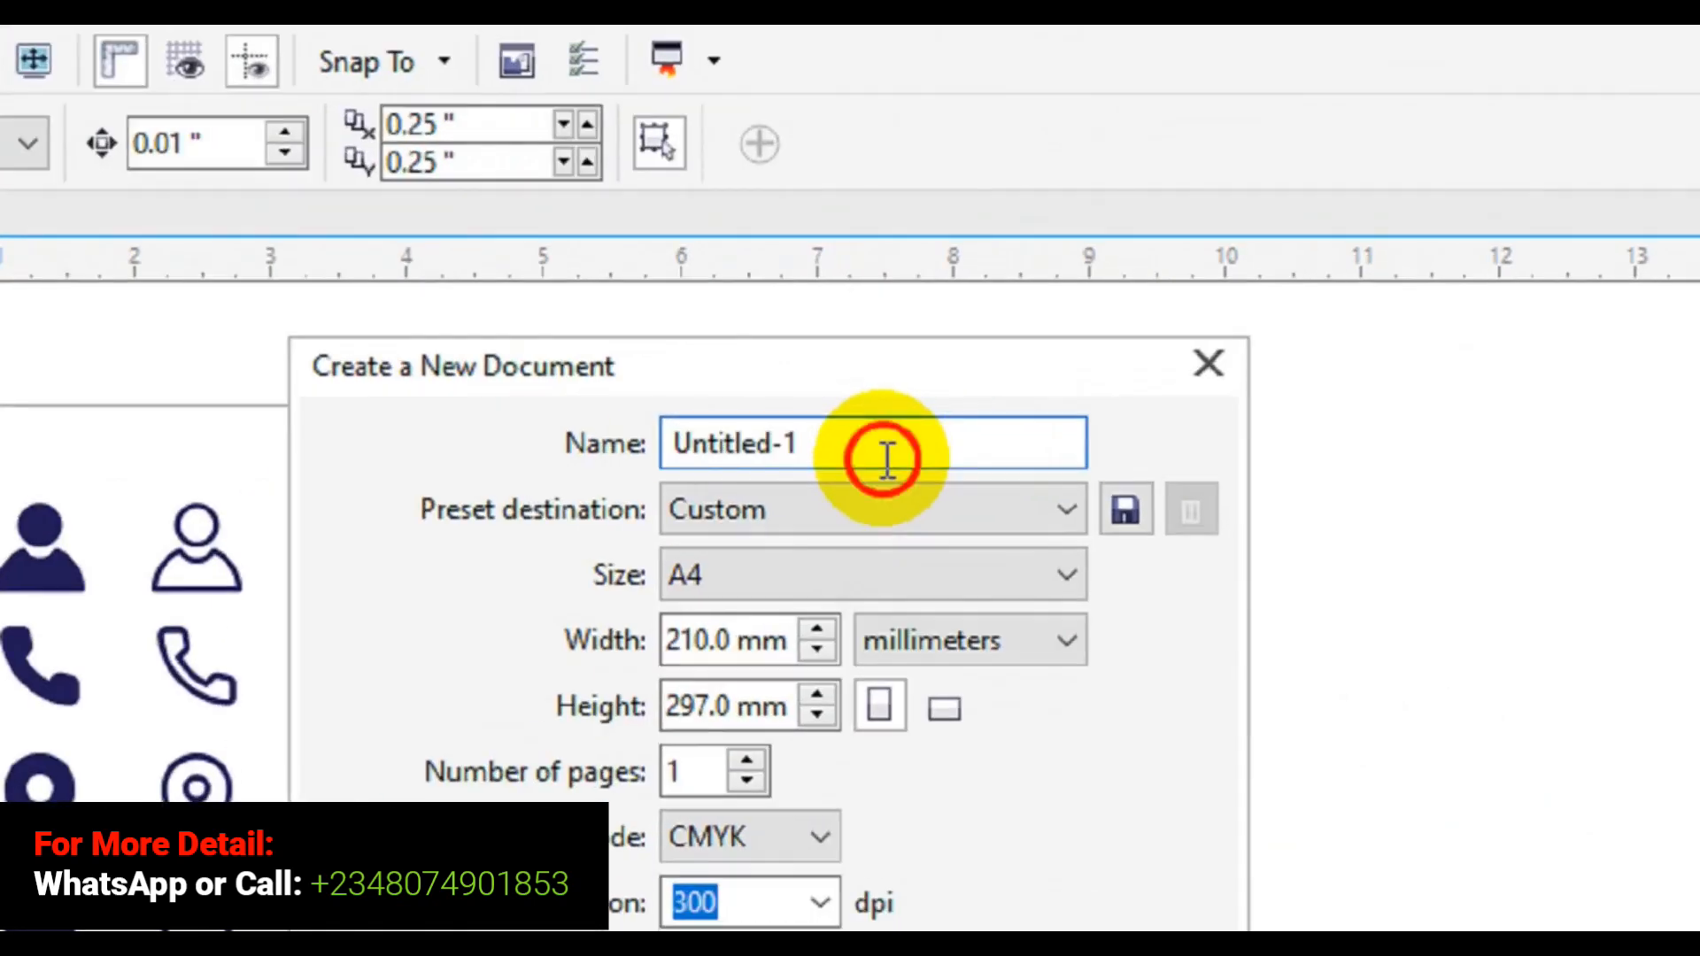
{"action": "key", "text": "BackSpace"}
{"action": "key", "text": "BackSpace"}
{"action": "key", "text": "BackSpace"}
{"action": "key", "text": "BackSpace"}
{"action": "key", "text": "BackSpace"}
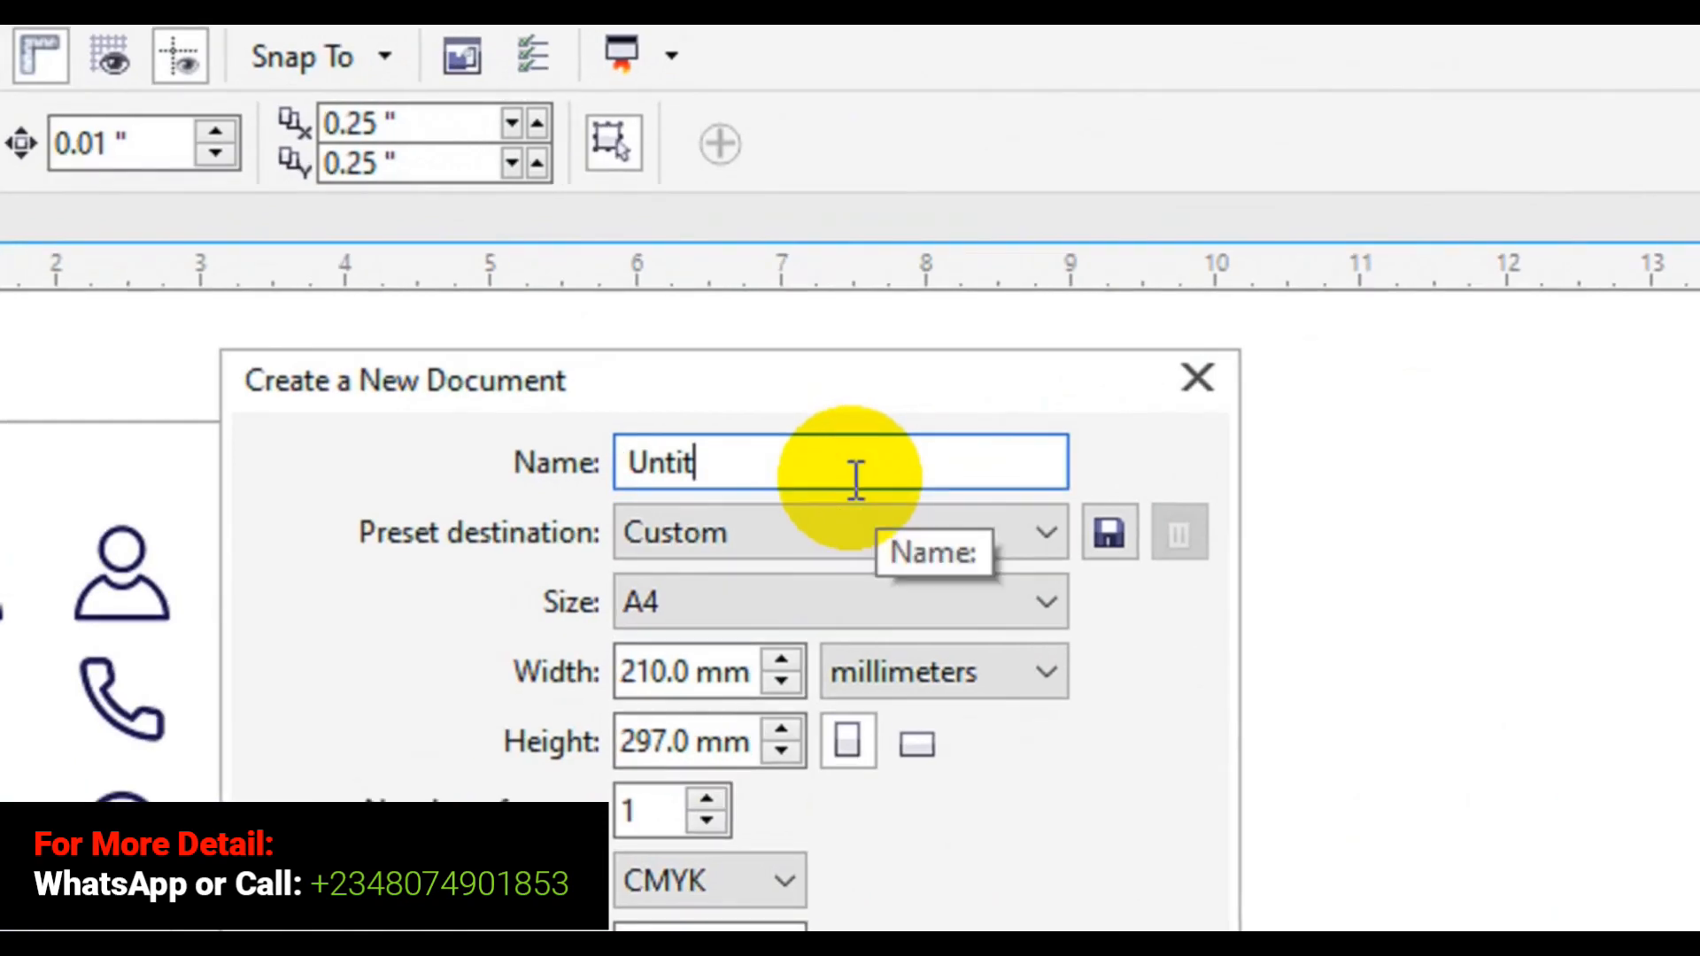
{"action": "key", "text": "BackSpace"}
{"action": "key", "text": "BackSpace"}
{"action": "key", "text": "BackSpace"}
{"action": "key", "text": "BackSpace"}
{"action": "key", "text": "BackSpace"}
{"action": "type", "text": "Ct"}
{"action": "key", "text": "BackSpace"}
{"action": "type", "text": "reative "}
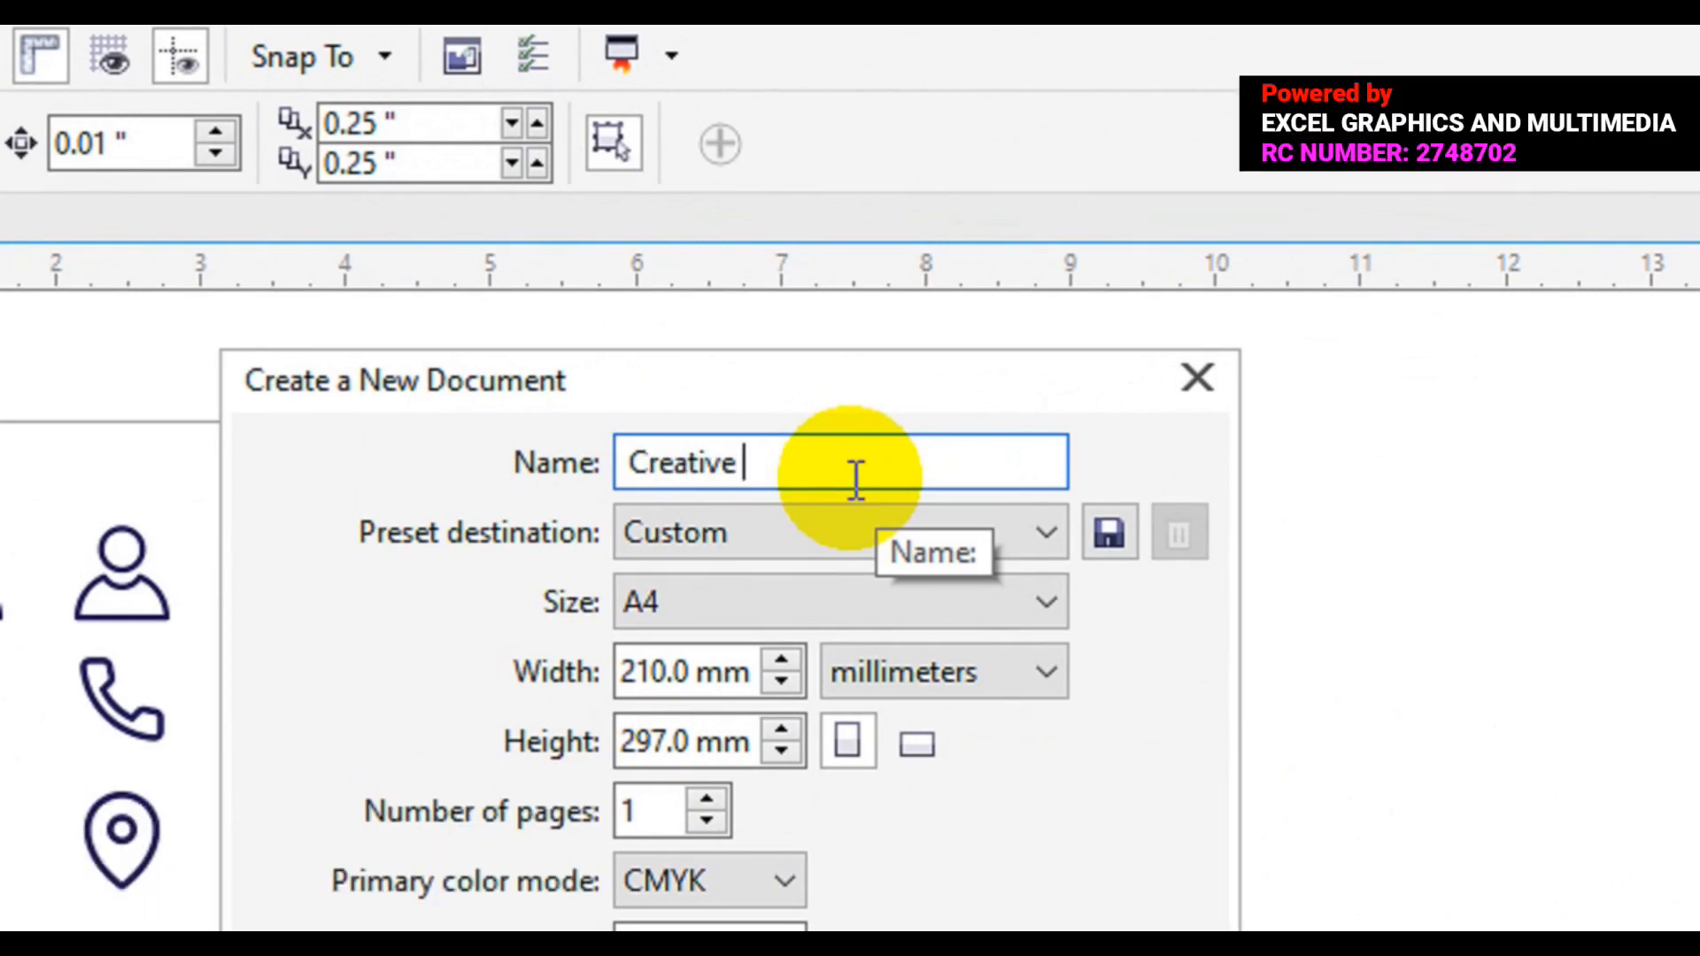
{"action": "type", "text": "Business"}
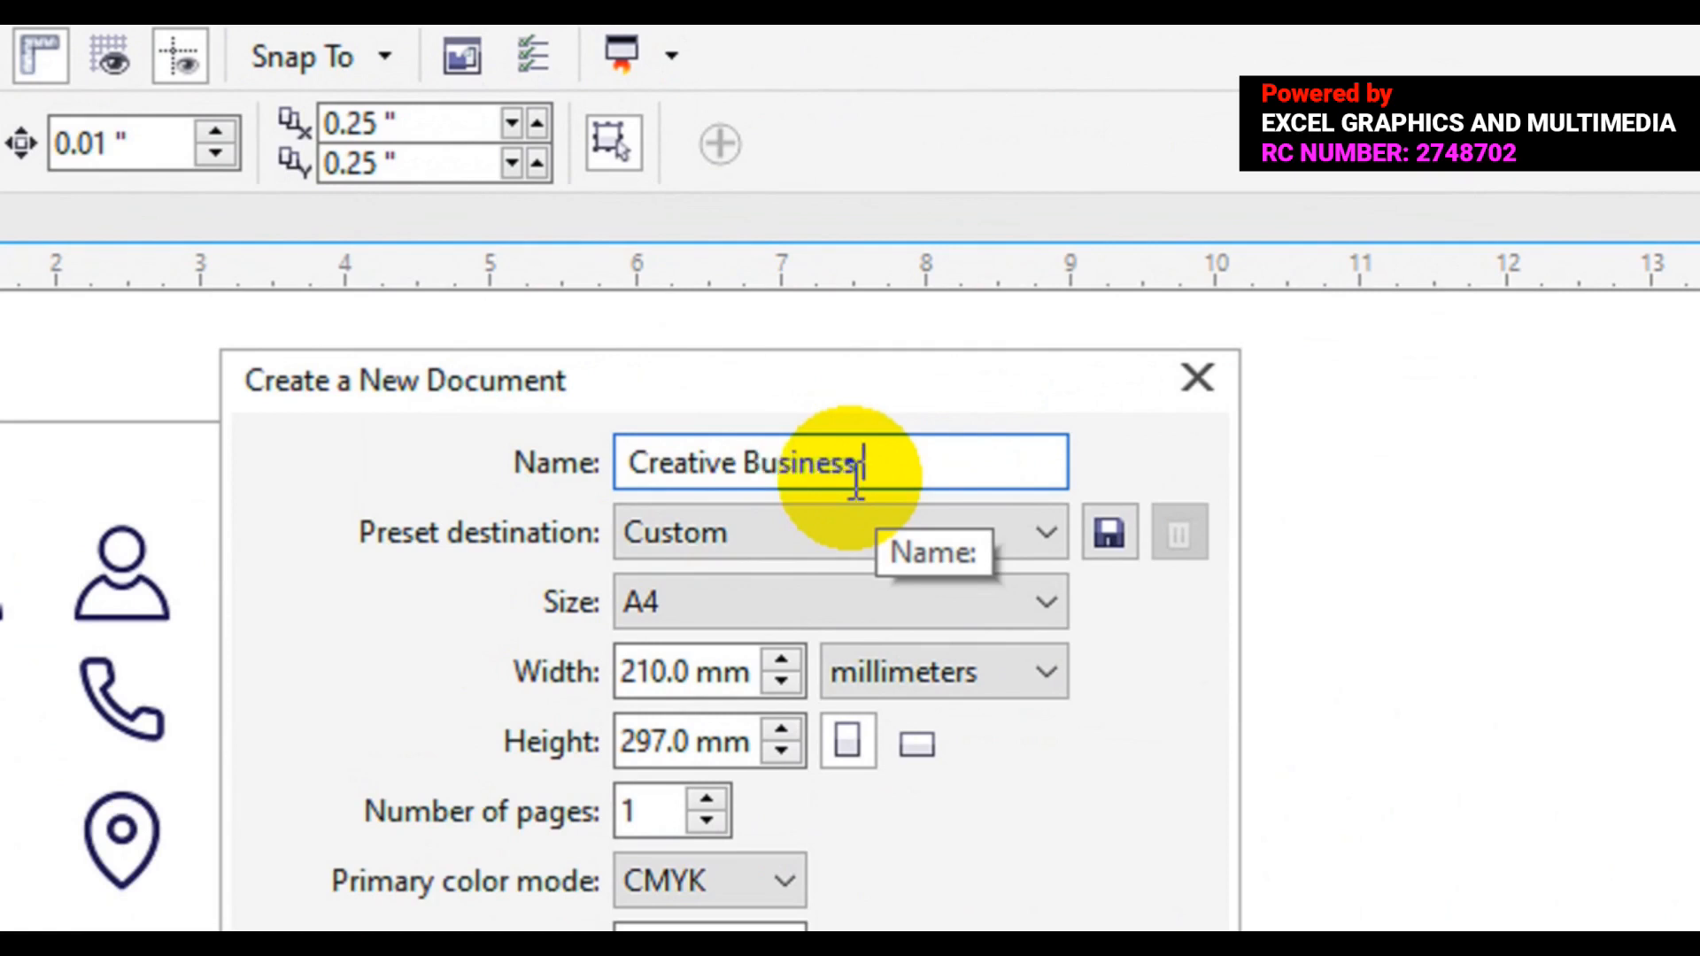
{"action": "type", "text": " Card"}
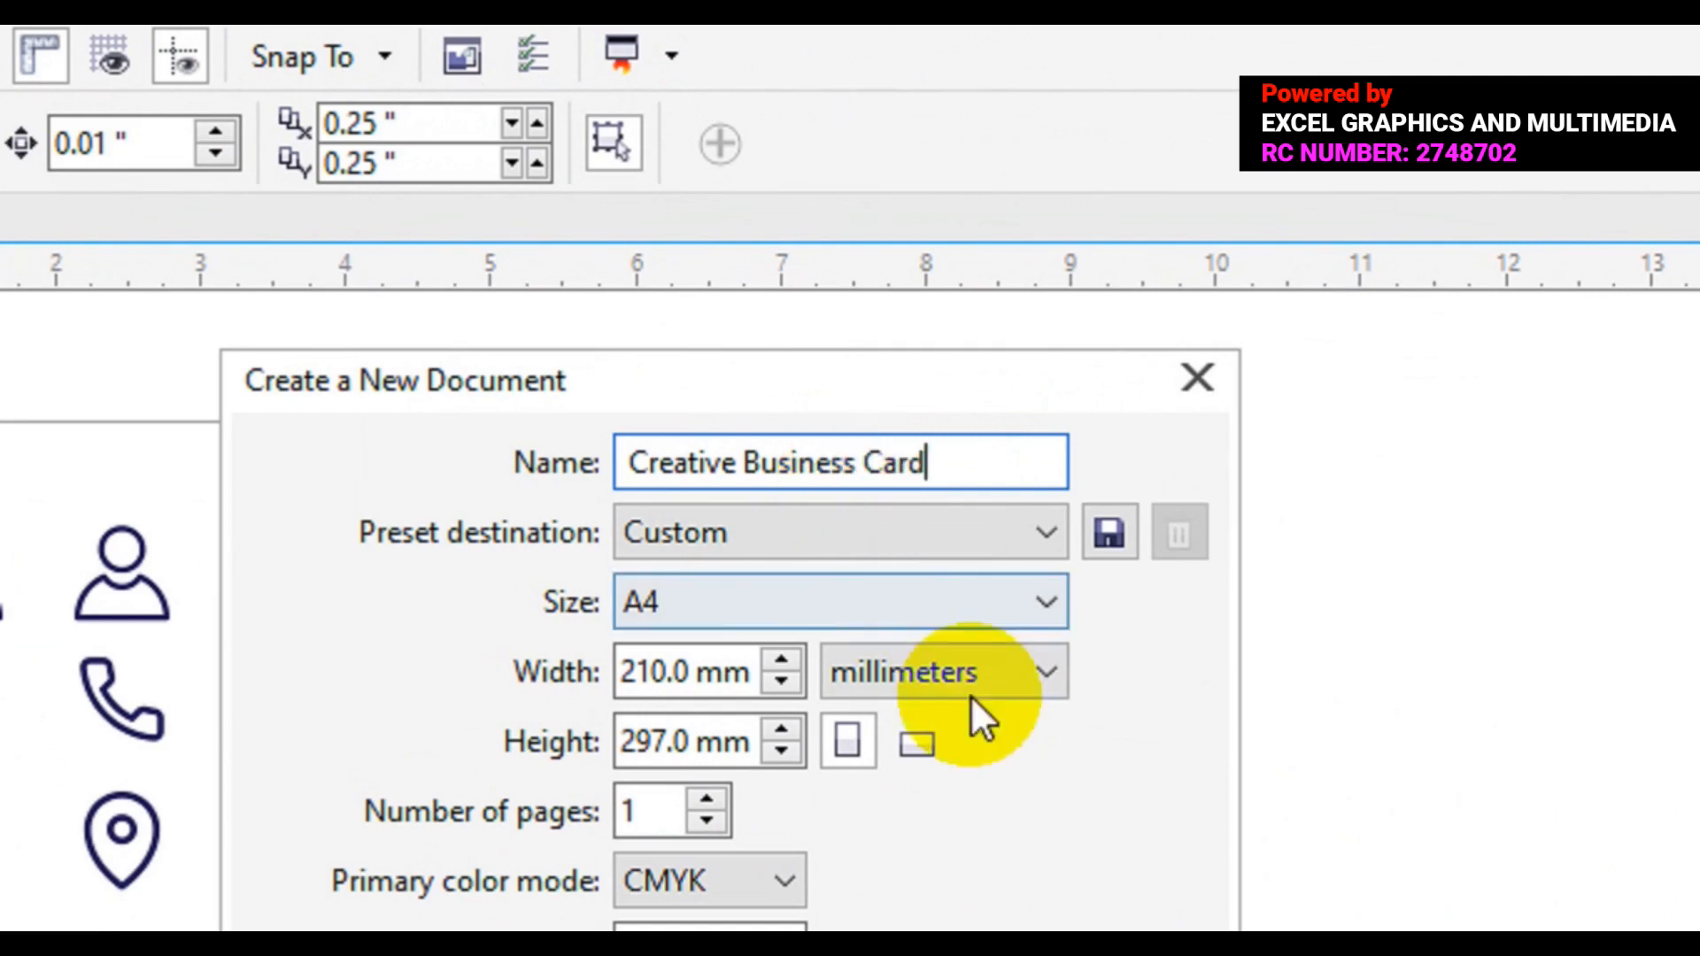
Step: Set the new document's units to inches and its page width to 3.75 inches
{"action": "left_click", "coordinate": [995, 685]}
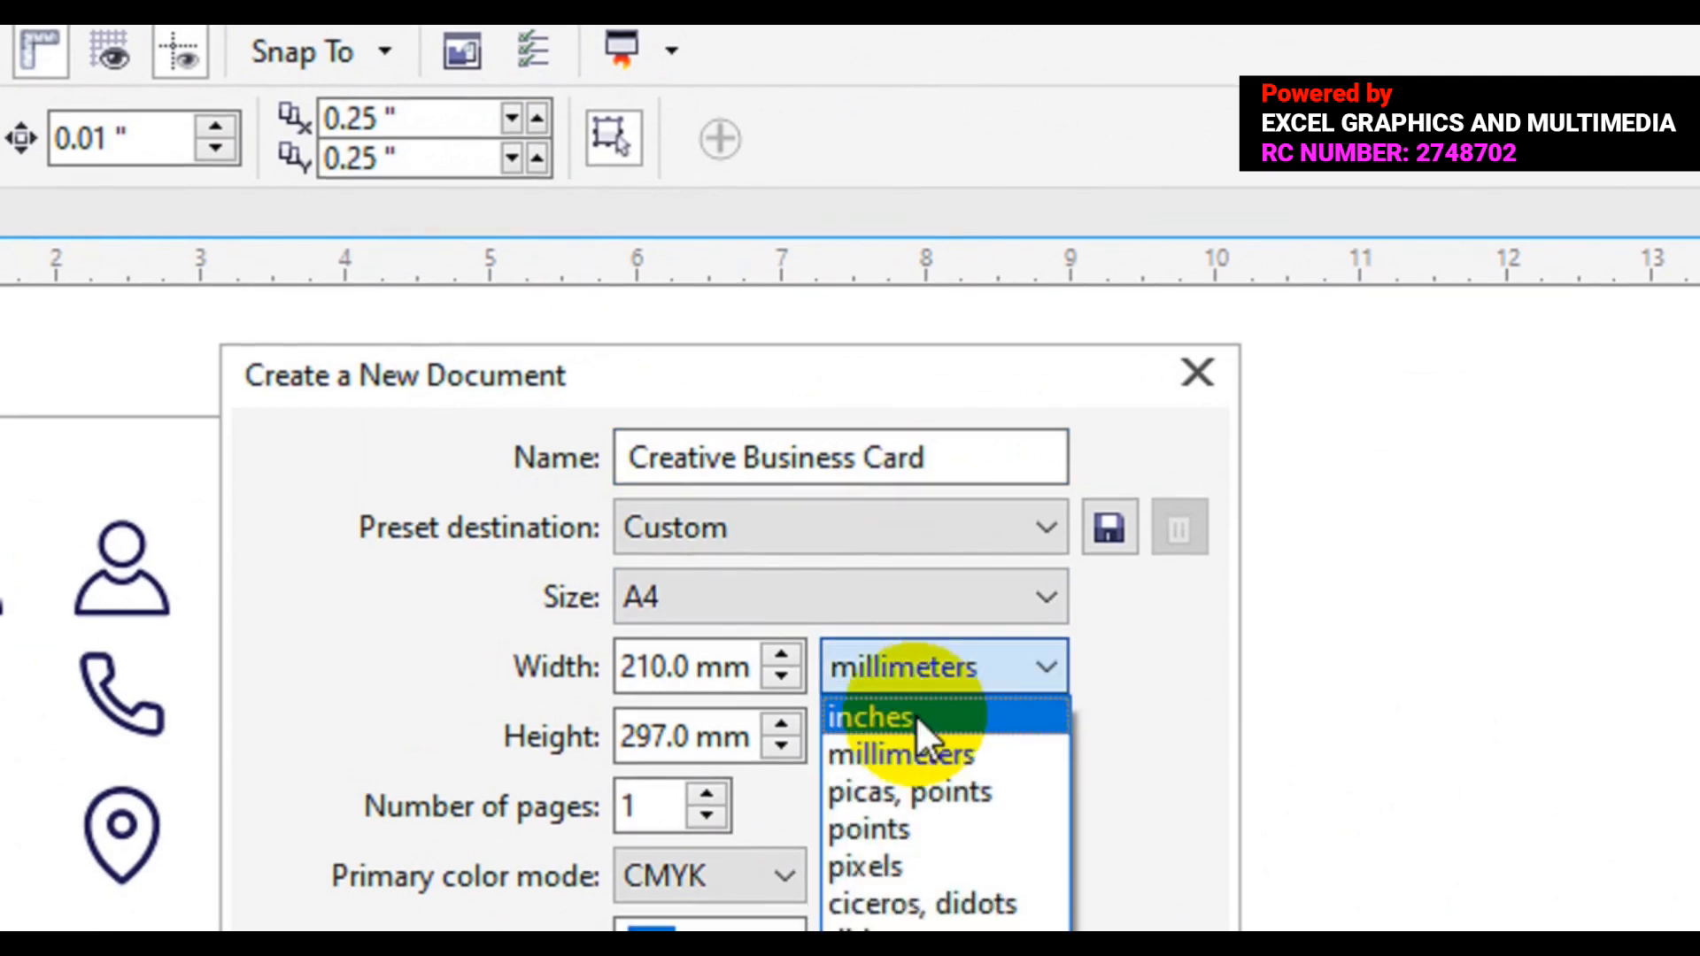
{"action": "left_click", "coordinate": [915, 716]}
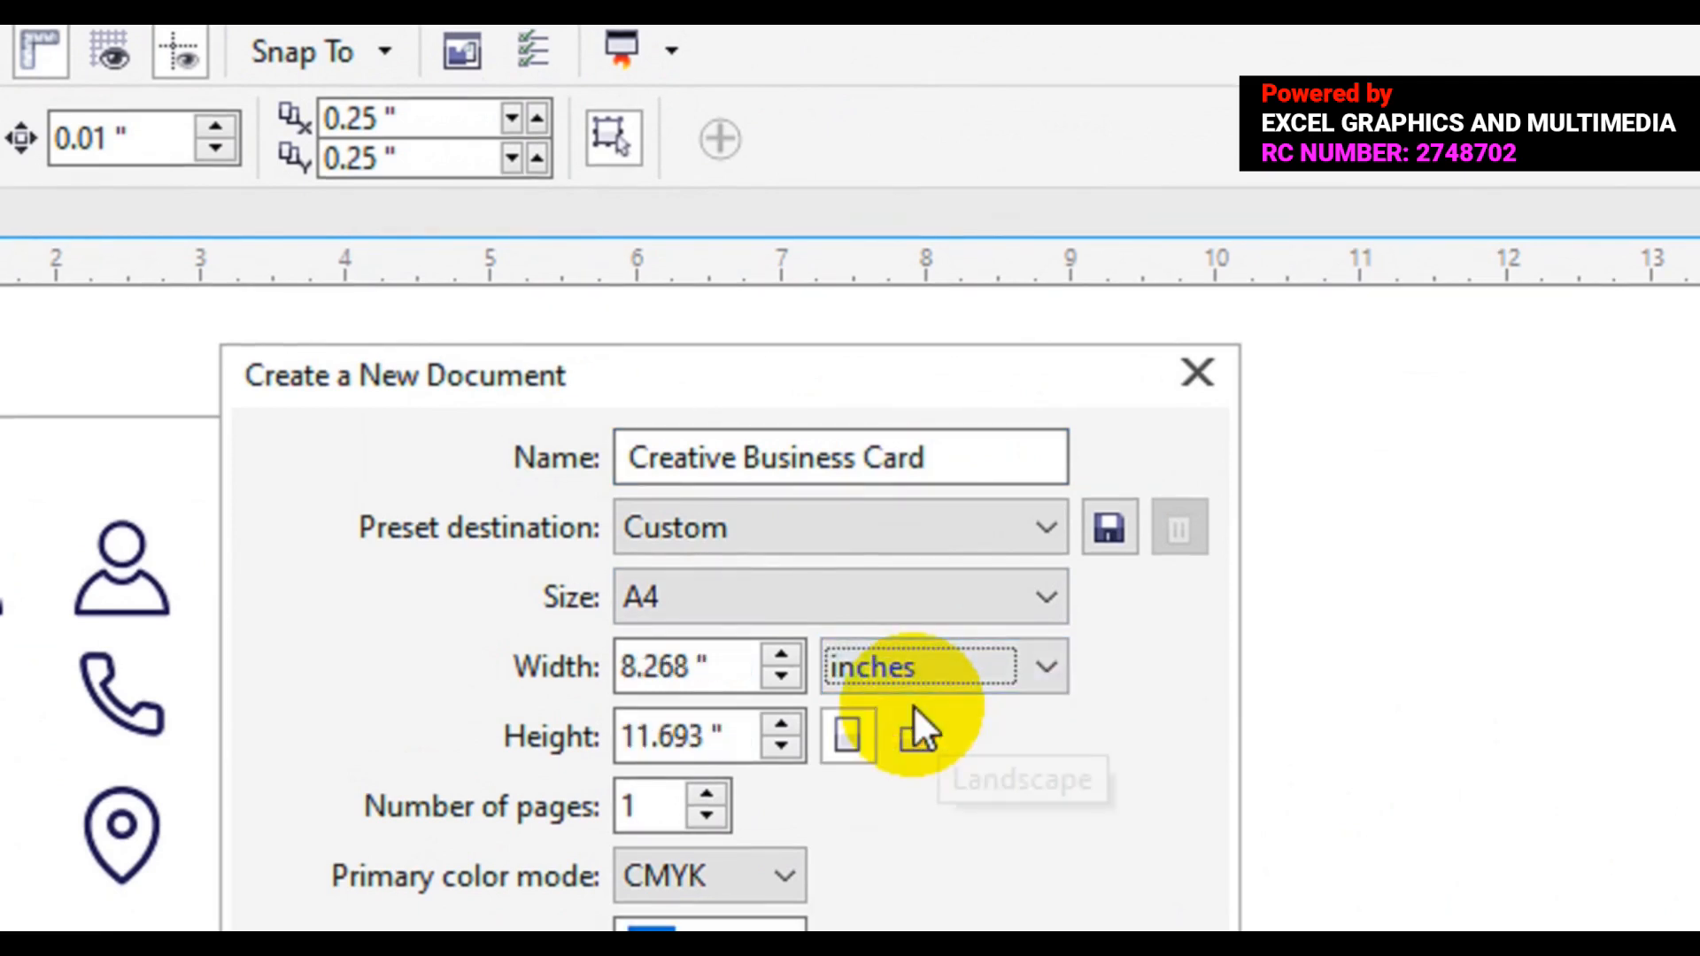
{"action": "left_click", "coordinate": [692, 673]}
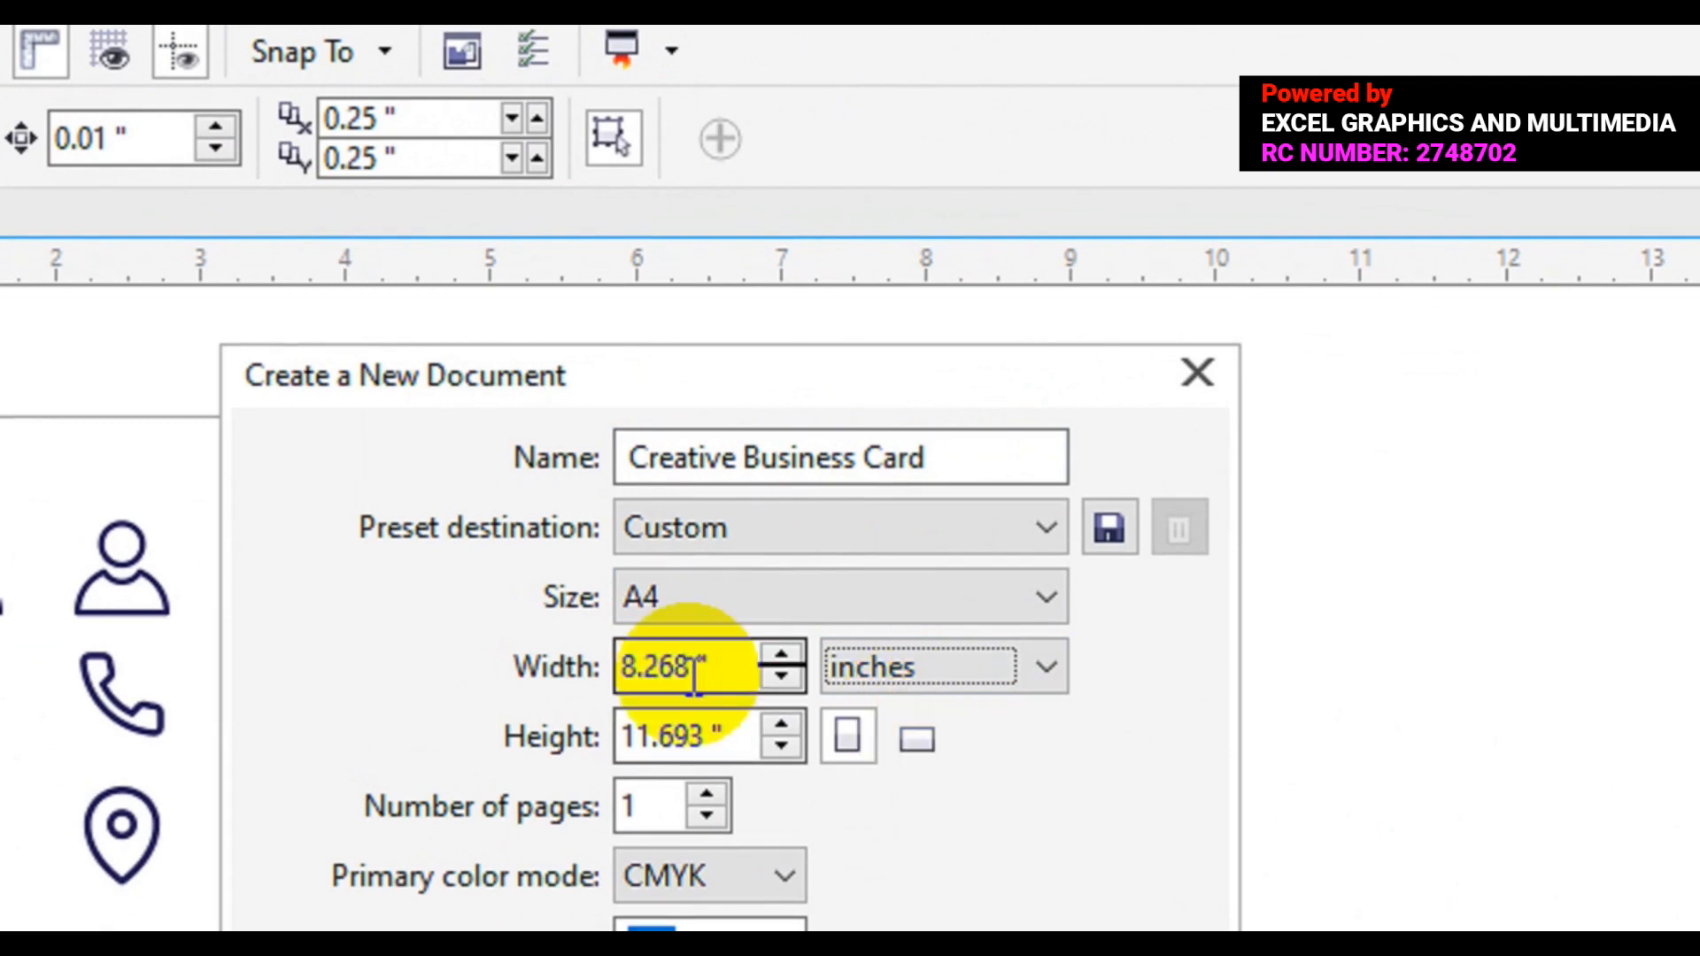
{"action": "key", "text": "BackSpace"}
{"action": "key", "text": "BackSpace"}
{"action": "key", "text": "BackSpace"}
{"action": "key", "text": "BackSpace"}
{"action": "key", "text": "BackSpace"}
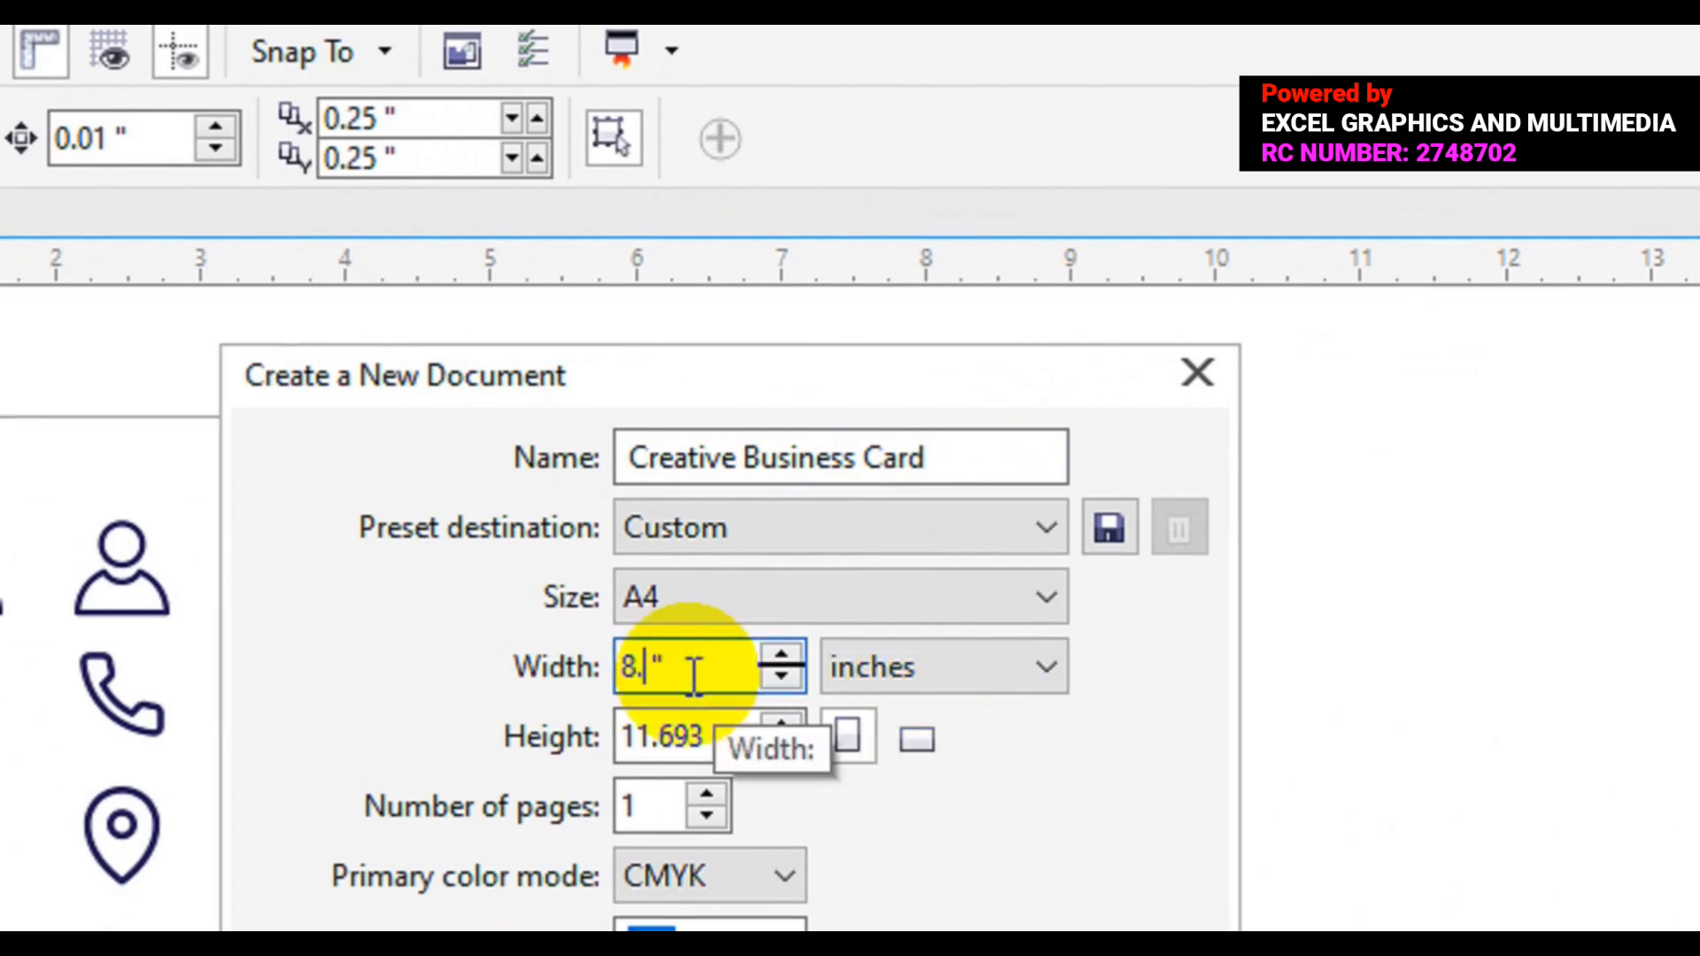
{"action": "type", "text": "3.75"}
Step: Set the new document's page height to 2.25 inches
{"action": "left_click", "coordinate": [692, 736]}
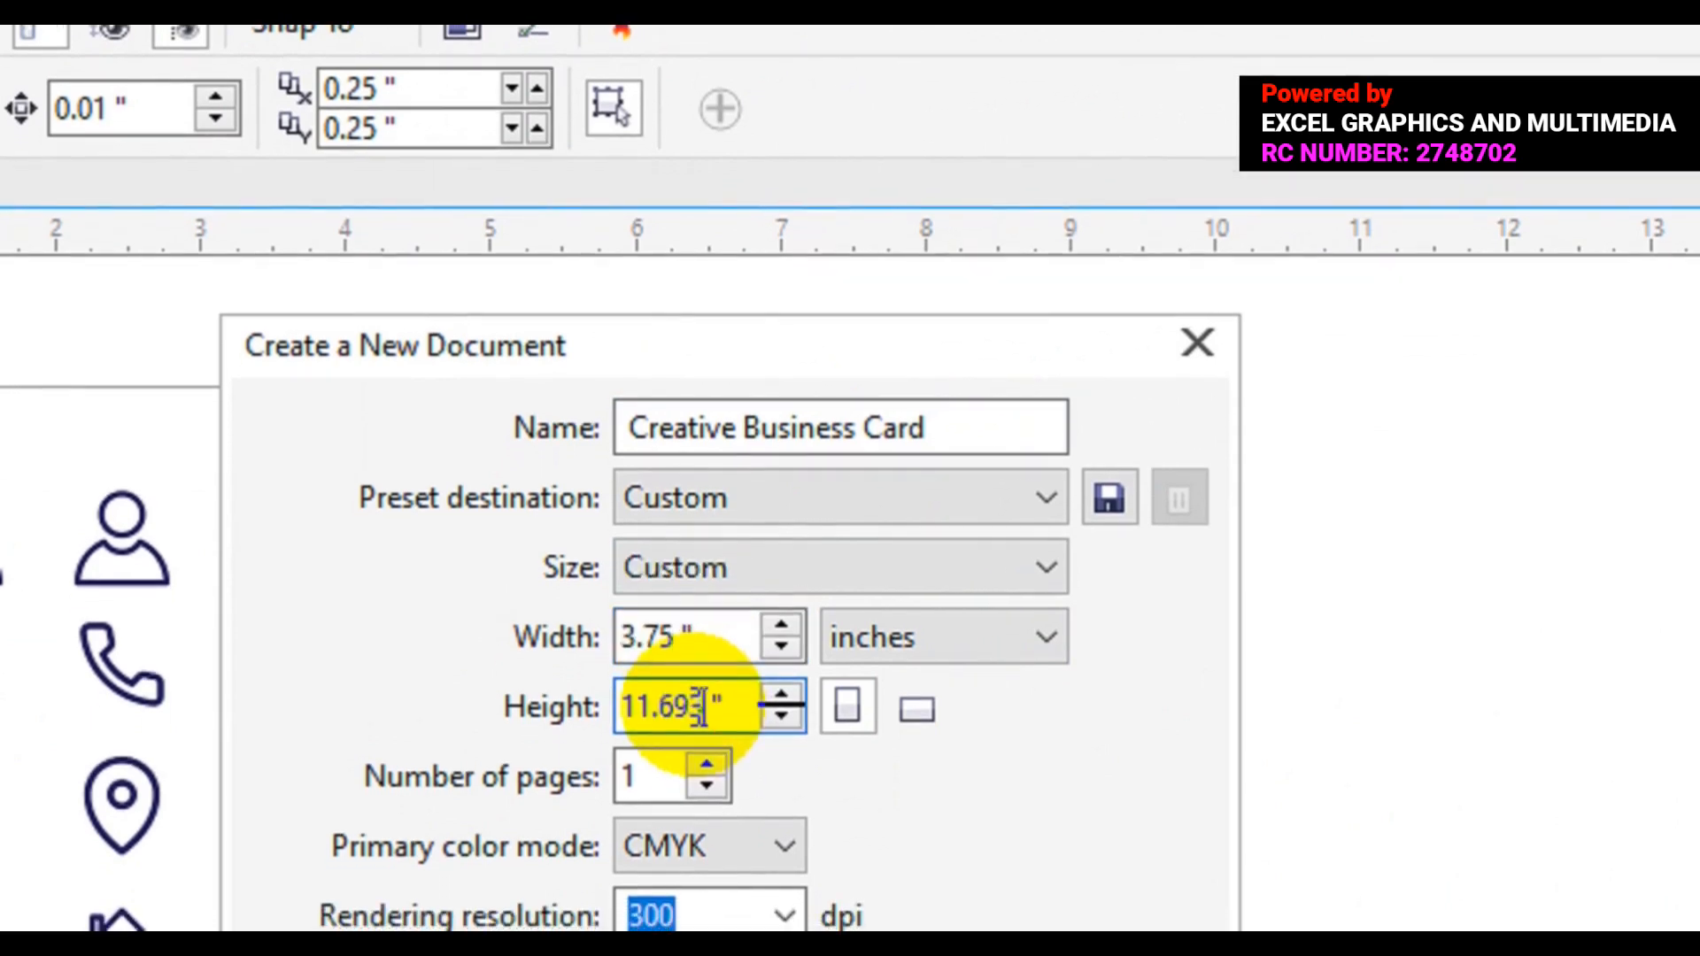
{"action": "key", "text": "BackSpace"}
{"action": "key", "text": "BackSpace"}
{"action": "key", "text": "BackSpace"}
{"action": "key", "text": "BackSpace"}
{"action": "key", "text": "BackSpace"}
{"action": "key", "text": "BackSpace"}
{"action": "type", "text": "2.25"}
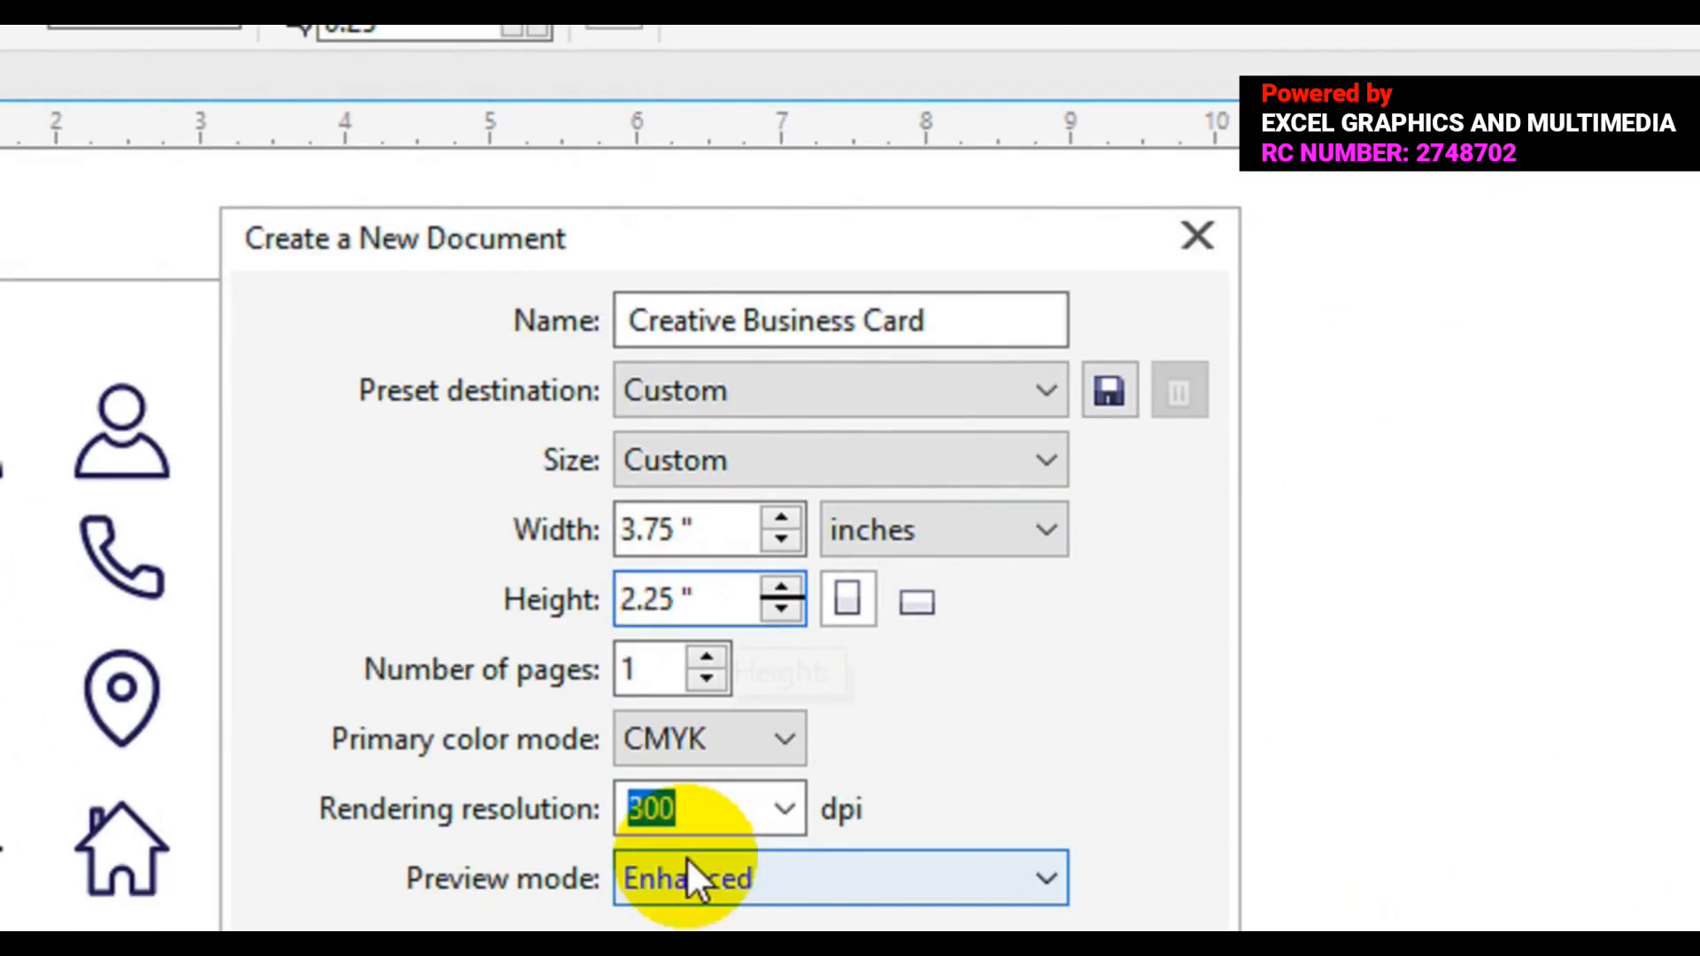
Step: Choose CMYK colour mode, 300 dpi rendering resolution and Enhanced preview mode, and create the document
{"action": "left_click", "coordinate": [781, 752]}
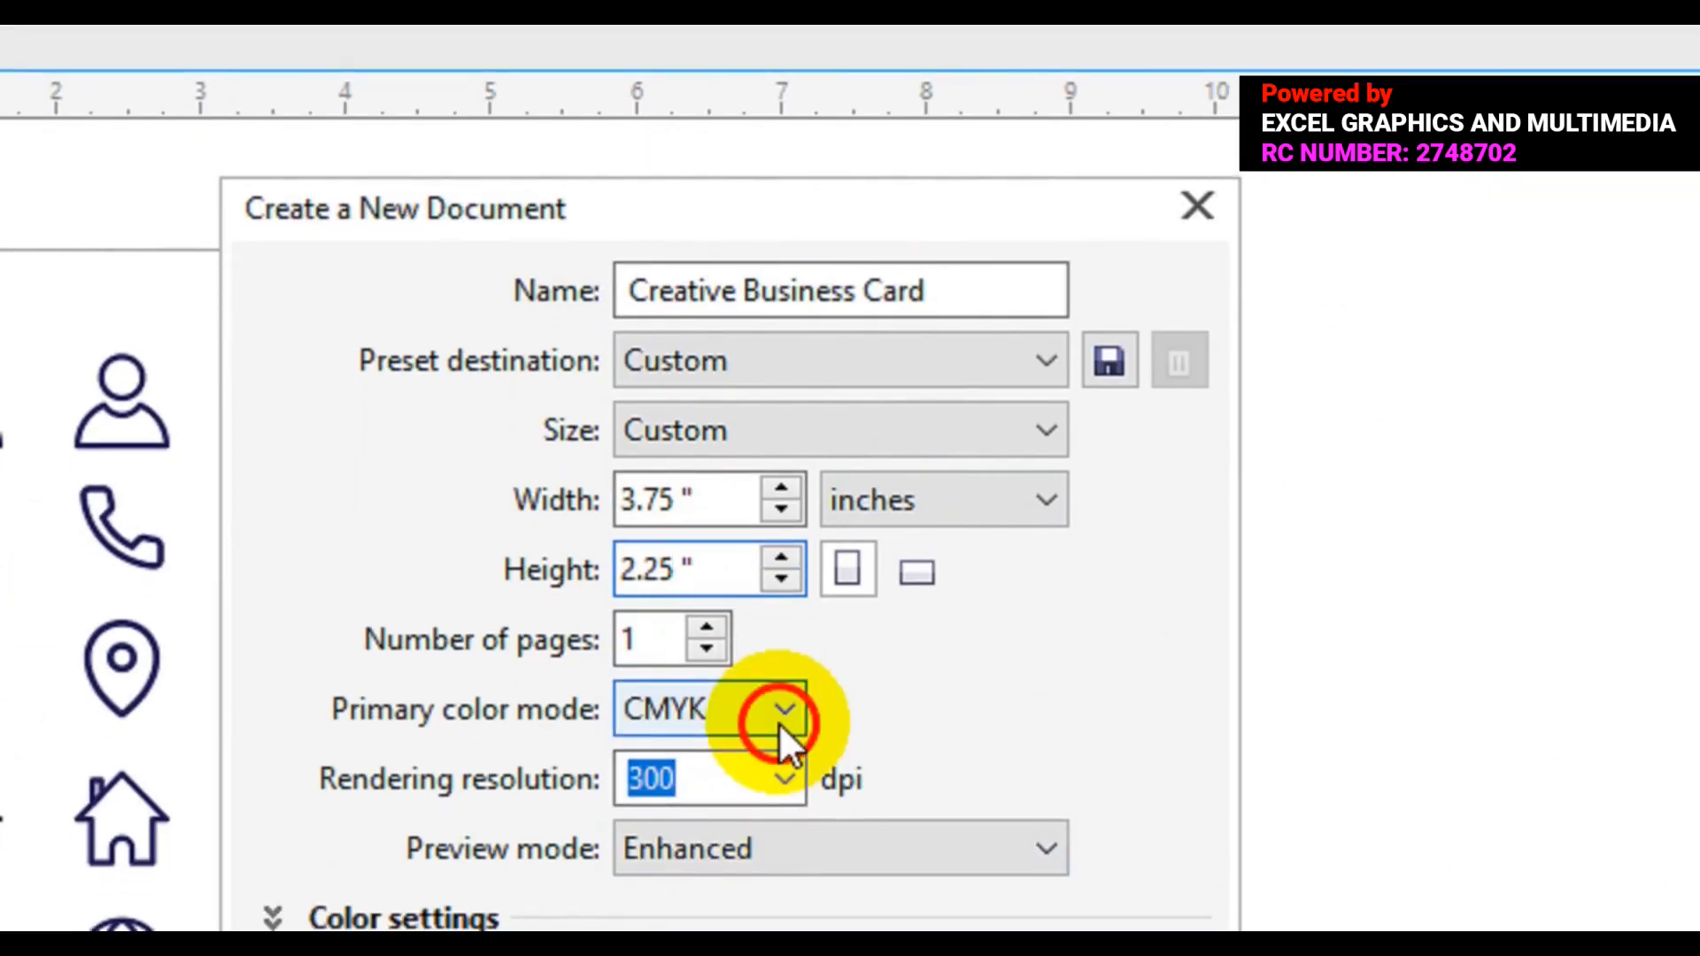
{"action": "left_click", "coordinate": [687, 759]}
{"action": "left_click", "coordinate": [781, 711]}
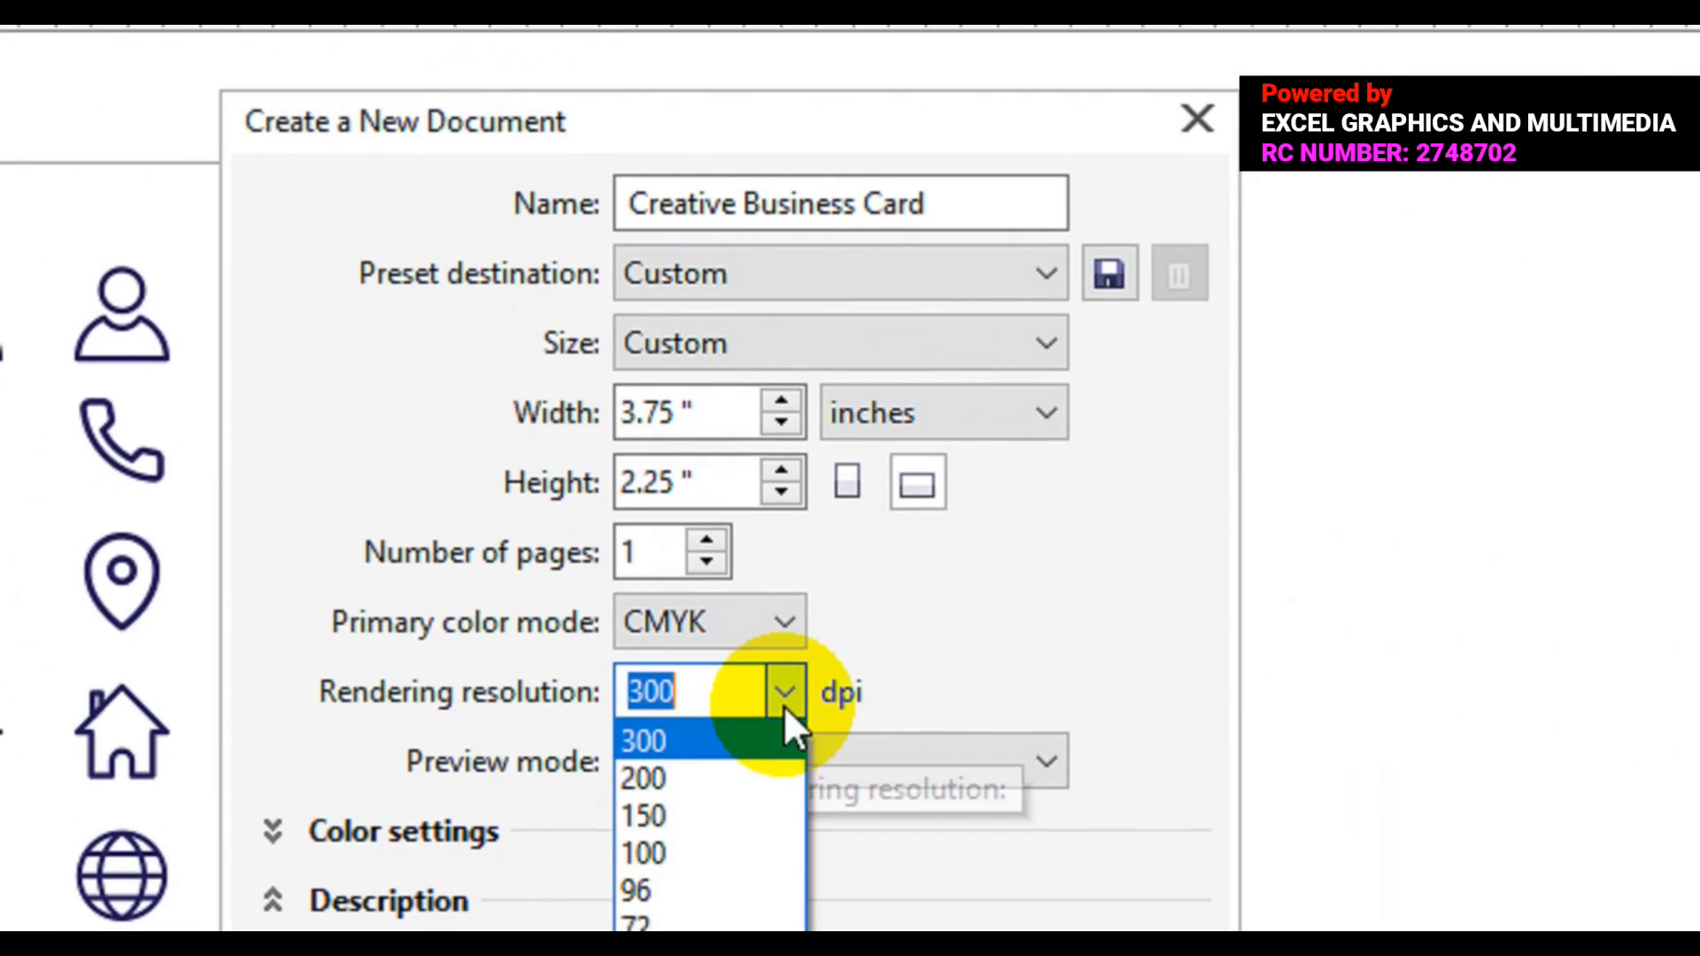
{"action": "left_click", "coordinate": [673, 735]}
{"action": "left_click", "coordinate": [673, 740]}
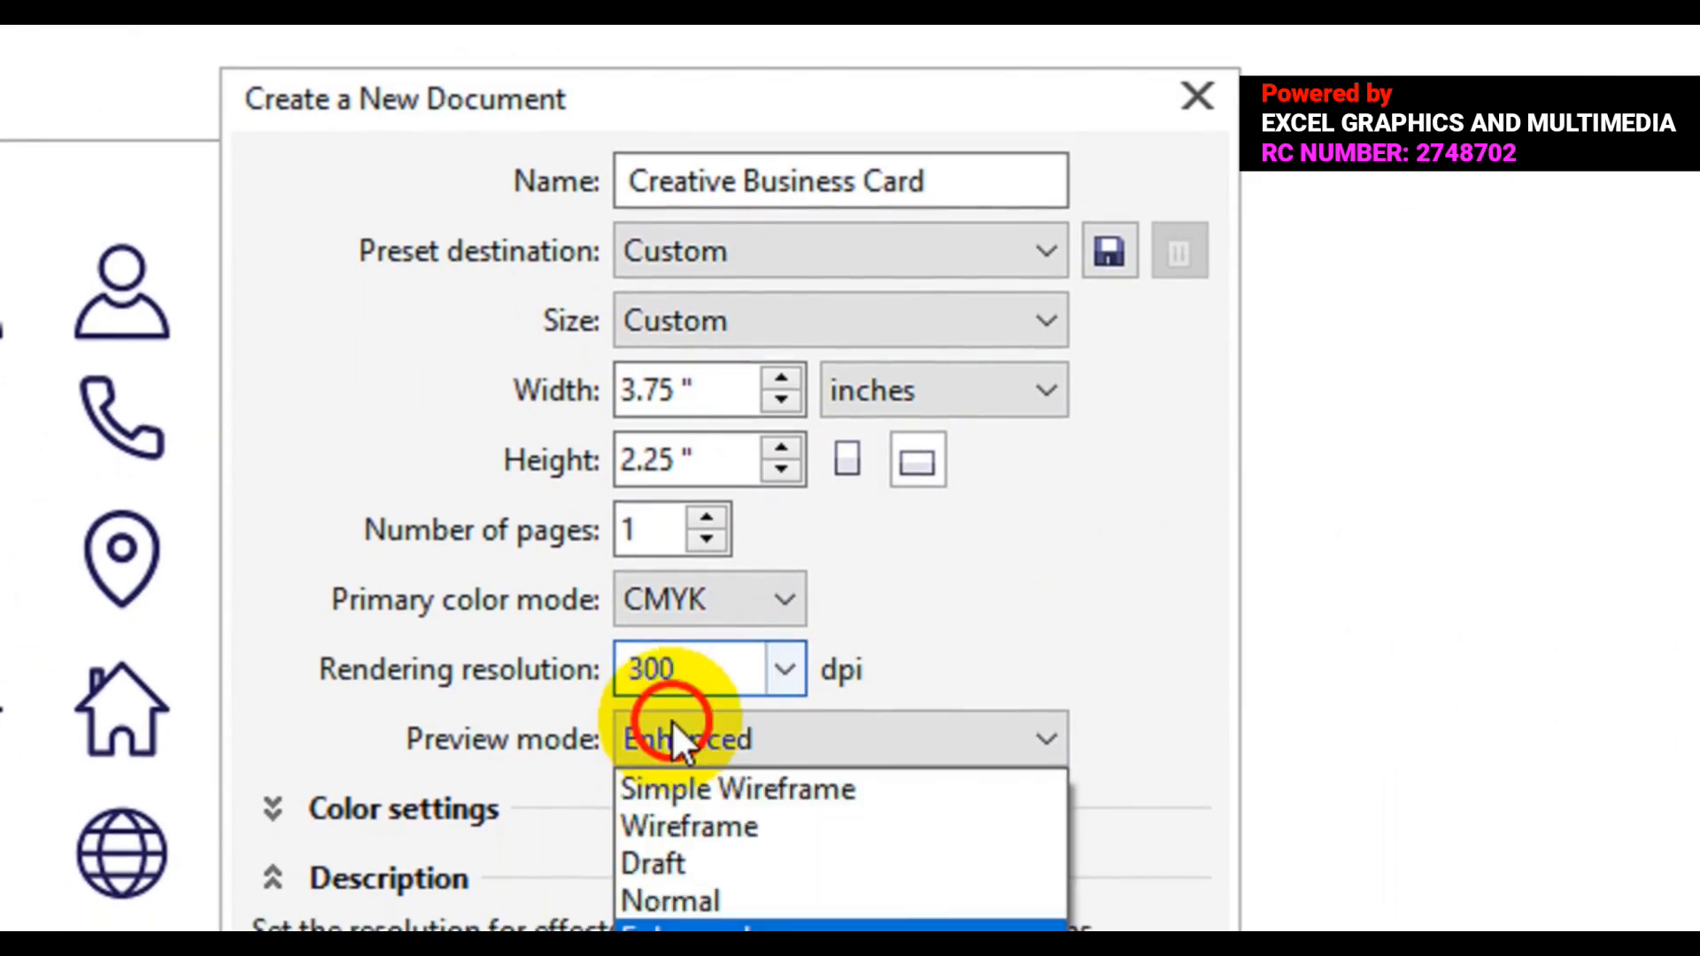
{"action": "left_click", "coordinate": [1060, 611]}
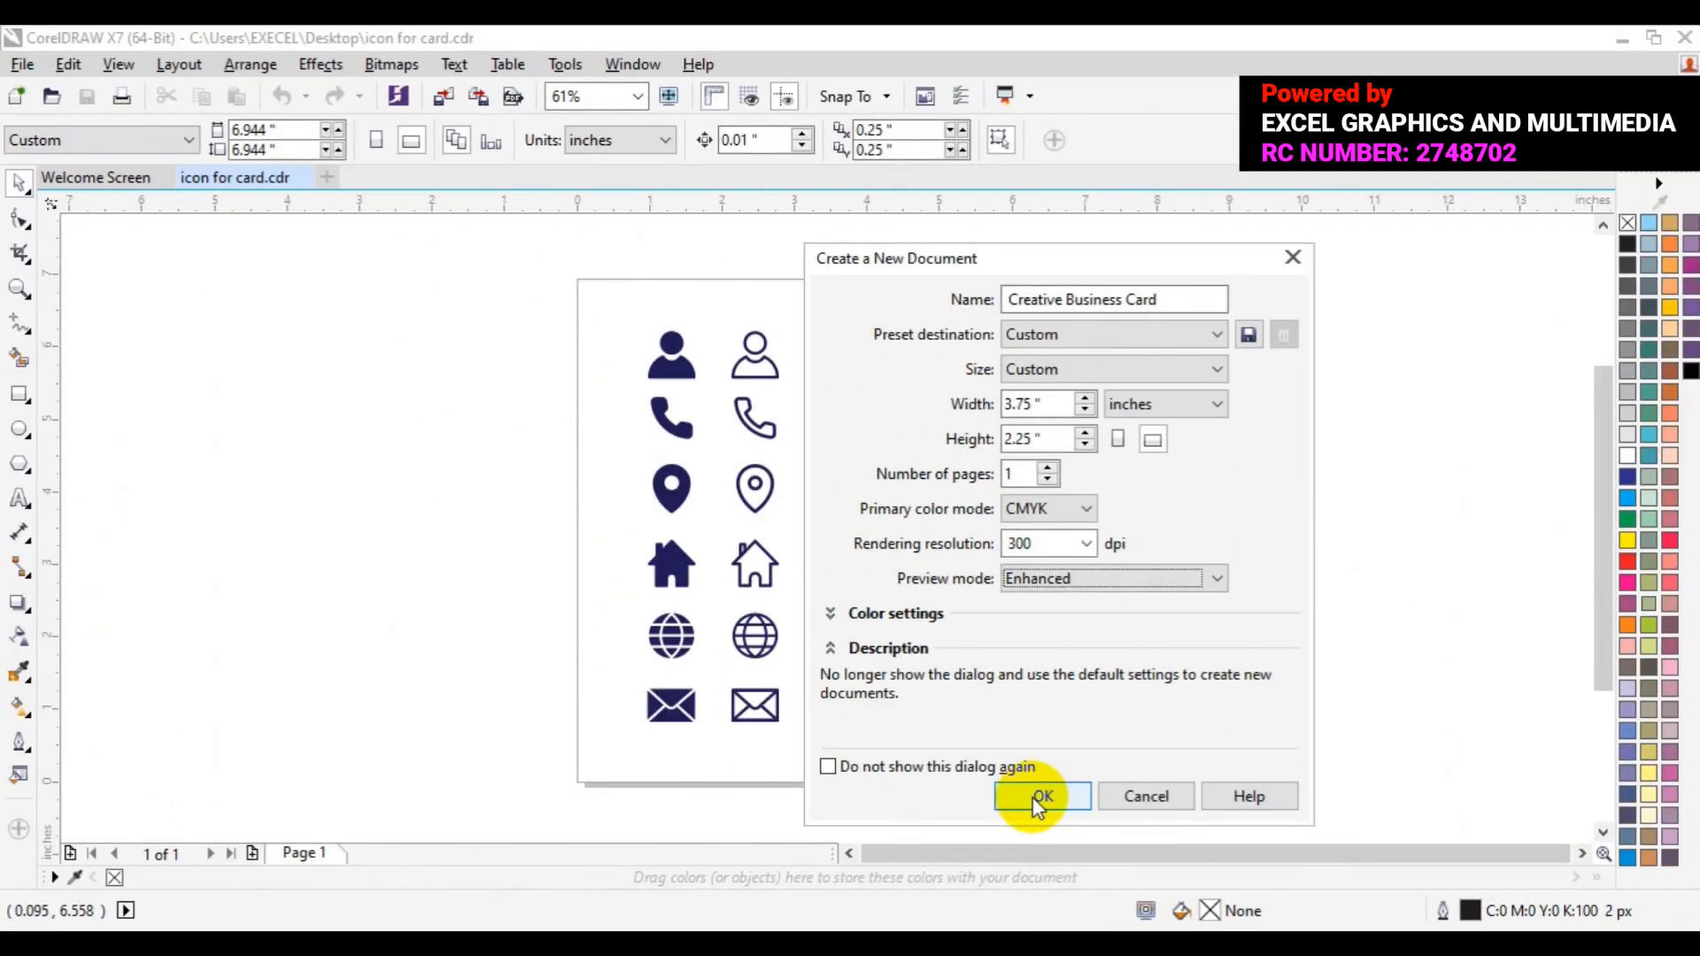
{"action": "left_click", "coordinate": [1016, 792]}
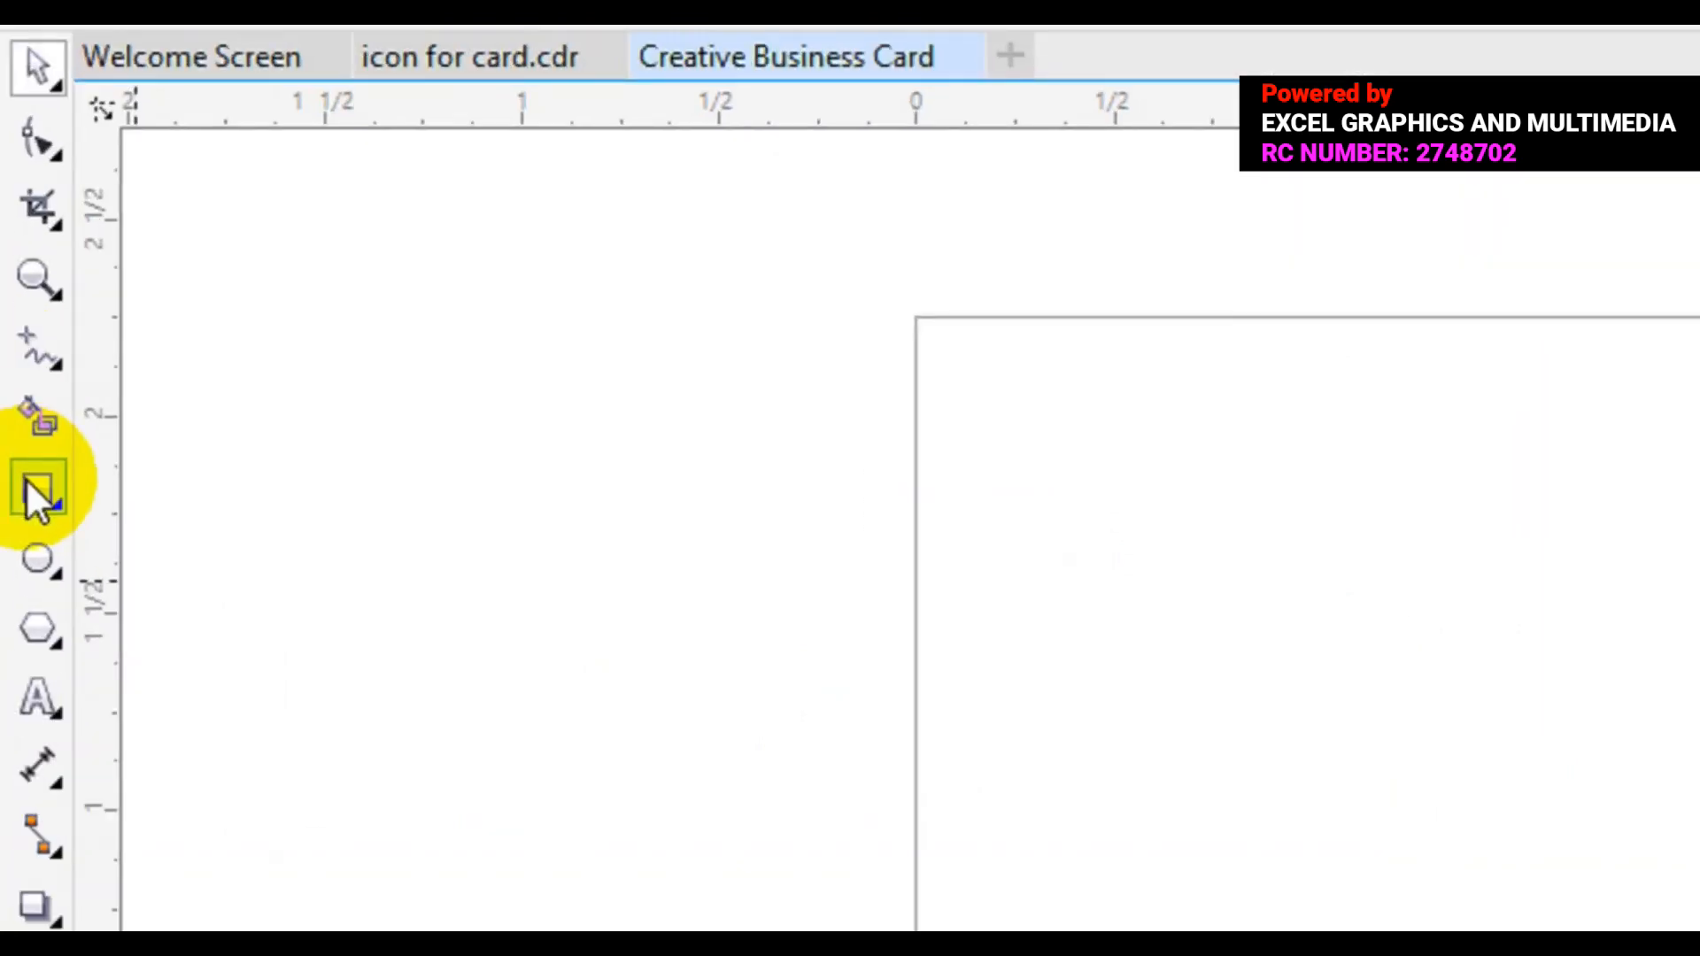
Step: Add a rectangle matching the page frame and set its width to 3.5 inches
{"action": "double_click", "coordinate": [27, 483]}
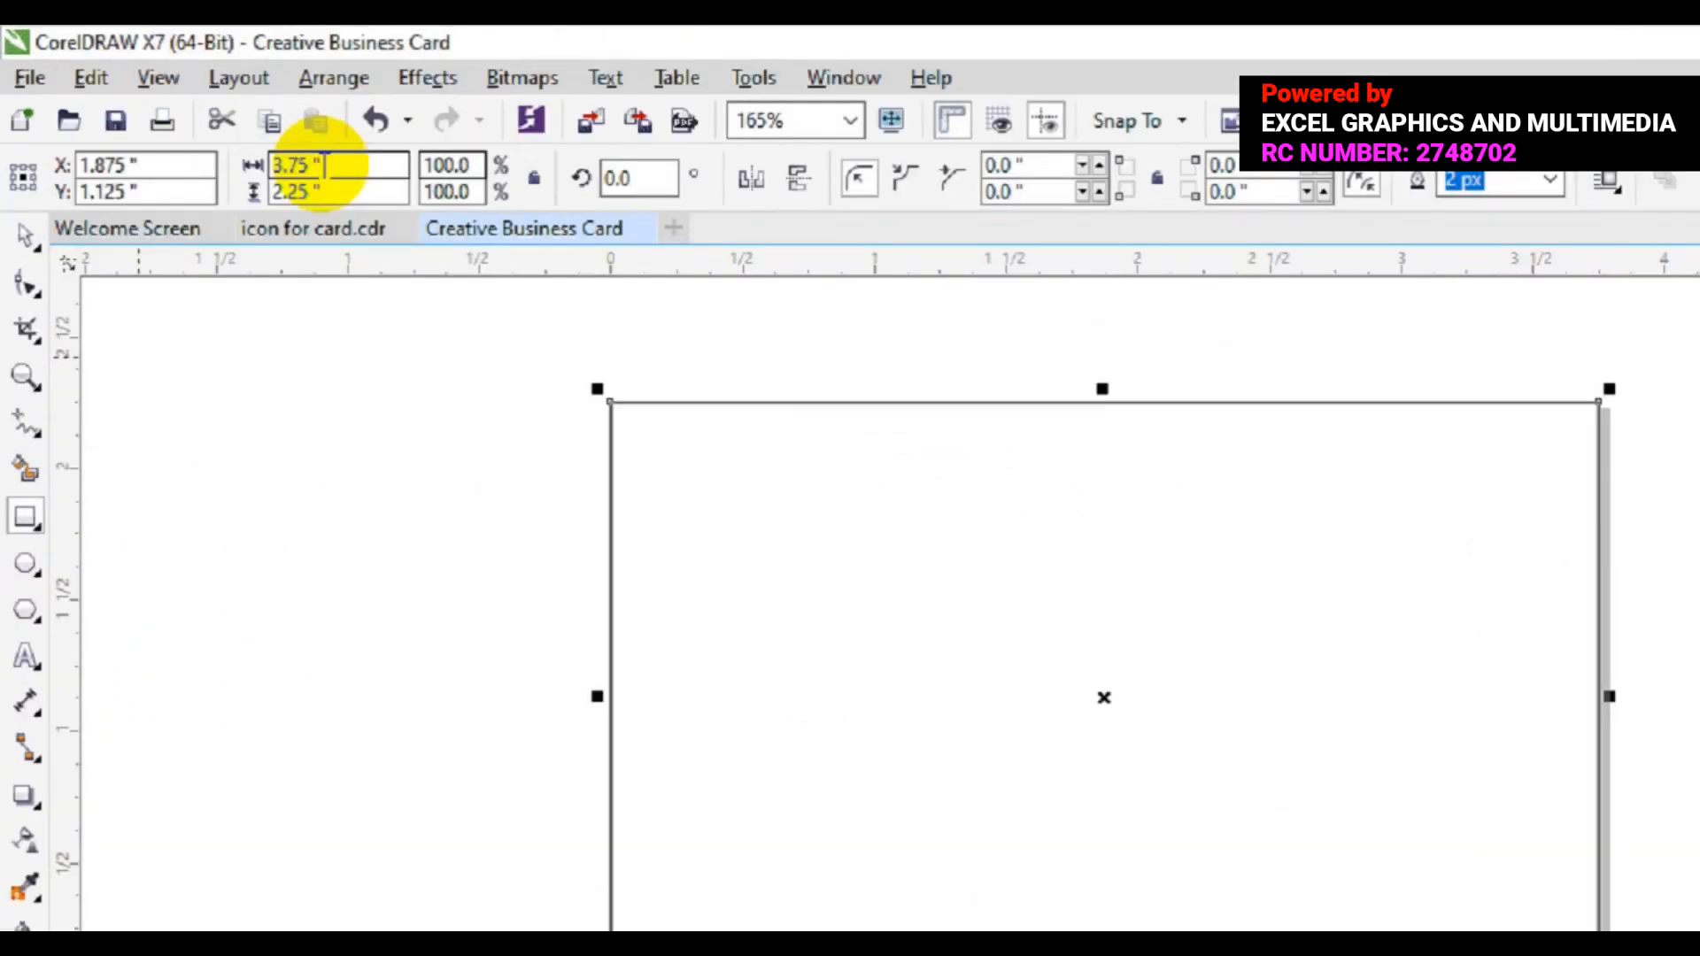
{"action": "left_click", "coordinate": [301, 166]}
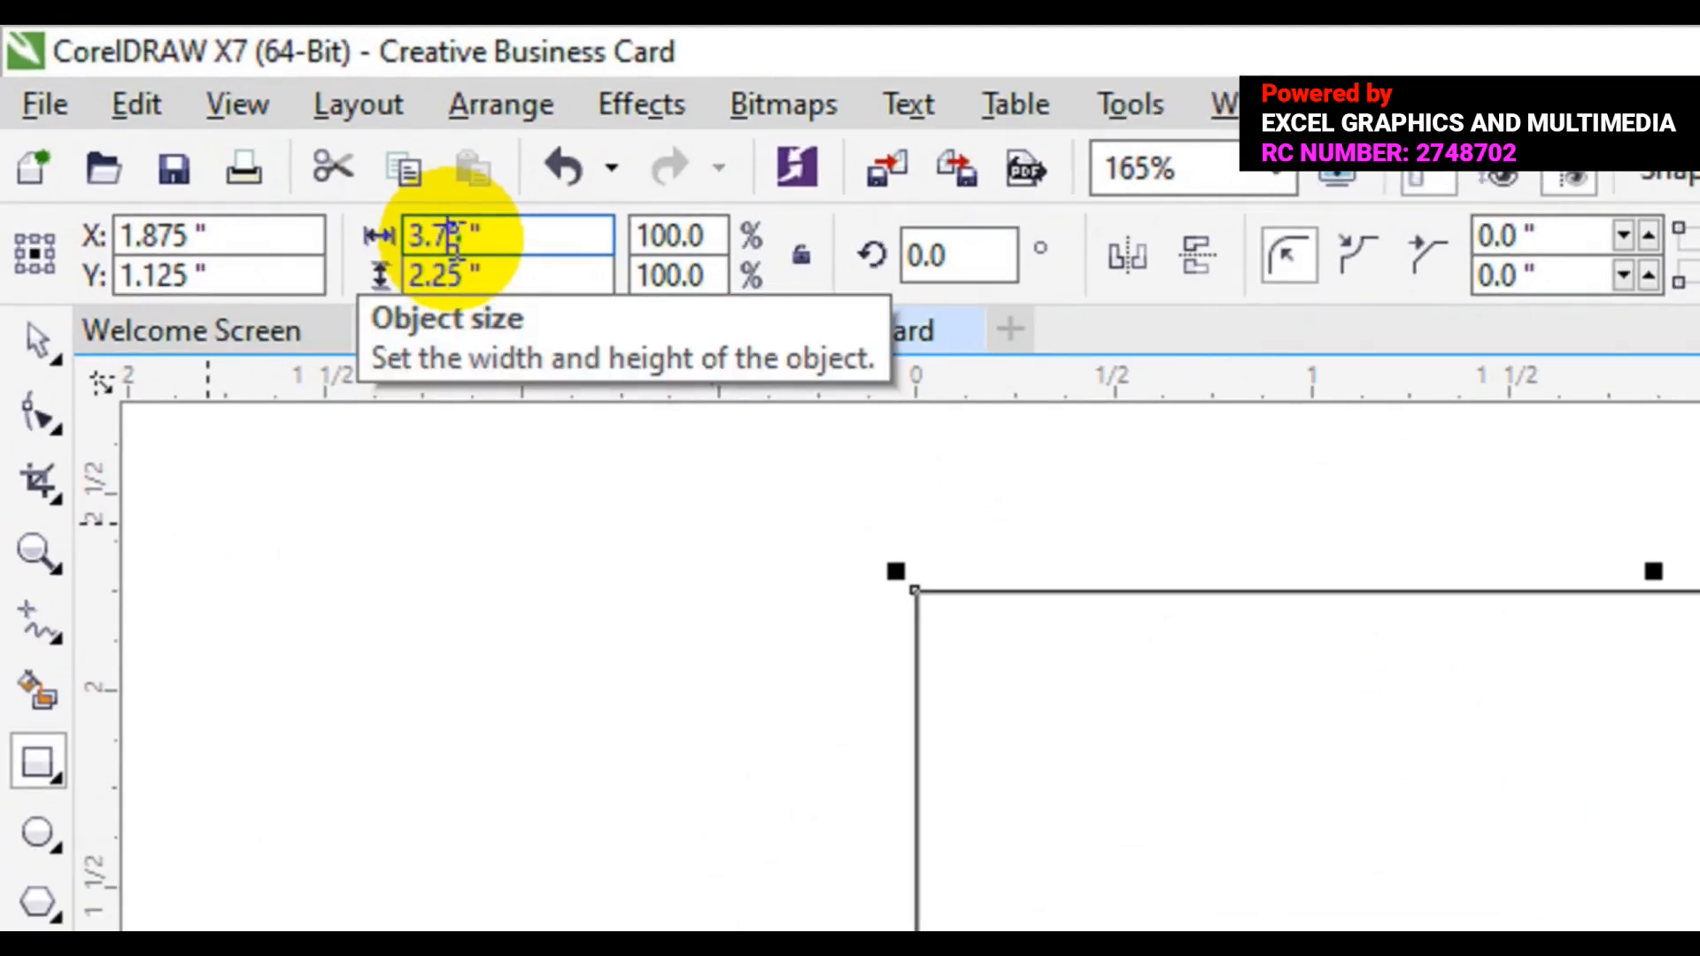
{"action": "key", "text": "BackSpace"}
{"action": "key", "text": "BackSpace"}
{"action": "key", "text": "BackSpace"}
{"action": "key", "text": "BackSpace"}
{"action": "type", "text": "3.5"}
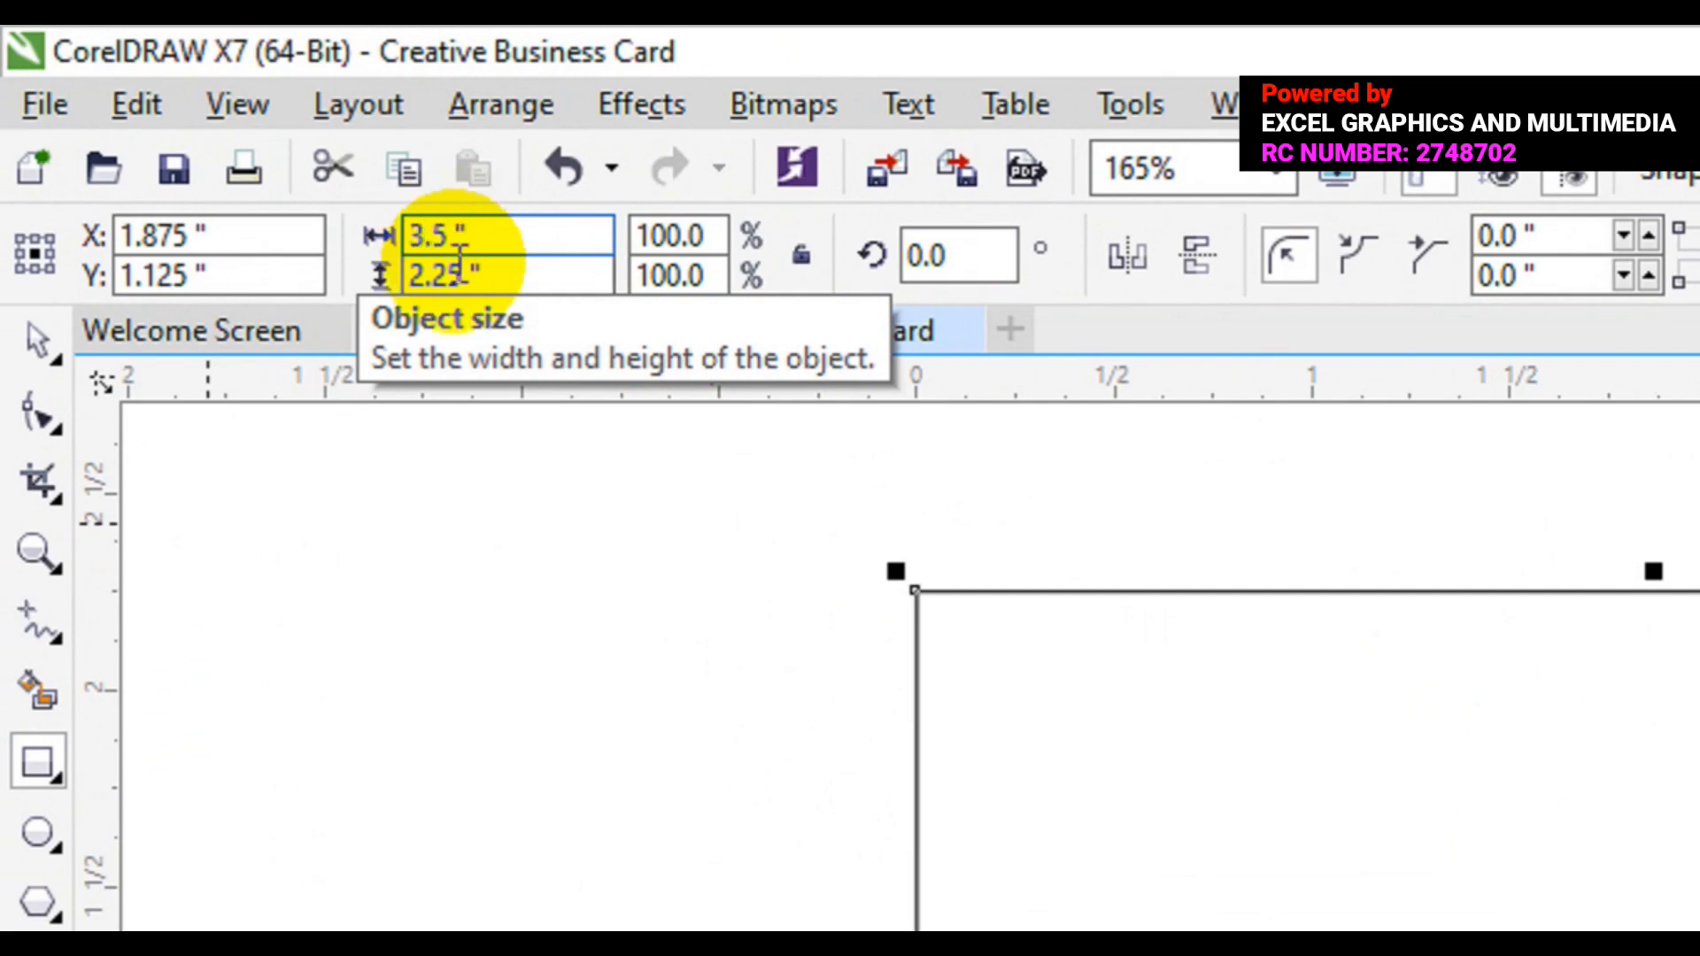
Step: Set the page-frame rectangle's height to 2 inches
{"action": "left_click", "coordinate": [461, 275]}
{"action": "key", "text": "BackSpace"}
{"action": "key", "text": "BackSpace"}
{"action": "key", "text": "BackSpace"}
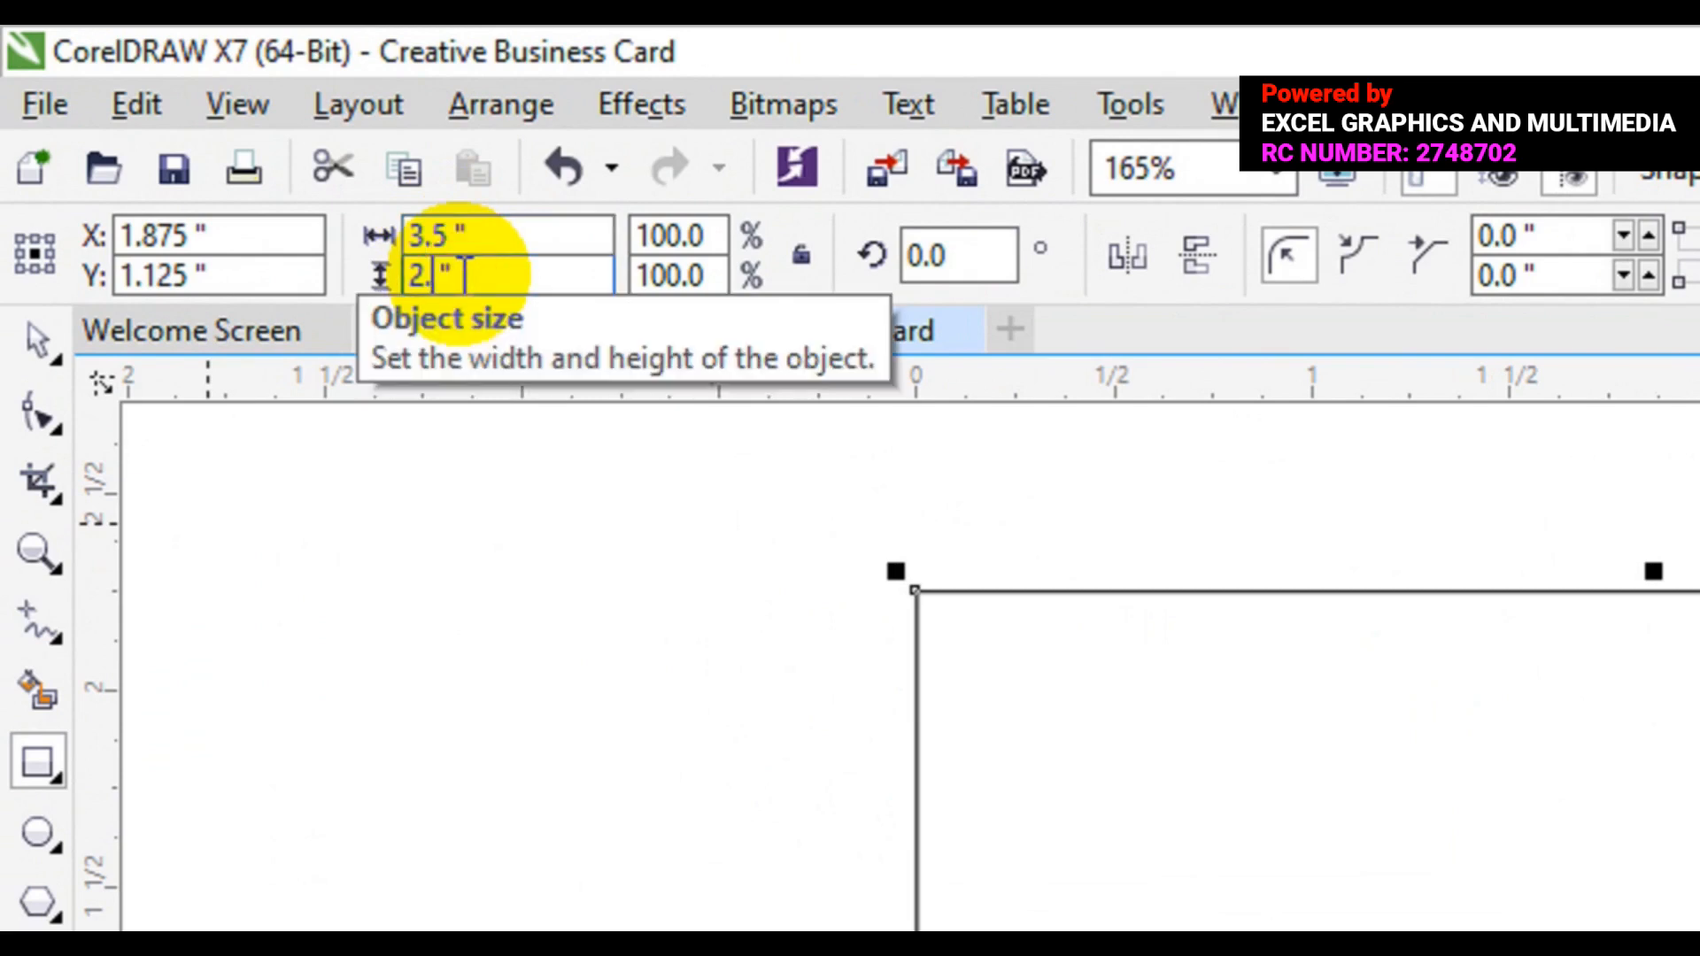
{"action": "key", "text": "Return"}
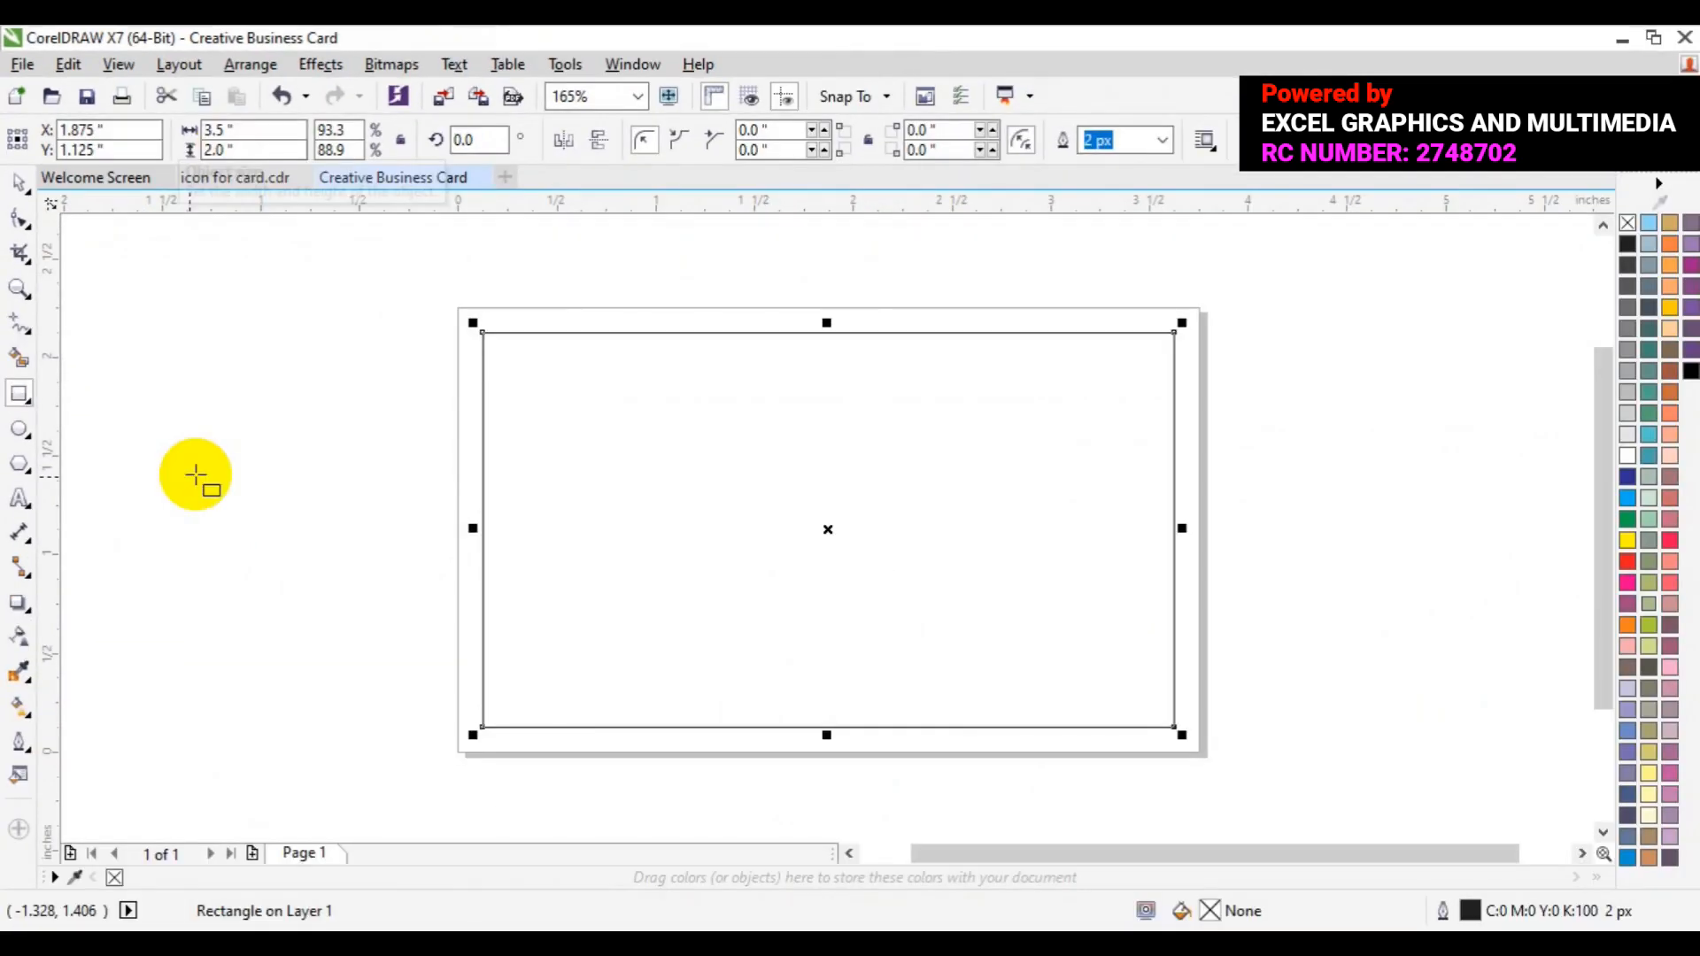
Step: Place guidelines along all four edges of the 3.5 by 2 inch rectangle
{"action": "left_click_drag", "start_coordinate": [53, 560], "coordinate": [482, 558]}
{"action": "left_click_drag", "start_coordinate": [721, 208], "coordinate": [734, 332]}
{"action": "left_click_drag", "start_coordinate": [761, 209], "coordinate": [809, 726]}
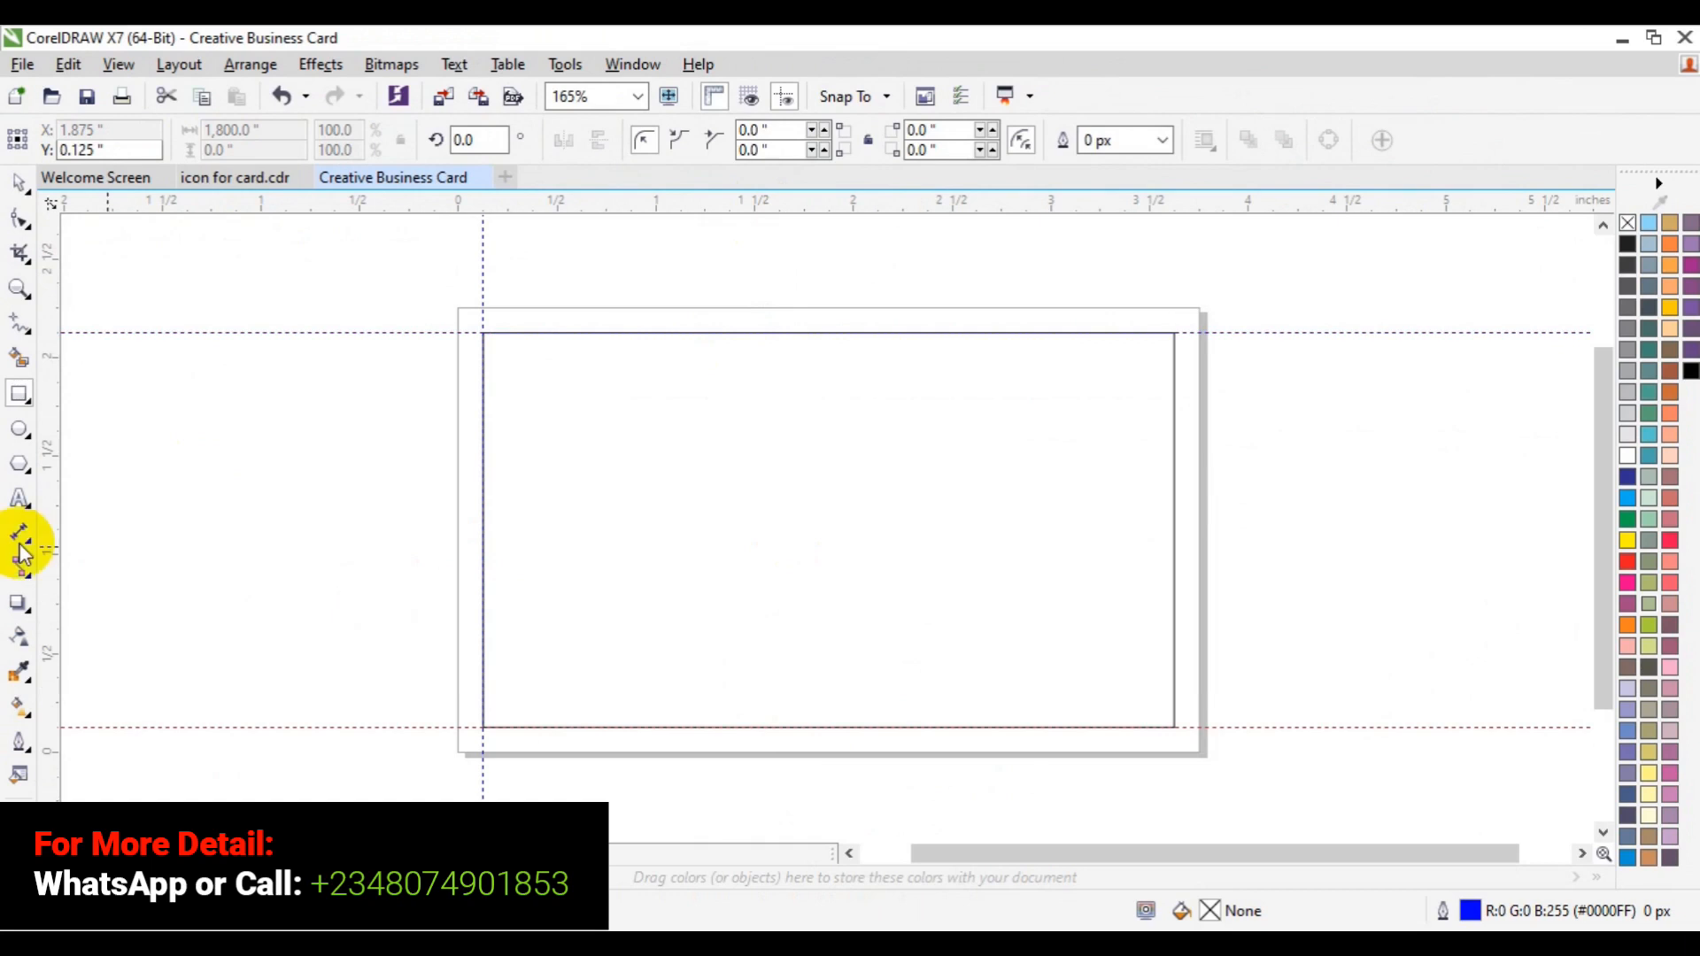
{"action": "left_click_drag", "start_coordinate": [535, 571], "coordinate": [1175, 571]}
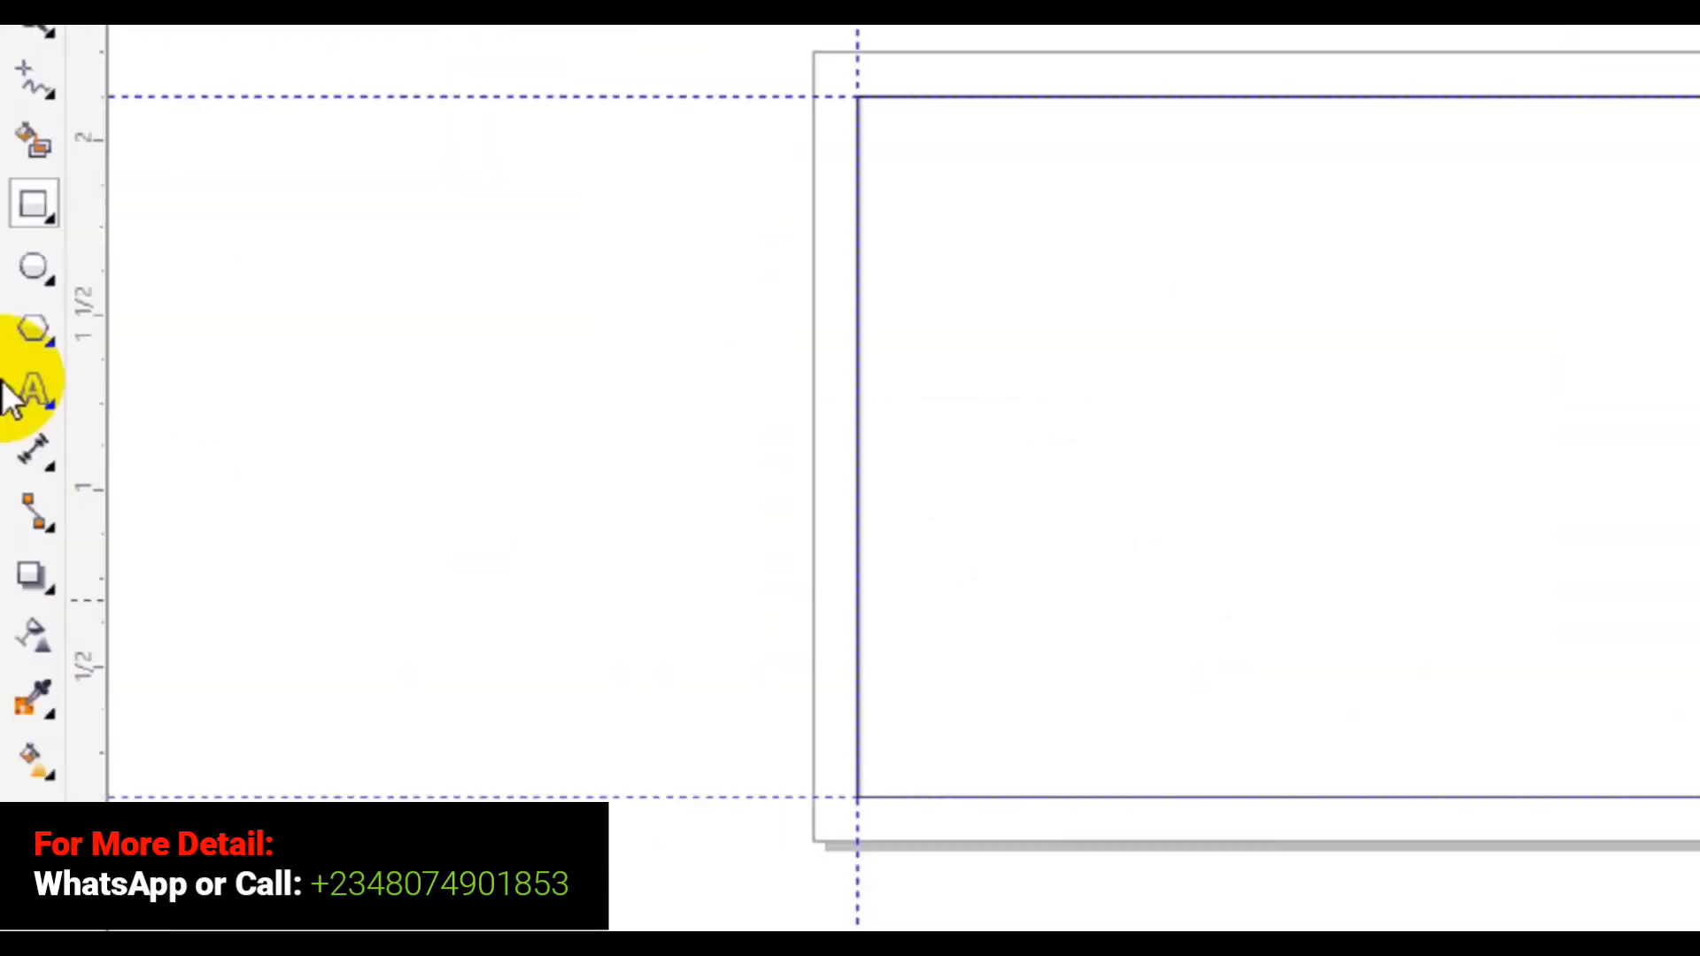
Step: Add a second page-sized rectangle and set its width to 3.25 inches
{"action": "left_click", "coordinate": [34, 203]}
{"action": "double_click", "coordinate": [35, 485]}
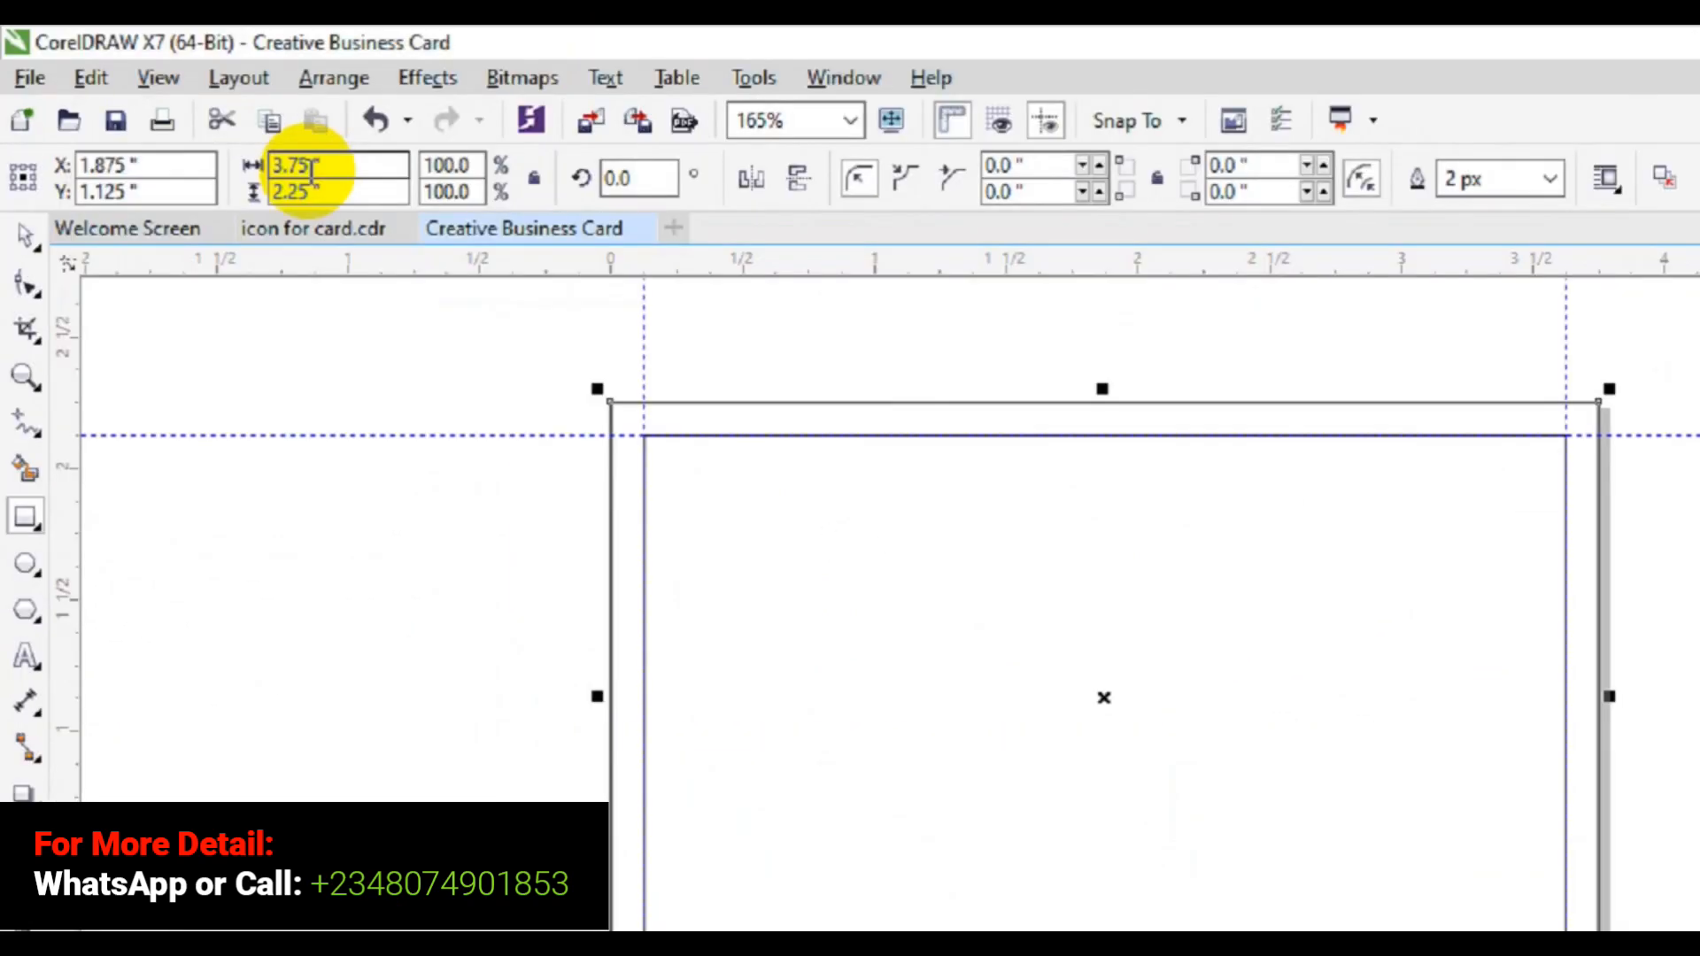
{"action": "left_click", "coordinate": [310, 169]}
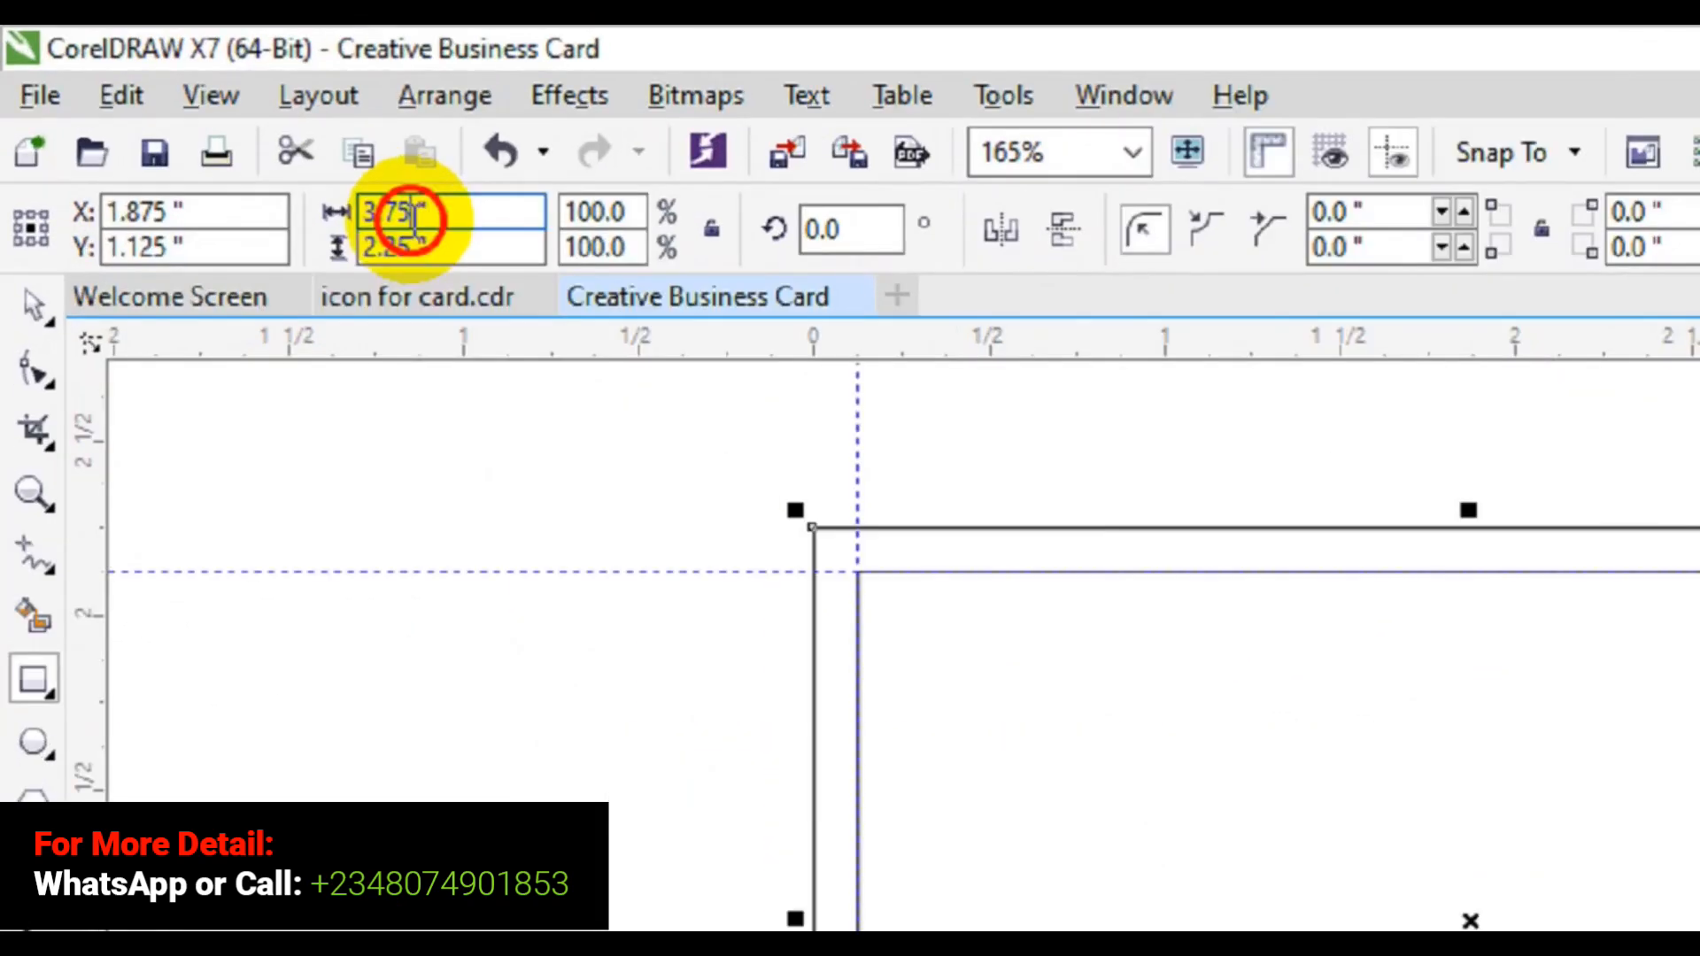
{"action": "key", "text": "BackSpace"}
{"action": "key", "text": "BackSpace"}
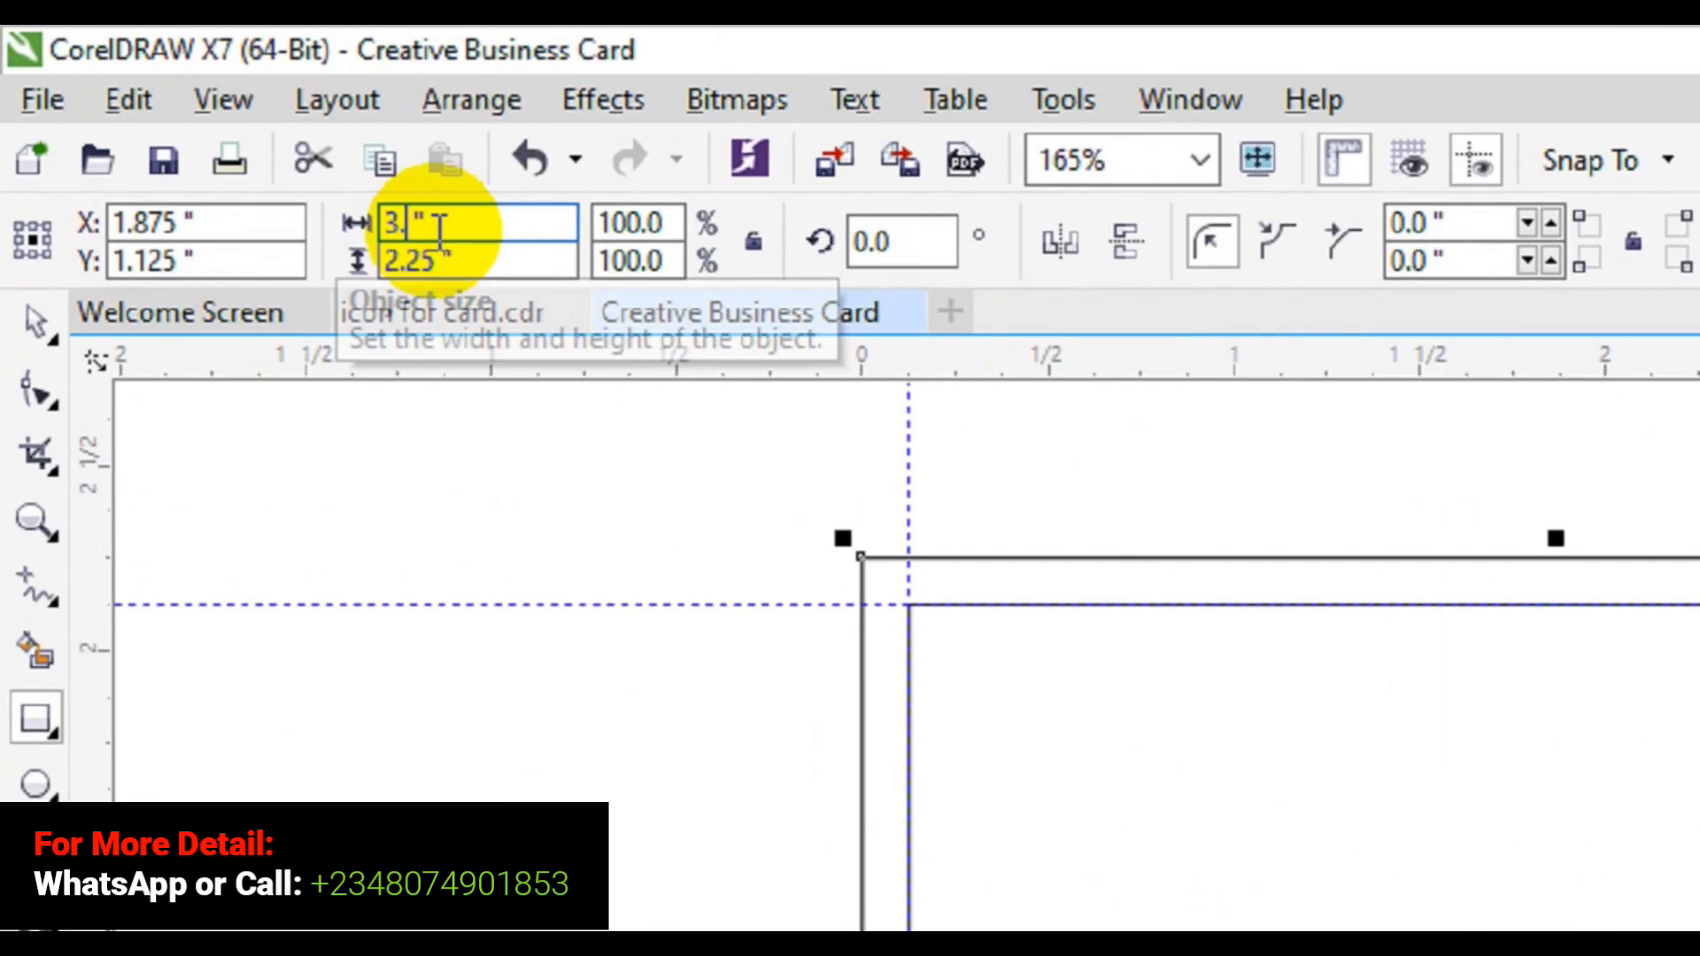
{"action": "type", "text": "25"}
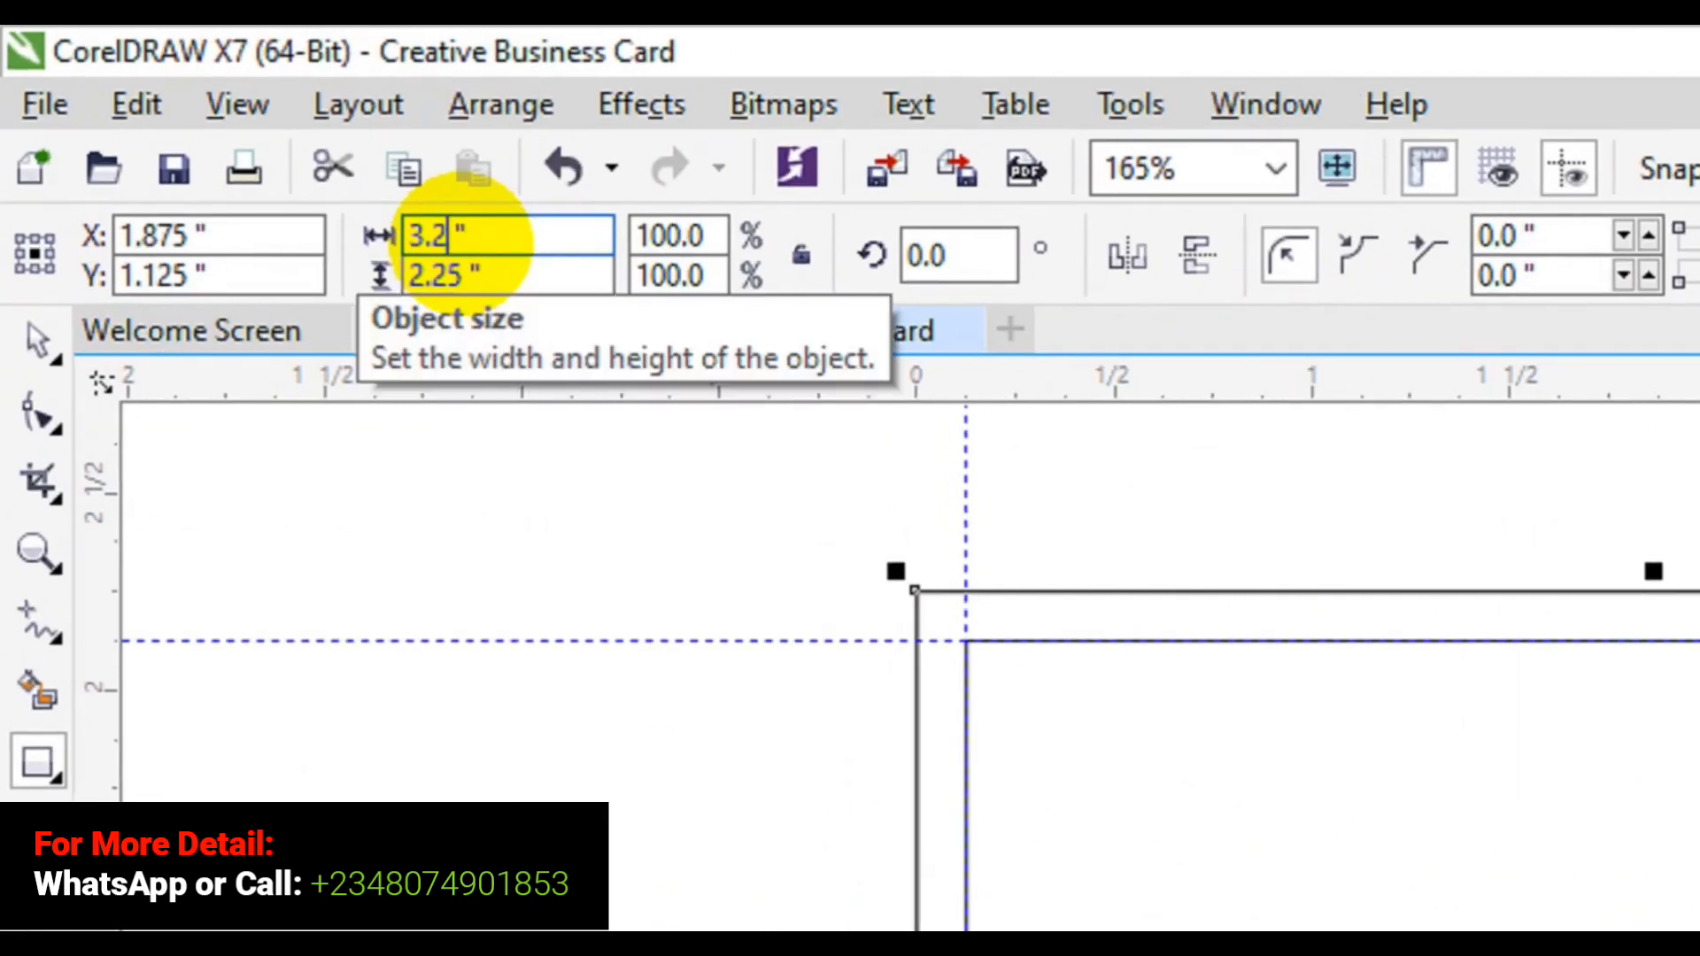
Step: Set the second rectangle's height to 1.75 inches
{"action": "left_click", "coordinate": [461, 279]}
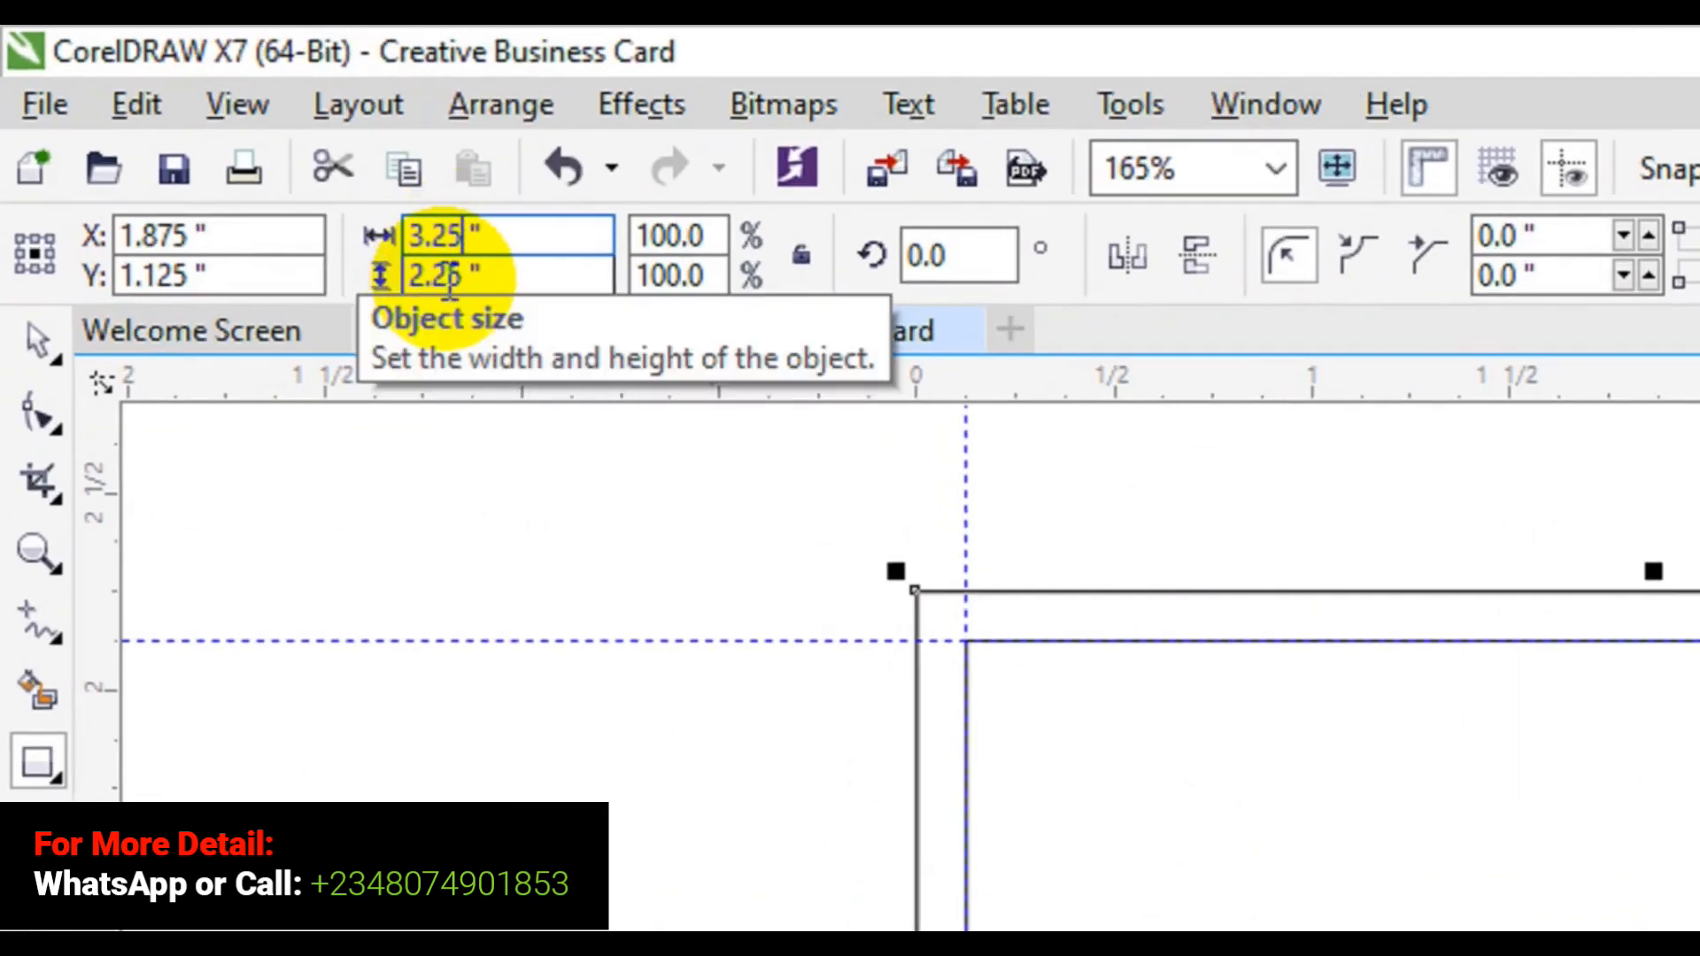
{"action": "left_click", "coordinate": [420, 279]}
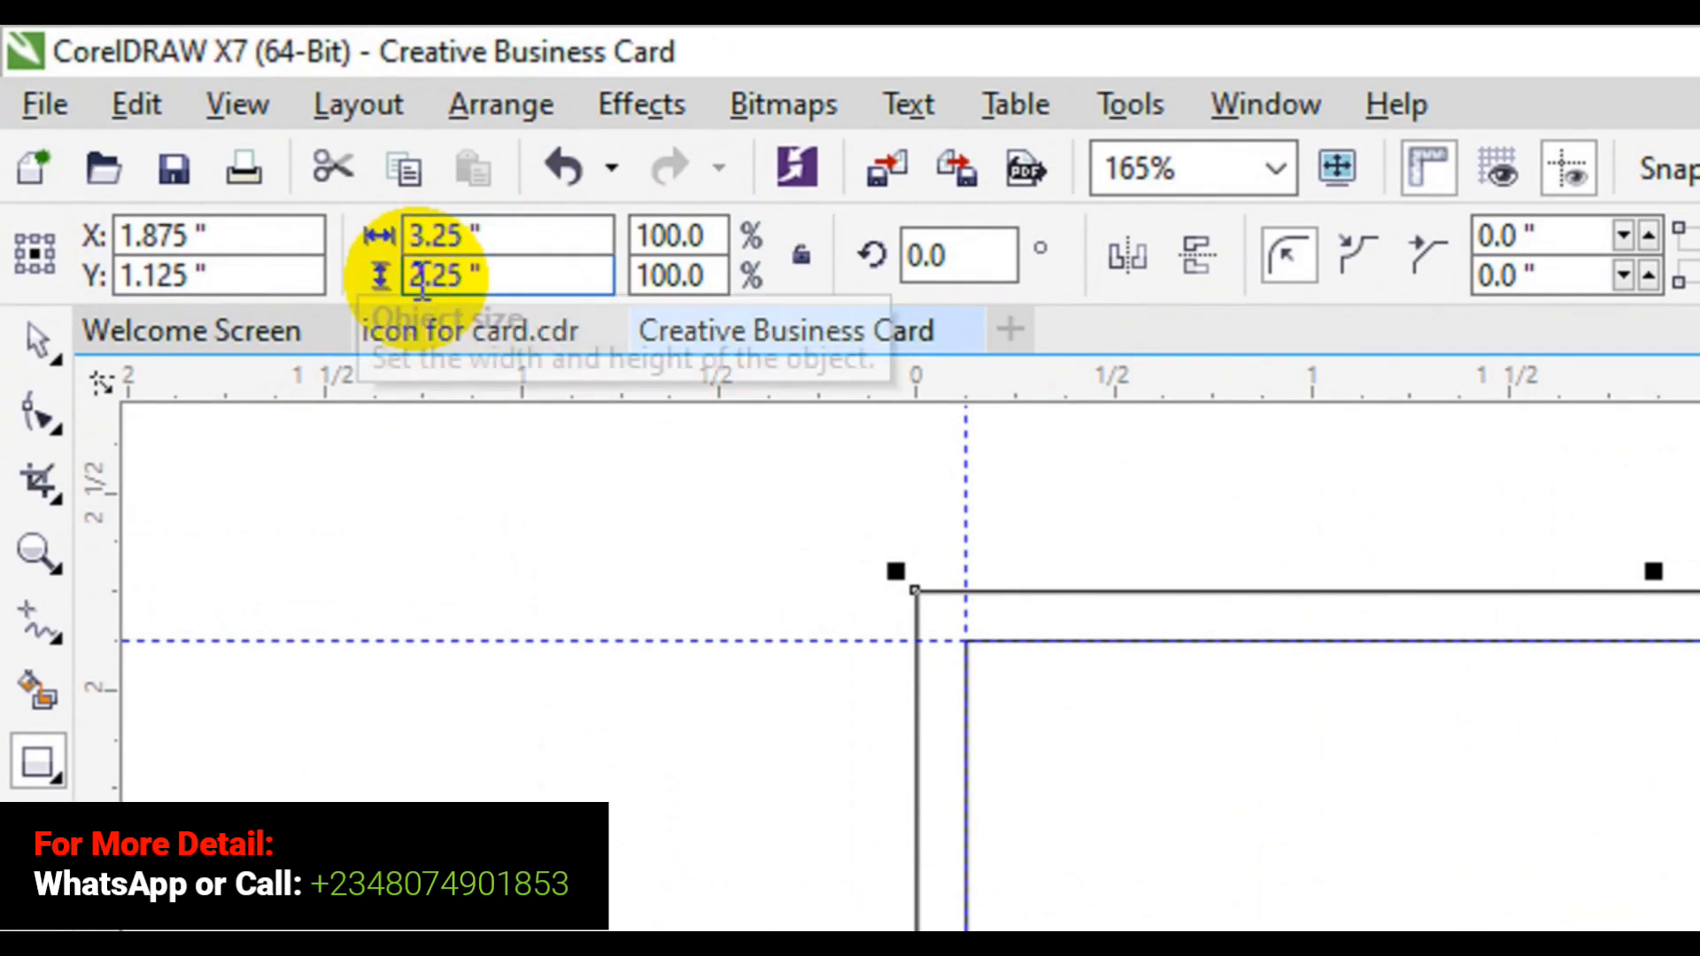
{"action": "key", "text": "Delete"}
{"action": "type", "text": "1"}
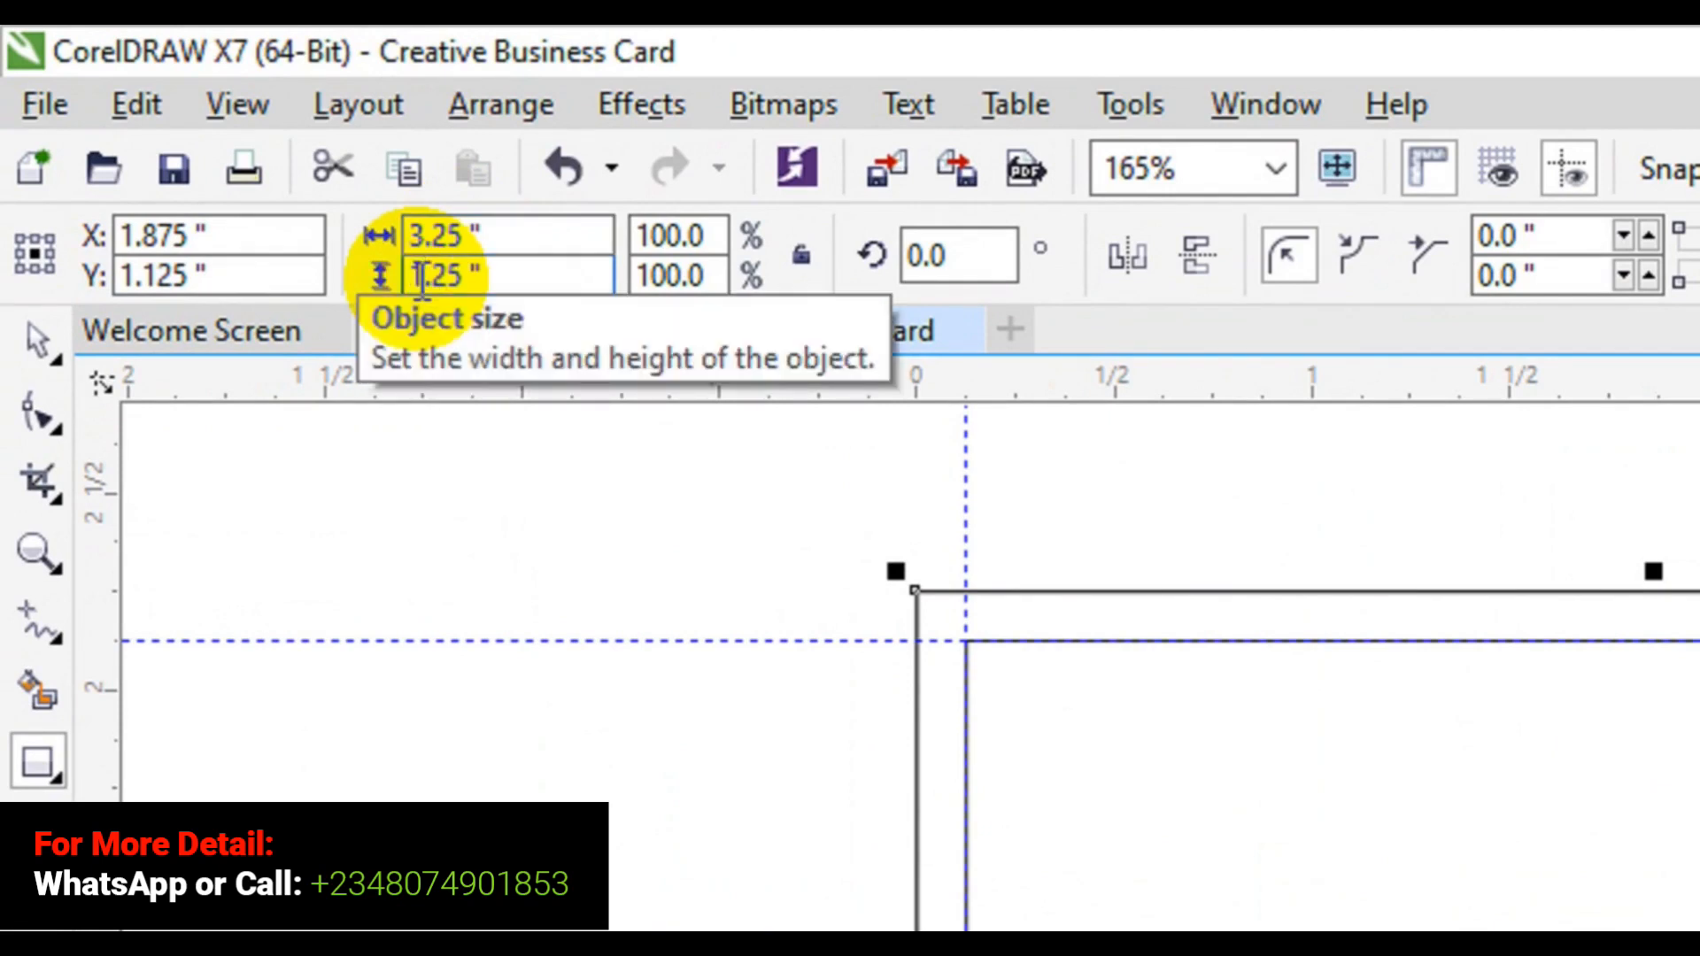
{"action": "left_click", "coordinate": [449, 276]}
{"action": "key", "text": "BackSpace"}
{"action": "type", "text": "7"}
{"action": "key", "text": "Return"}
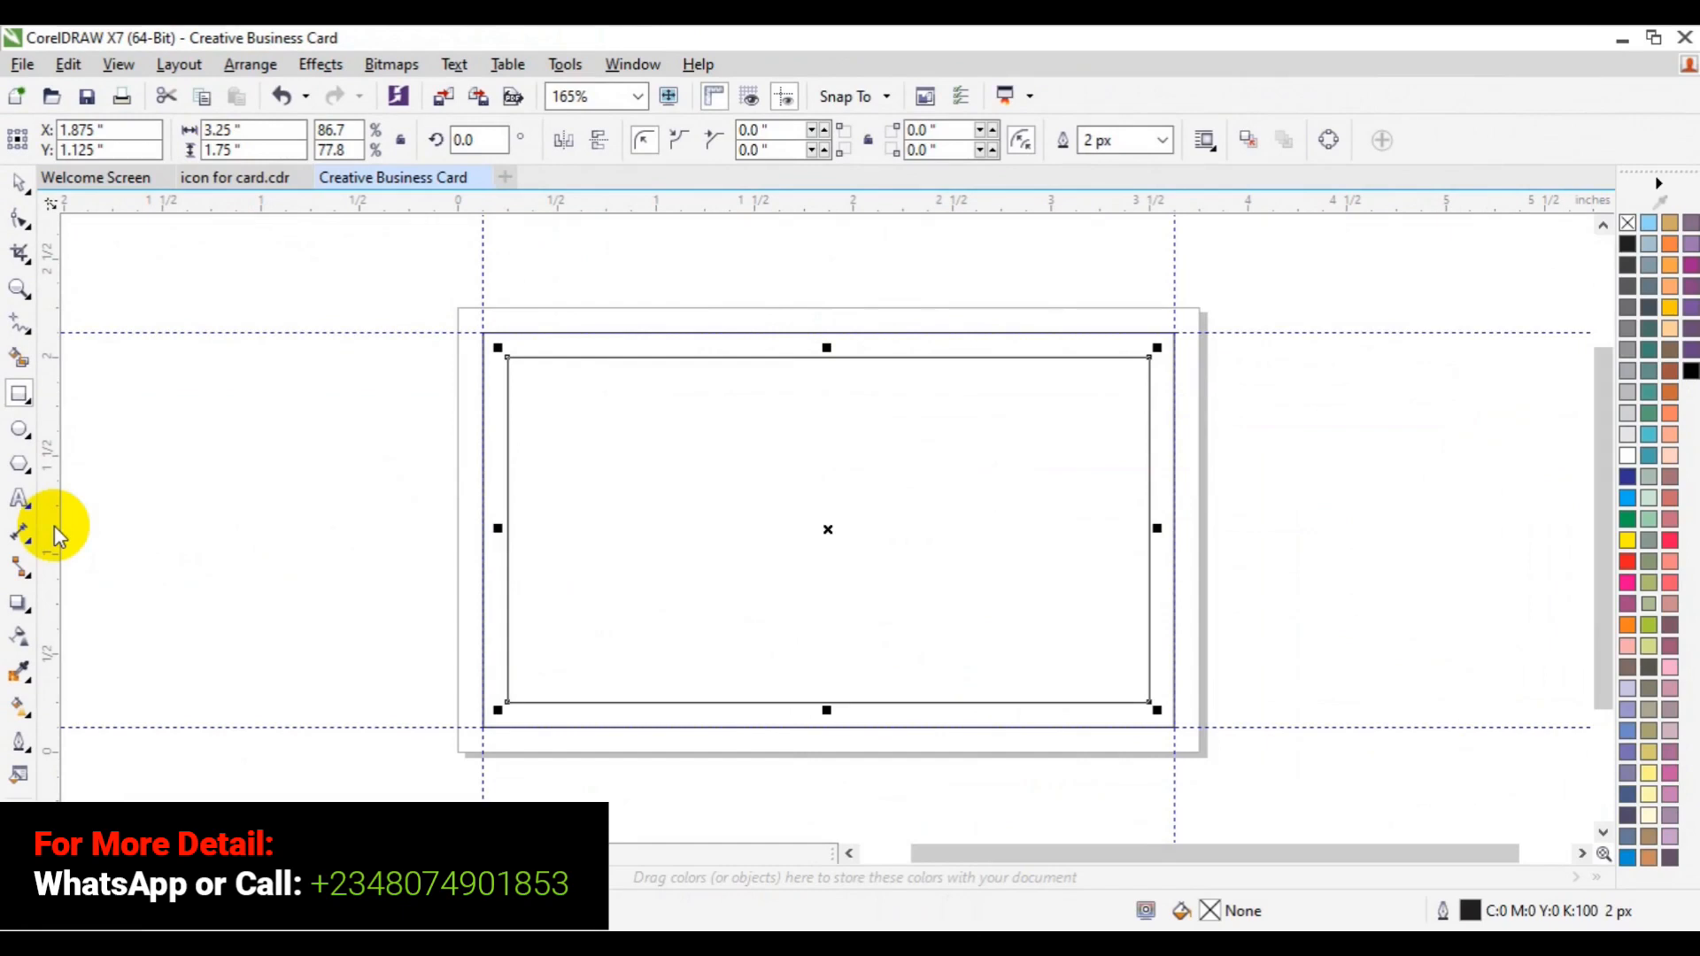
Step: Place guidelines along all four edges of the inner 3.25 by 1.75 inch rectangle
{"action": "left_click", "coordinate": [501, 526]}
{"action": "left_click_drag", "start_coordinate": [506, 519], "coordinate": [509, 518]}
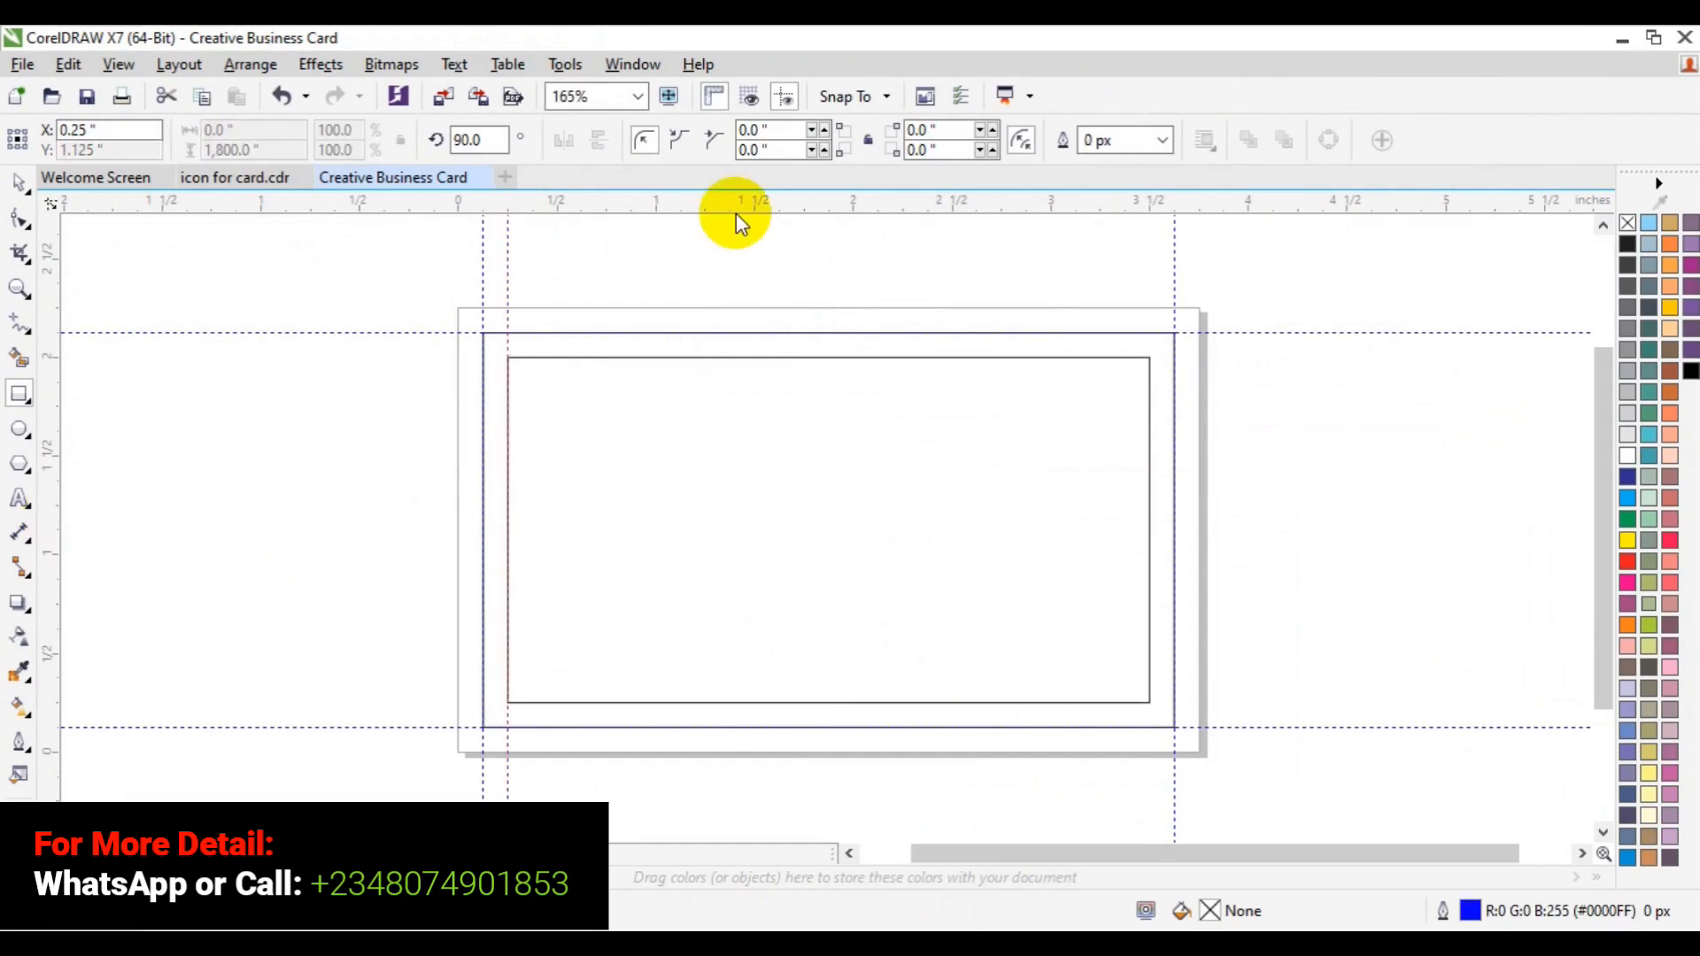
{"action": "left_click_drag", "start_coordinate": [736, 209], "coordinate": [764, 355]}
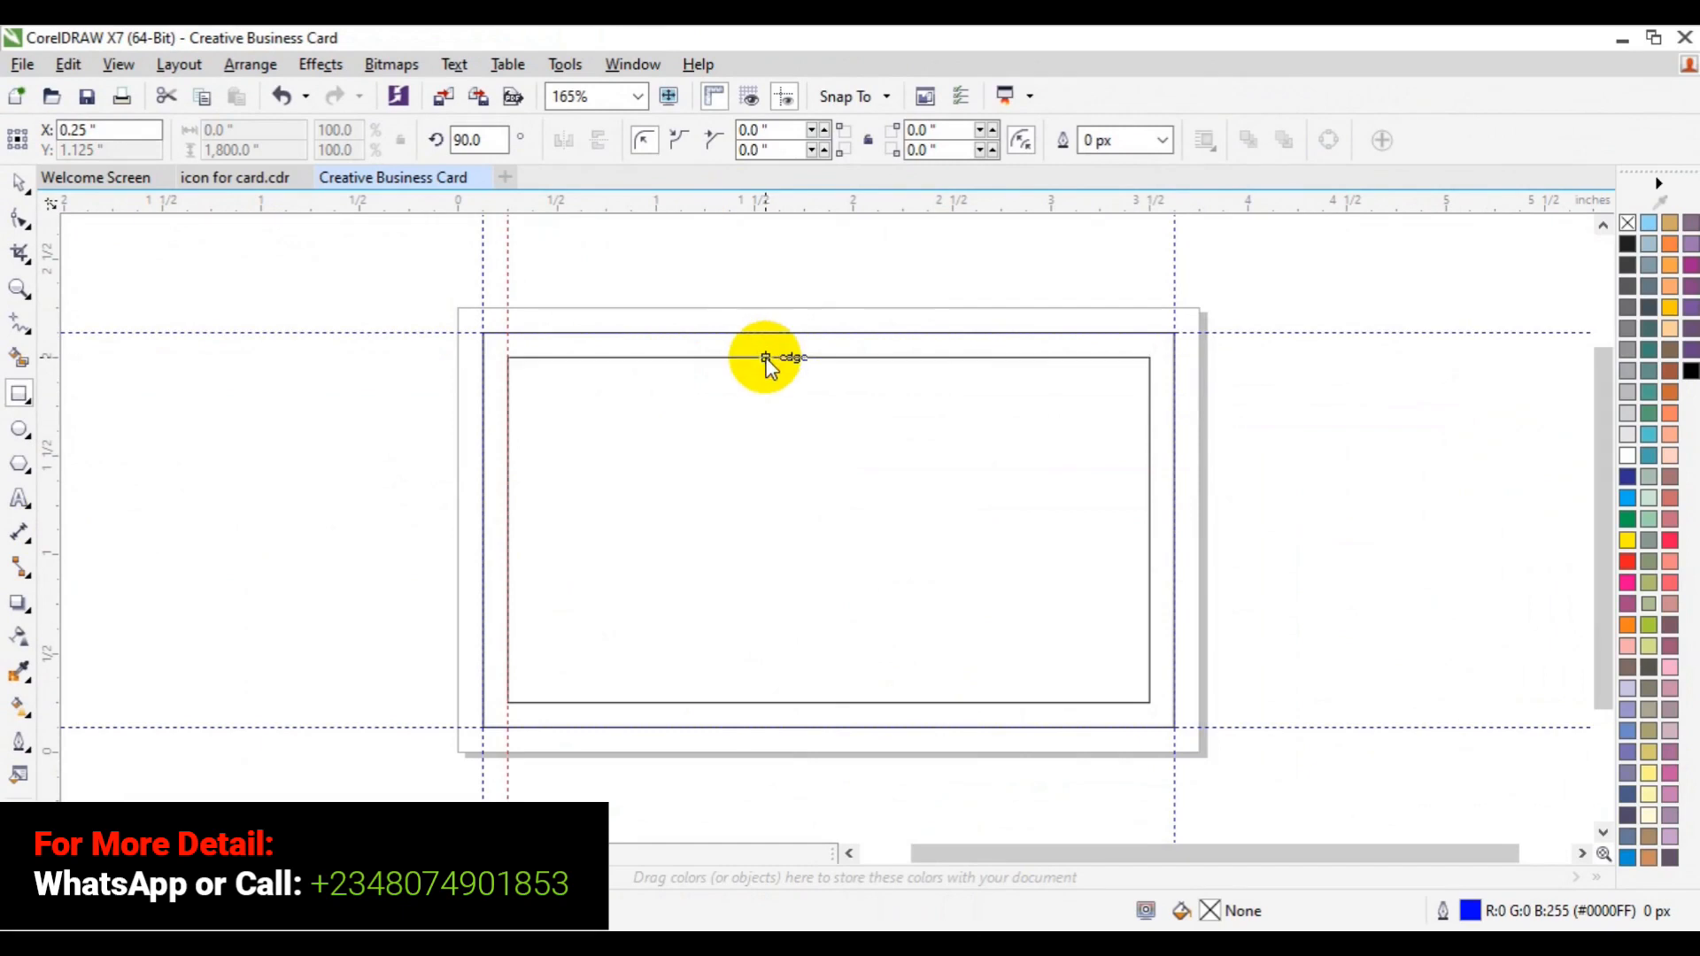
{"action": "left_click_drag", "start_coordinate": [786, 207], "coordinate": [824, 702]}
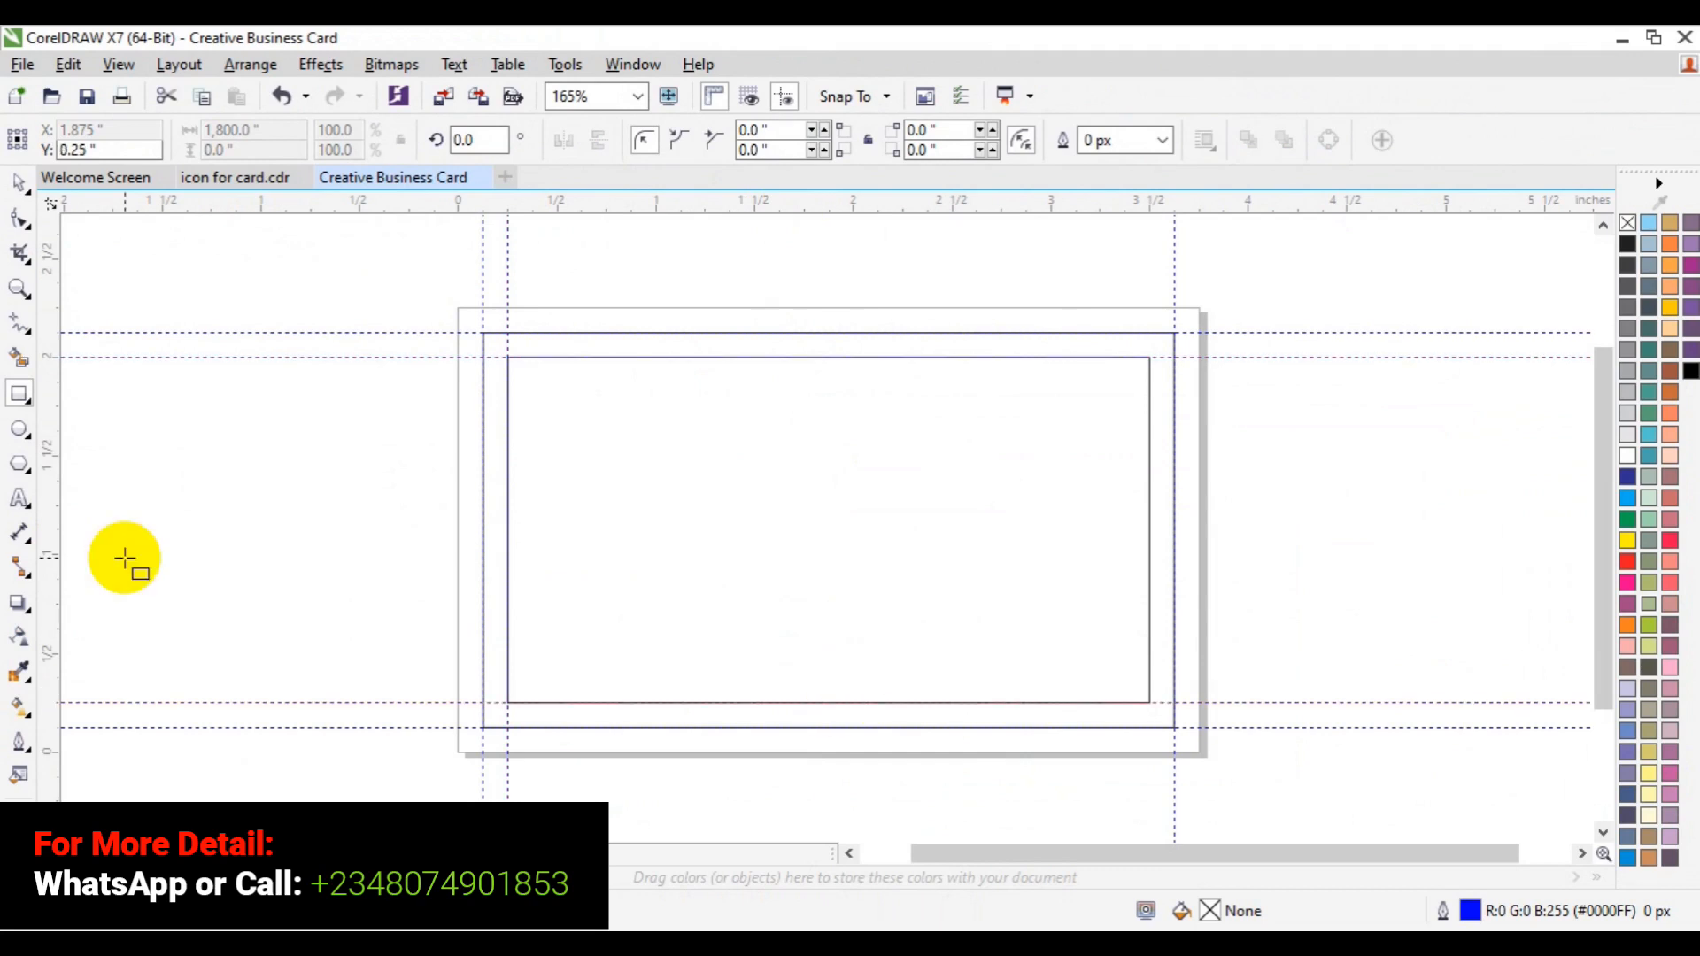
{"action": "left_click_drag", "start_coordinate": [53, 554], "coordinate": [1149, 535]}
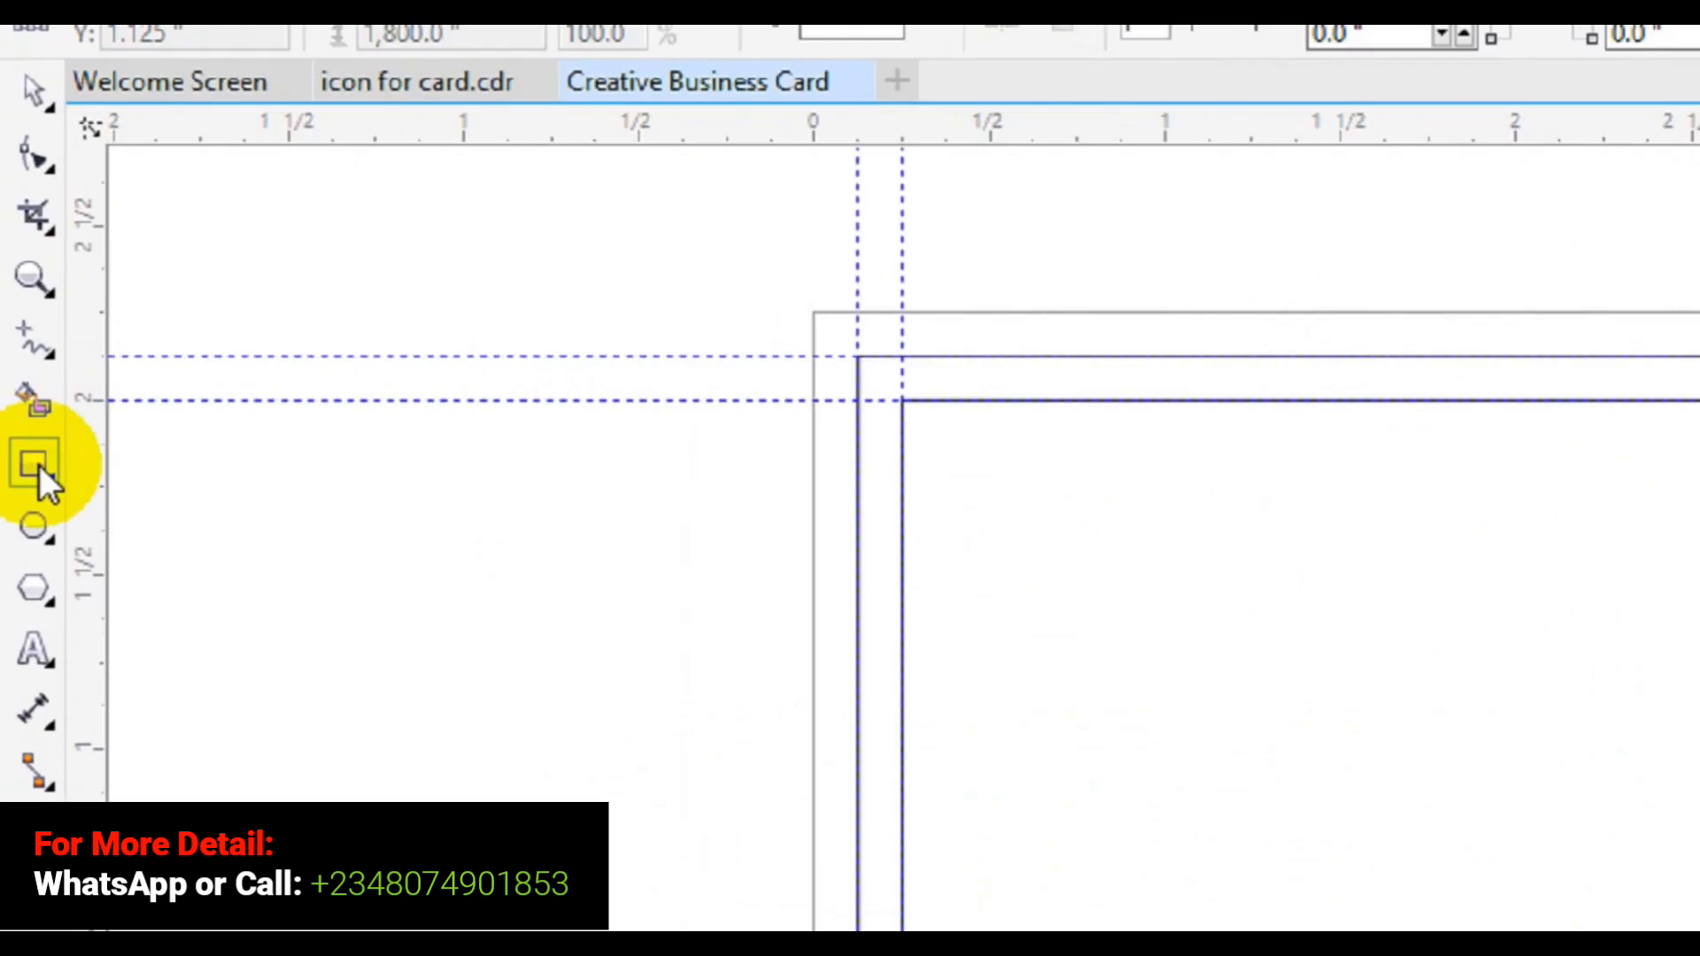
Step: Add a page-sized 3.75 by 2.25 inch rectangle and place guidelines along all four of its edges
{"action": "left_click", "coordinate": [19, 393]}
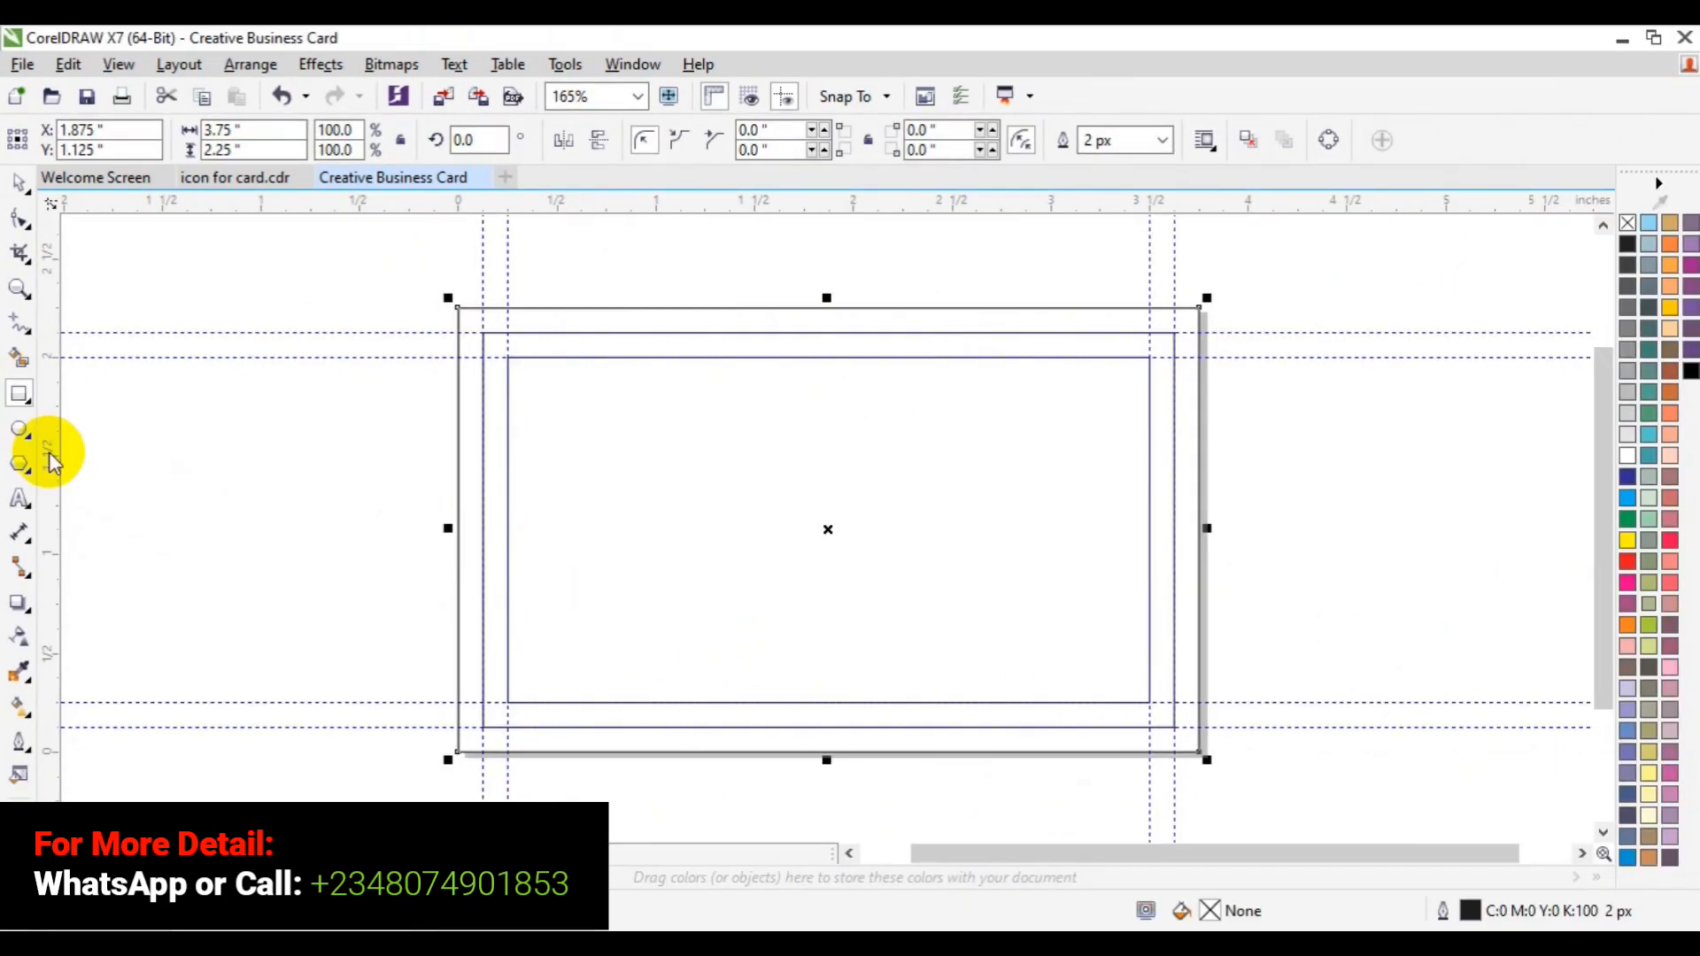
{"action": "left_click_drag", "start_coordinate": [51, 460], "coordinate": [457, 474]}
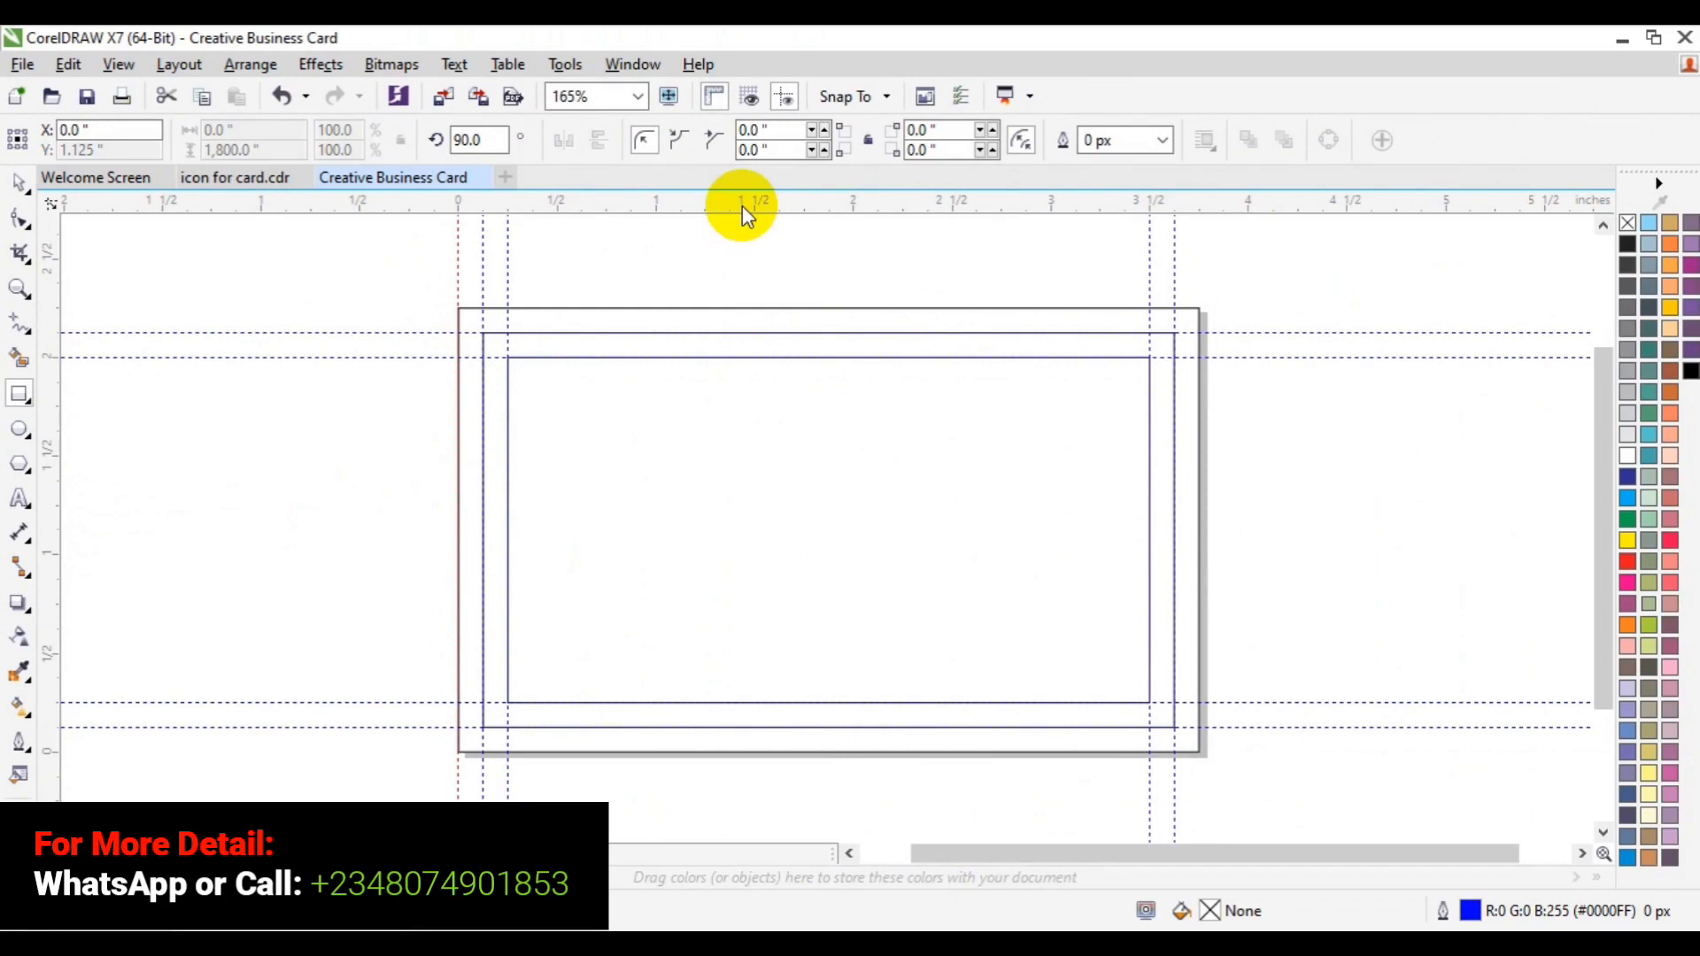
{"action": "left_click_drag", "start_coordinate": [742, 205], "coordinate": [754, 307]}
{"action": "left_click_drag", "start_coordinate": [783, 202], "coordinate": [733, 753]}
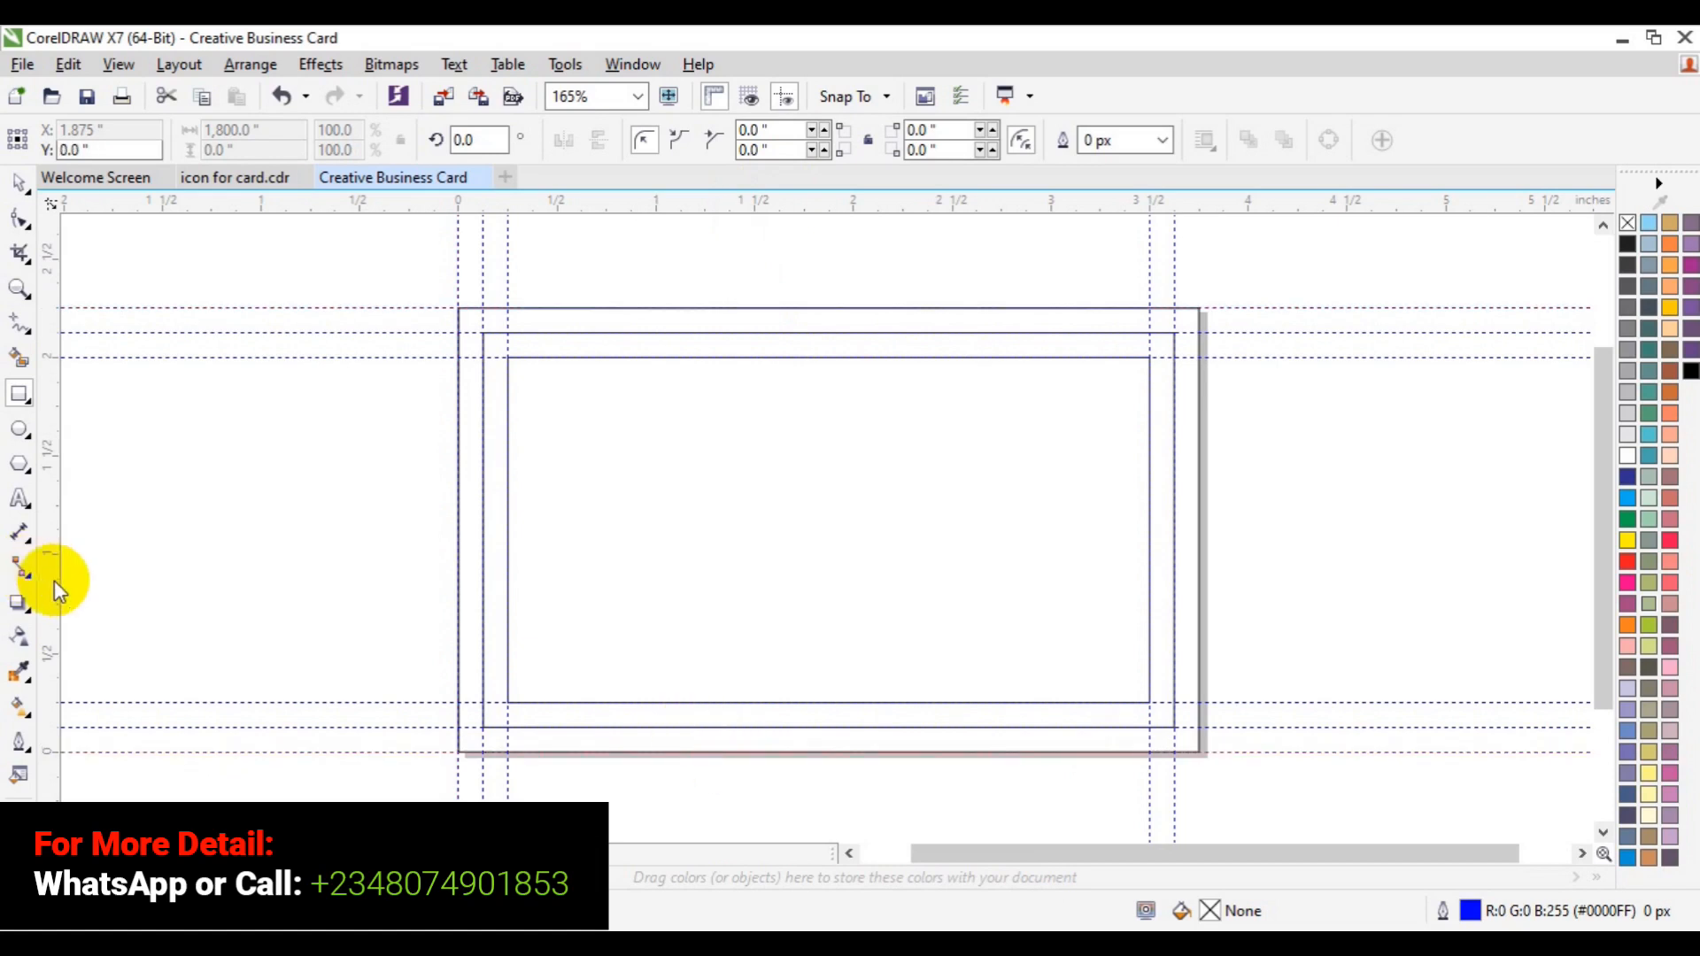
{"action": "left_click_drag", "start_coordinate": [55, 581], "coordinate": [1200, 512]}
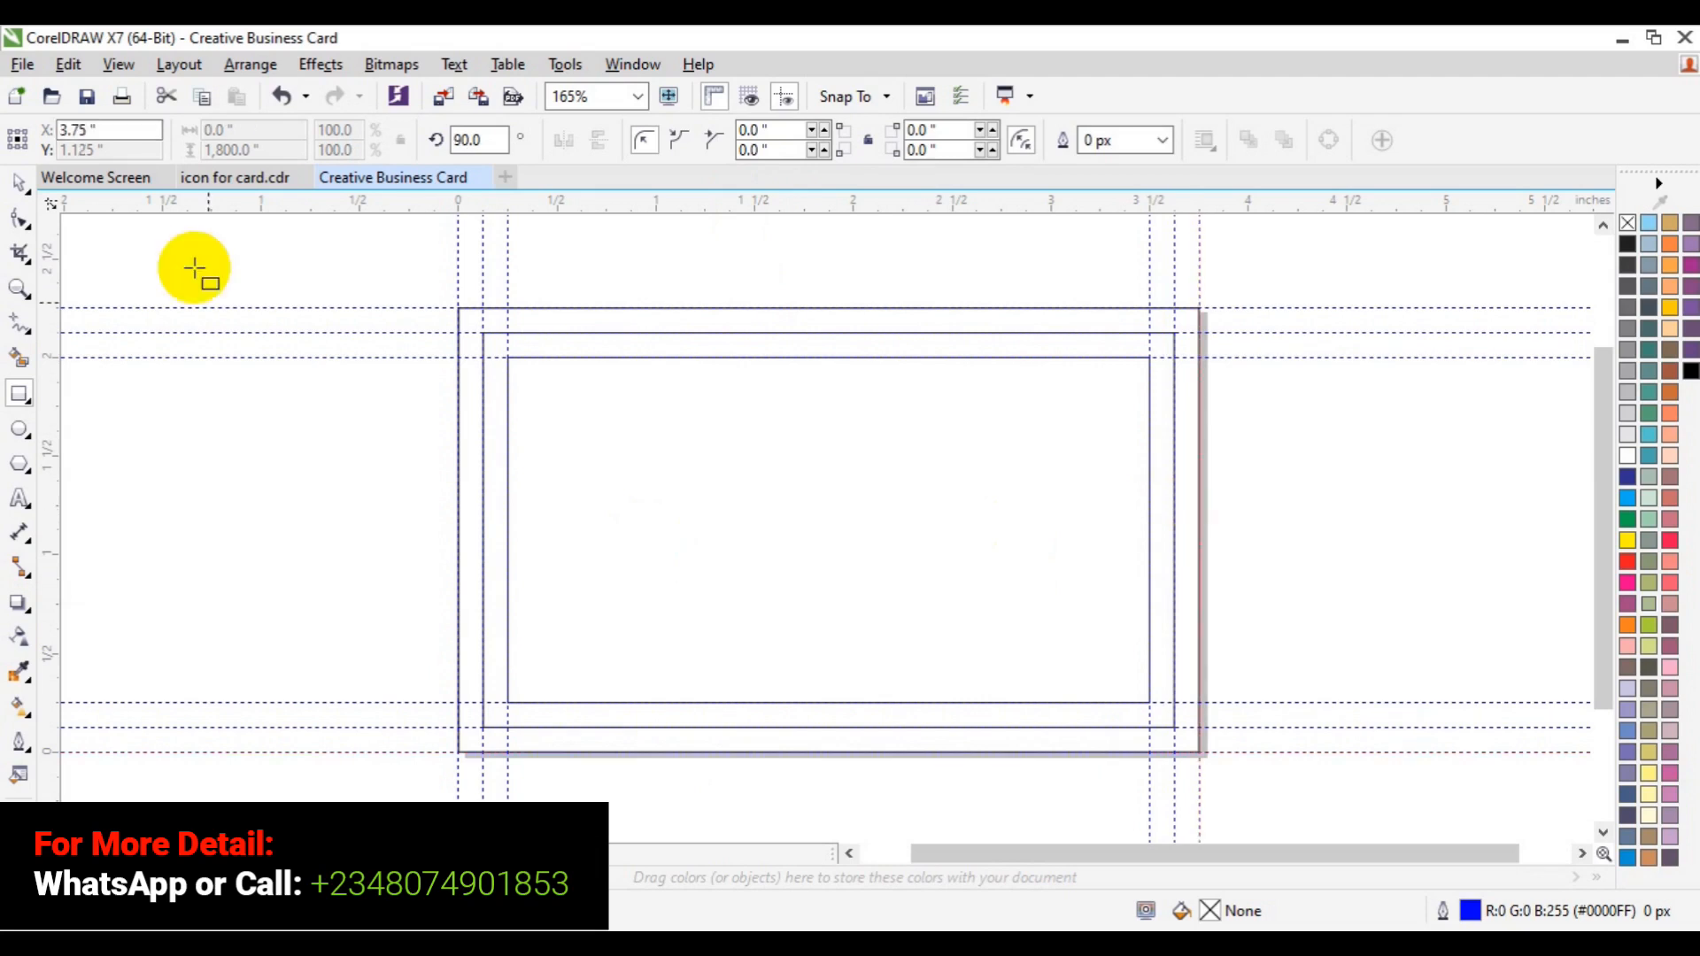
Step: Delete all the rectangles, keeping the guidelines, and add a new page-sized rectangle
{"action": "key", "text": "space"}
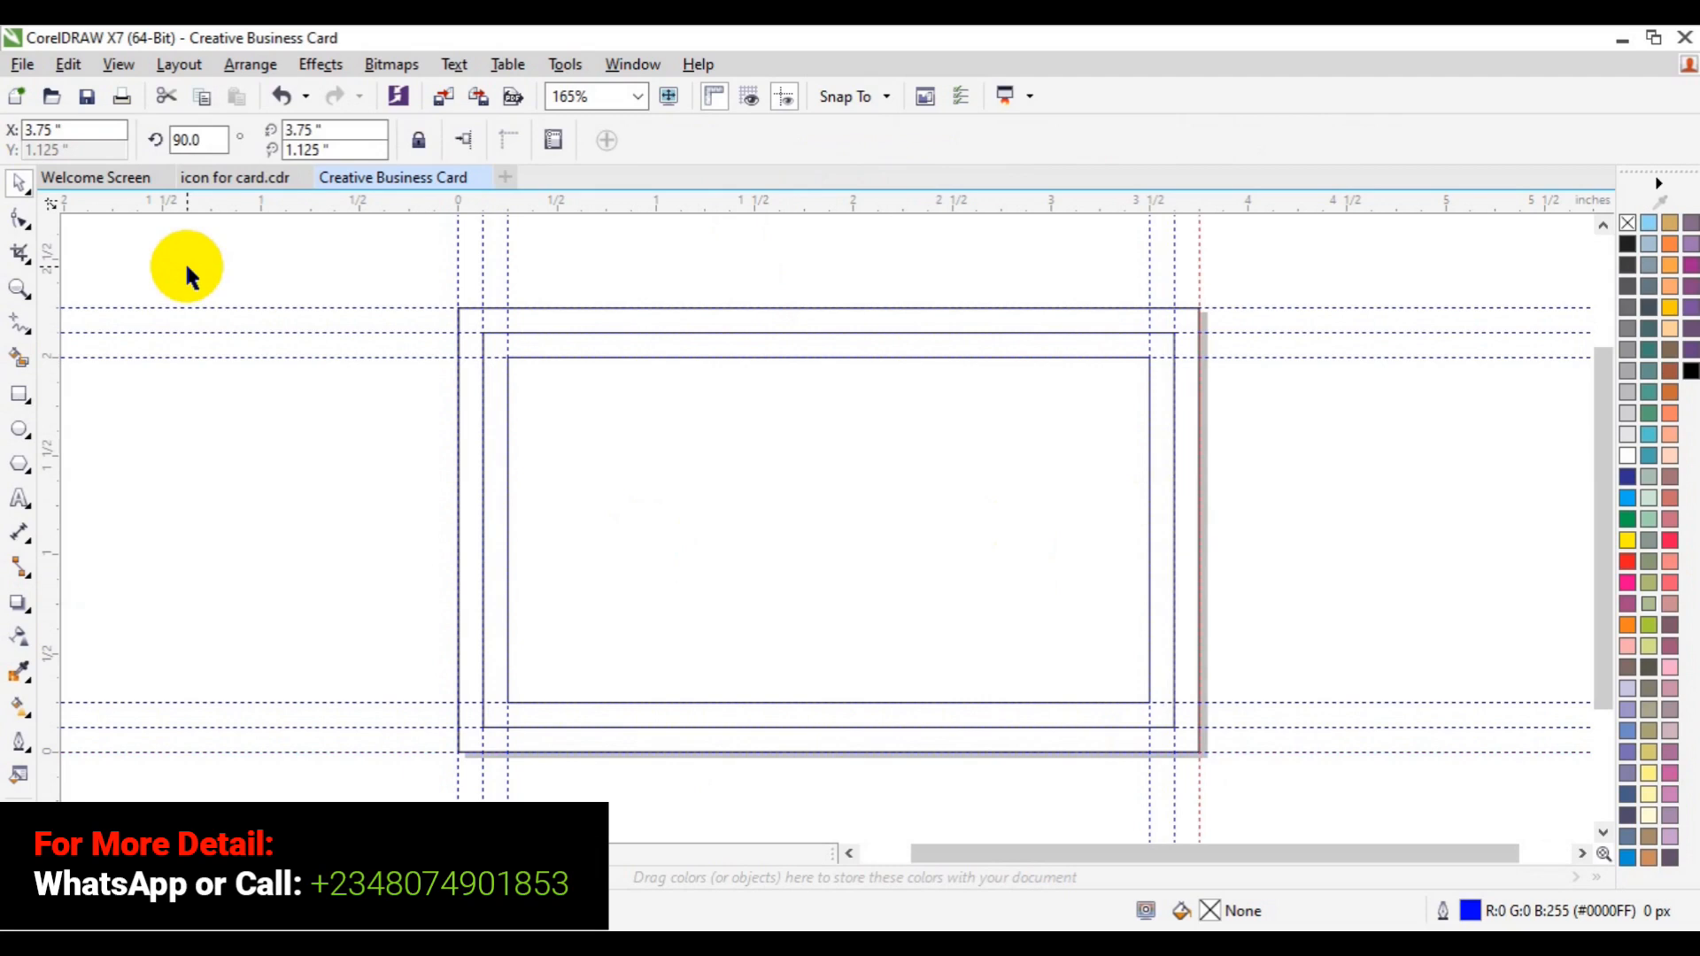
{"action": "left_click_drag", "start_coordinate": [184, 232], "coordinate": [1261, 794]}
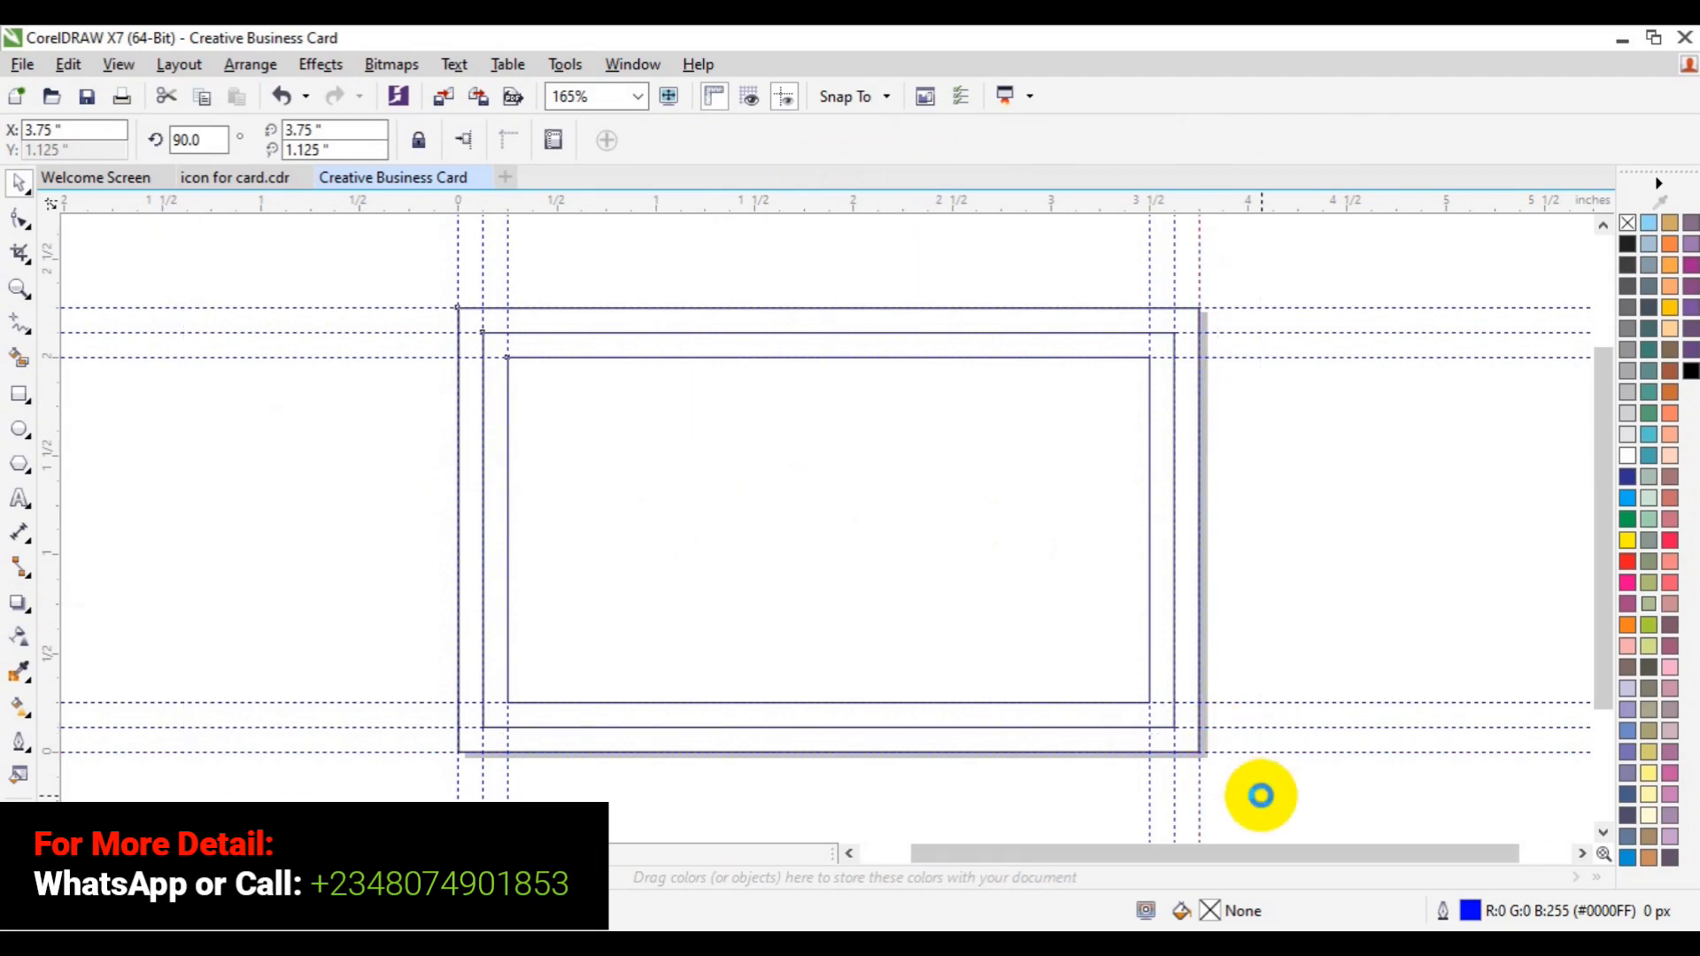
{"action": "key", "text": "Delete"}
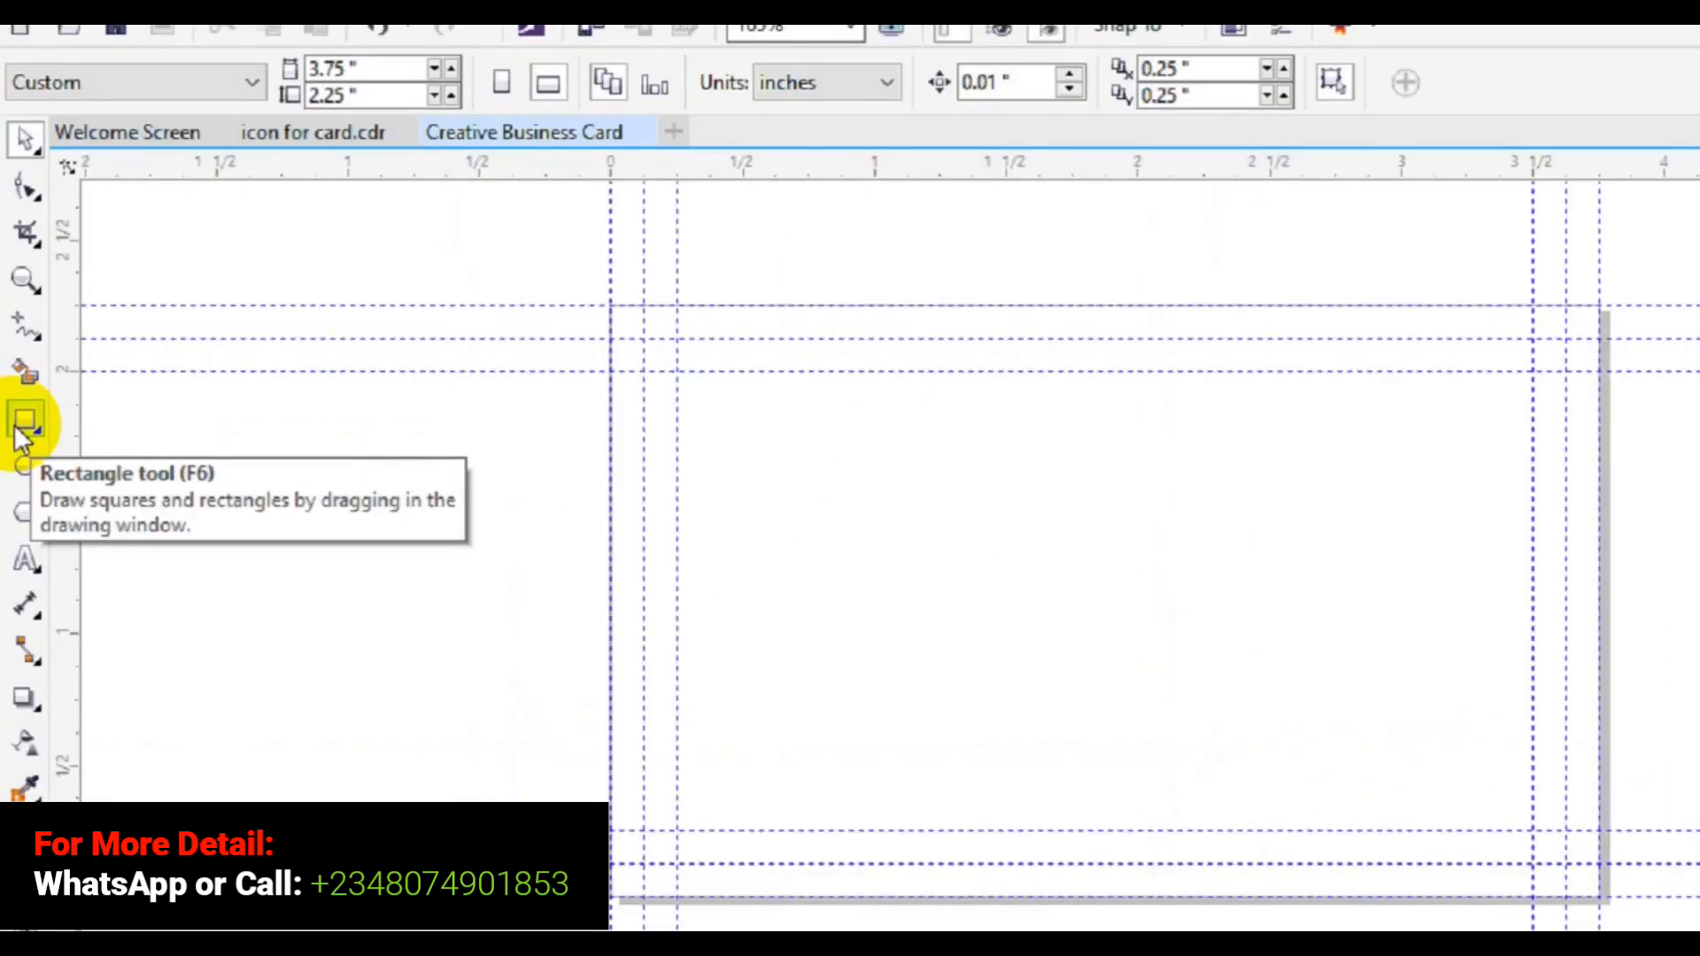
{"action": "double_click", "coordinate": [20, 427]}
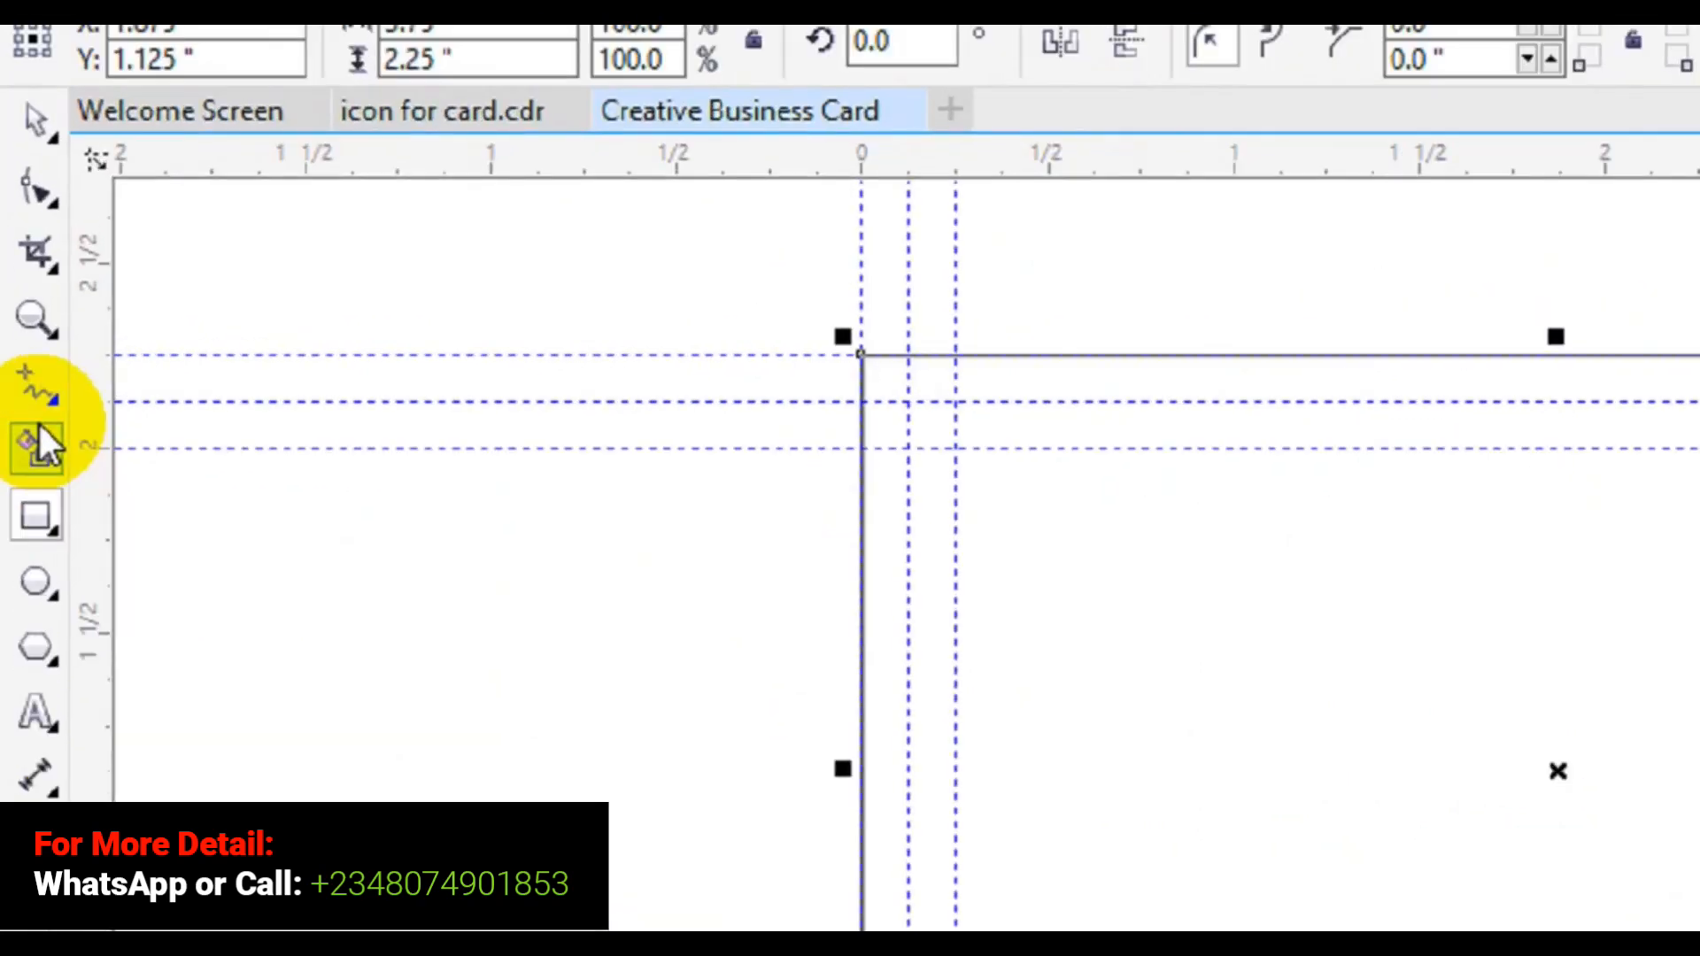
Step: Draw a Pen tool curve from the card's upper edge bulging to the lower end of its right edge, about 1.38 by 2.01 inches
{"action": "left_click", "coordinate": [41, 400]}
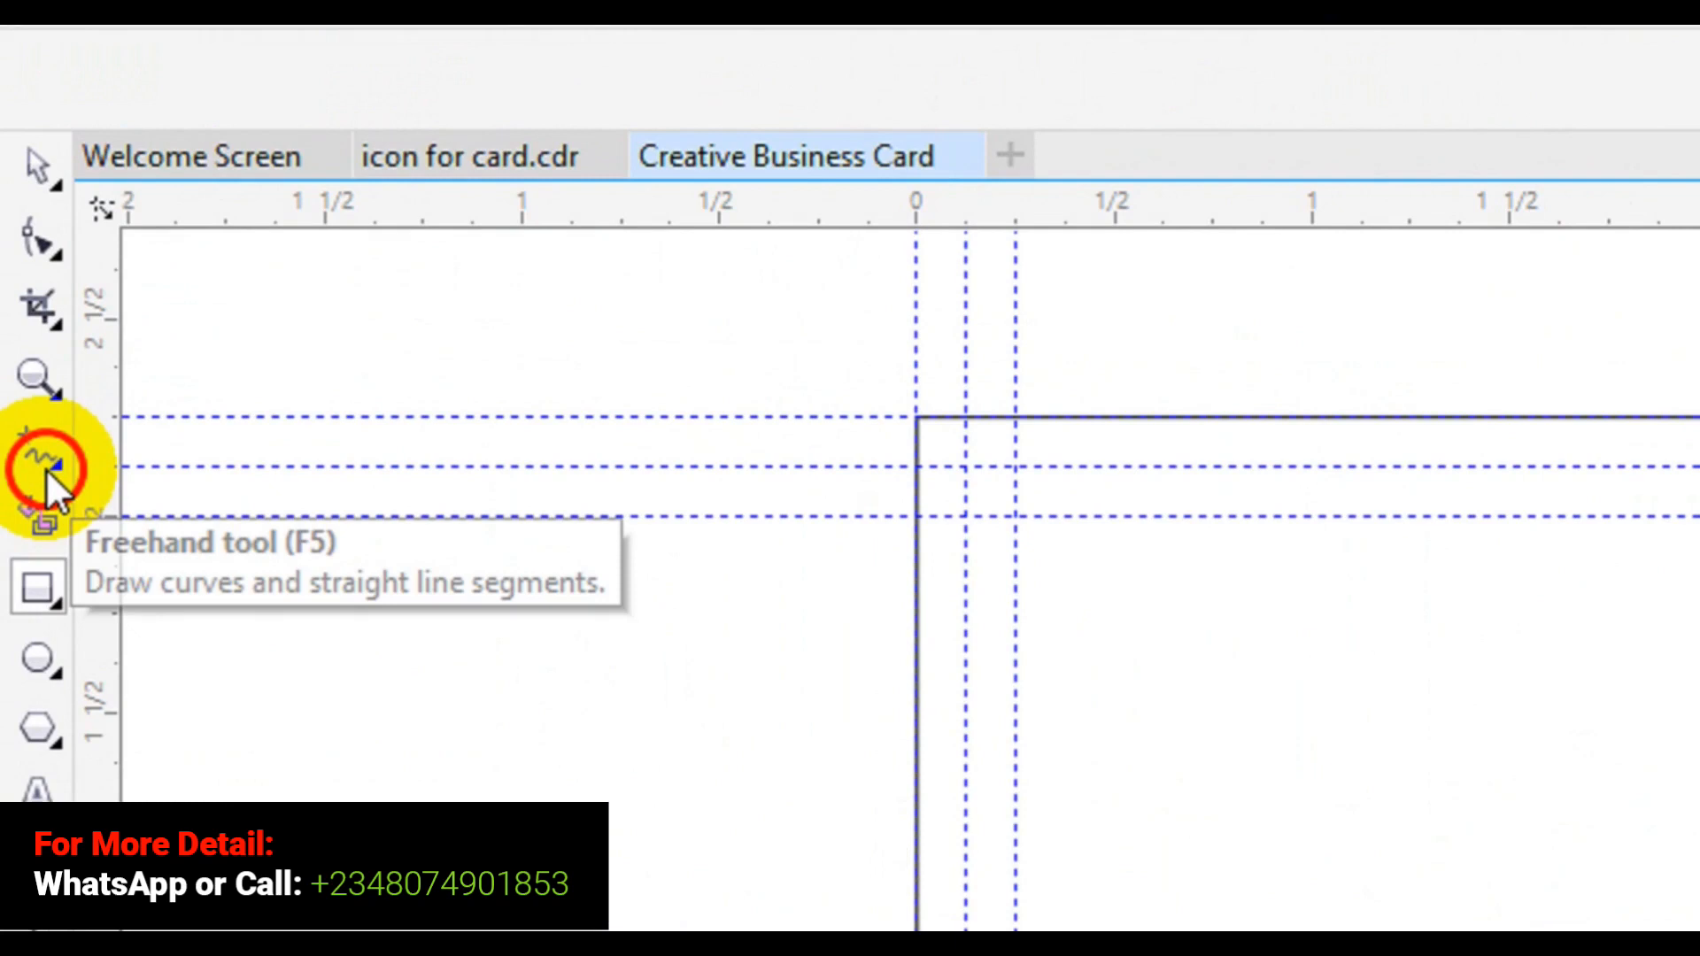
{"action": "left_click", "coordinate": [46, 470]}
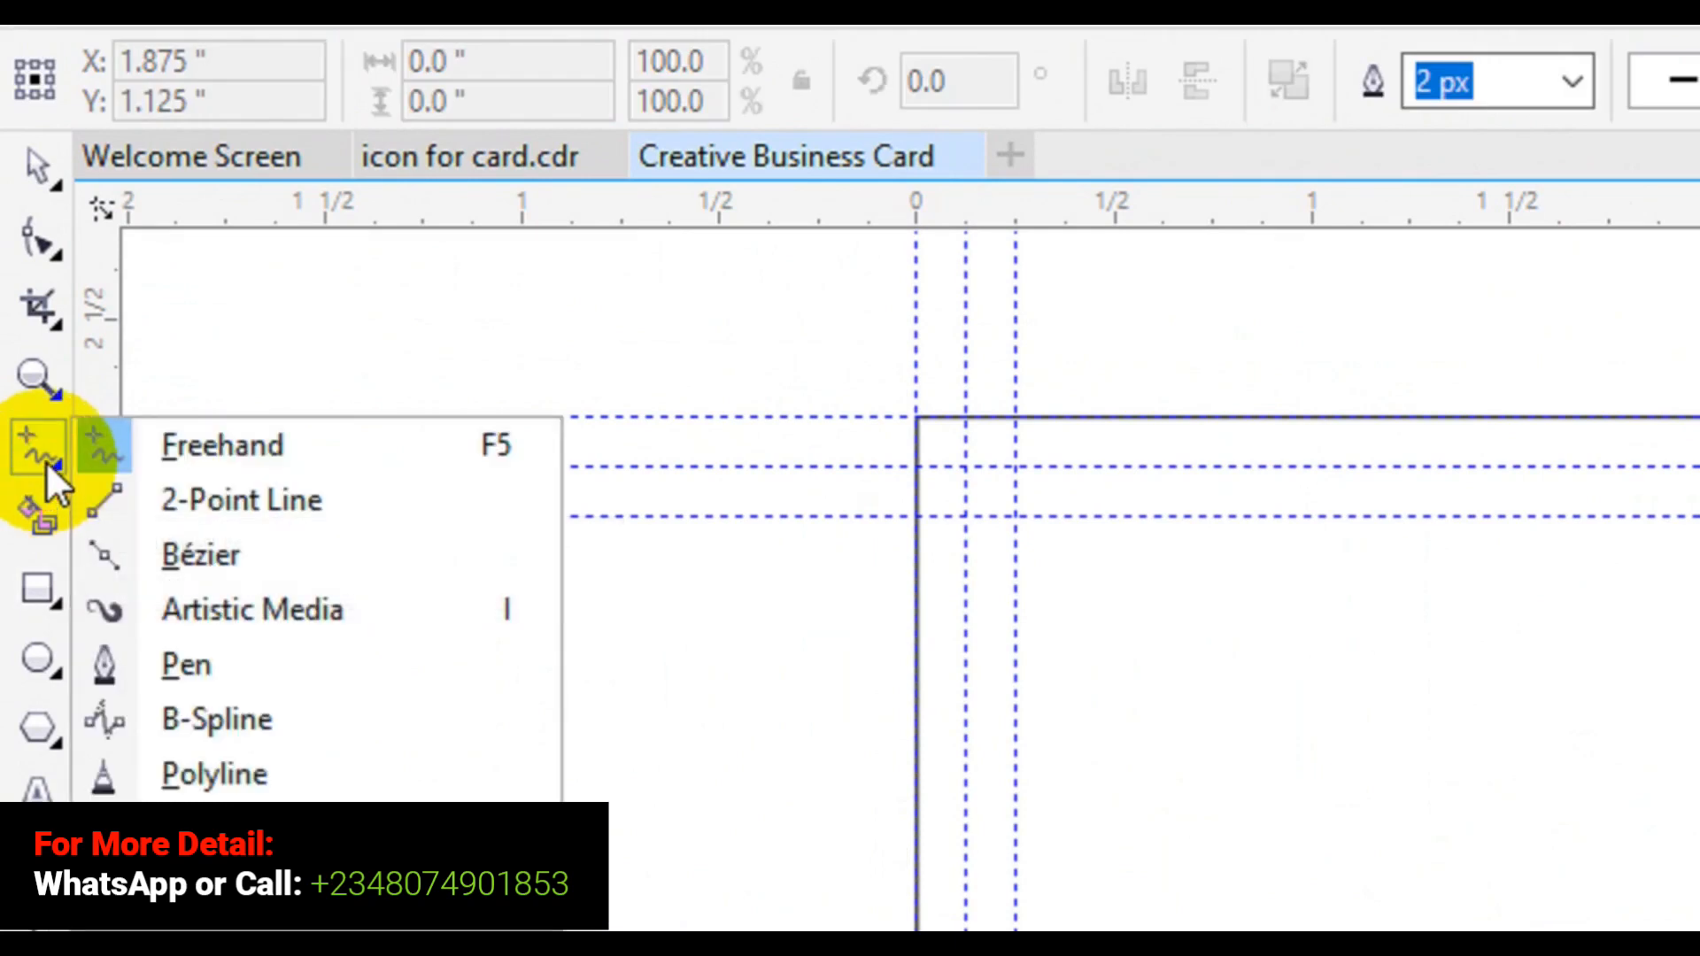
{"action": "left_click", "coordinate": [45, 461]}
{"action": "left_click", "coordinate": [58, 467]}
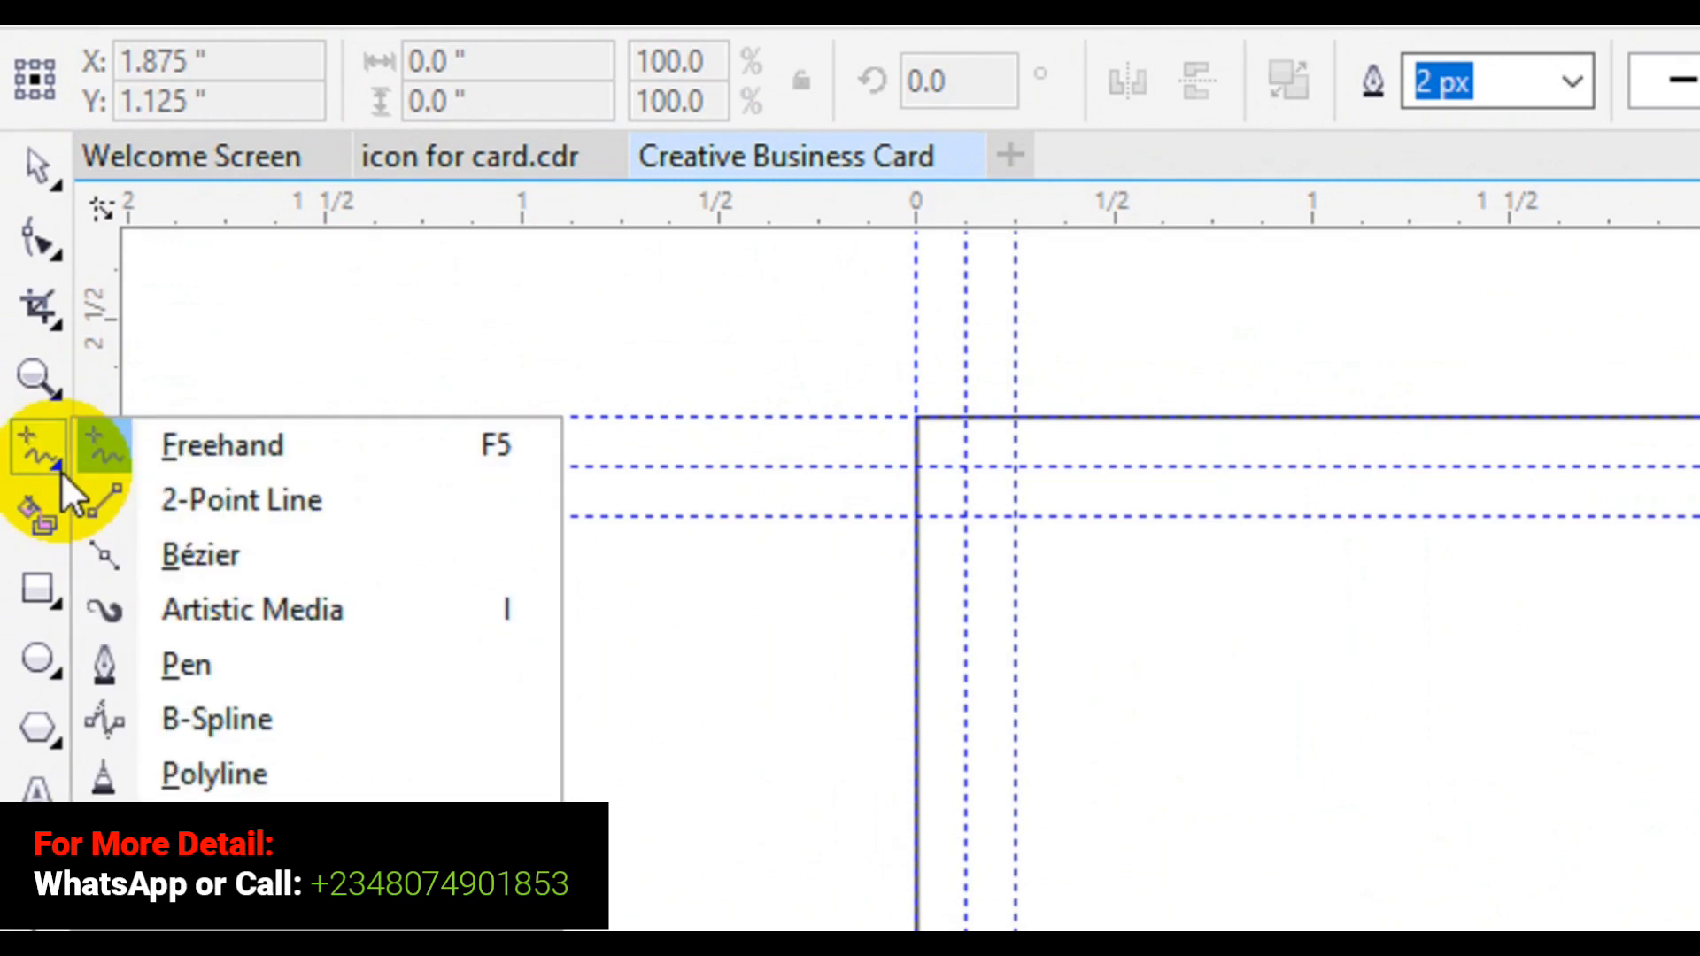
{"action": "left_click", "coordinate": [162, 660]}
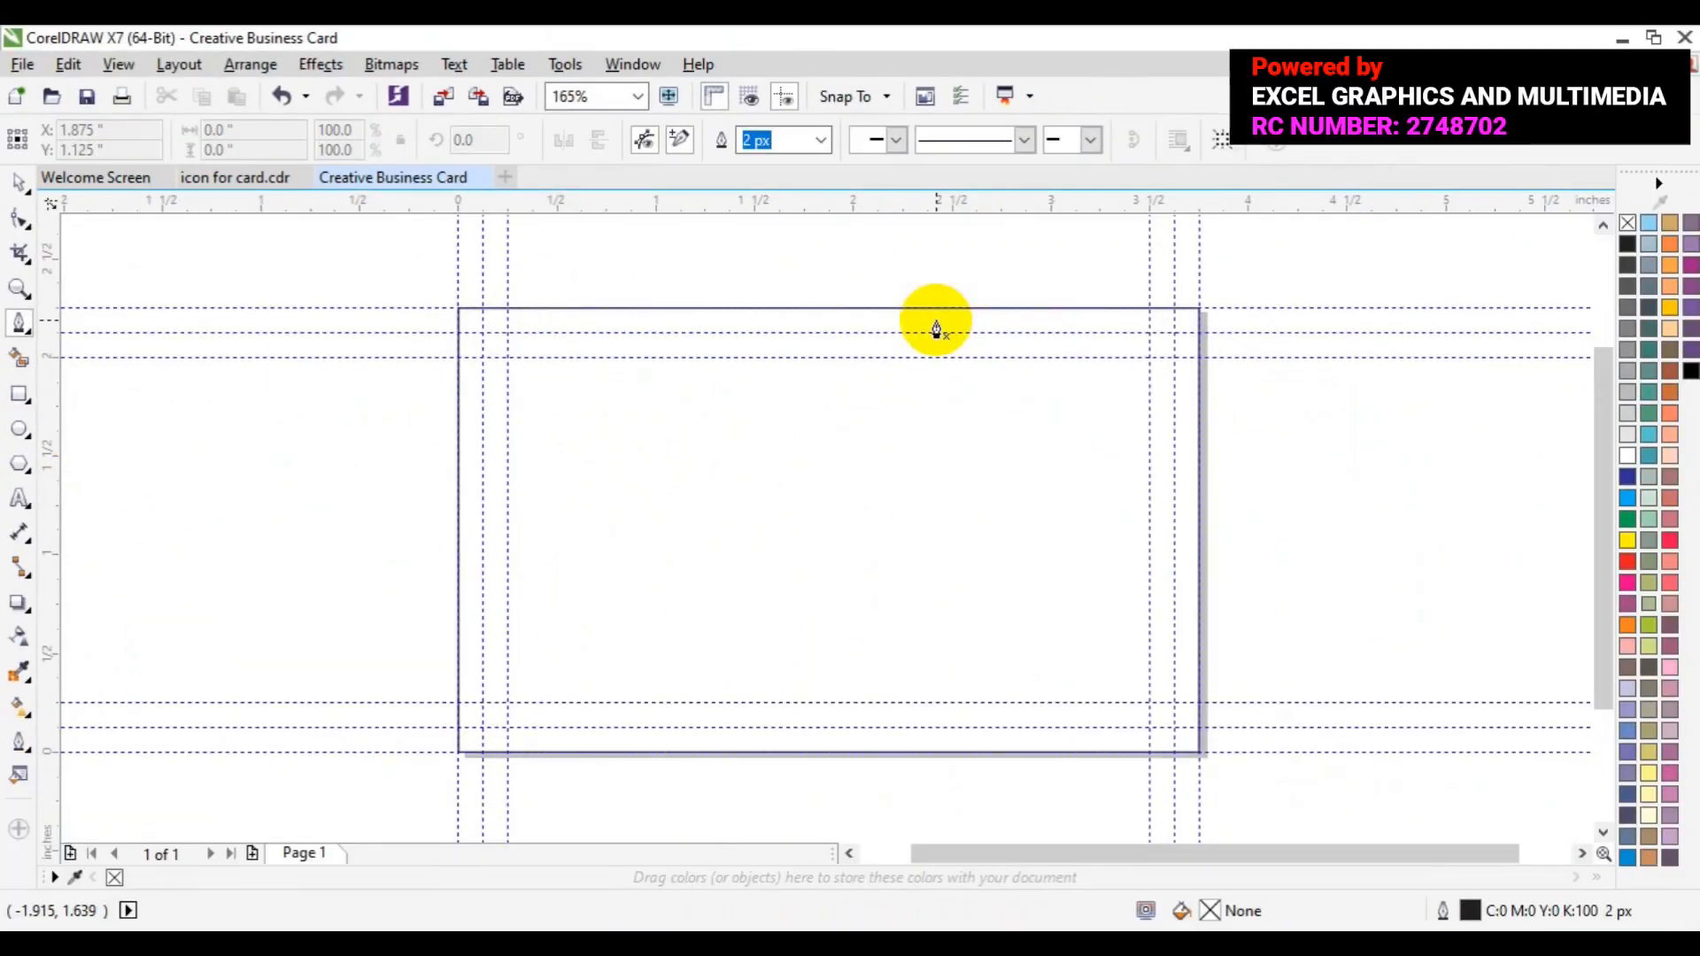
{"action": "left_click", "coordinate": [927, 309]}
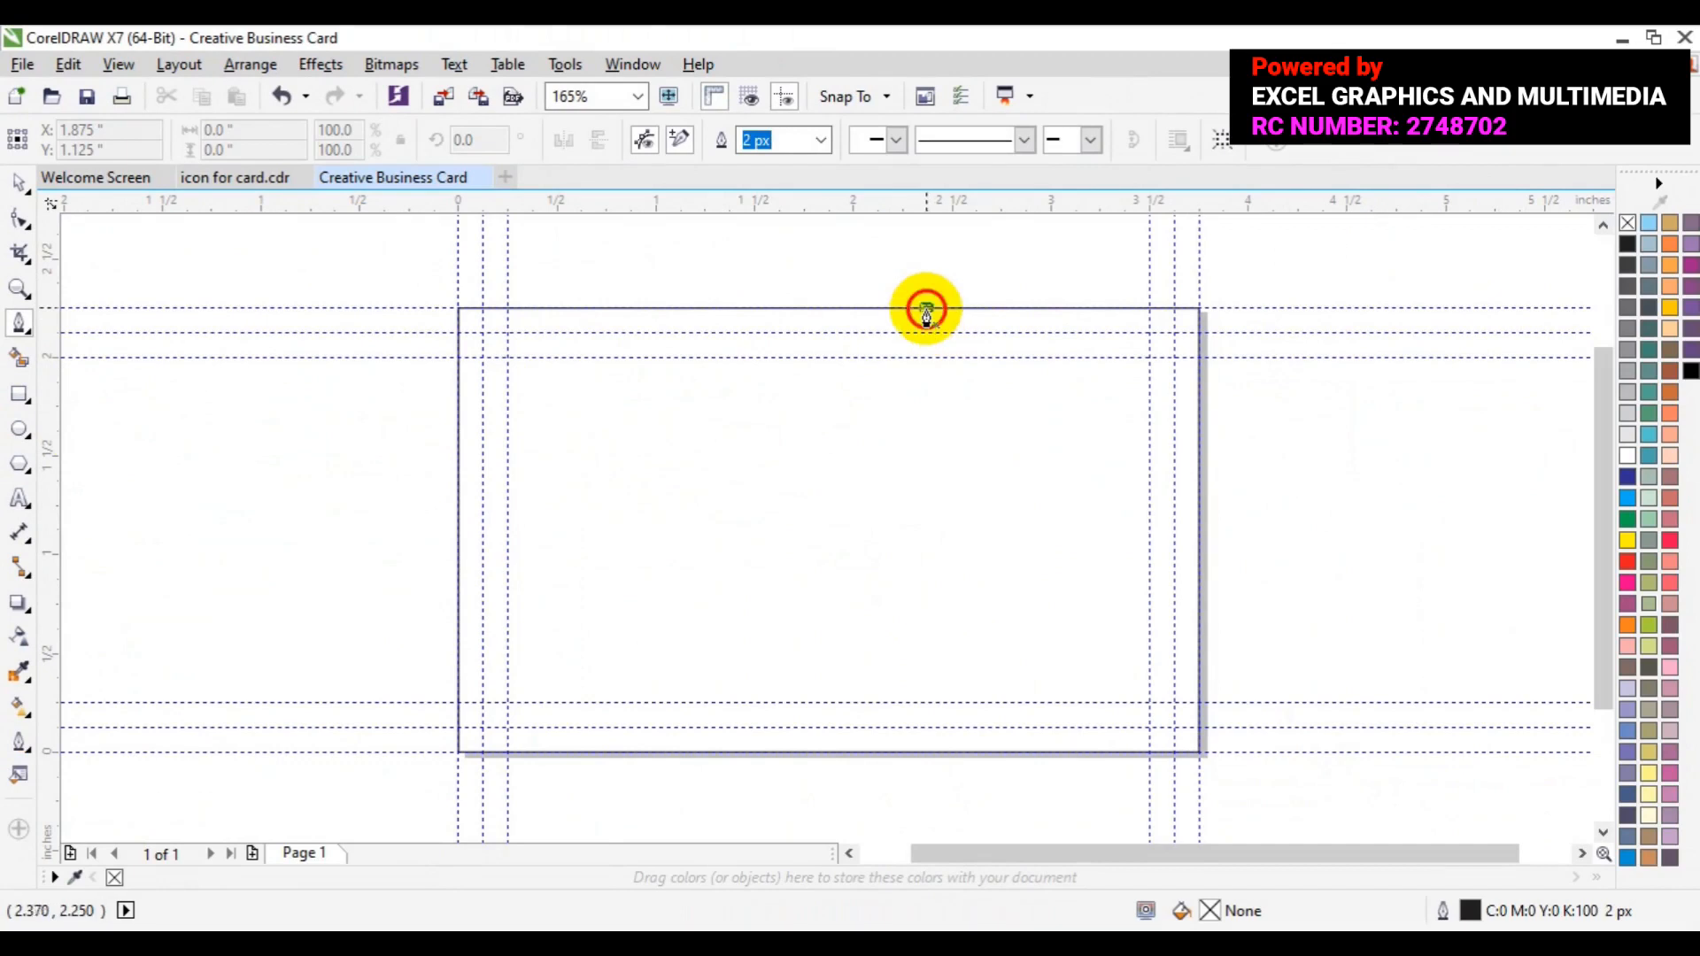
{"action": "left_click", "coordinate": [1197, 706]}
{"action": "left_click_drag", "start_coordinate": [1220, 743], "coordinate": [1257, 806]}
{"action": "key", "text": "ctrl+z"}
{"action": "left_click", "coordinate": [1471, 676], "text": "ctrl"}
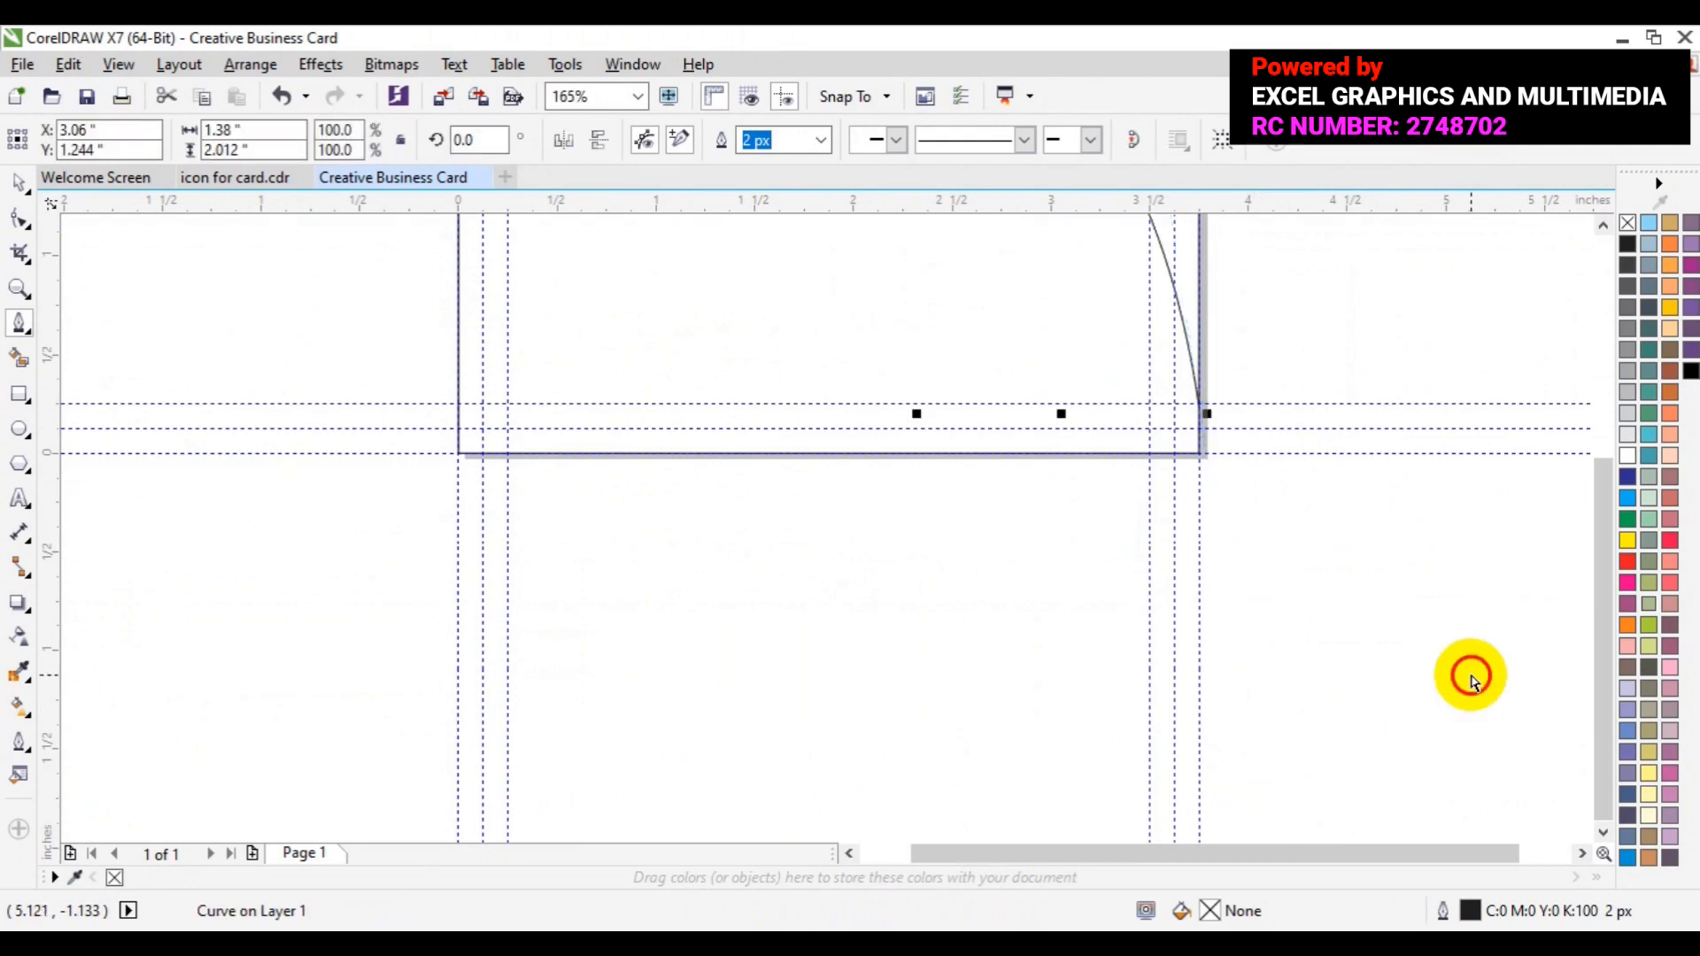
{"action": "left_click", "coordinate": [1602, 227]}
{"action": "left_click", "coordinate": [1601, 227]}
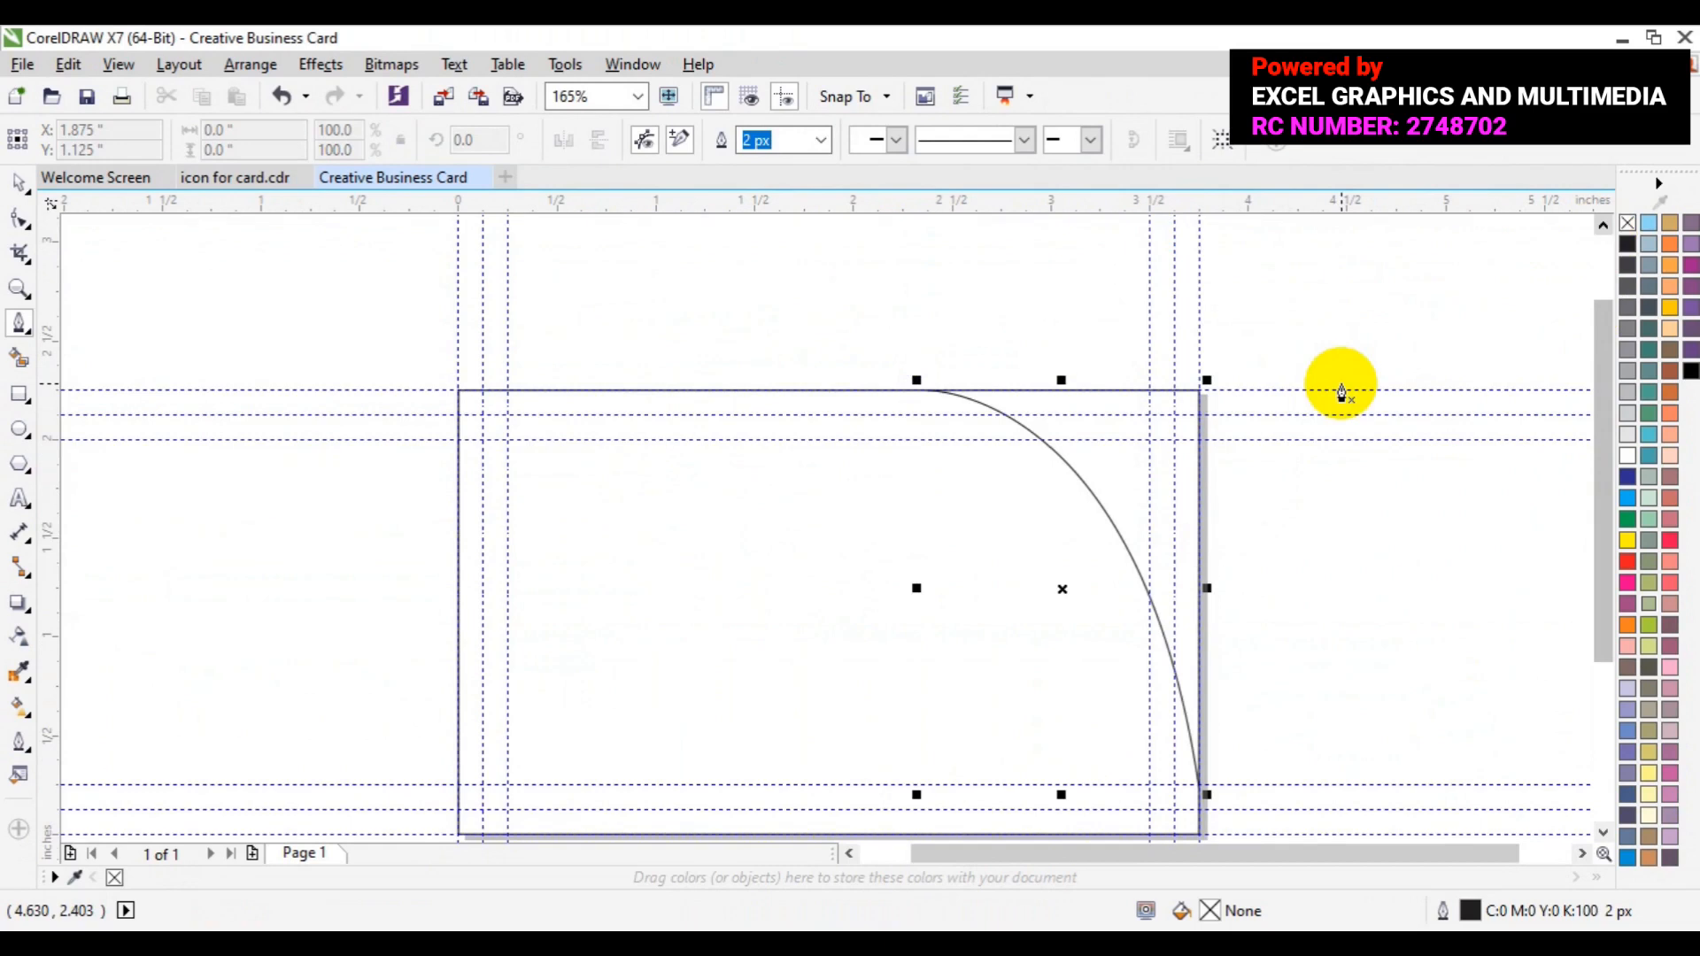
{"action": "left_click", "coordinate": [30, 227]}
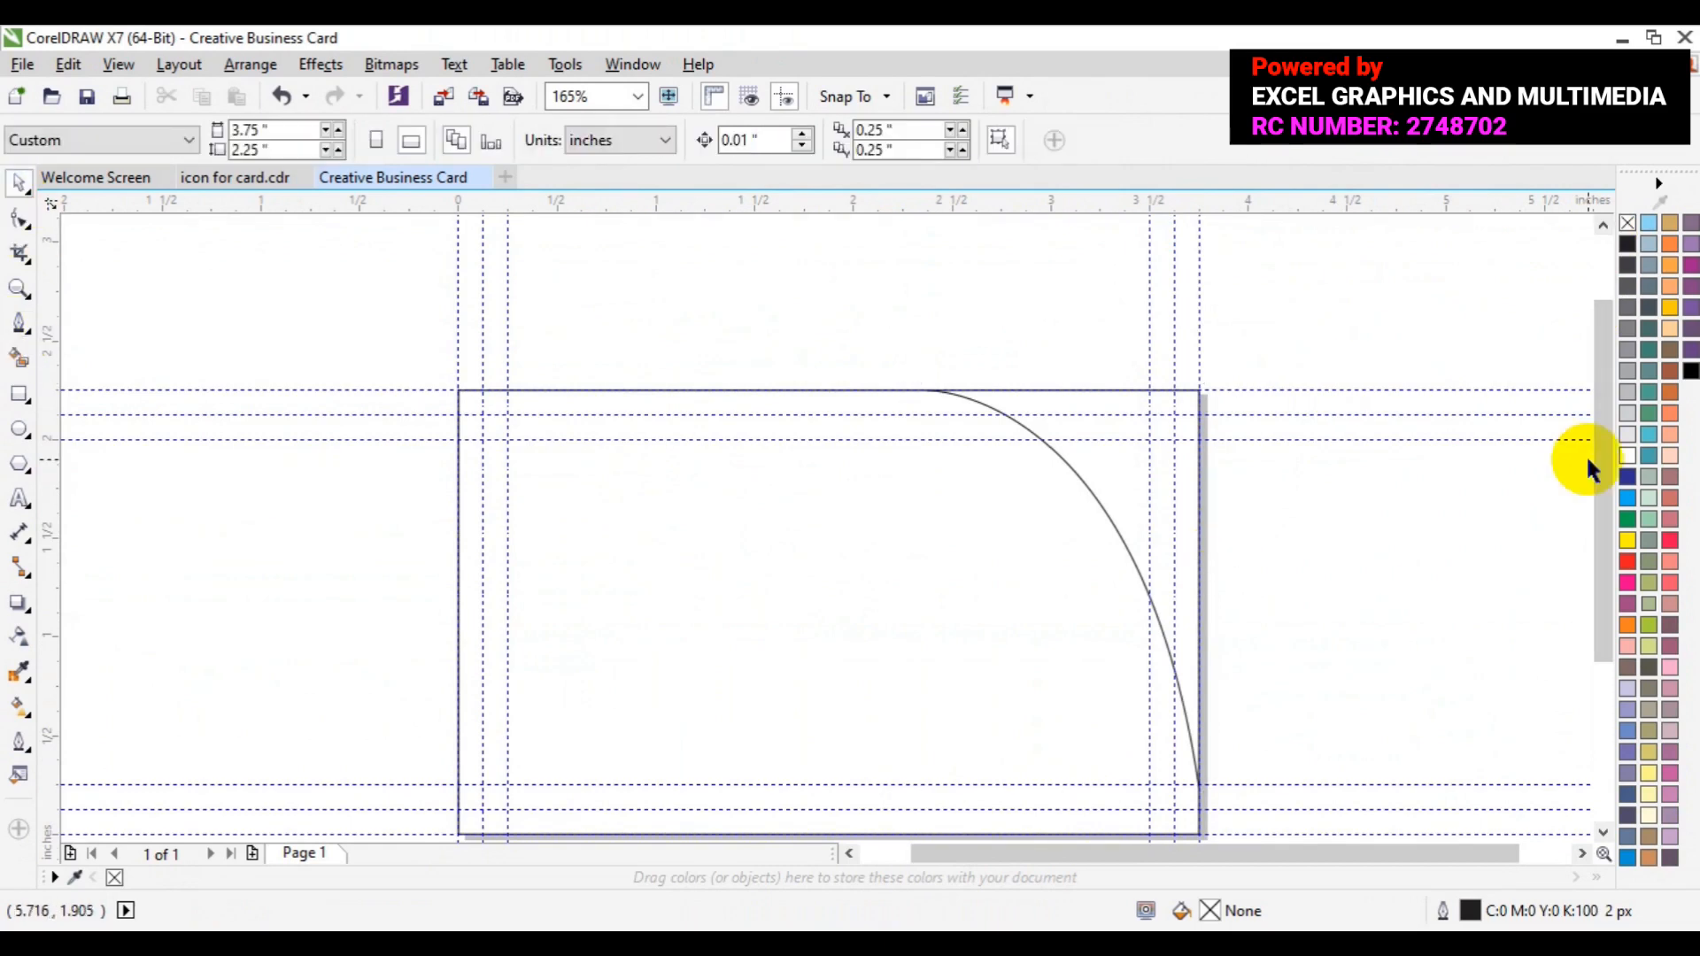
{"action": "left_click_drag", "start_coordinate": [1605, 492], "coordinate": [1606, 543]}
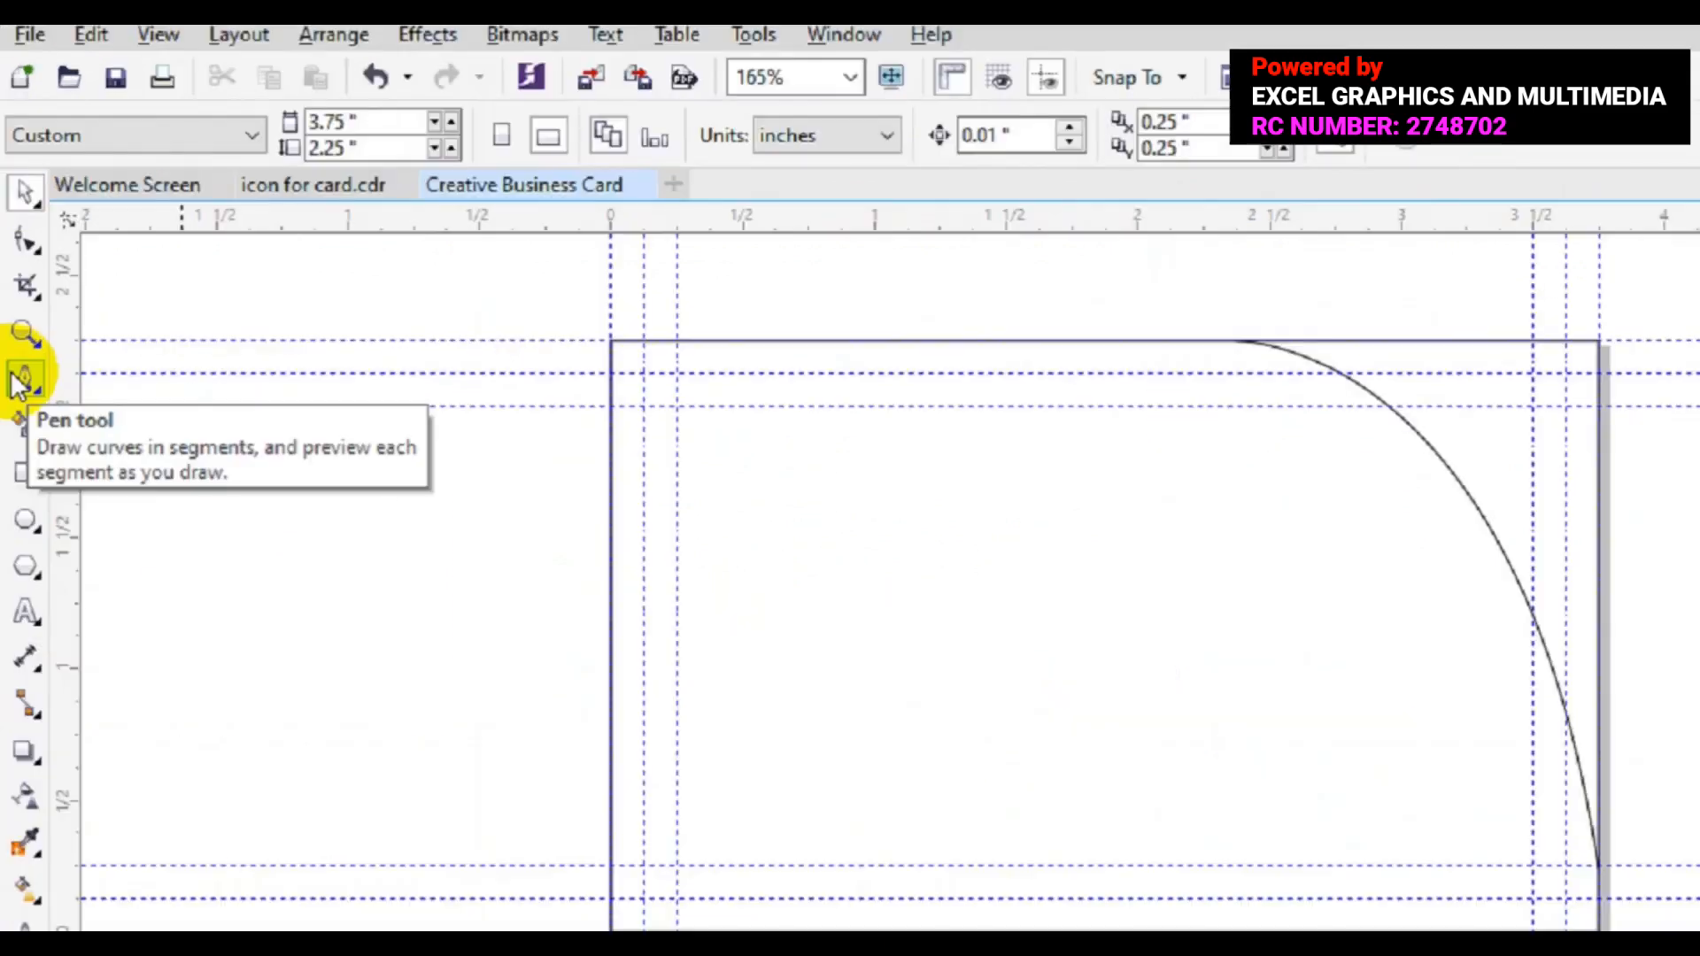
Step: Draw a second Pen curve from the card's lower edge up to the first curve, about 0.19 by 1.67 inches
{"action": "left_click", "coordinate": [21, 382]}
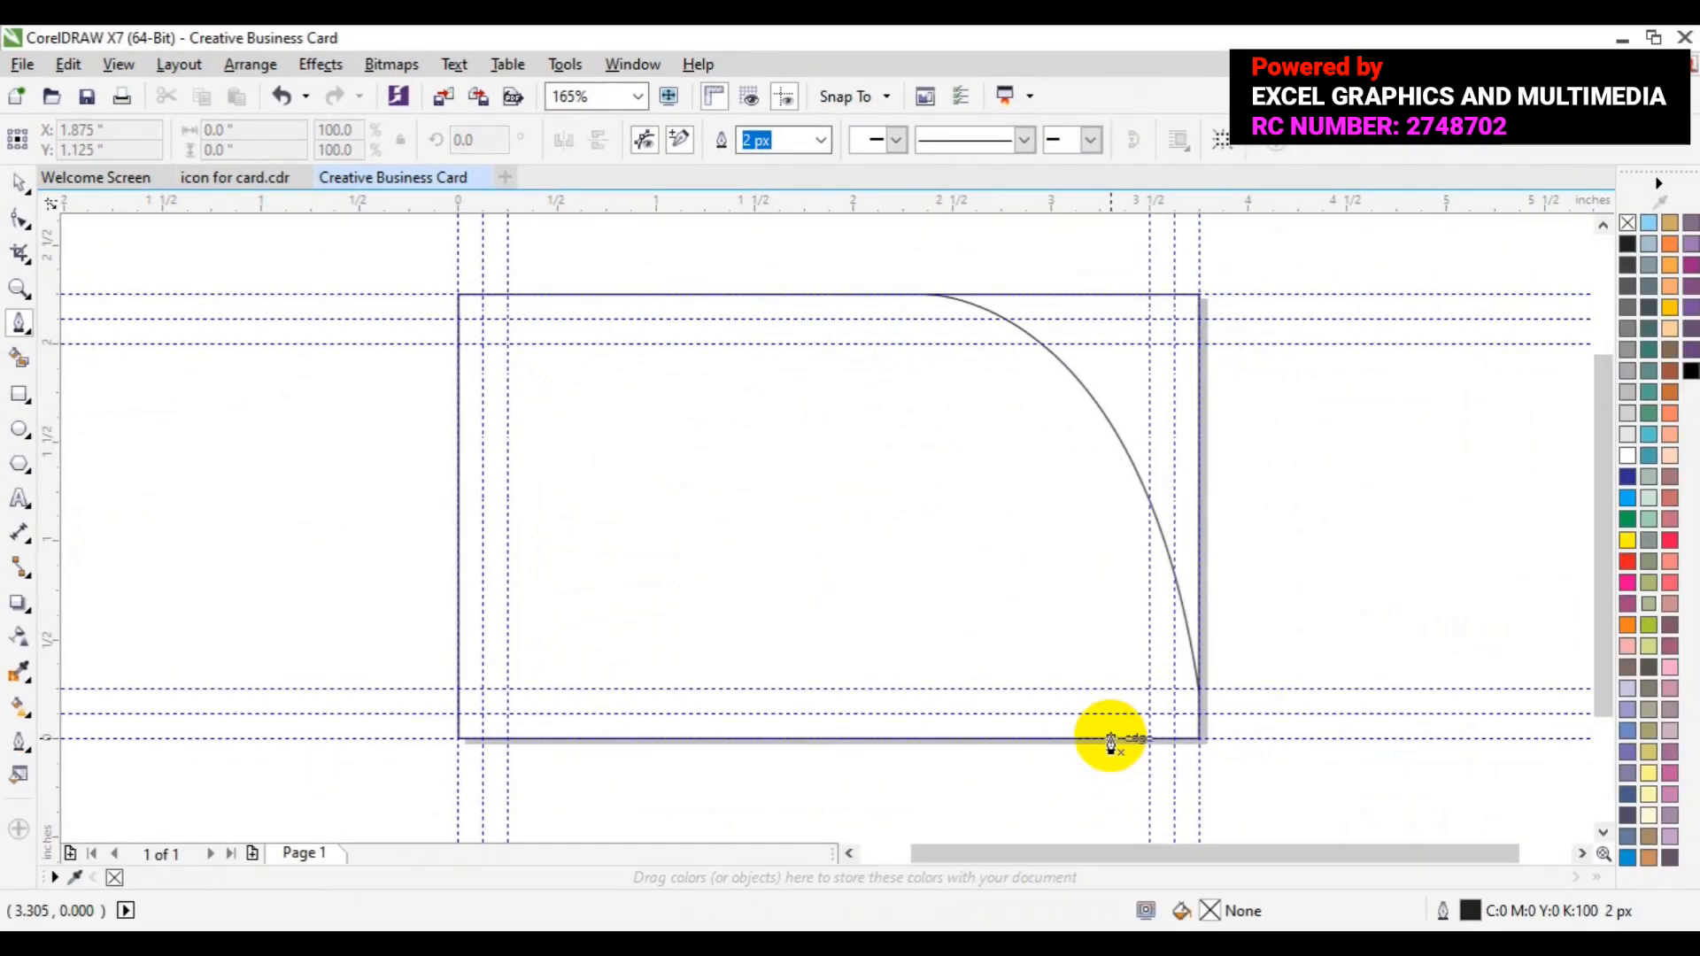
{"action": "left_click", "coordinate": [1112, 740]}
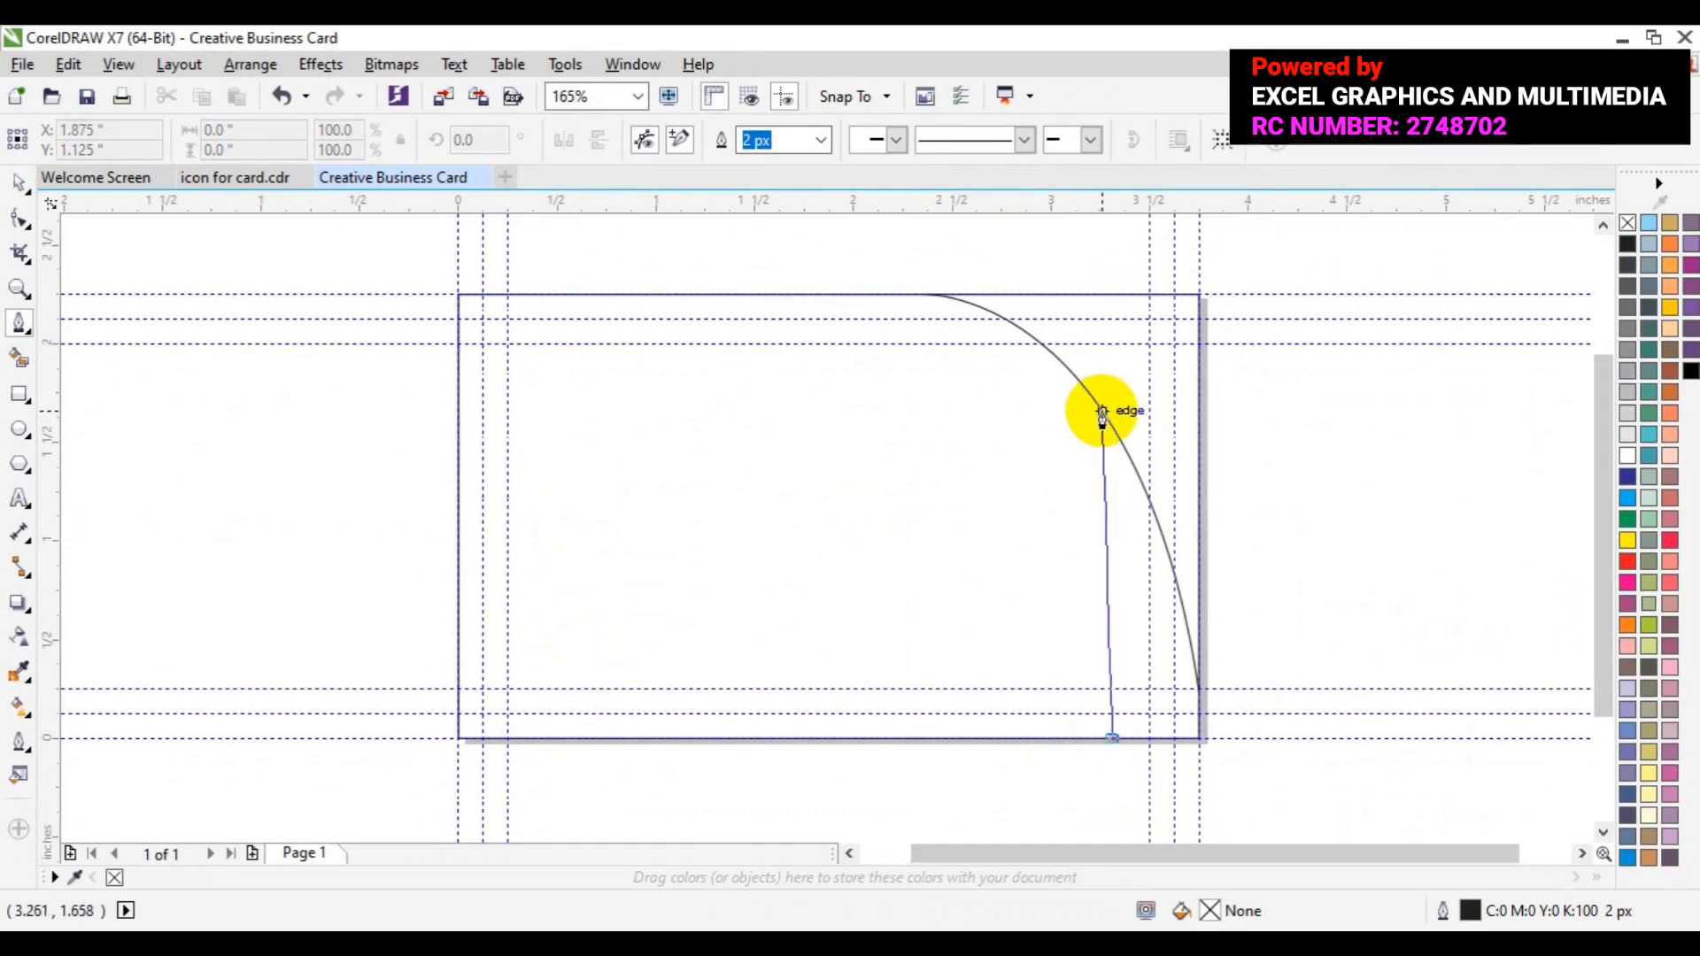
{"action": "left_click_drag", "start_coordinate": [1101, 409], "coordinate": [1025, 275]}
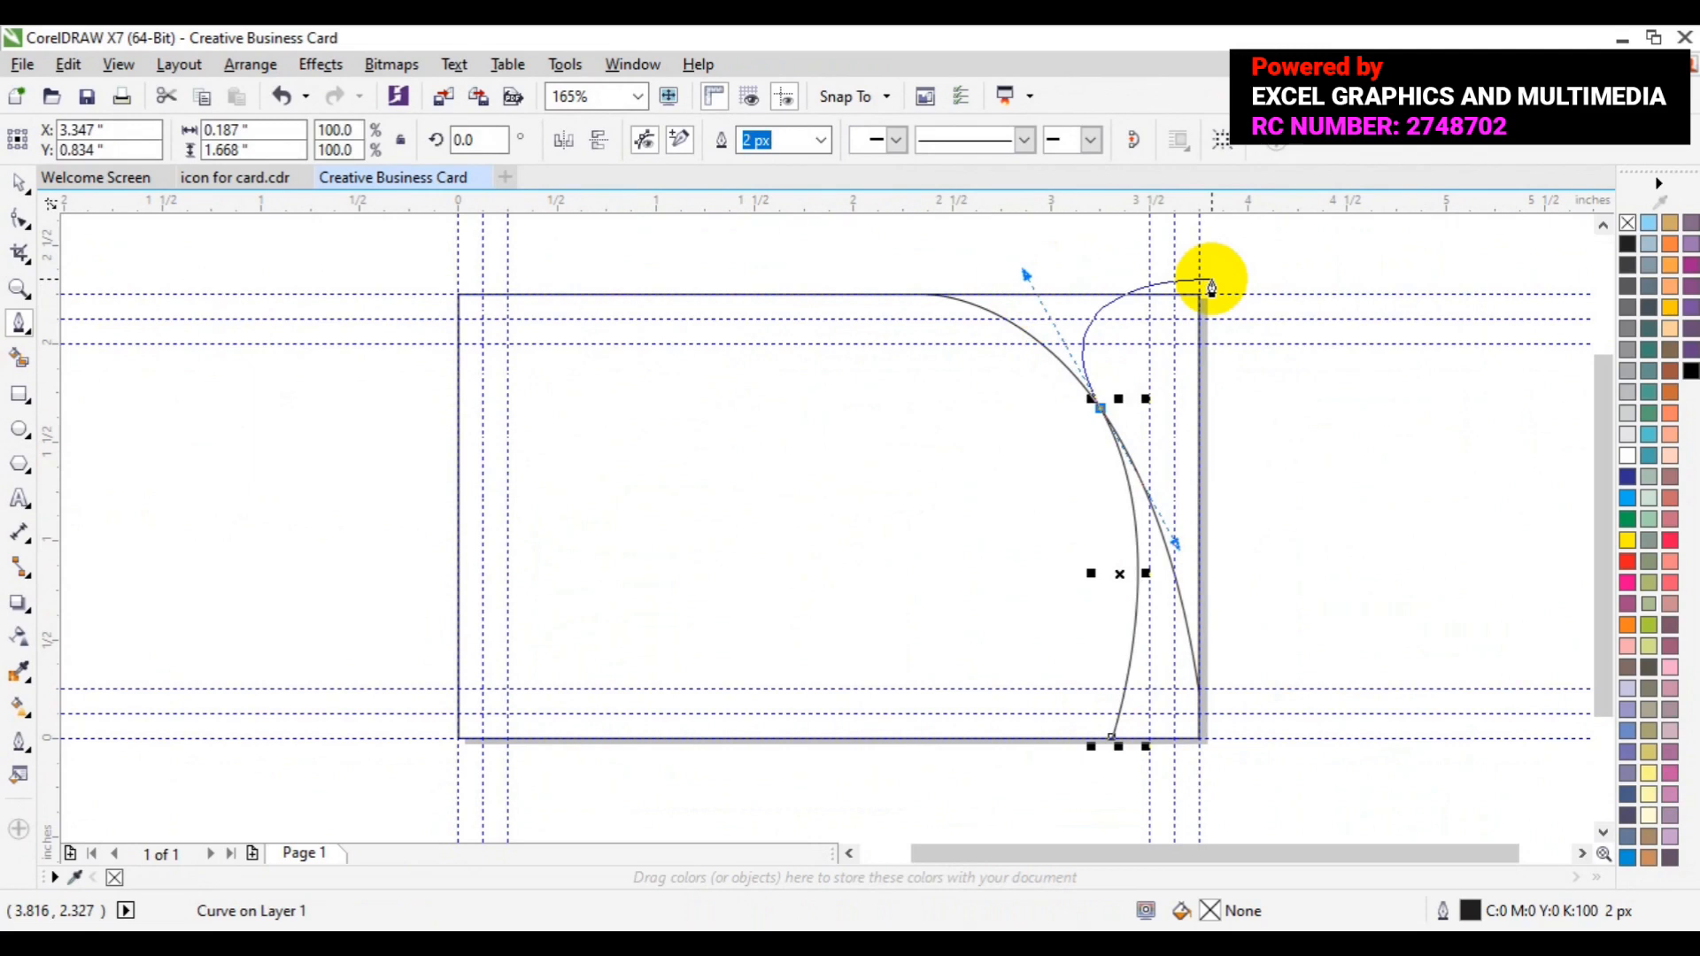
{"action": "left_click", "coordinate": [1241, 270], "text": "ctrl"}
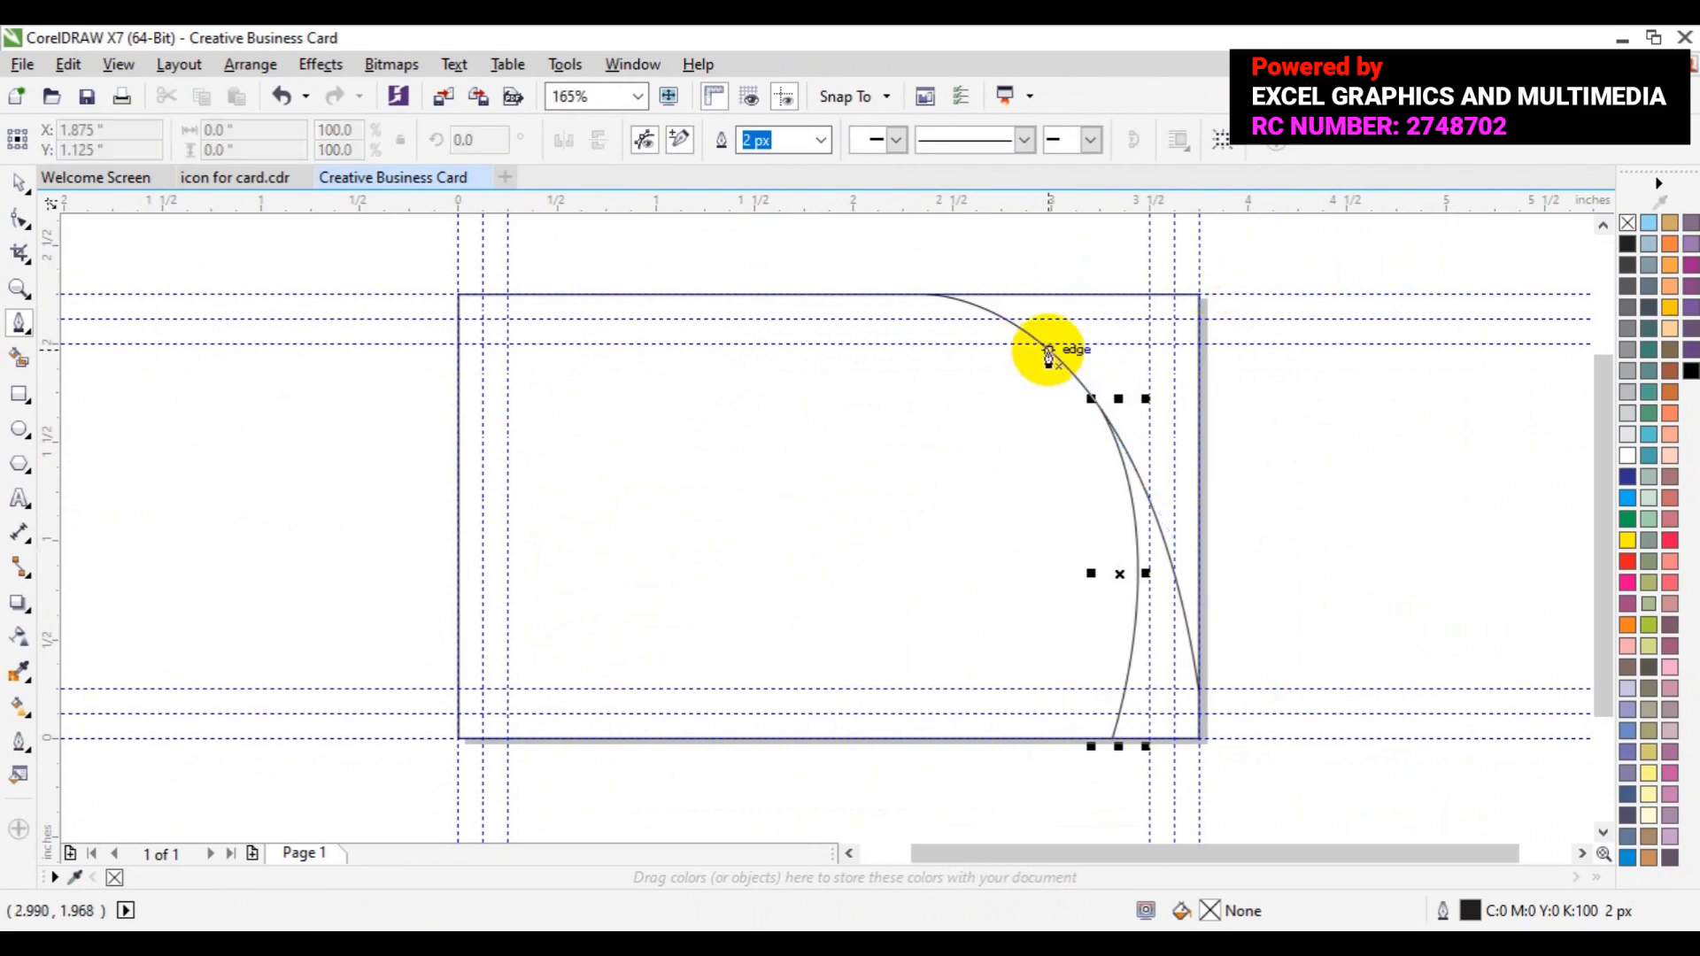
{"action": "left_click", "coordinate": [1064, 492]}
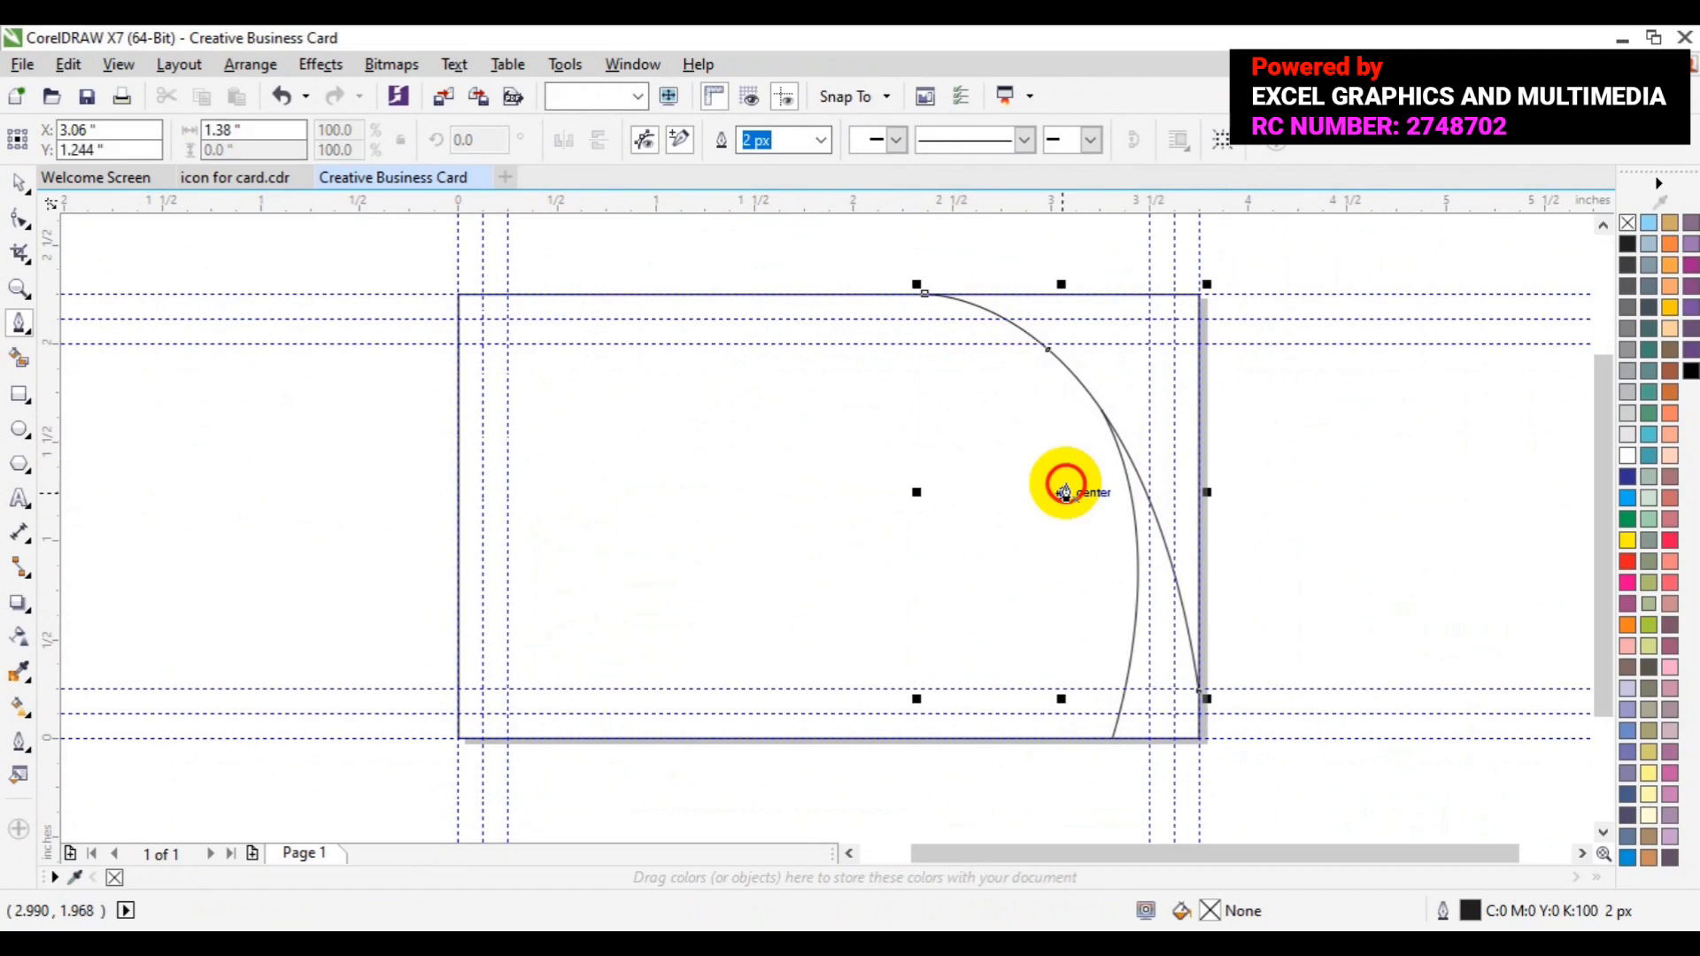
{"action": "left_click", "coordinate": [1044, 740]}
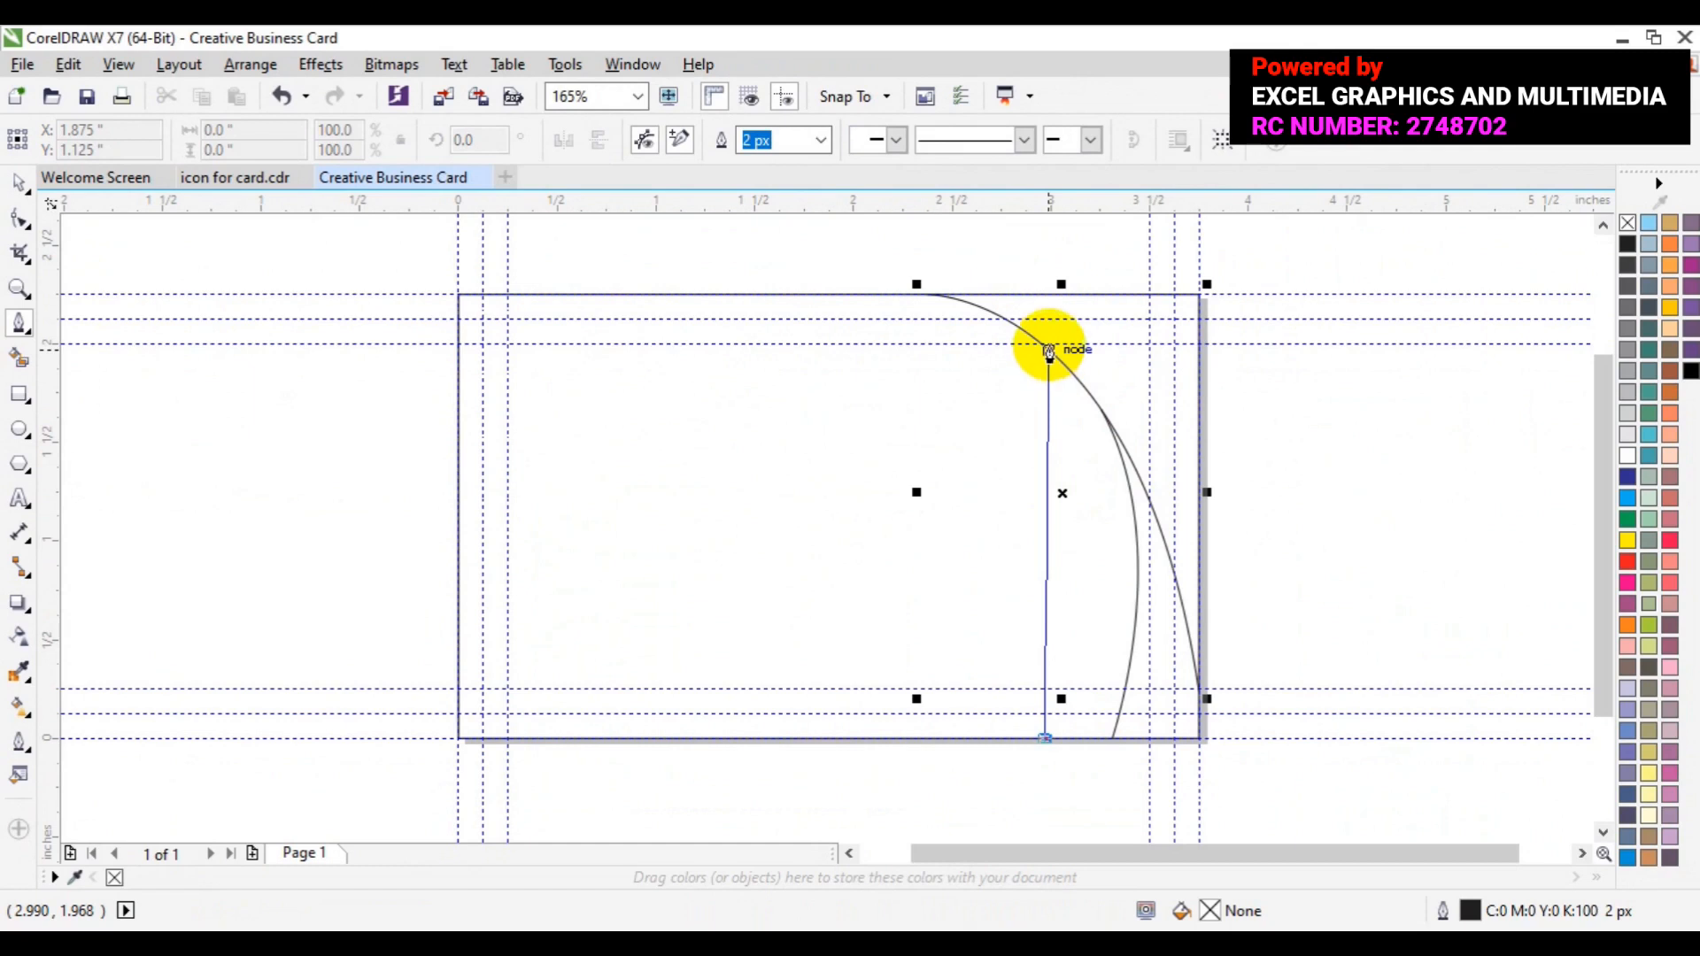
{"action": "mouse_move", "coordinate": [1048, 351]}
{"action": "left_mouse_down"}
{"action": "mouse_move", "coordinate": [968, 208]}
{"action": "mouse_move", "coordinate": [1018, 349]}
{"action": "mouse_move", "coordinate": [1049, 358]}
{"action": "mouse_move", "coordinate": [1034, 355]}
{"action": "left_mouse_up"}
{"action": "key", "text": "ctrl+z"}
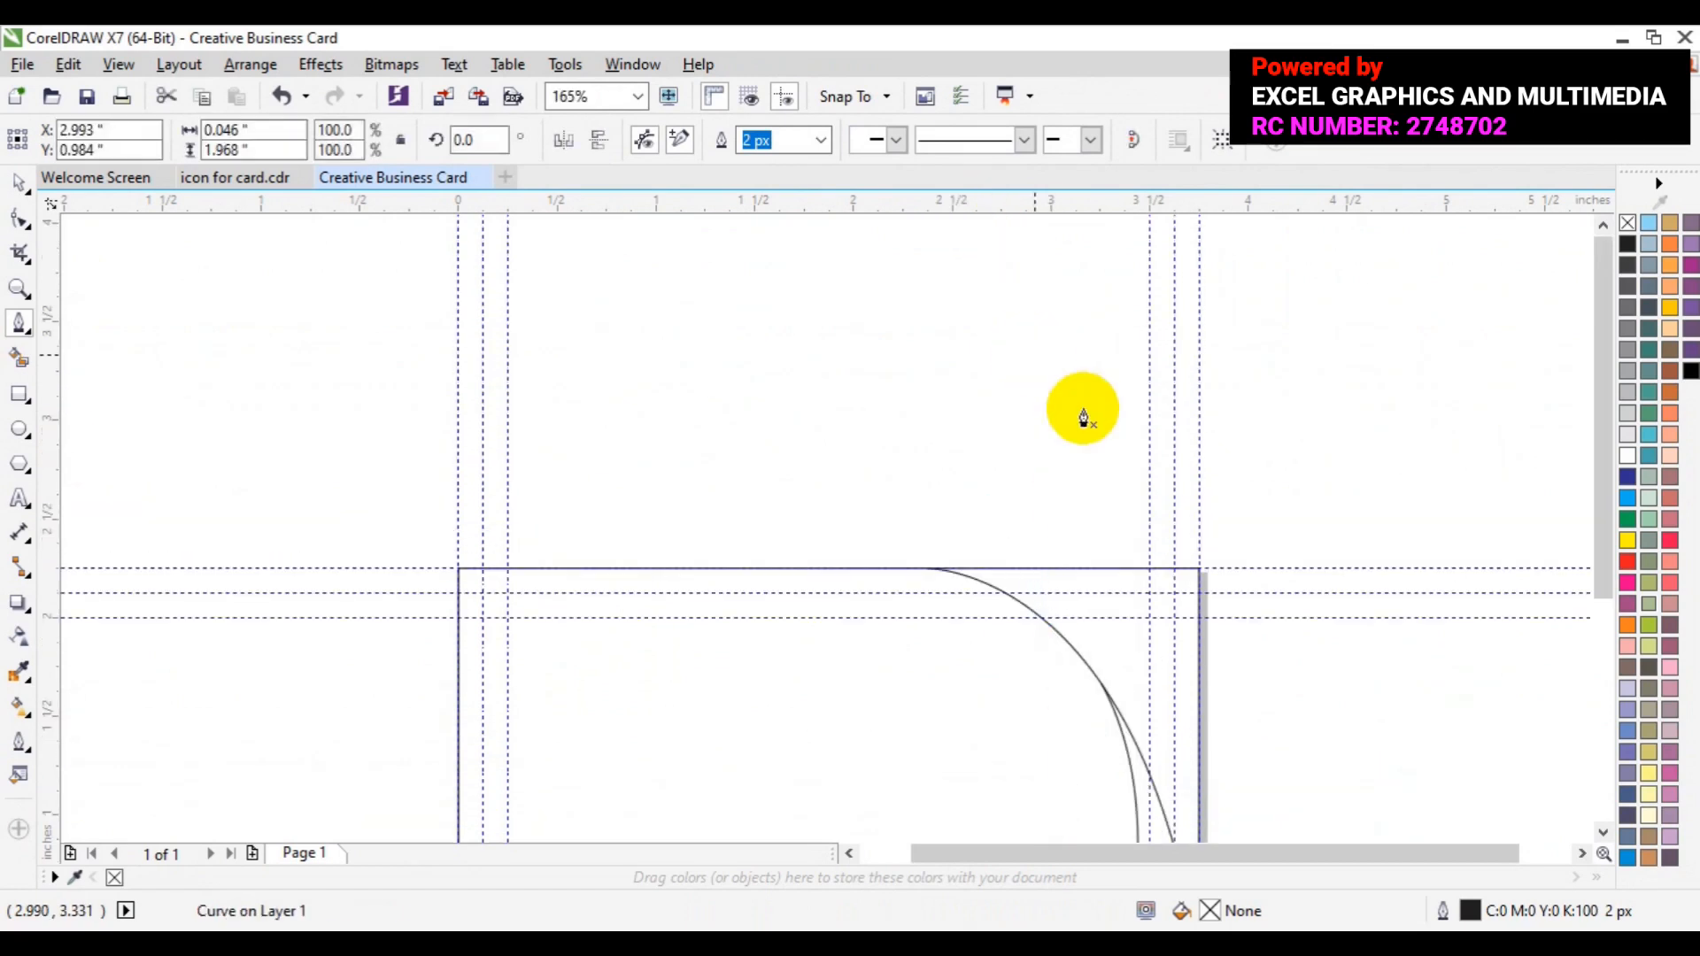
{"action": "key", "text": "ctrl+z"}
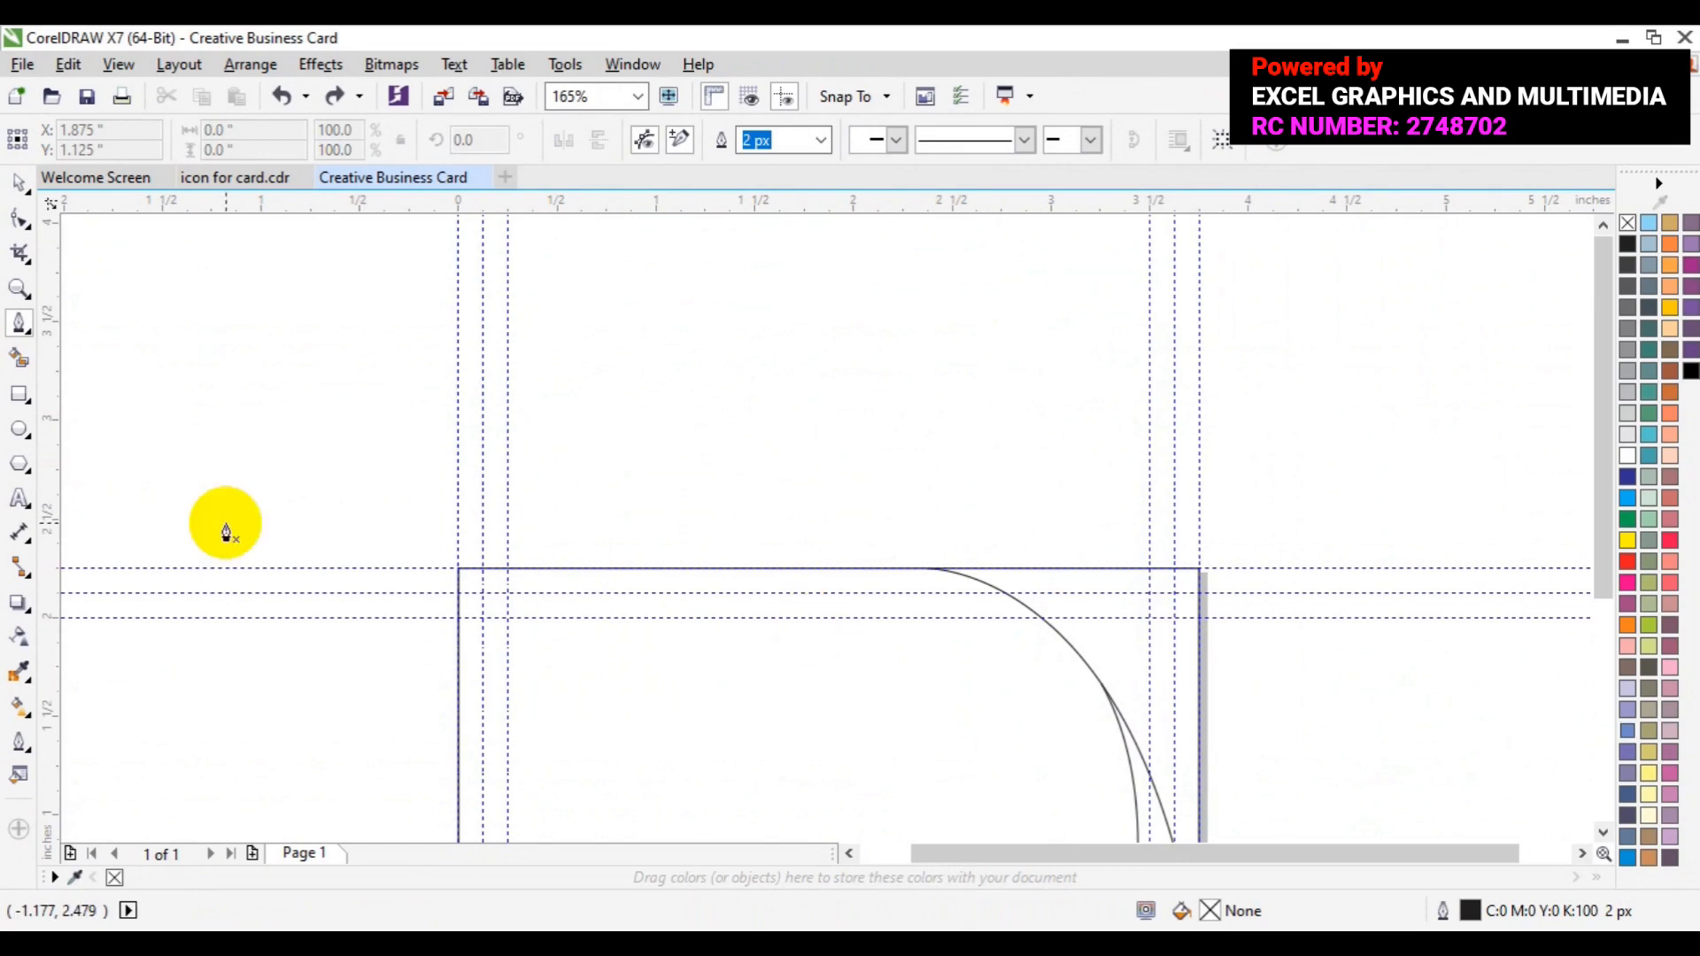
Step: Draw a third Pen curve from the card's lower edge, inside the second, up to the first curve, about 0.25 by 1.97 inches
{"action": "left_click", "coordinate": [18, 324]}
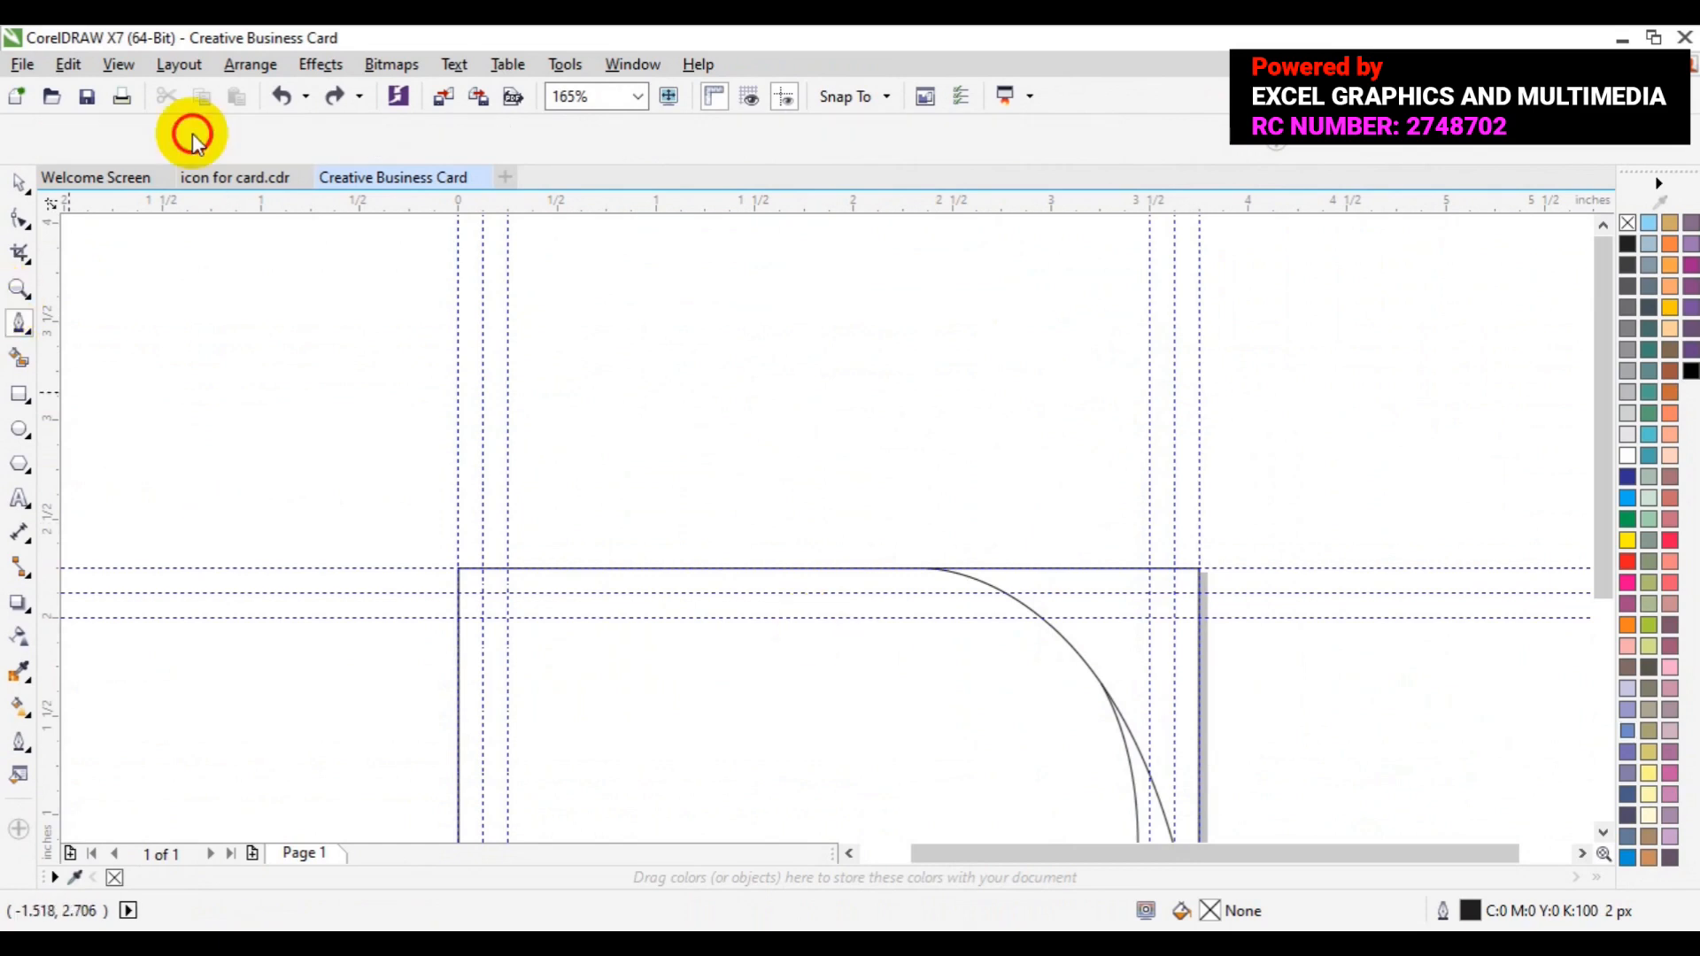
{"action": "key", "text": "z"}
{"action": "left_click", "coordinate": [168, 139]}
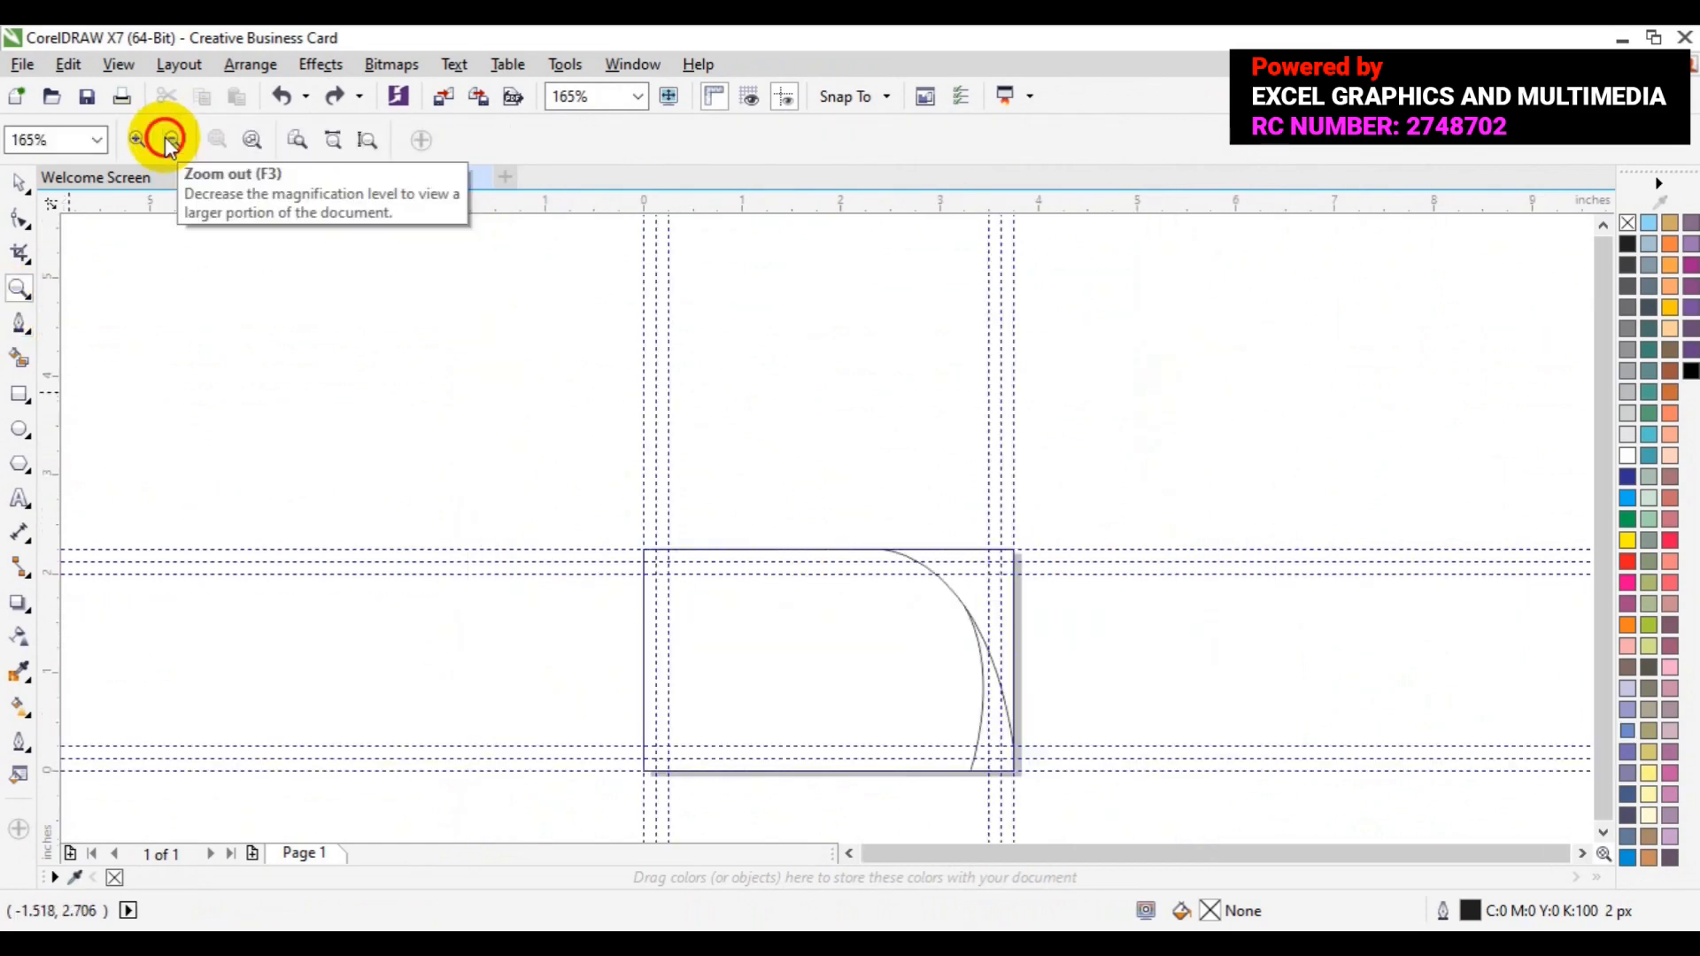
{"action": "left_click", "coordinate": [168, 139]}
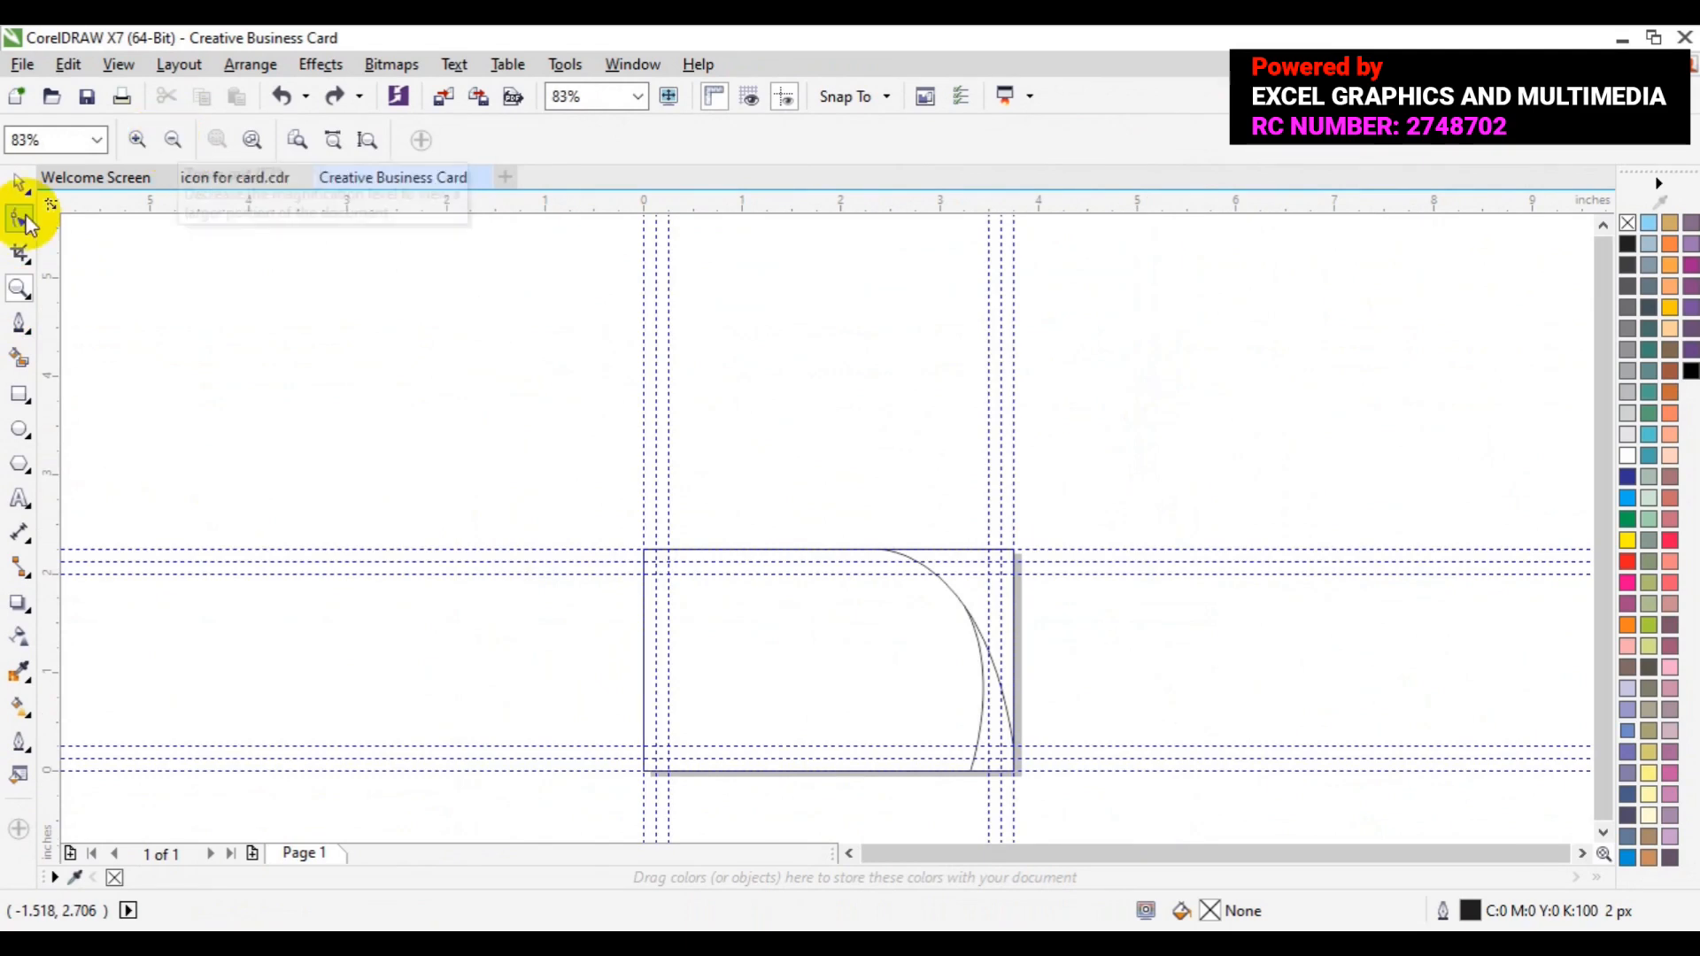
{"action": "left_click", "coordinate": [20, 186]}
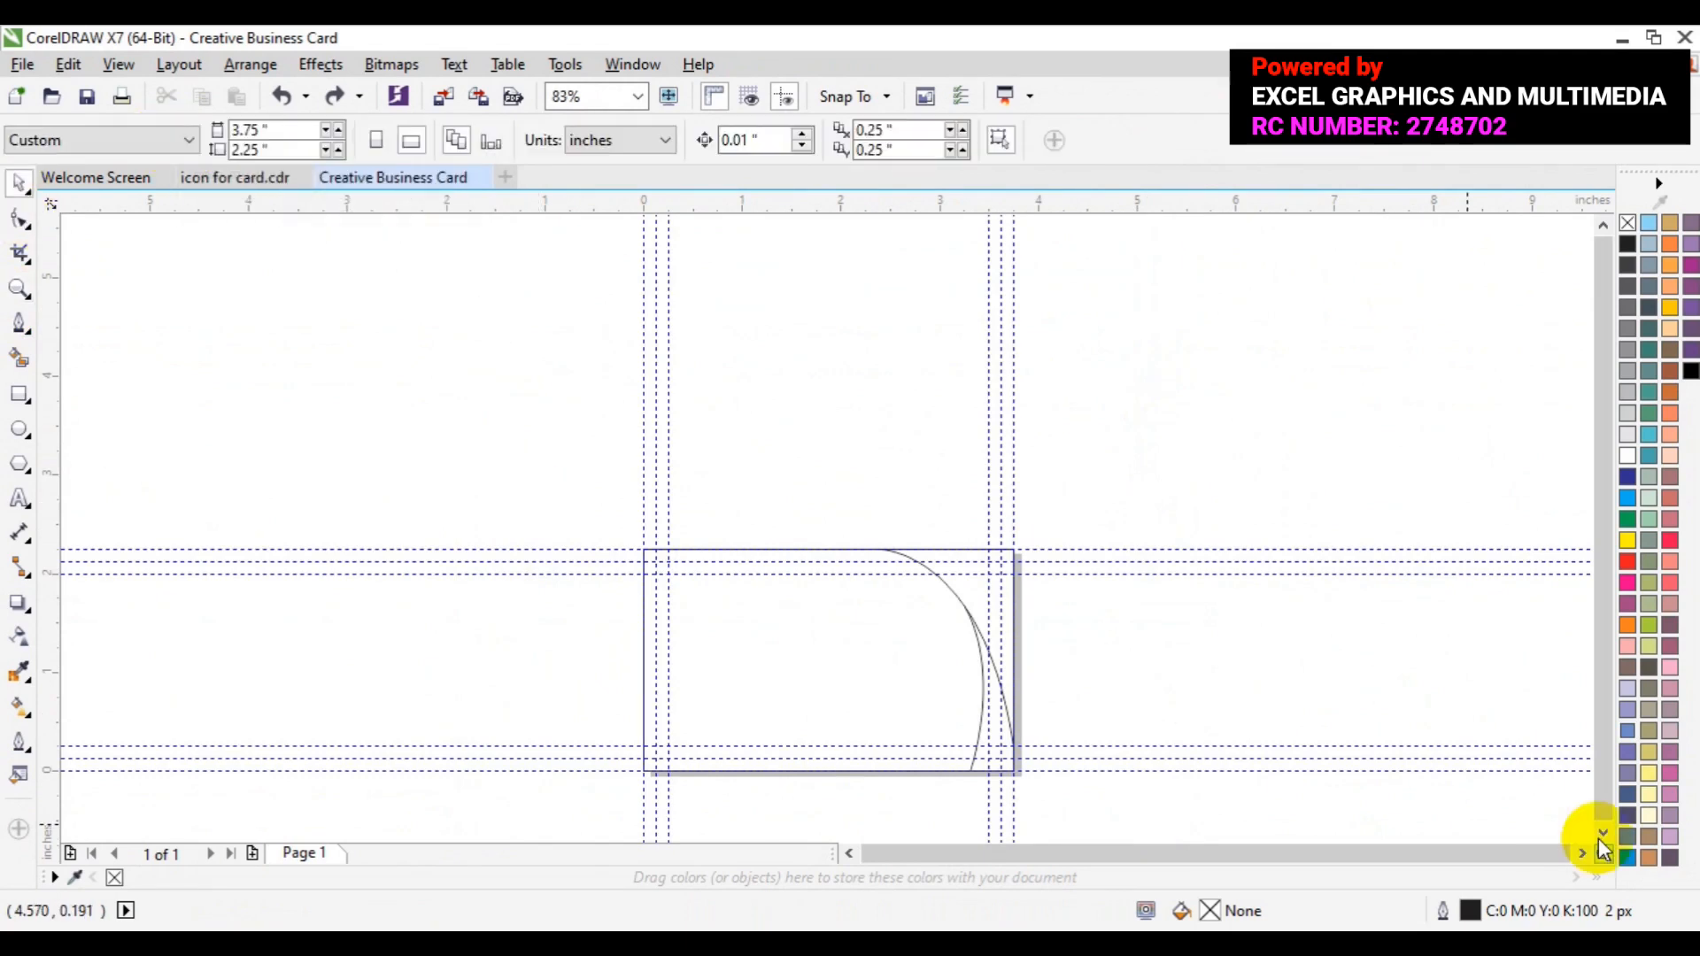
{"action": "scroll", "coordinate": [1602, 841], "scroll_direction": "down", "scroll_amount": 4}
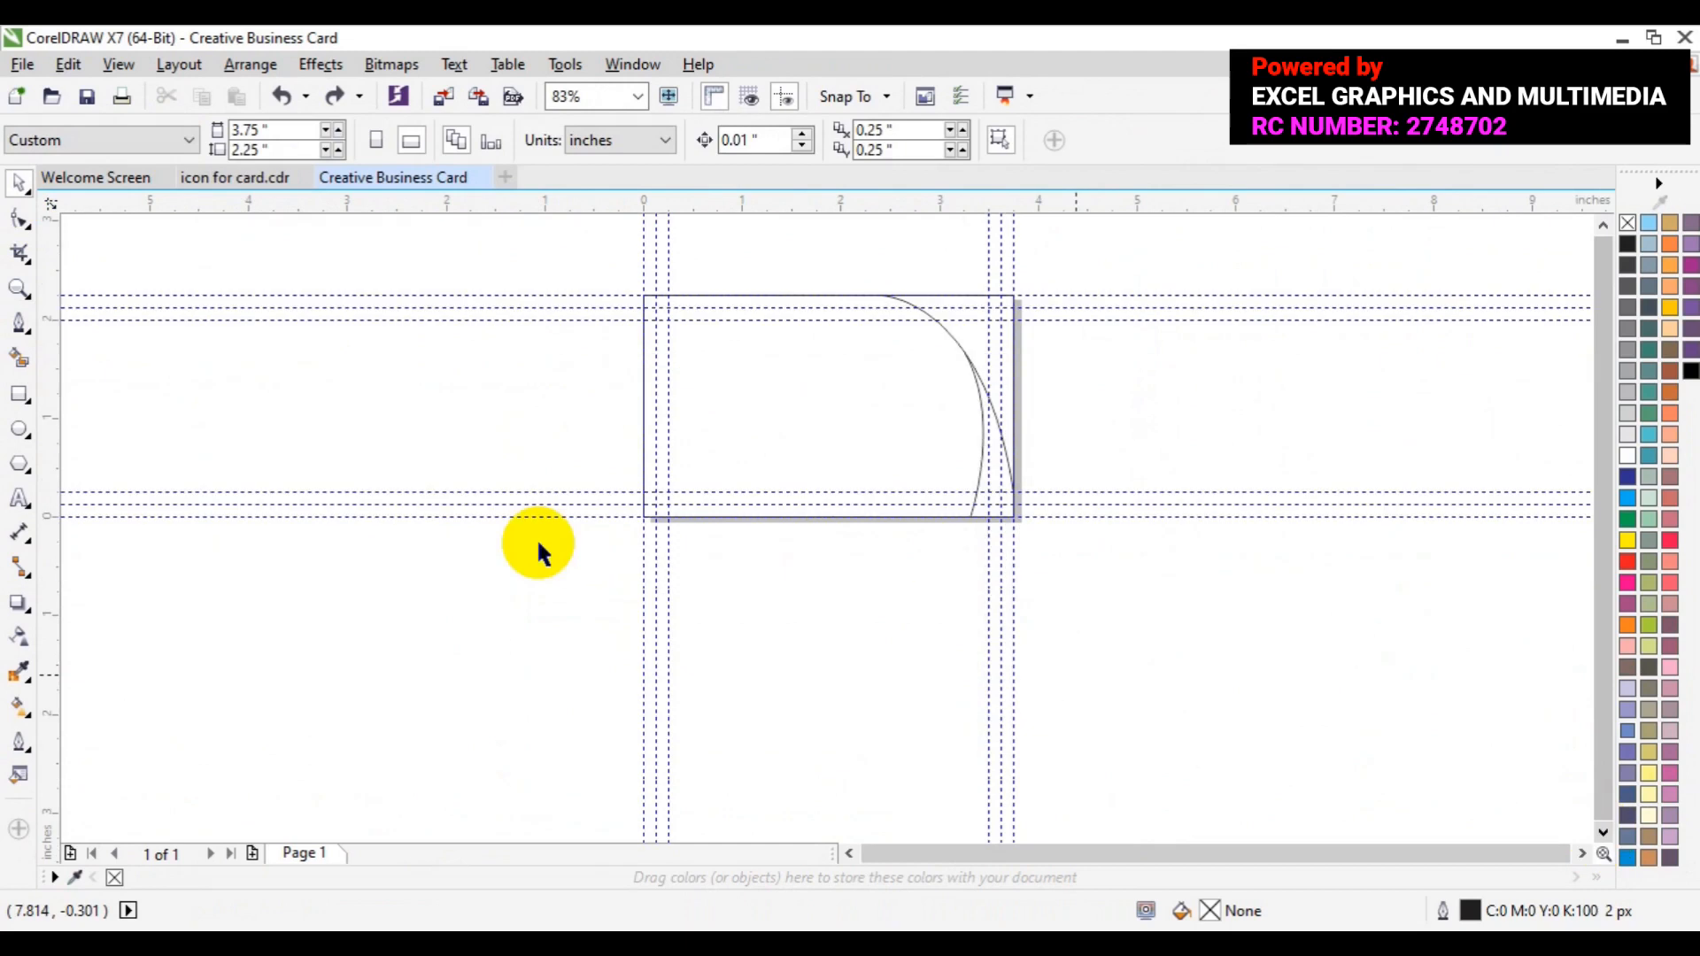
{"action": "left_click", "coordinate": [20, 324]}
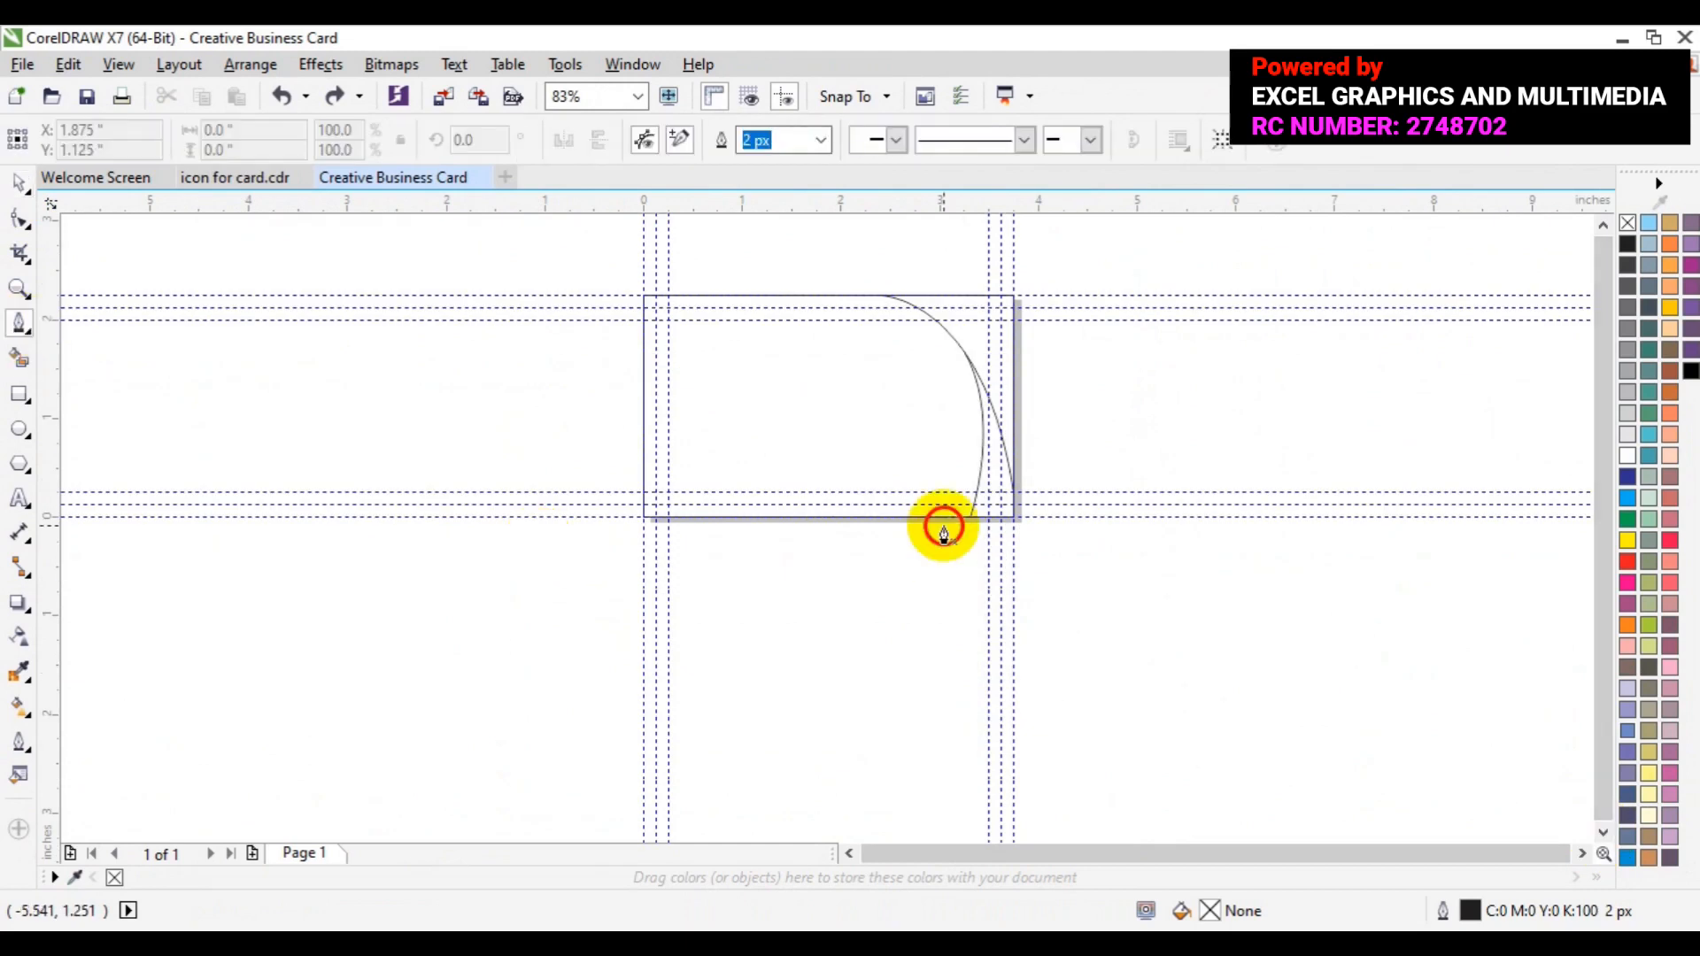
{"action": "left_click", "coordinate": [942, 518]}
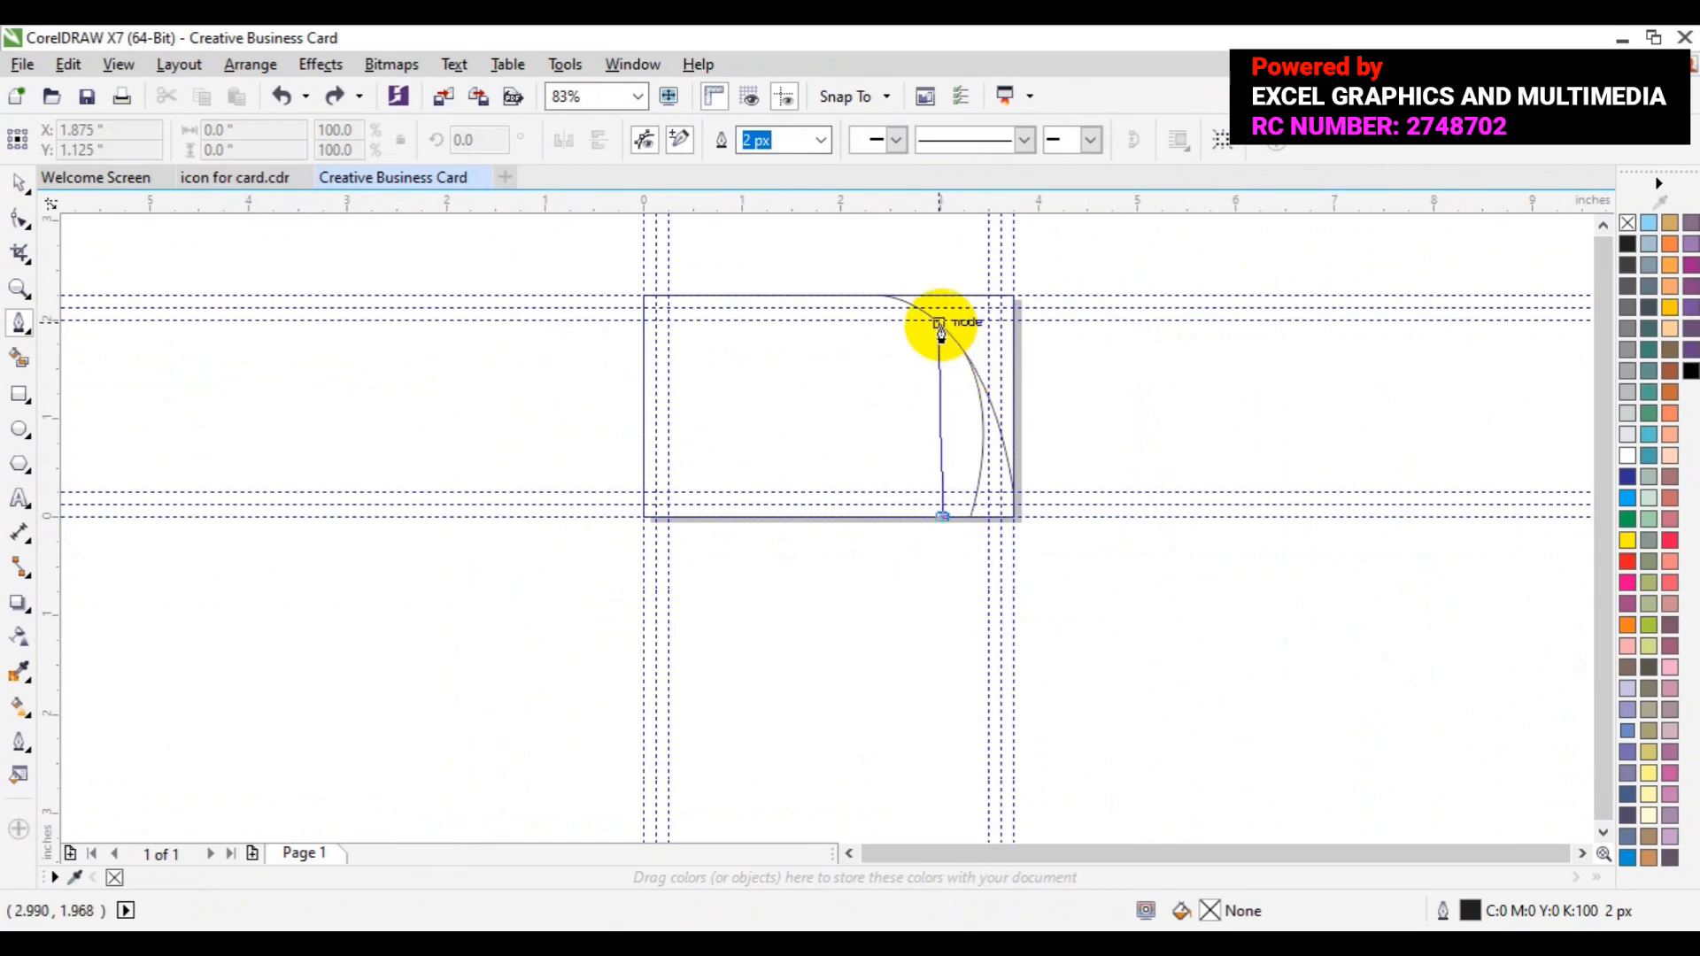
{"action": "left_click_drag", "start_coordinate": [940, 326], "coordinate": [885, 238]}
{"action": "key", "text": "Escape"}
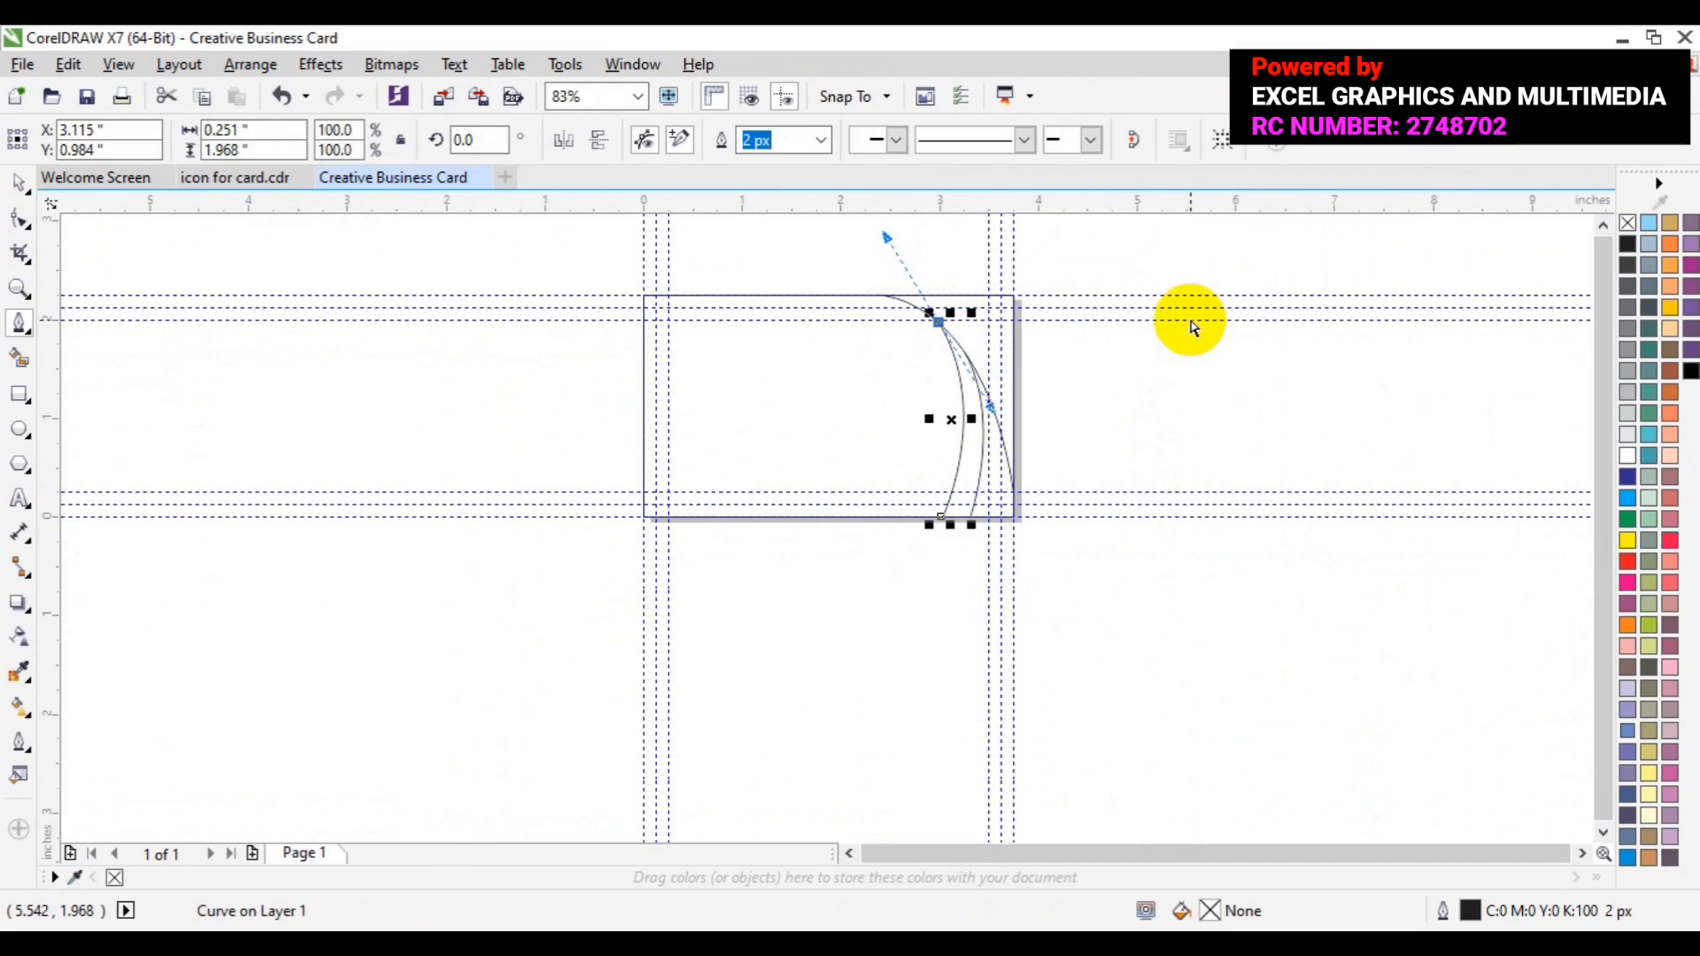
{"action": "left_click", "coordinate": [1229, 391]}
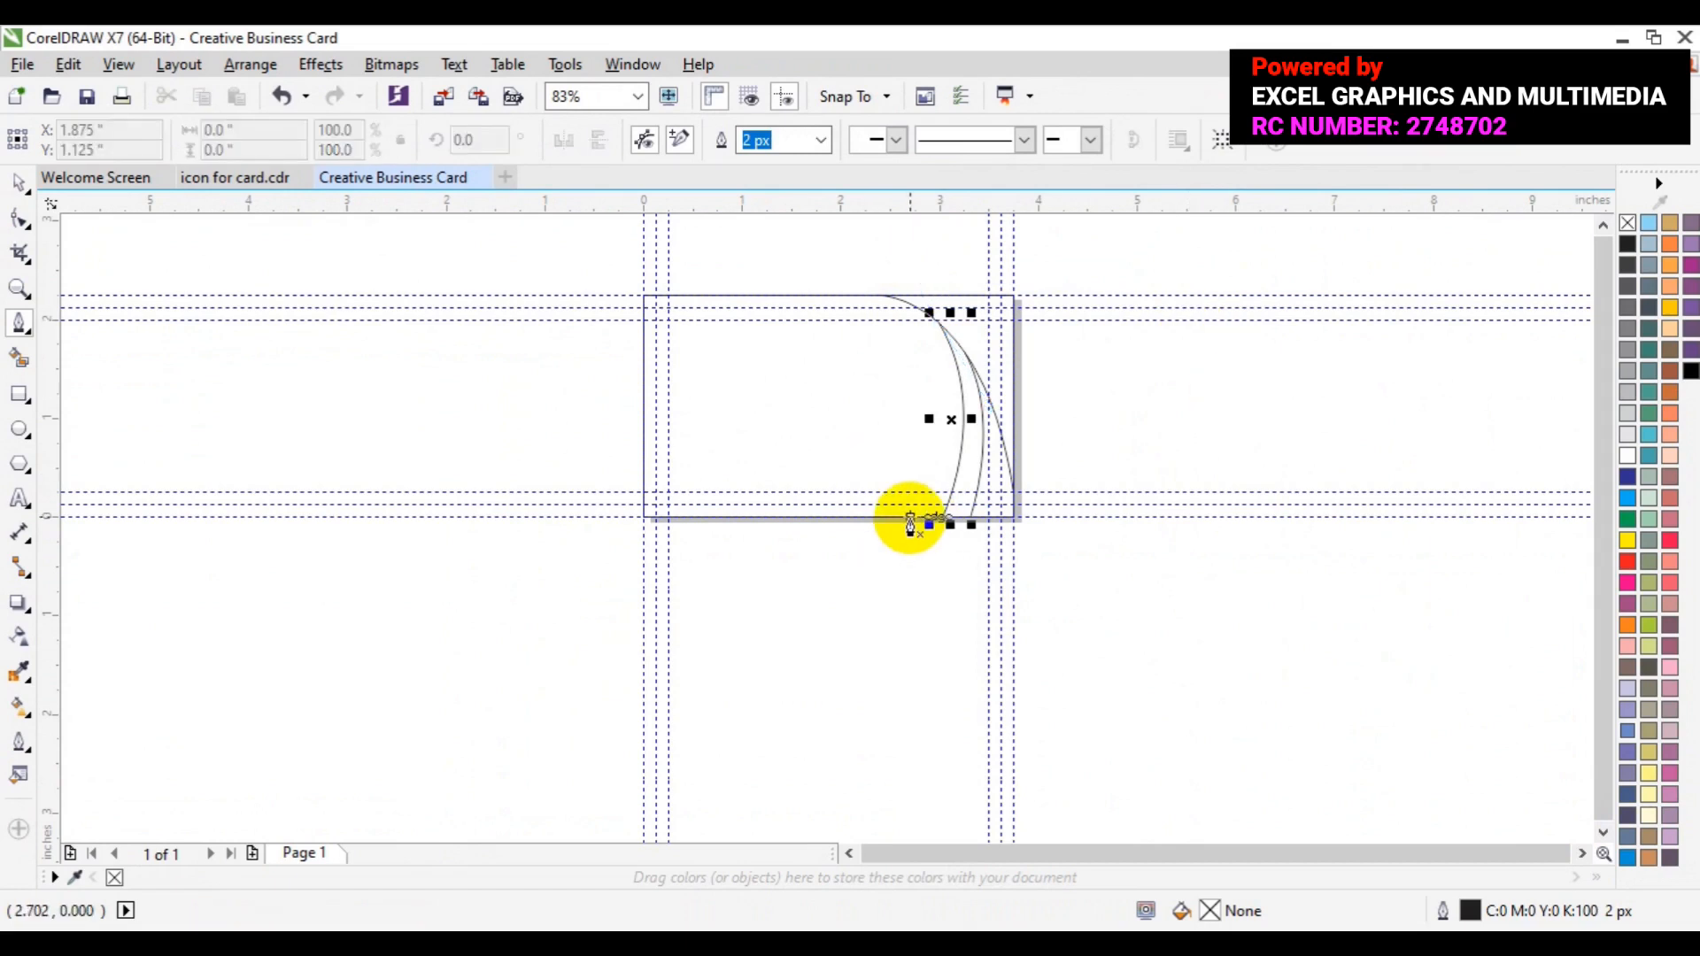
{"action": "left_click_drag", "start_coordinate": [911, 520], "coordinate": [916, 468]}
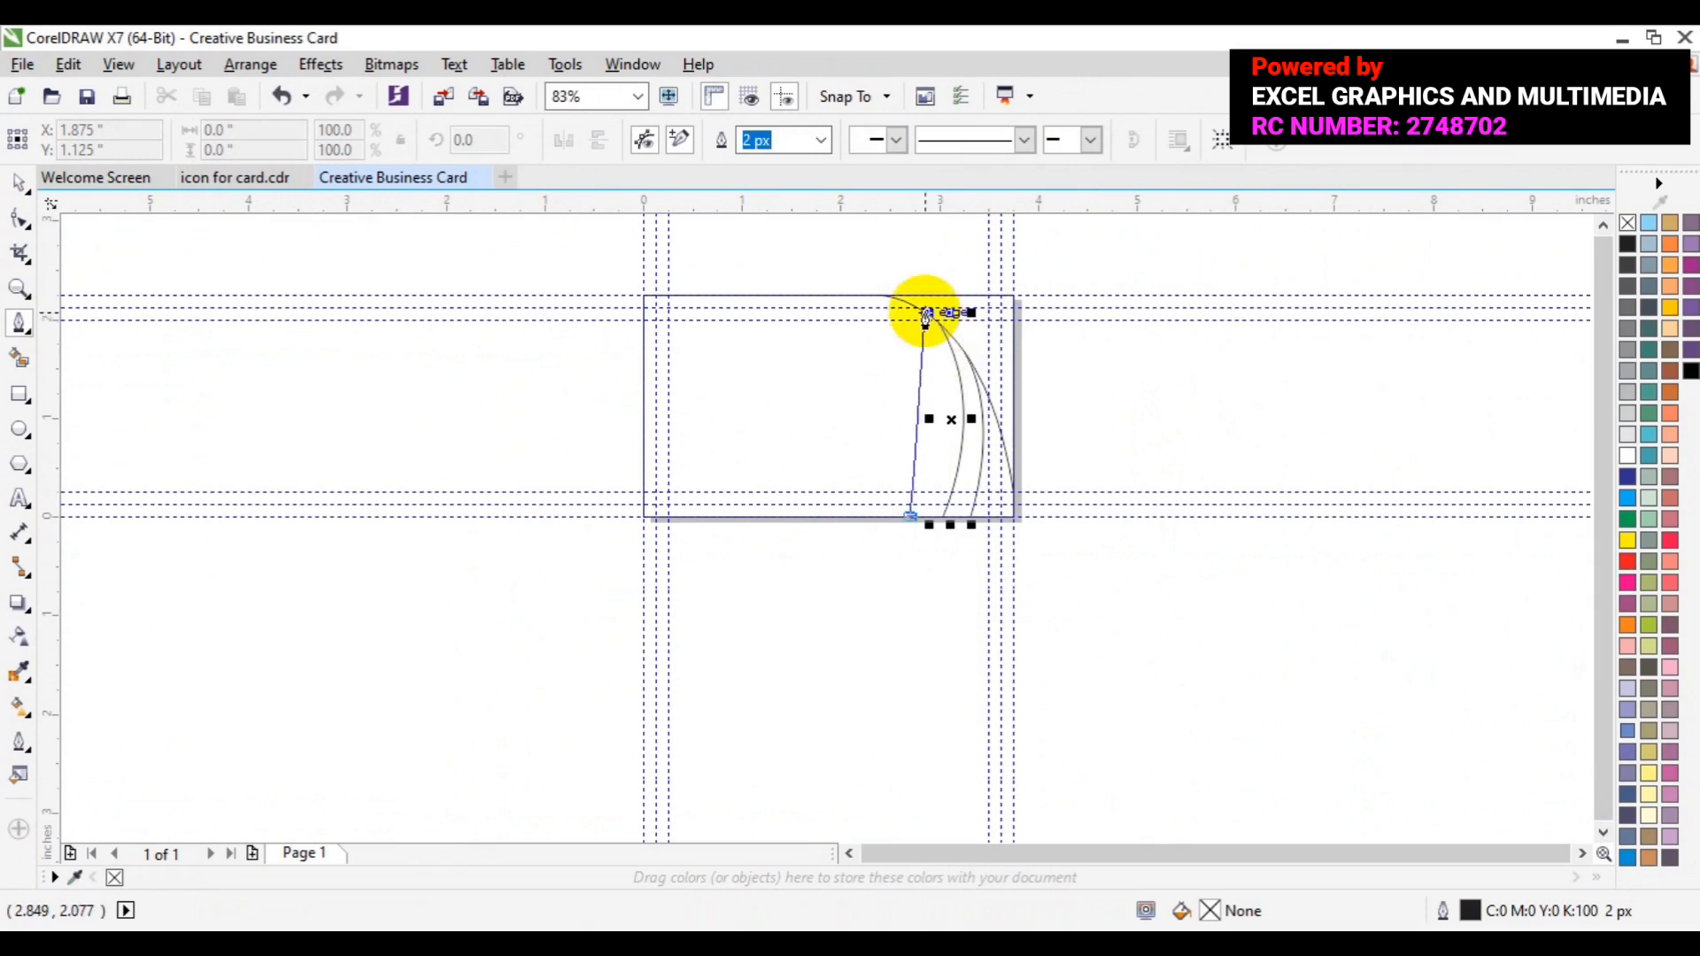
{"action": "mouse_move", "coordinate": [926, 314]}
{"action": "left_mouse_down"}
{"action": "mouse_move", "coordinate": [864, 227]}
{"action": "mouse_move", "coordinate": [910, 335]}
{"action": "mouse_move", "coordinate": [873, 250]}
{"action": "left_mouse_up"}
{"action": "key", "text": "ctrl+z"}
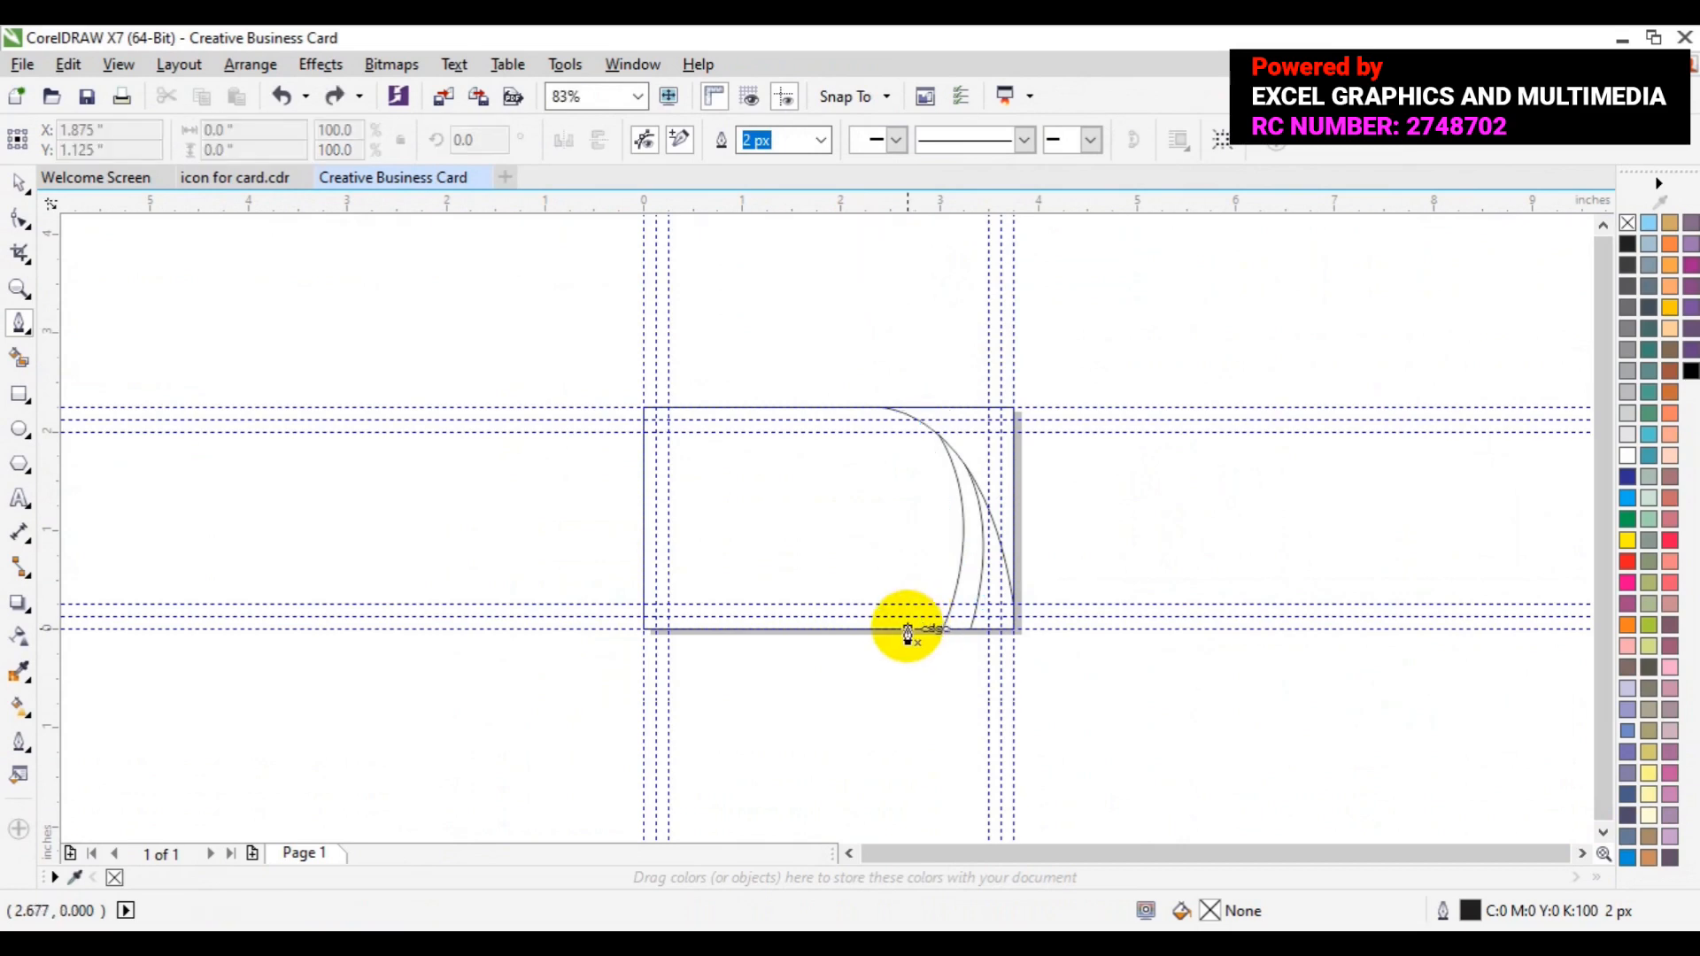
Step: Draw a fourth Pen curve from the card's lower edge, inside the third, up to the first curve, about 0.45 by 1.97 inches
{"action": "left_click_drag", "start_coordinate": [907, 628], "coordinate": [930, 517]}
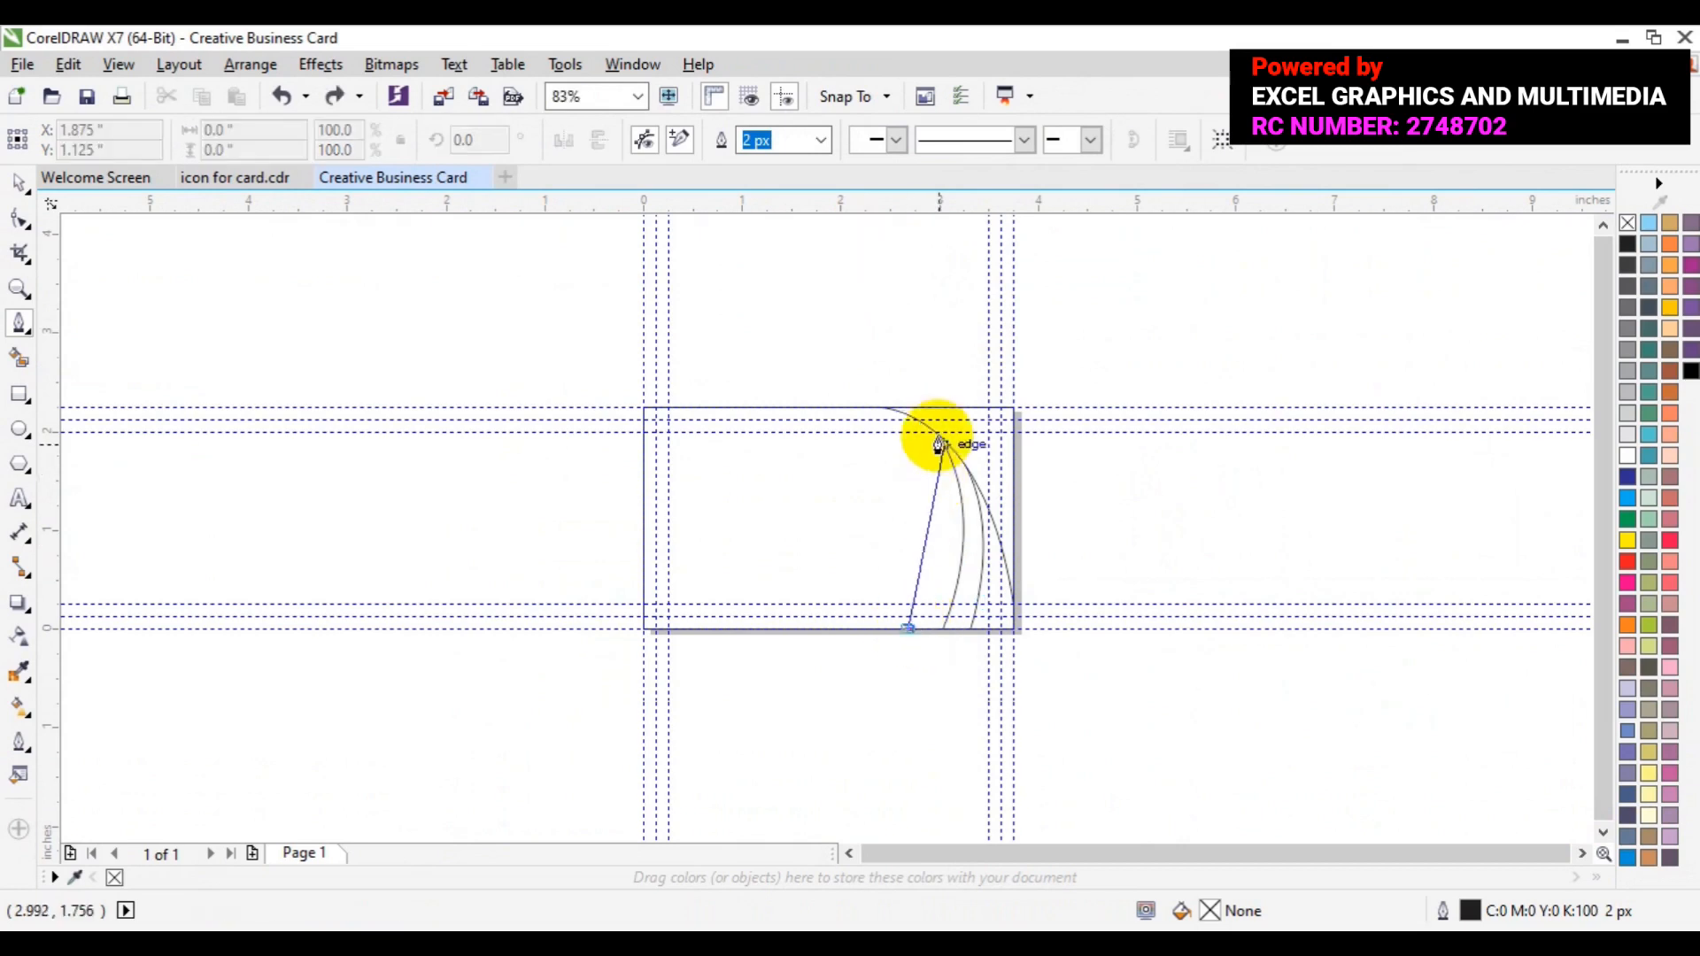
{"action": "left_click_drag", "start_coordinate": [937, 435], "coordinate": [897, 359]}
{"action": "key", "text": "Escape"}
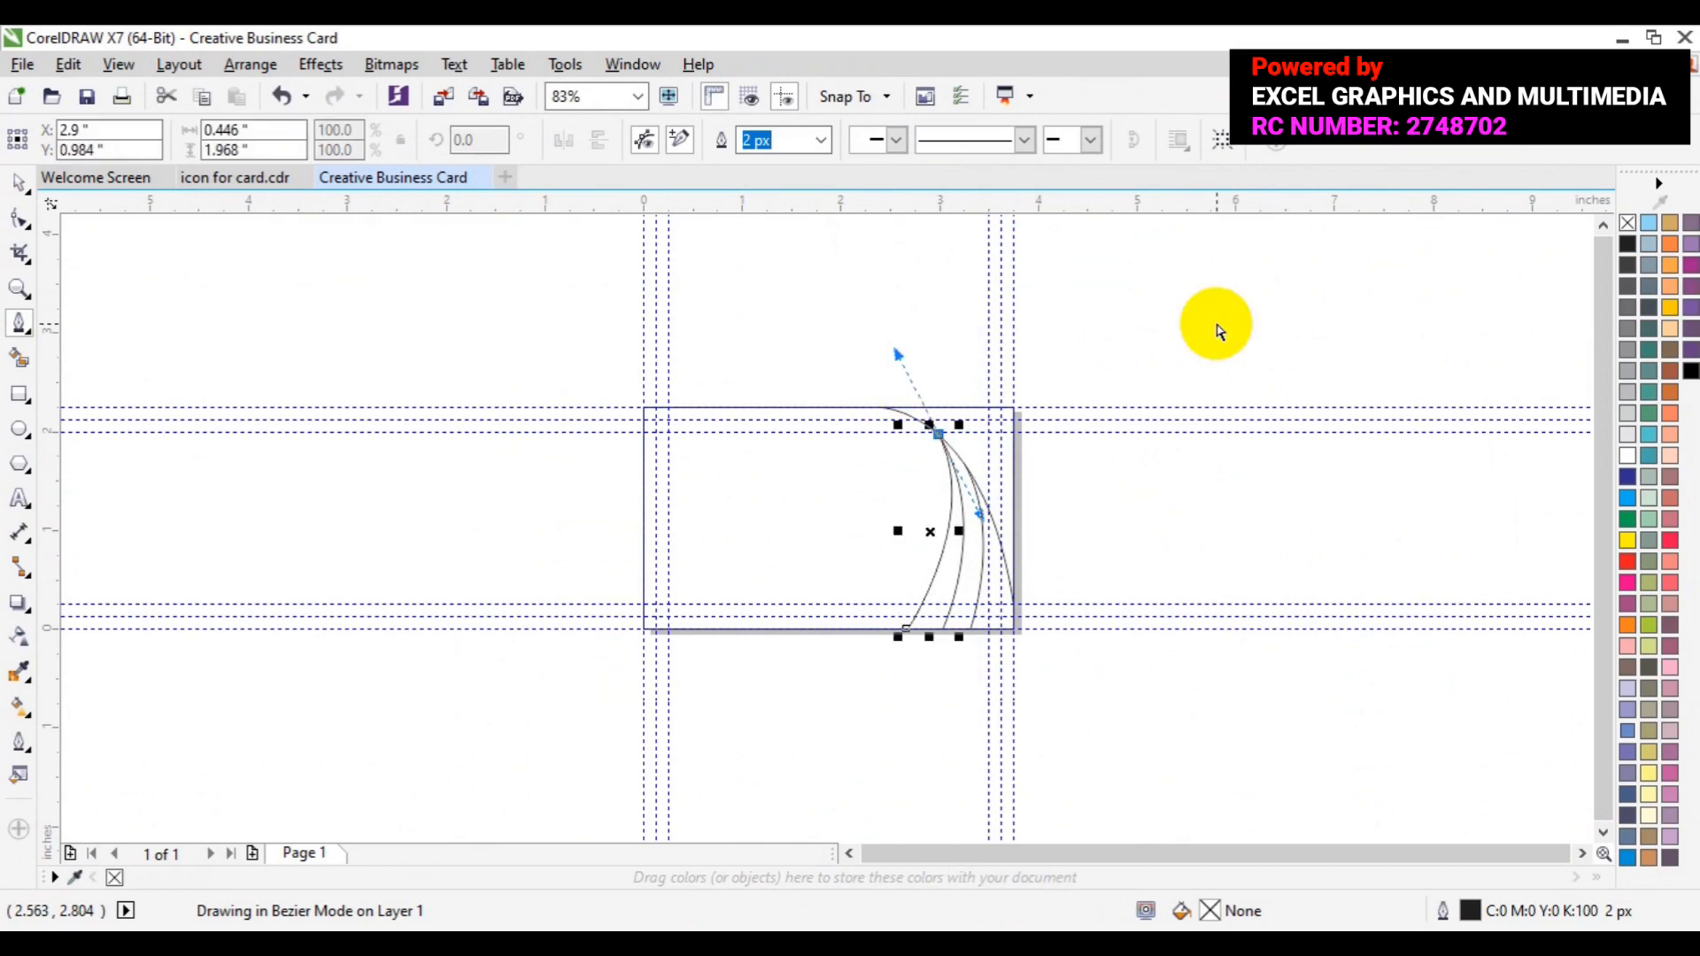
{"action": "left_click", "coordinate": [1217, 324]}
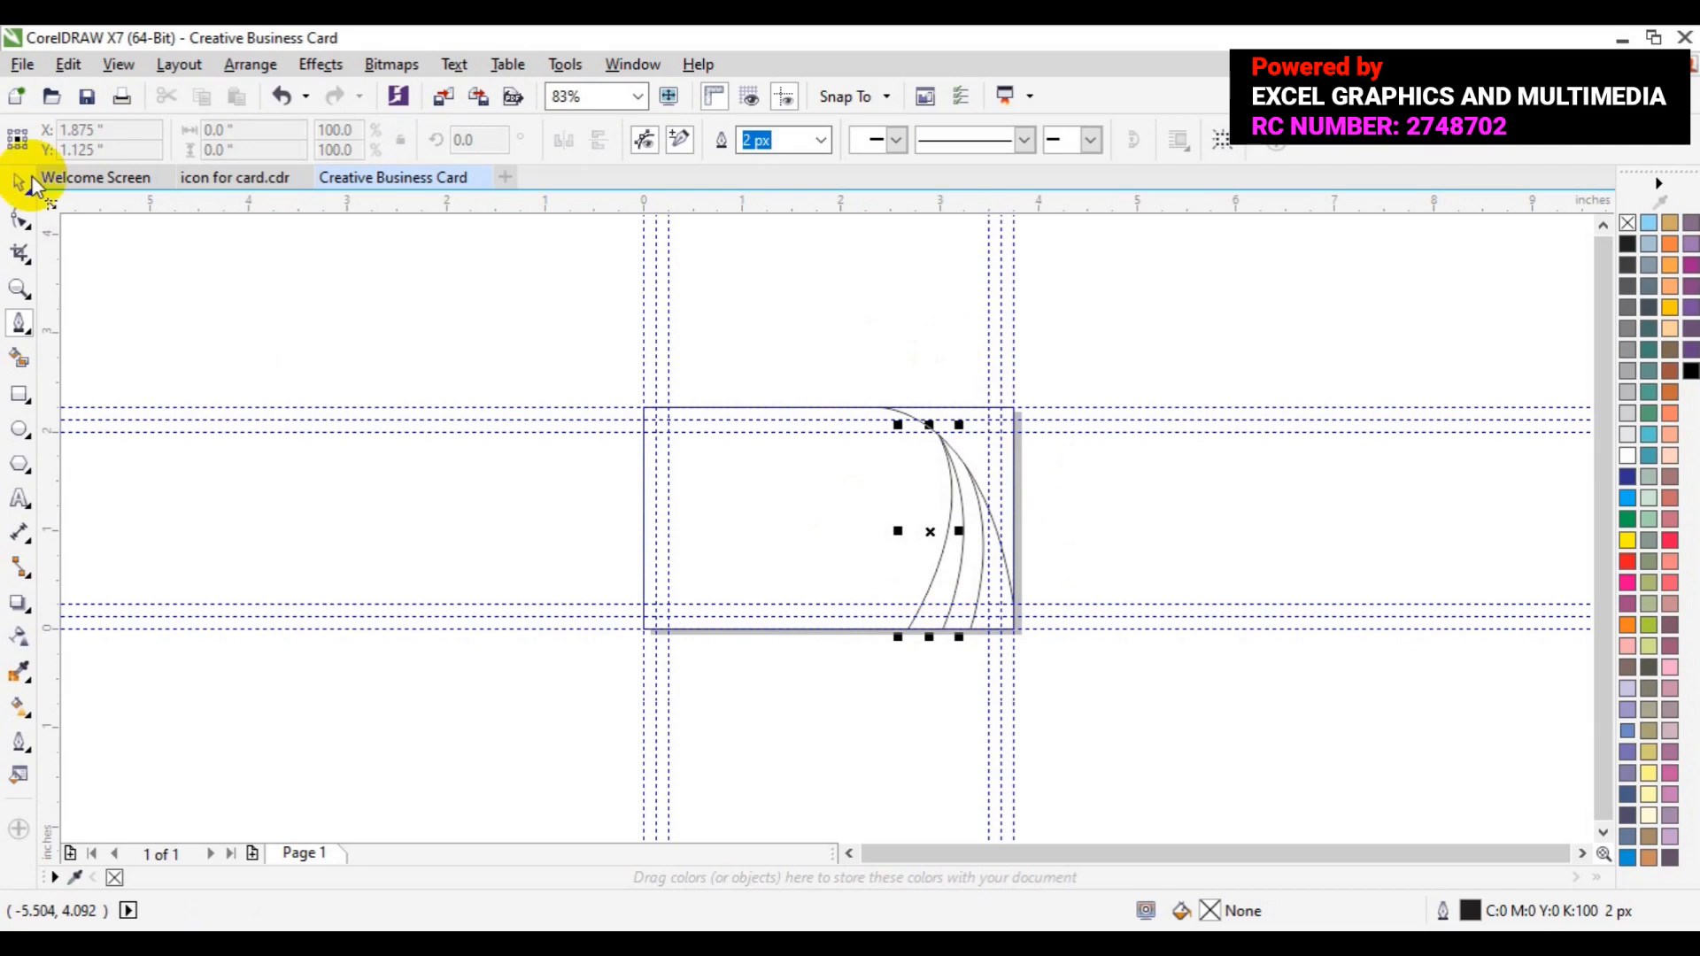
{"action": "left_click", "coordinate": [1142, 347]}
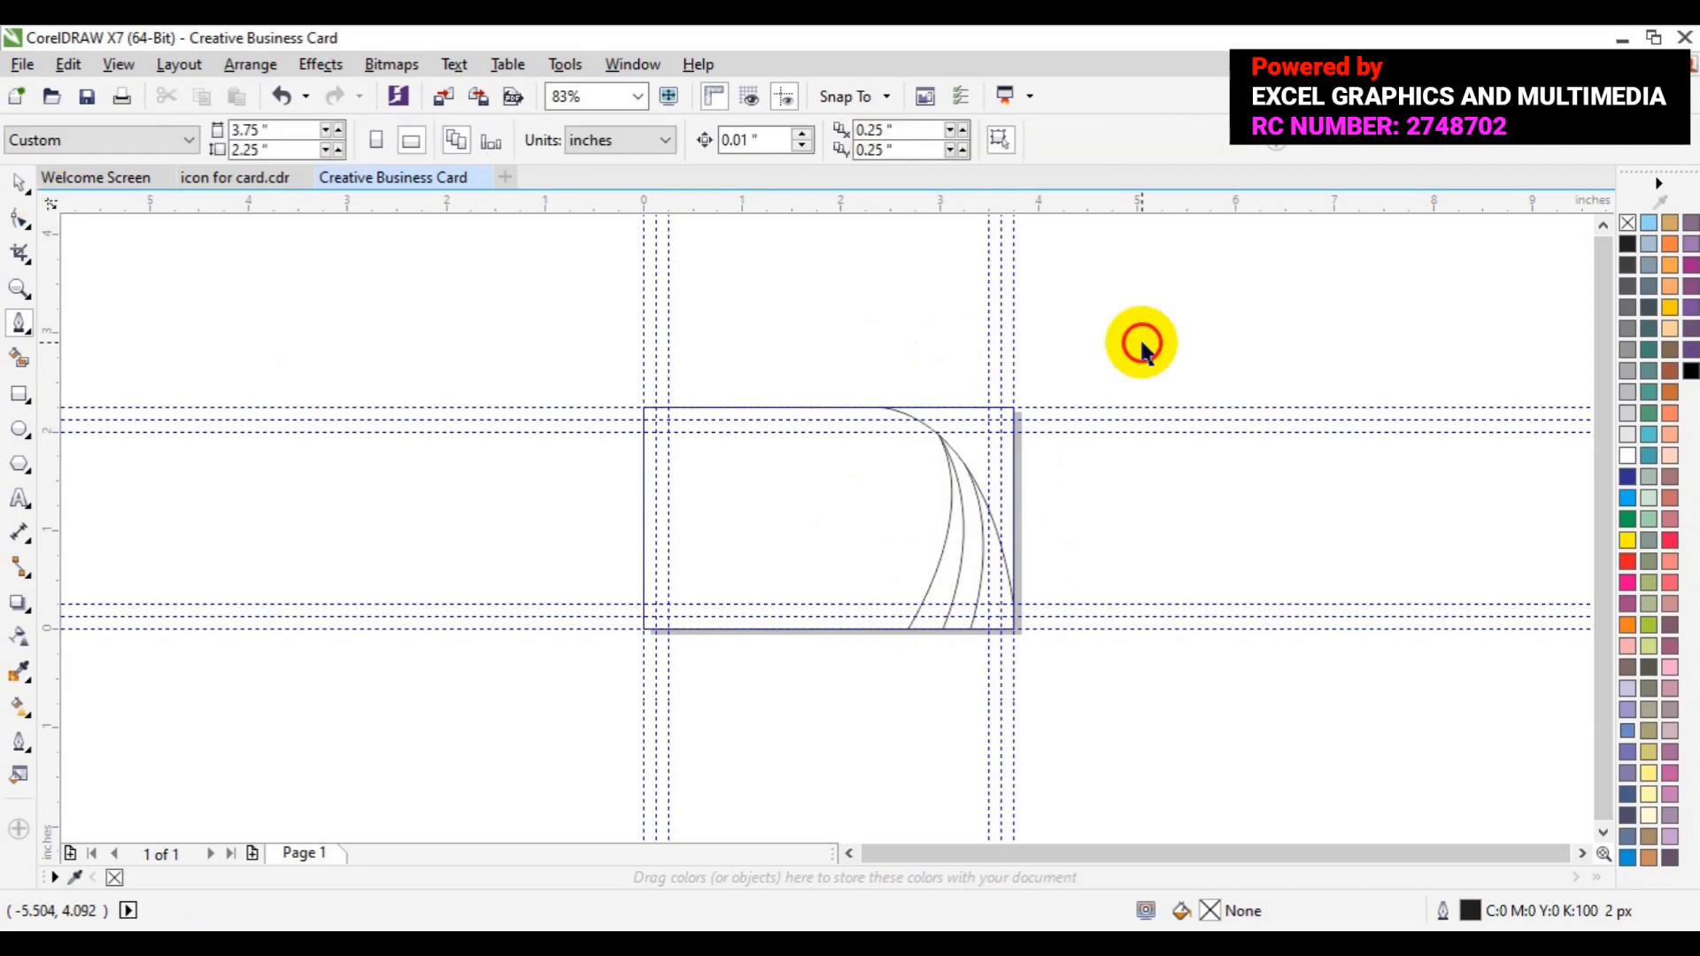
Step: Use Smart Fill with black and no outline on the upper-right corner area and the three curved bands beside it
{"action": "left_click", "coordinate": [17, 290]}
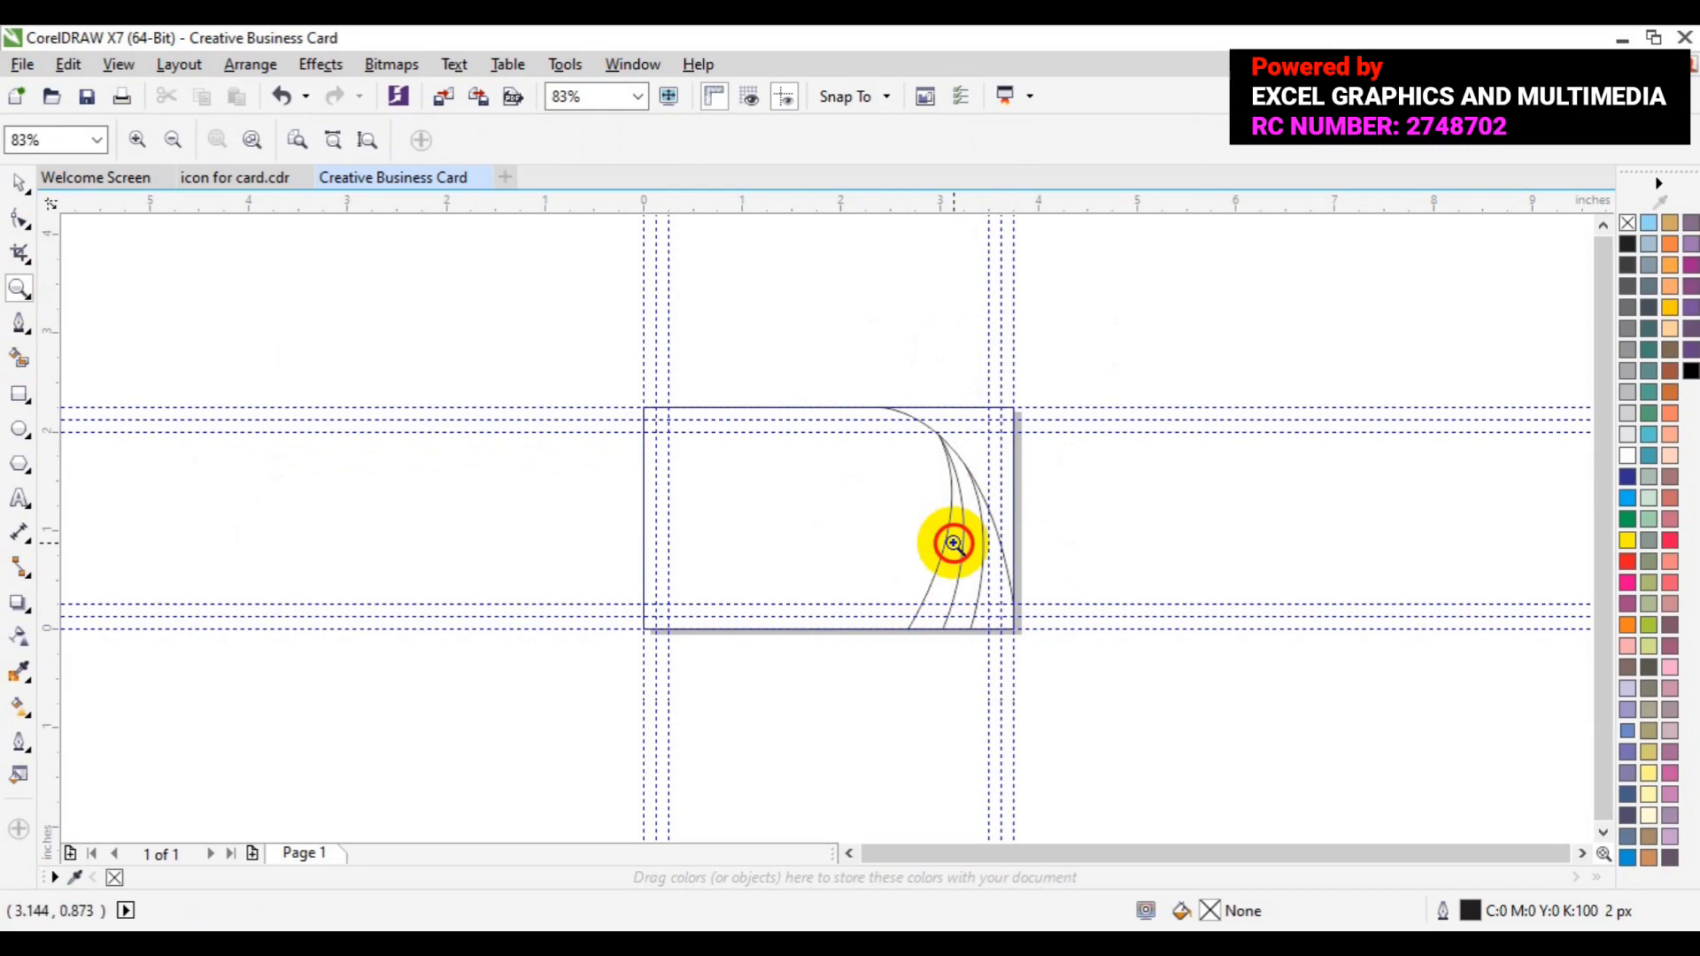
{"action": "left_click", "coordinate": [953, 543]}
{"action": "key", "text": "space"}
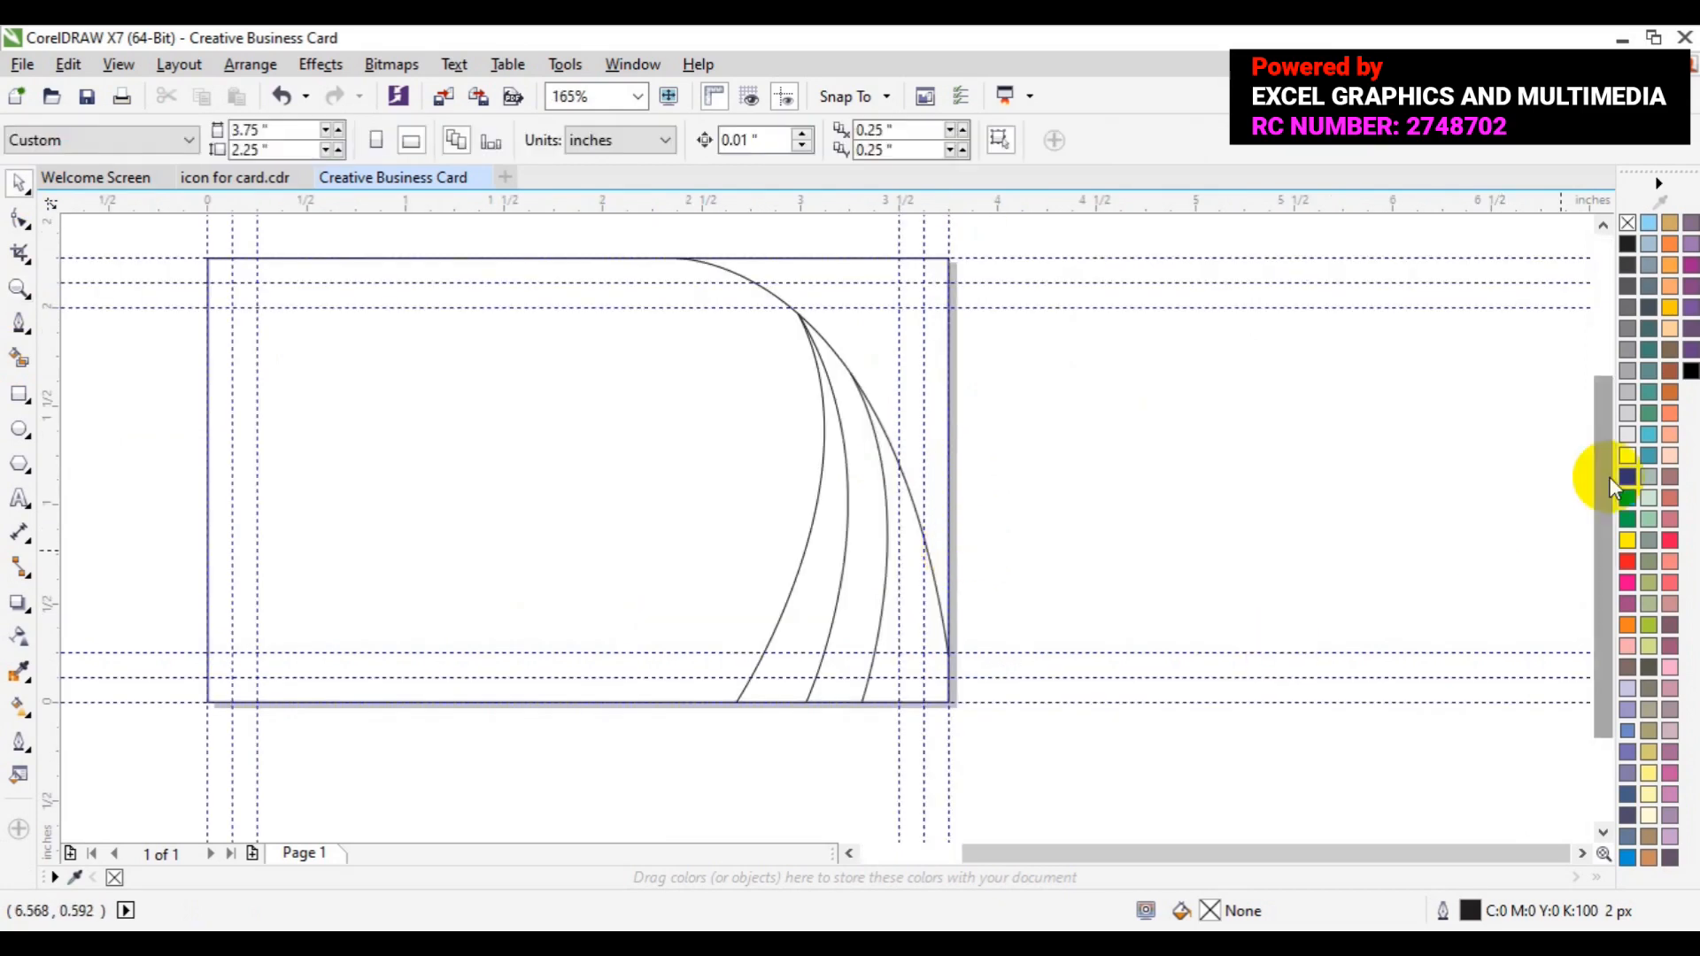
{"action": "left_click_drag", "start_coordinate": [1607, 477], "coordinate": [1612, 494]}
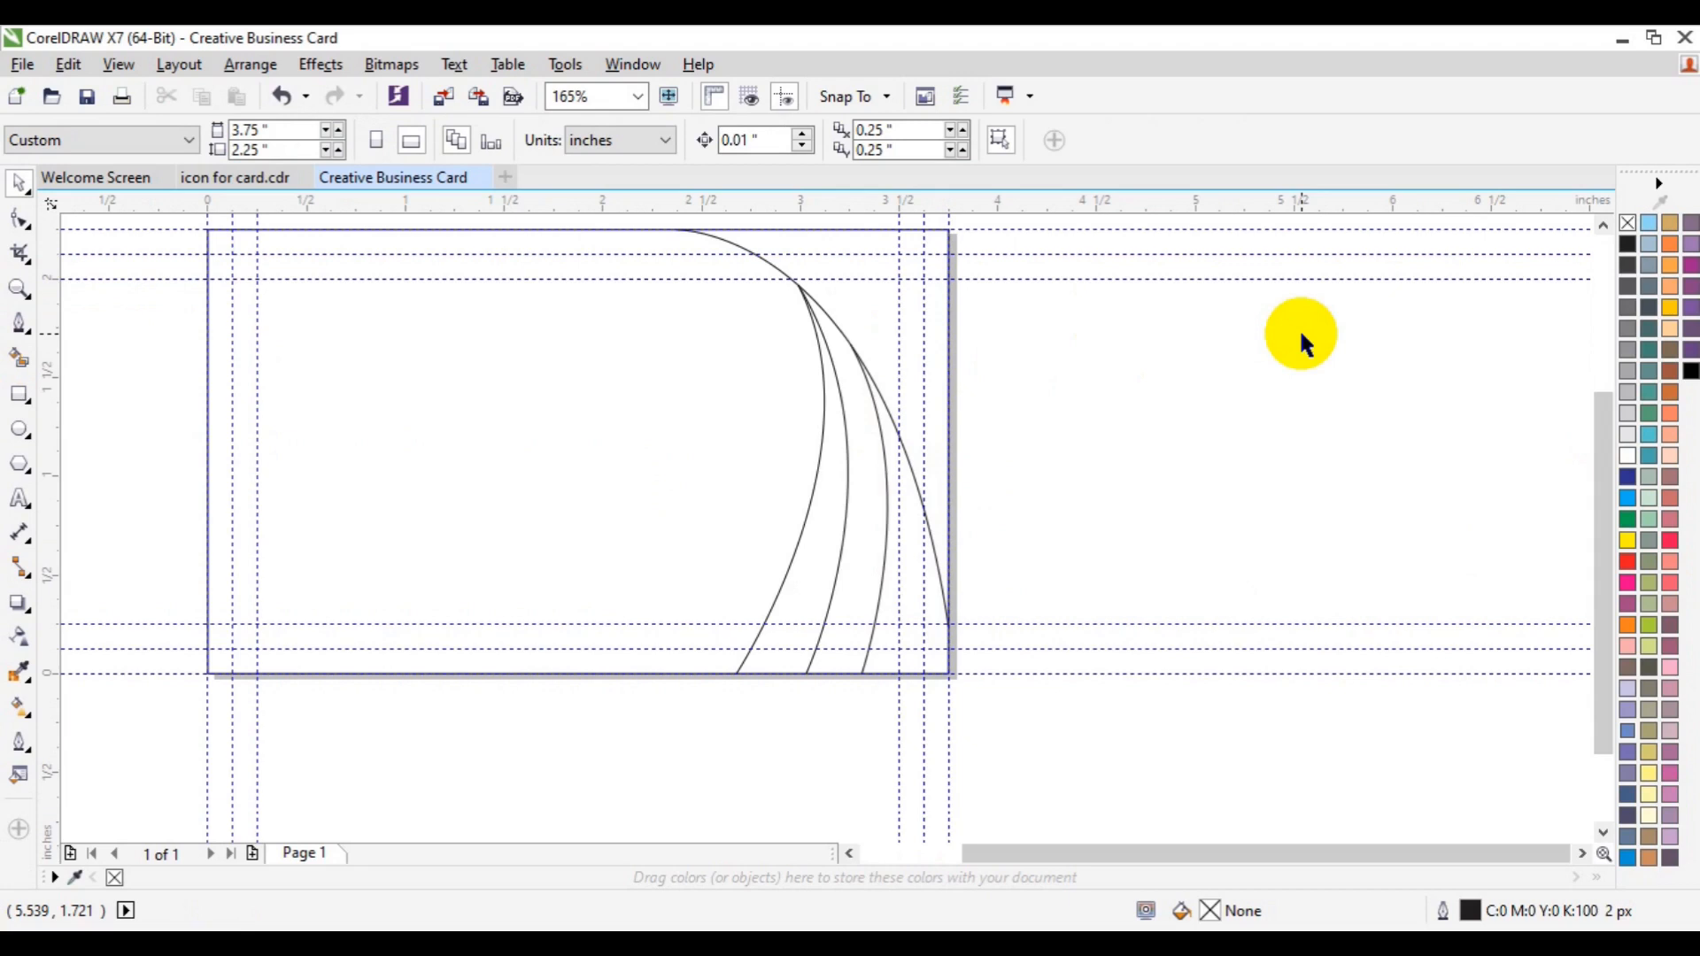
{"action": "left_click", "coordinate": [1603, 229]}
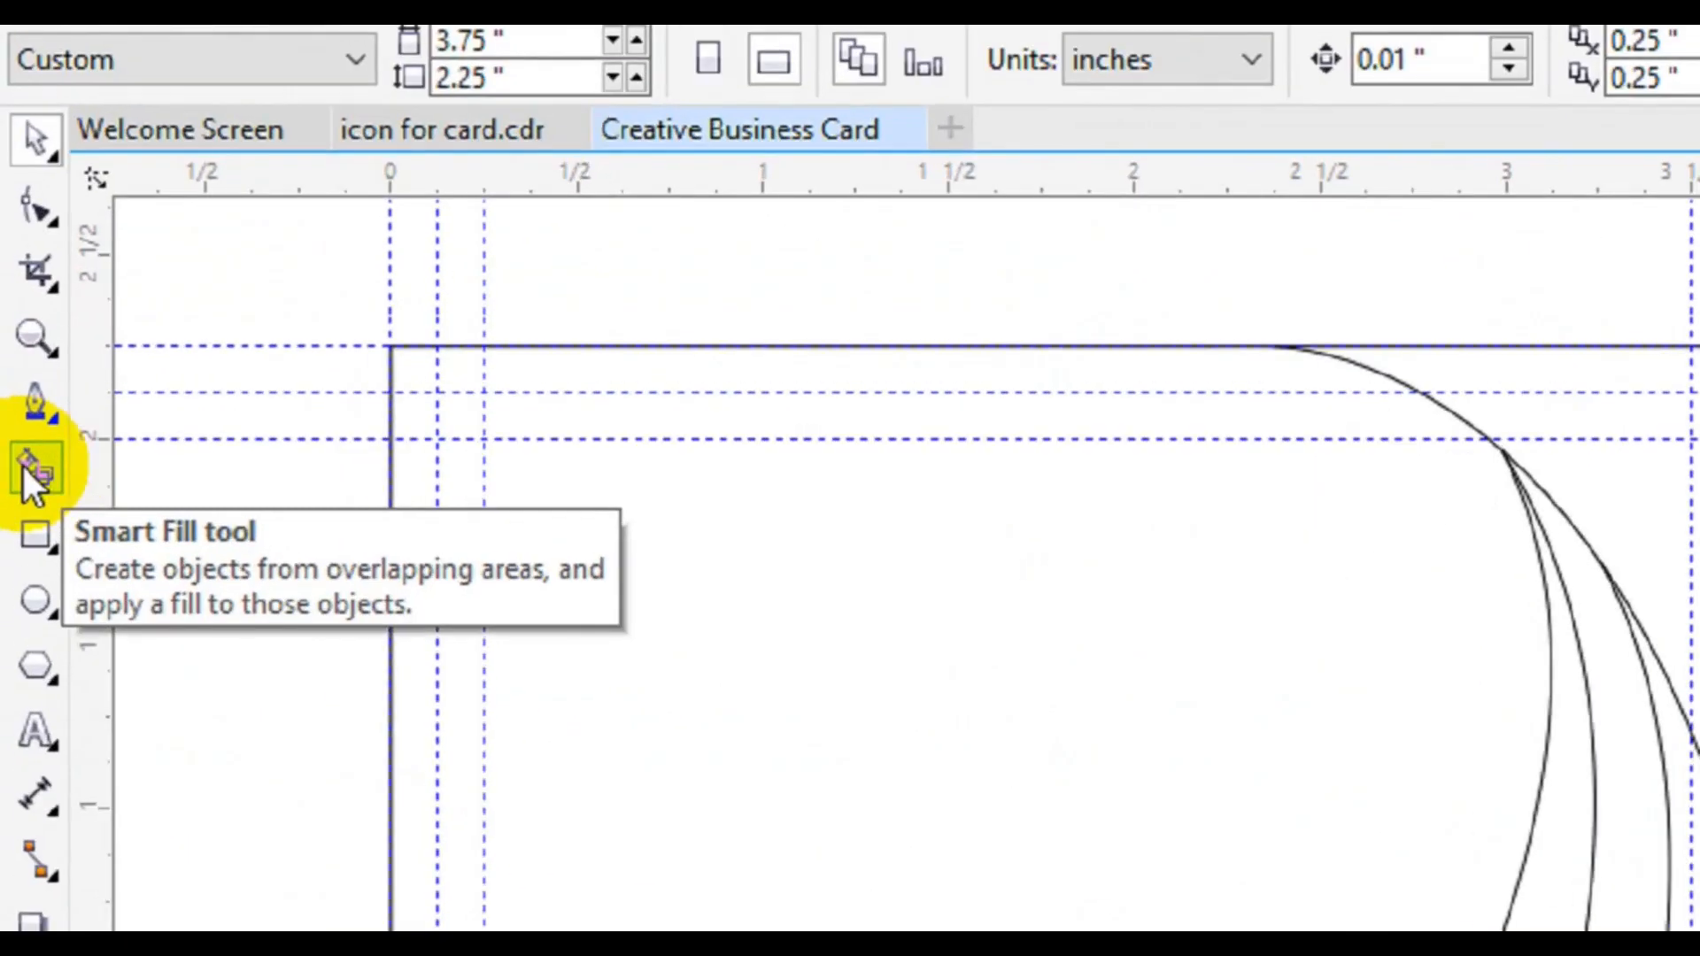
{"action": "left_click", "coordinate": [20, 359]}
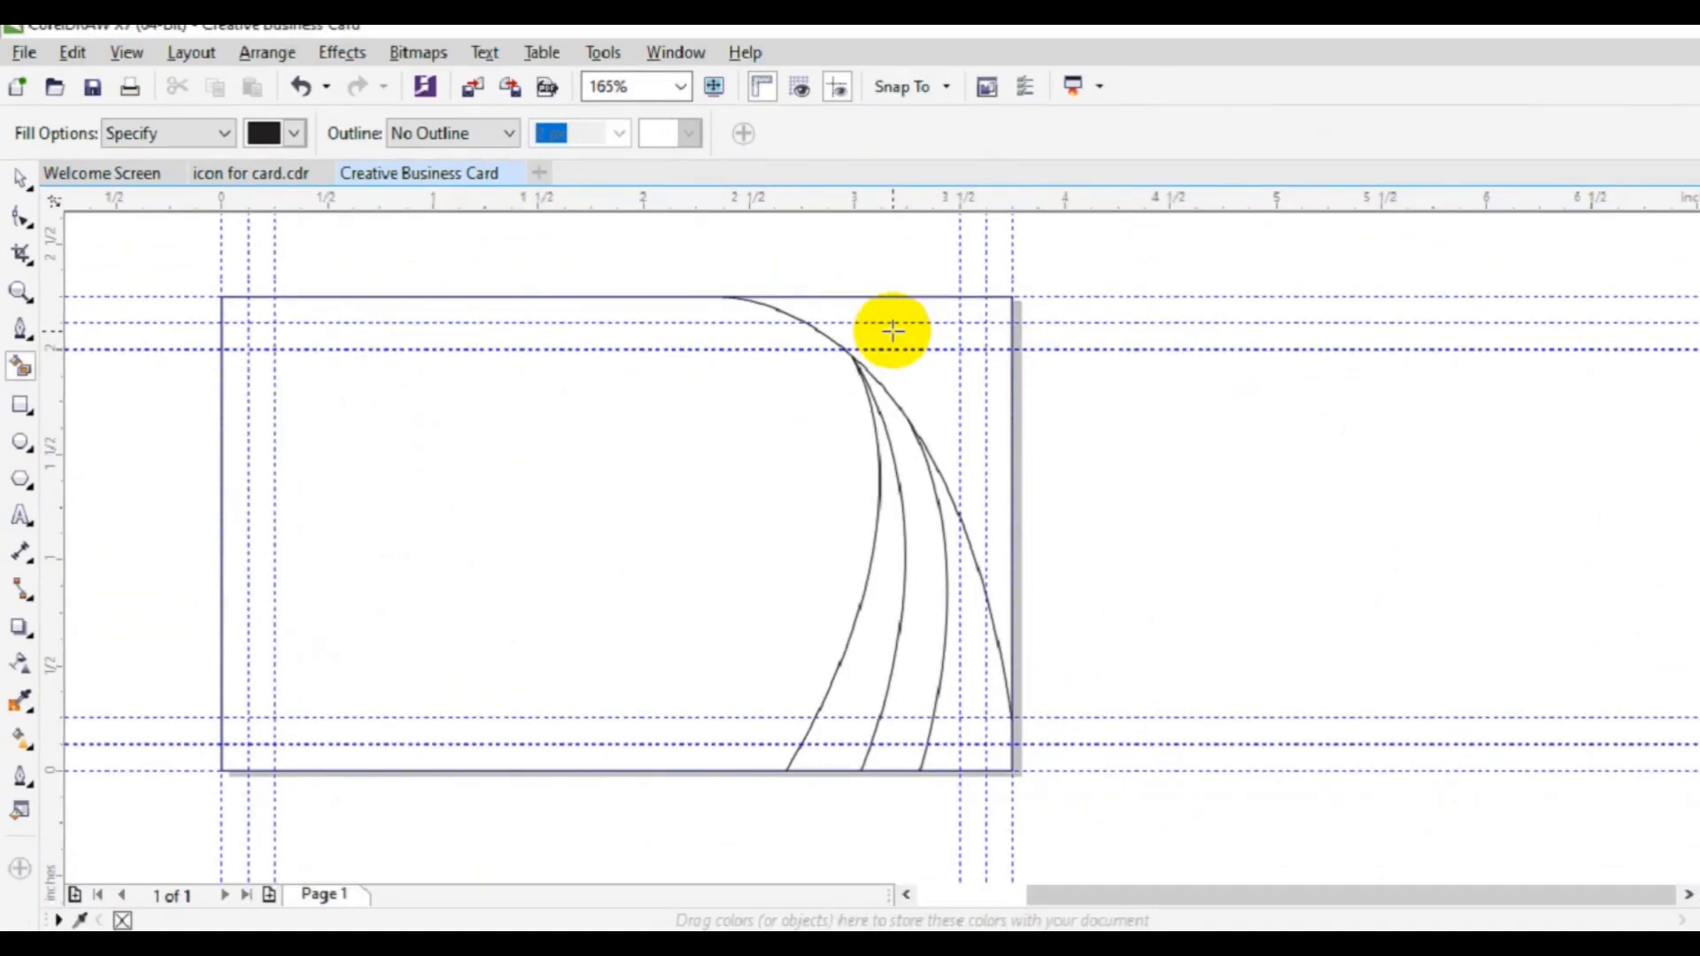
{"action": "left_click", "coordinate": [893, 331]}
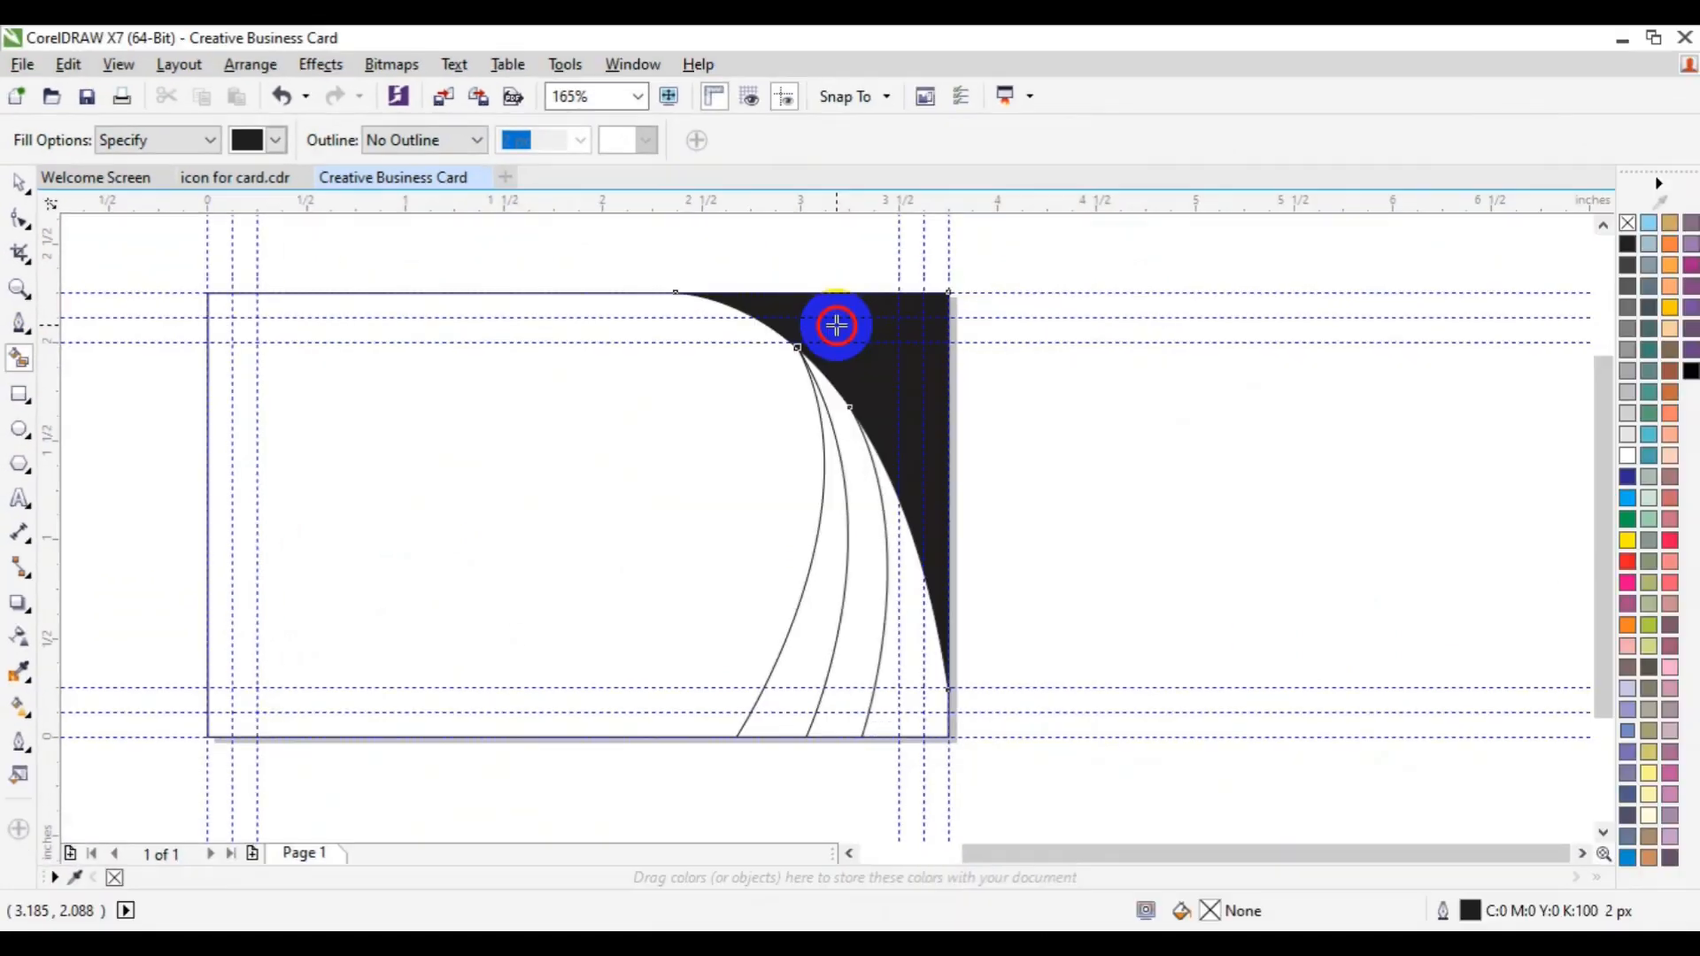
{"action": "left_click", "coordinate": [836, 325]}
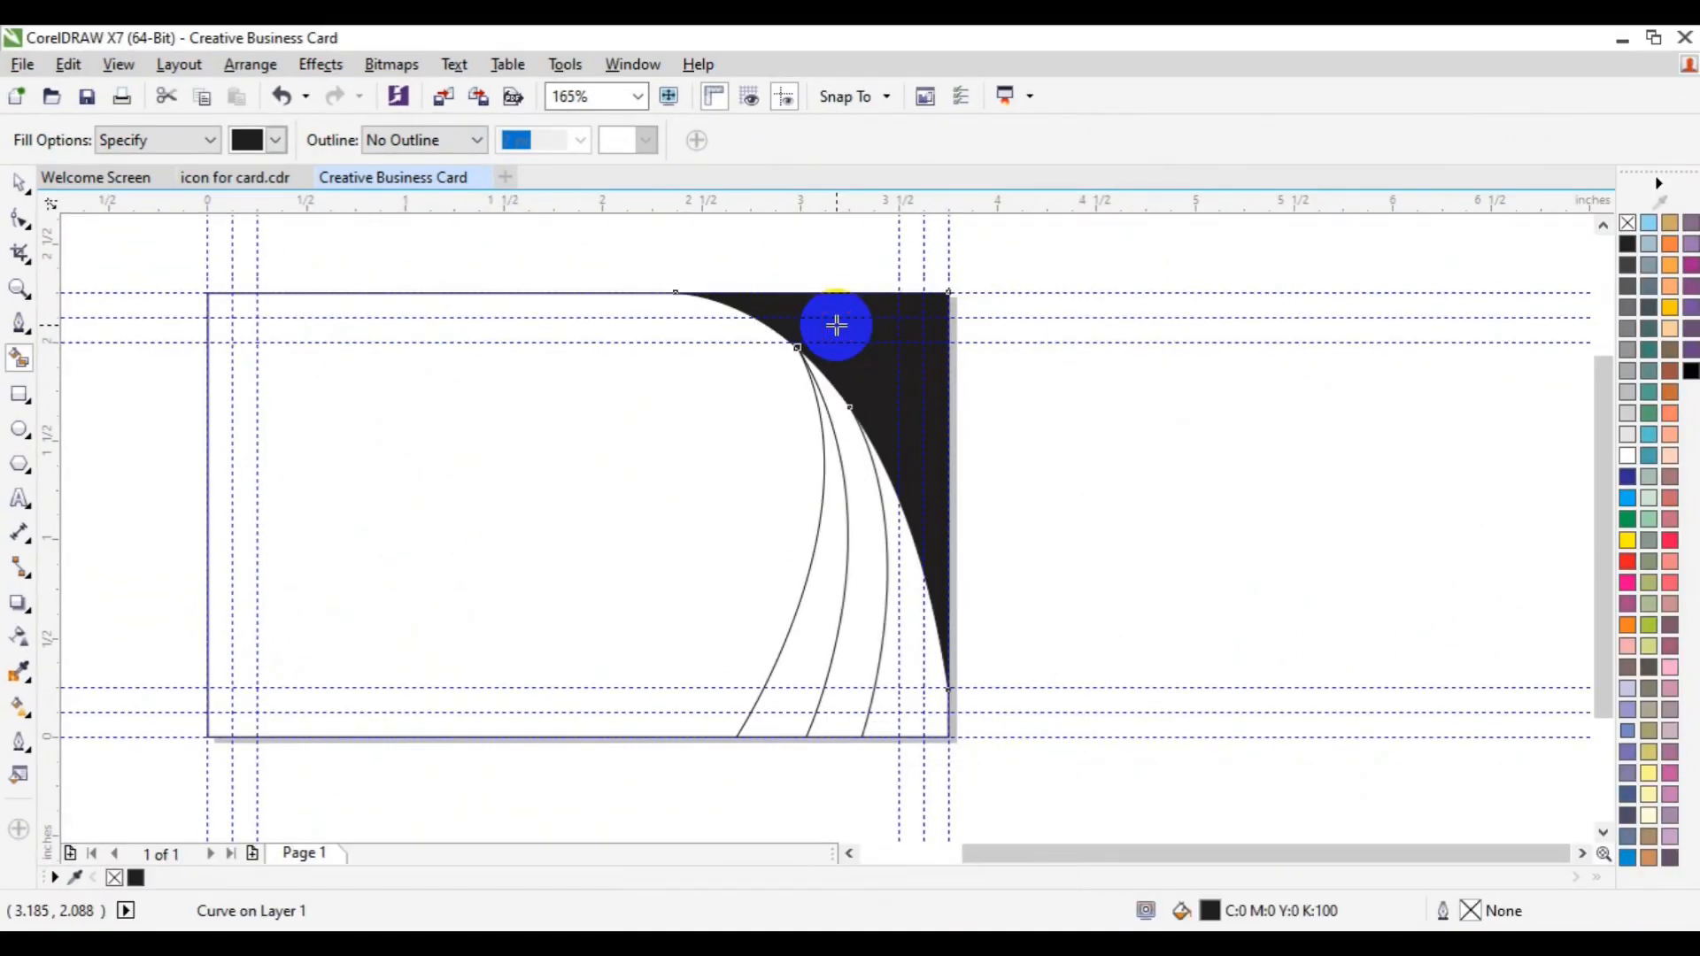
{"action": "left_click", "coordinate": [903, 609]}
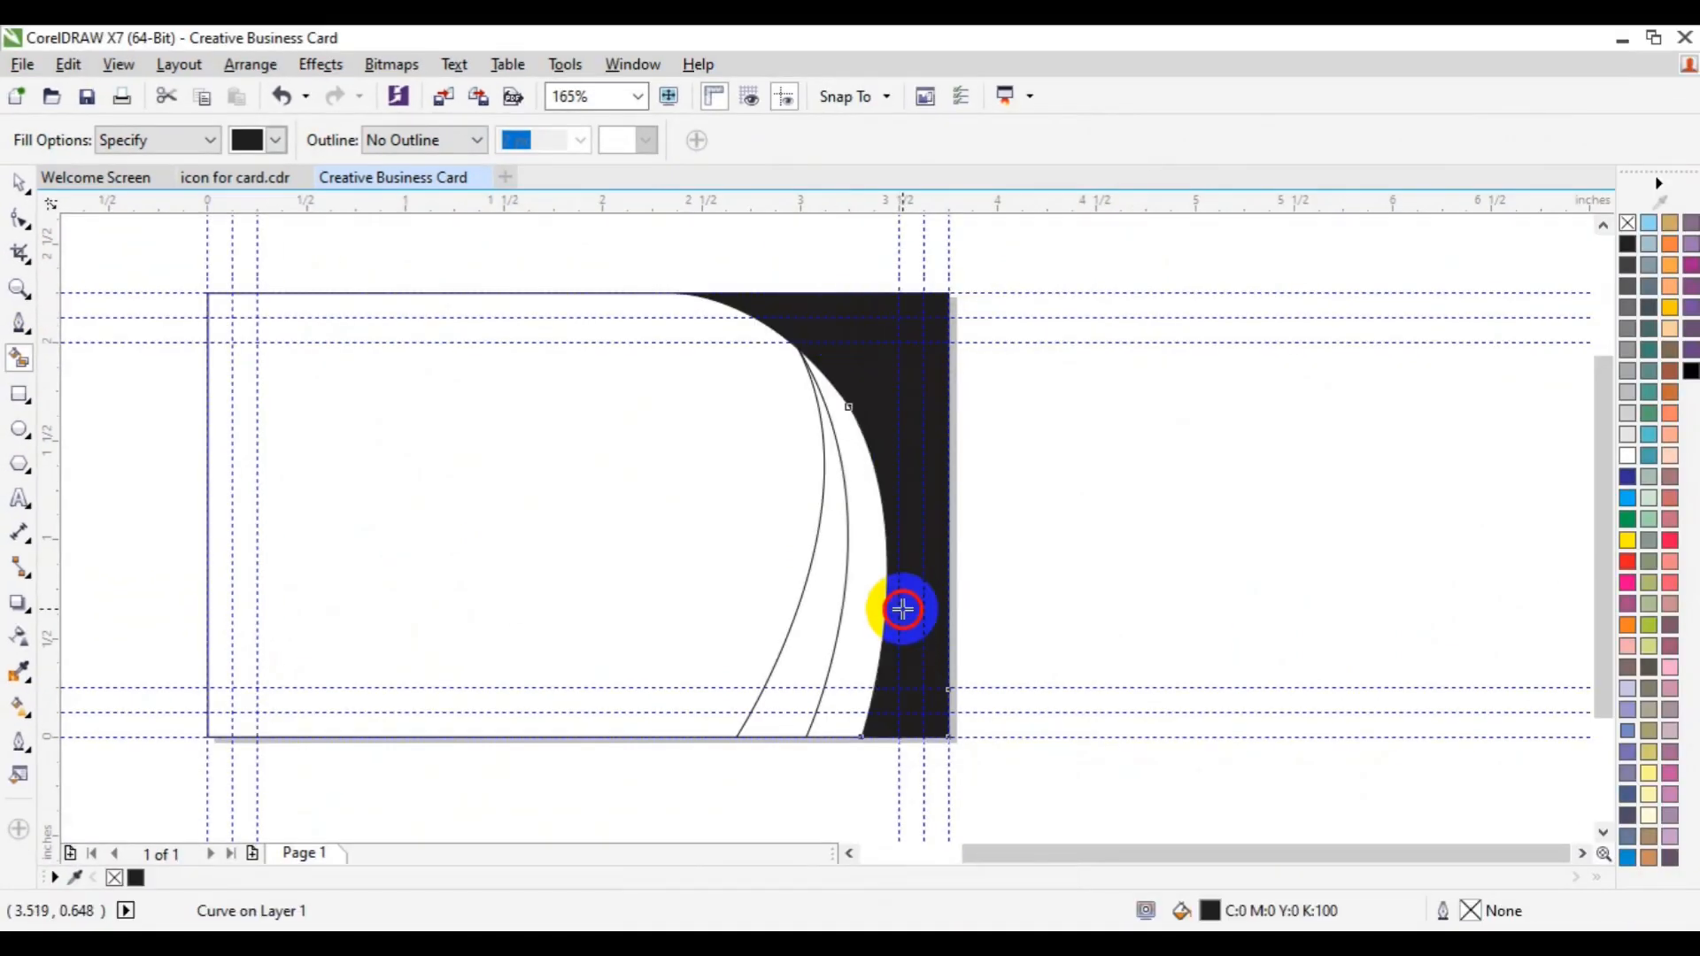
{"action": "left_click", "coordinate": [862, 519]}
{"action": "left_click", "coordinate": [819, 595]}
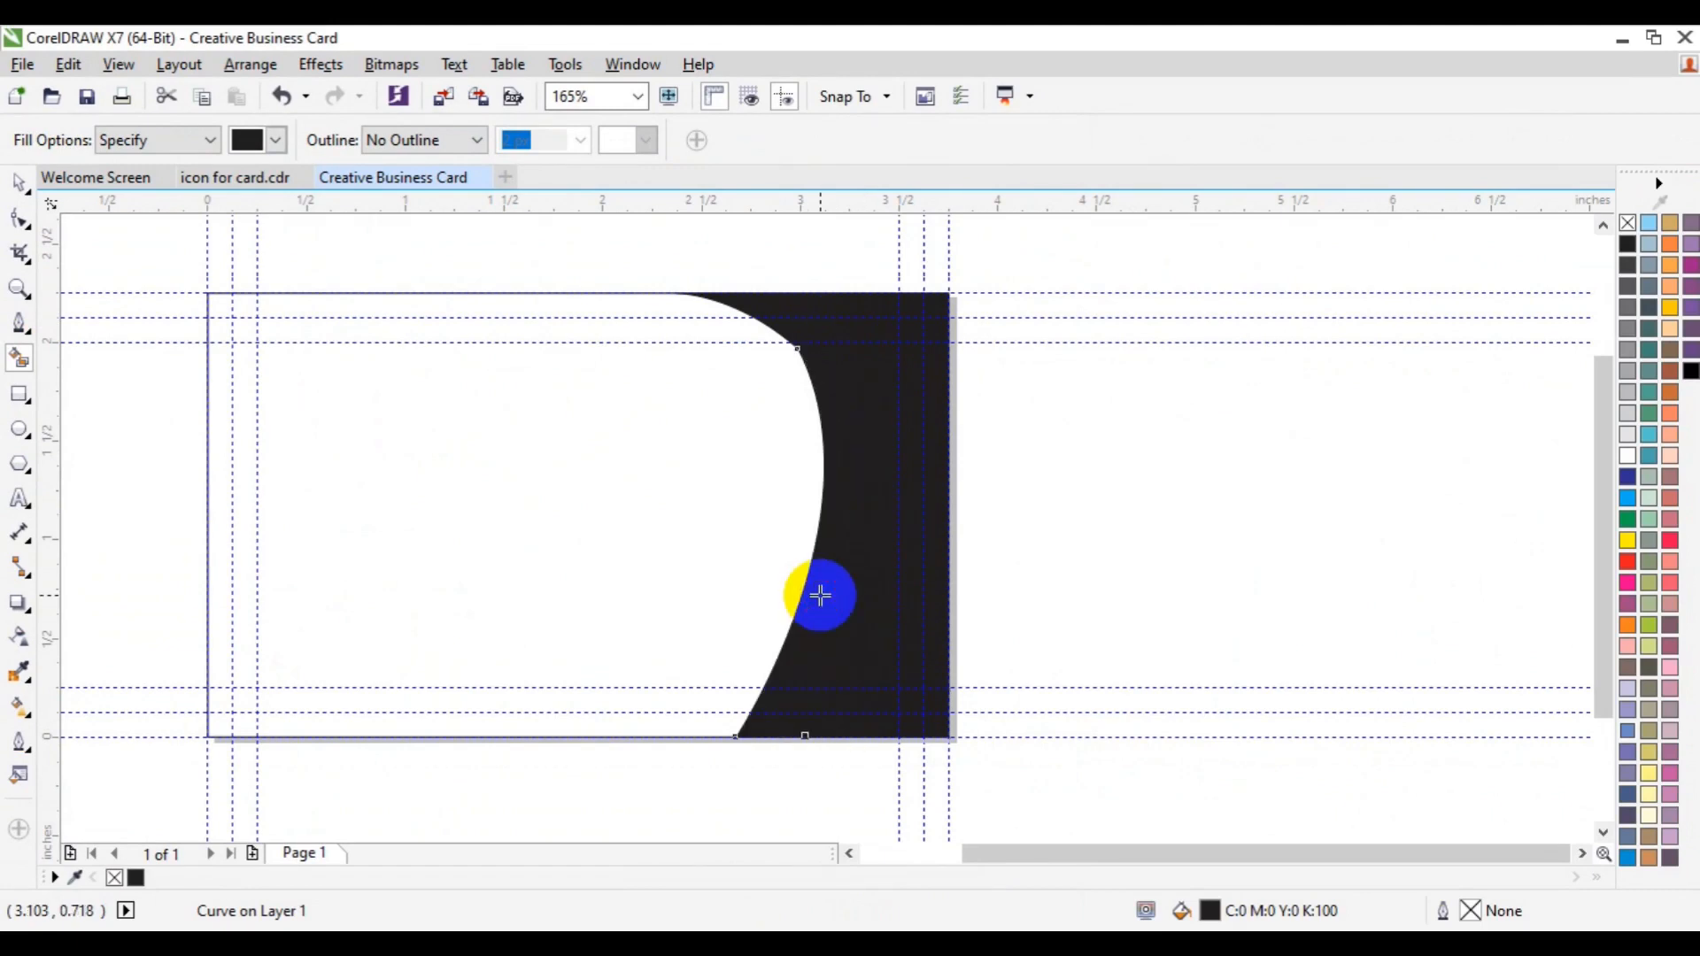
Step: Recolour the card's upper-right corner shape 40% Black and the outermost curved band green
{"action": "key", "text": "space"}
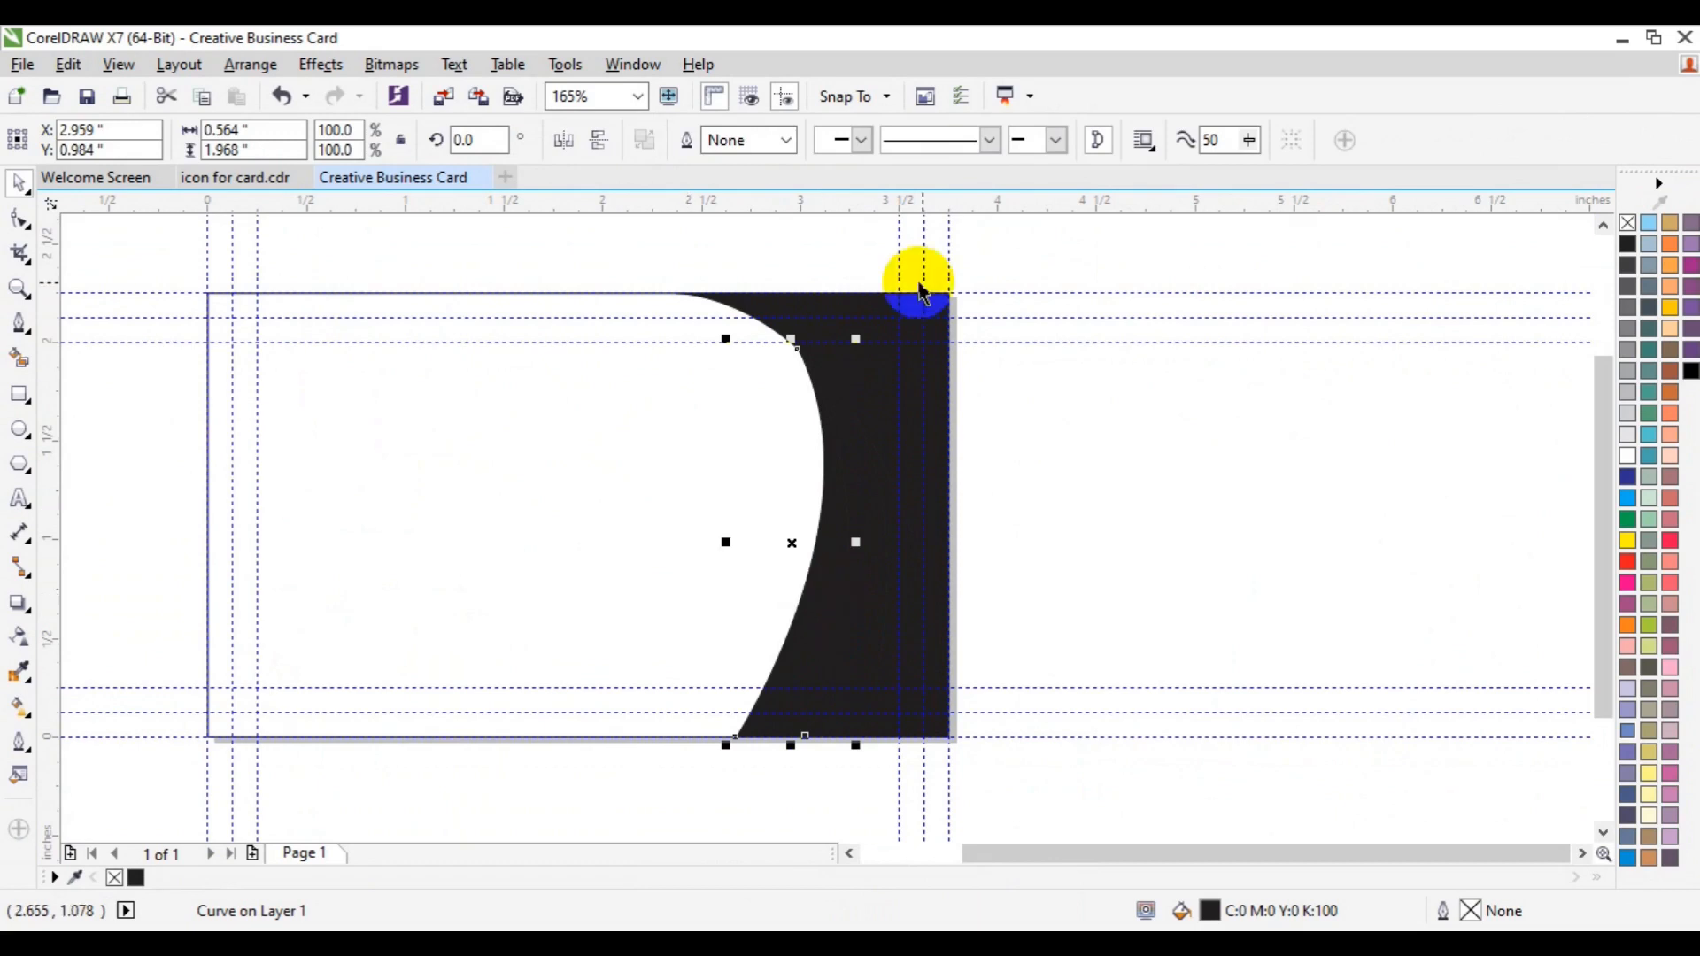
{"action": "left_click", "coordinate": [941, 316]}
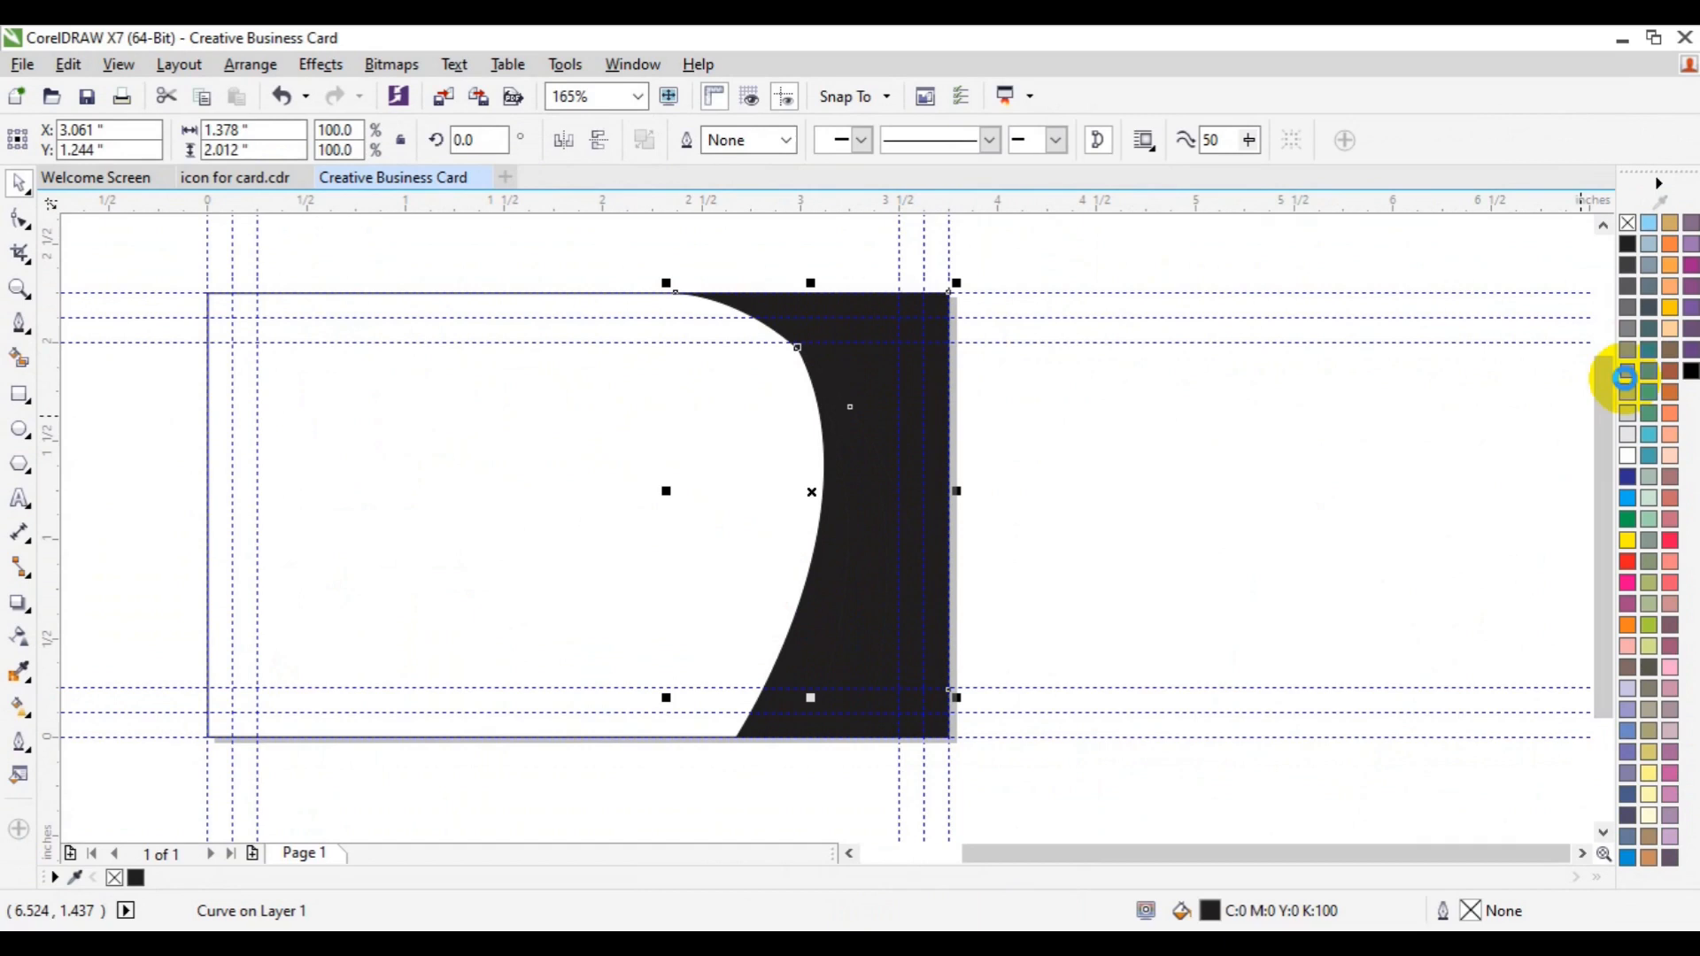
{"action": "left_click_drag", "start_coordinate": [1631, 389], "coordinate": [896, 456]}
{"action": "left_click", "coordinate": [891, 563]}
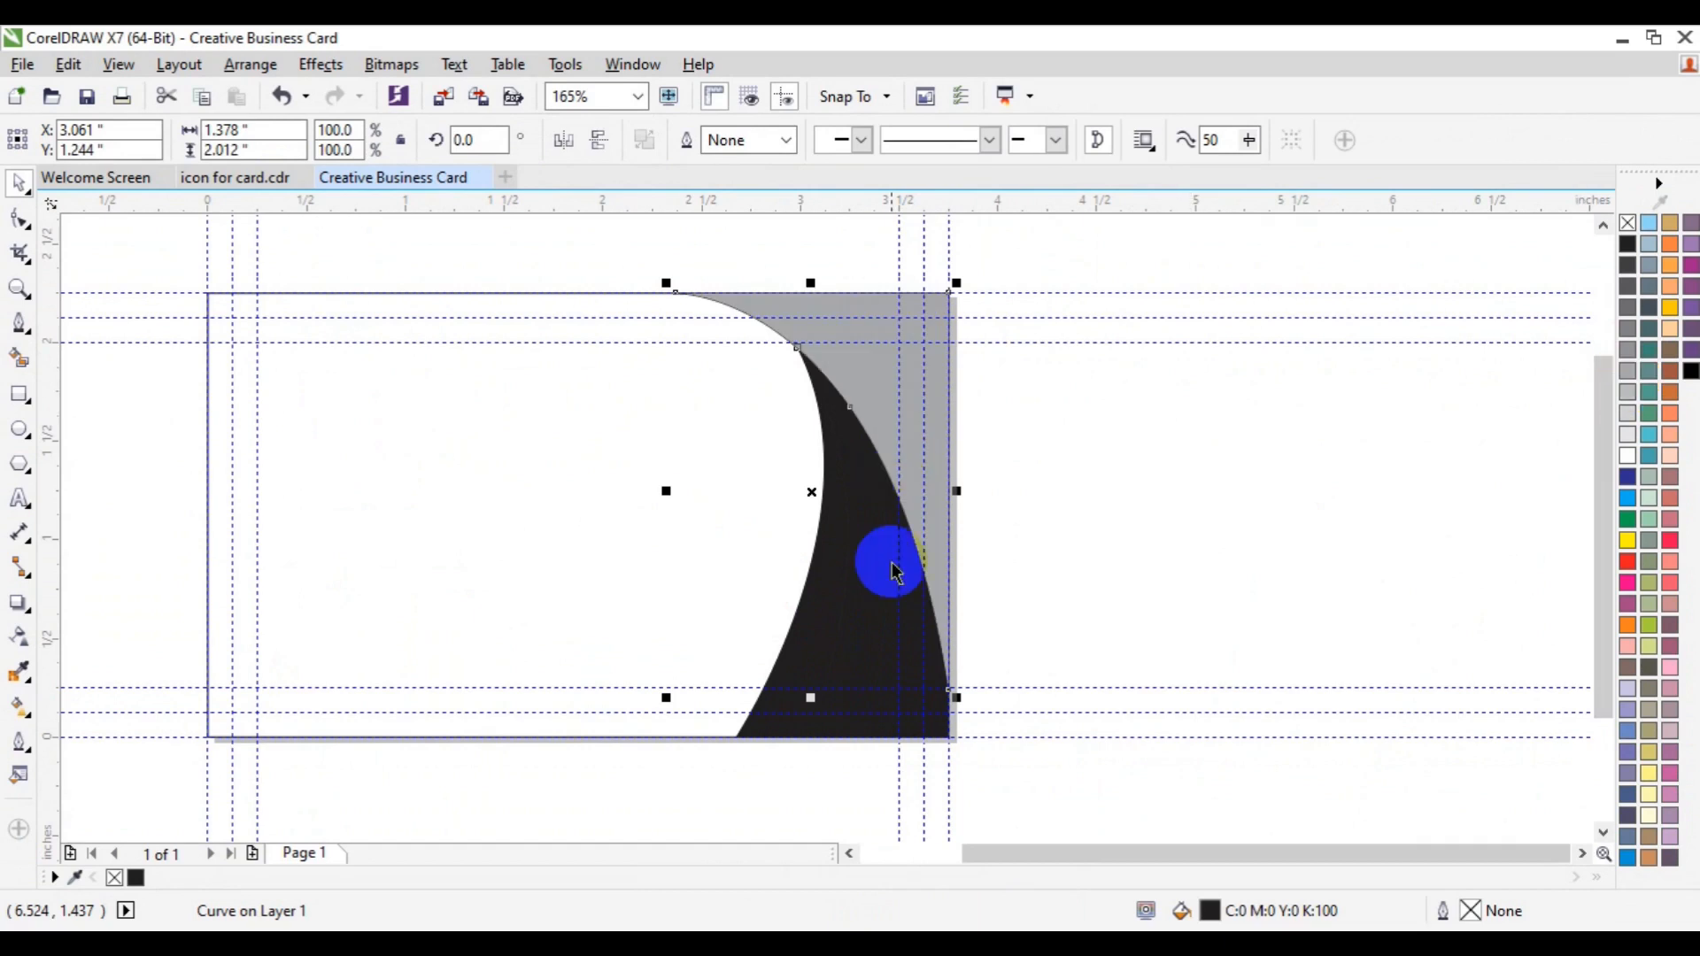
{"action": "left_click", "coordinate": [911, 618]}
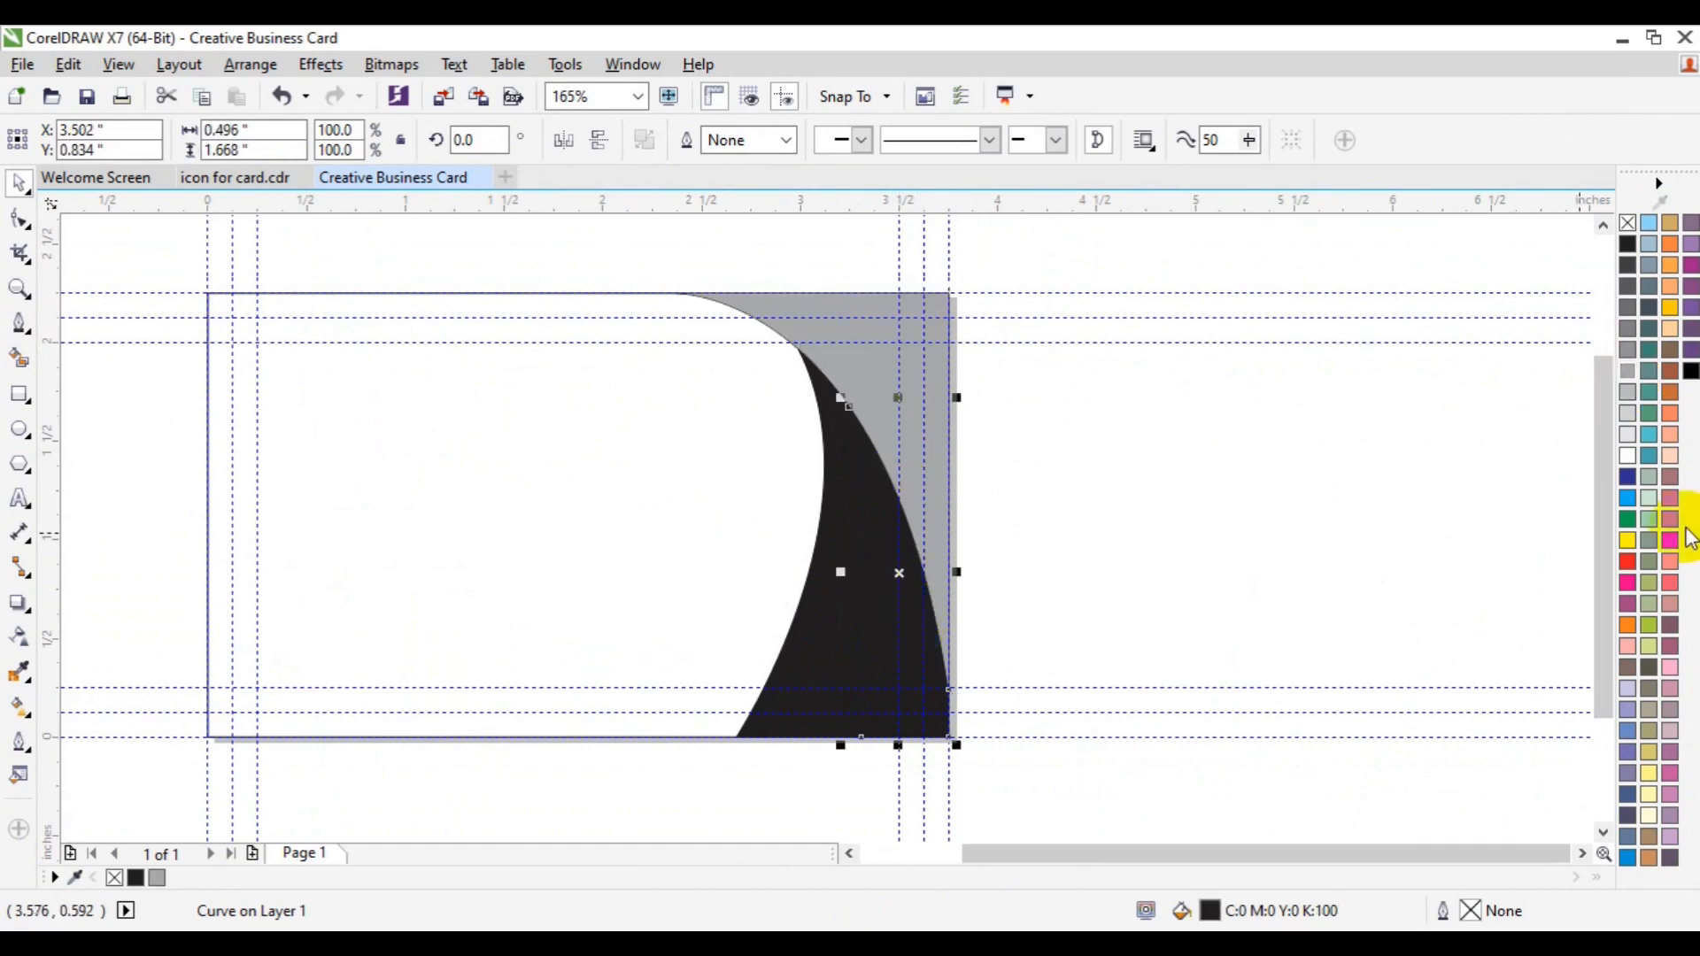
{"action": "left_click", "coordinate": [1627, 519]}
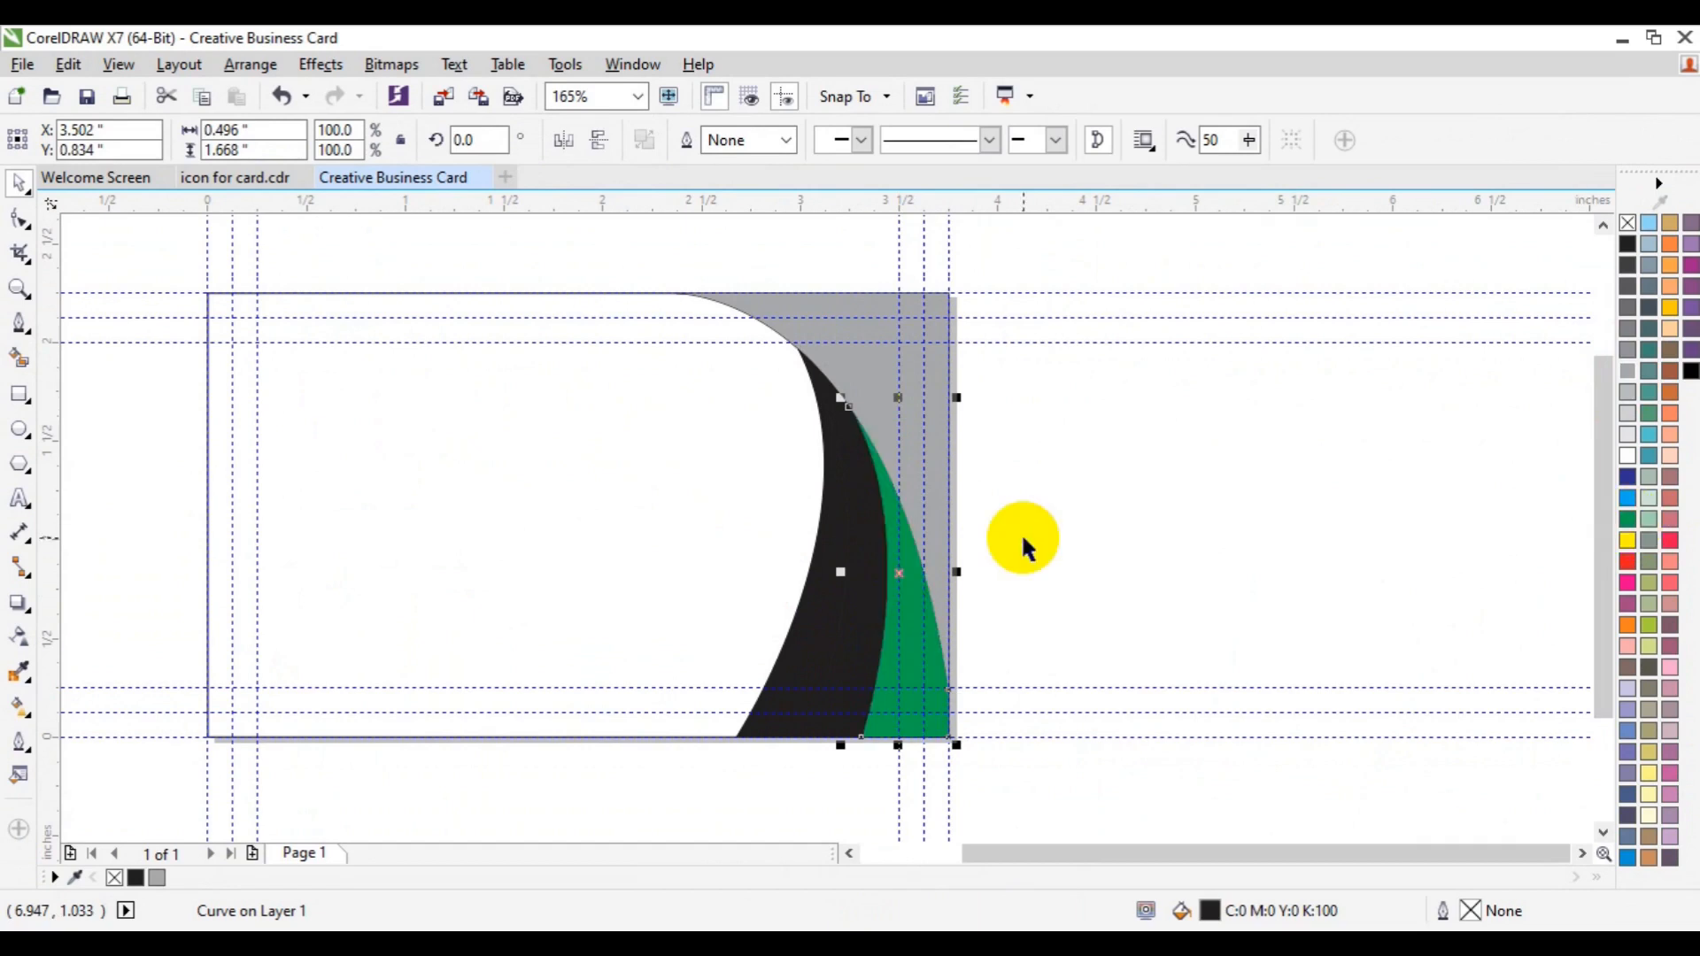
Step: Fill the middle curved band with very light grey and the innermost band with 30% Black
{"action": "left_click", "coordinate": [842, 644]}
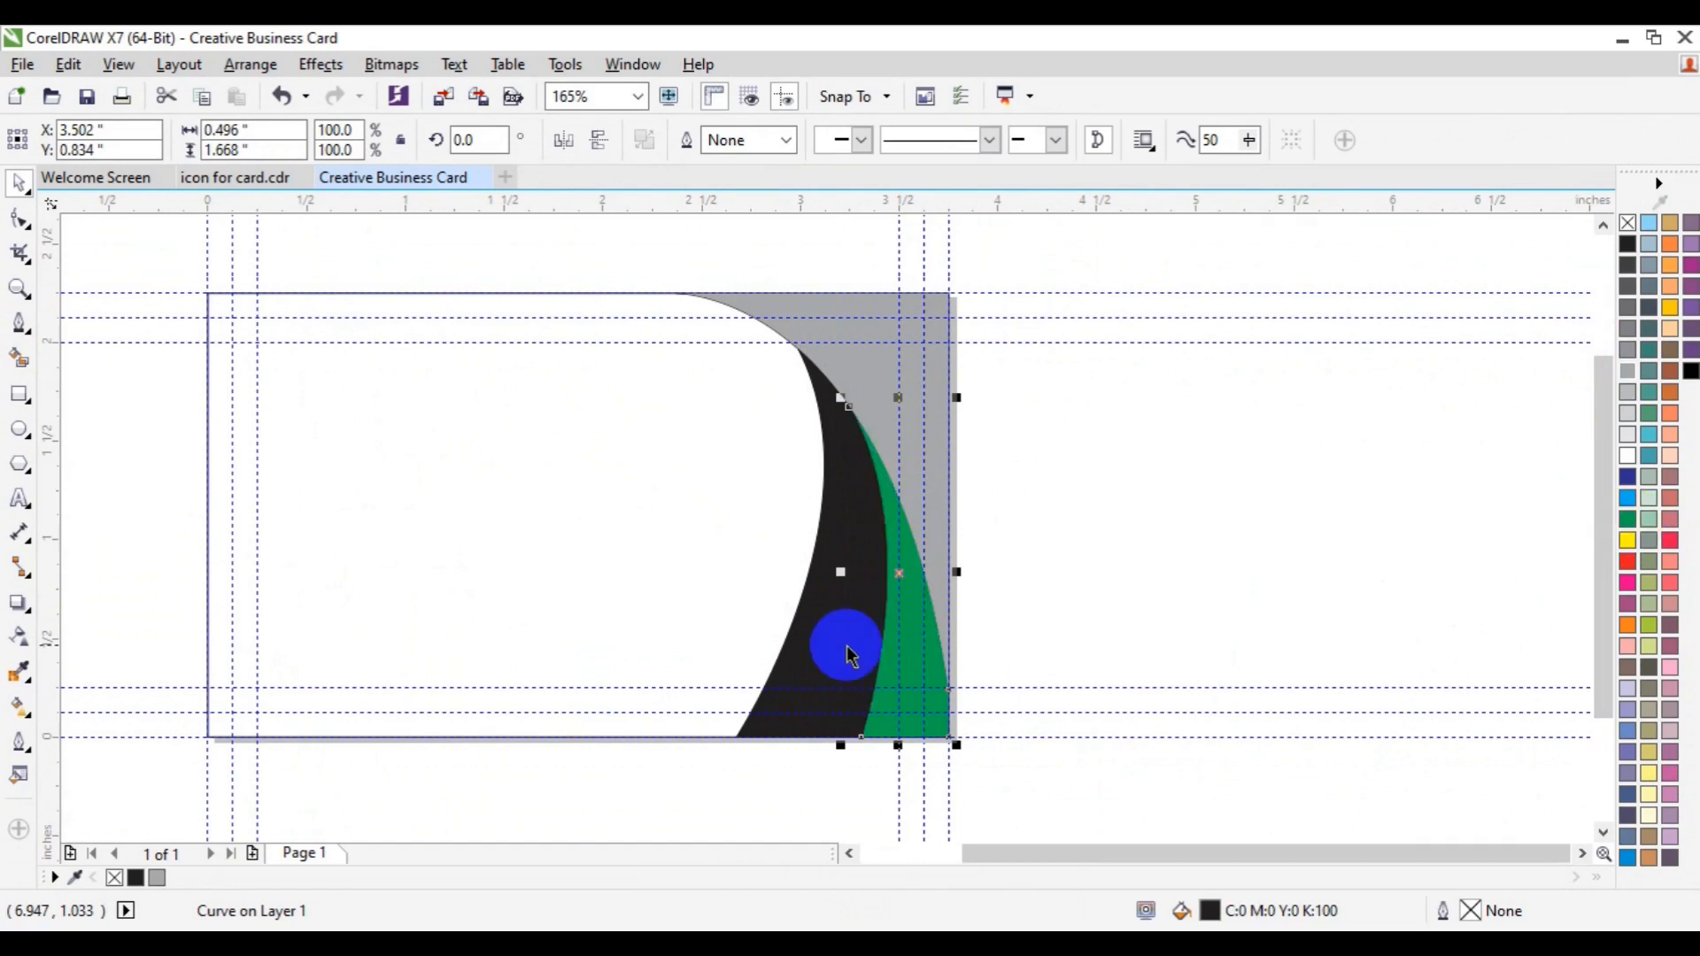
{"action": "left_click", "coordinate": [1628, 432]}
{"action": "left_click", "coordinate": [801, 673]}
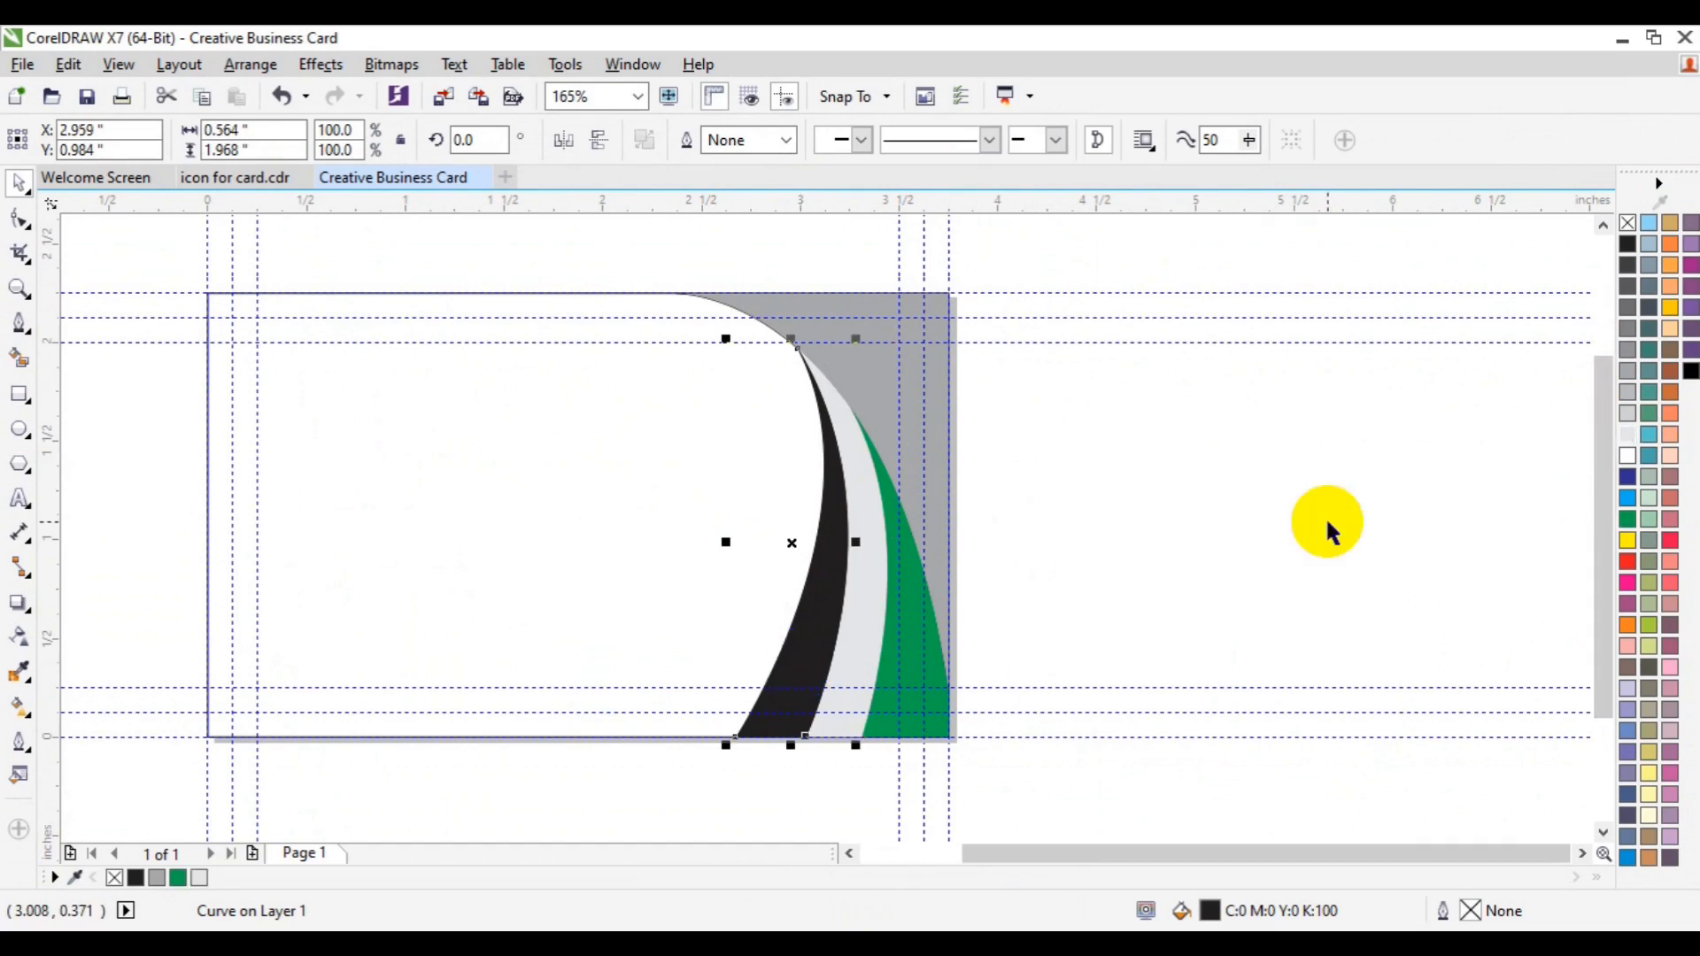
{"action": "left_click", "coordinate": [1627, 399]}
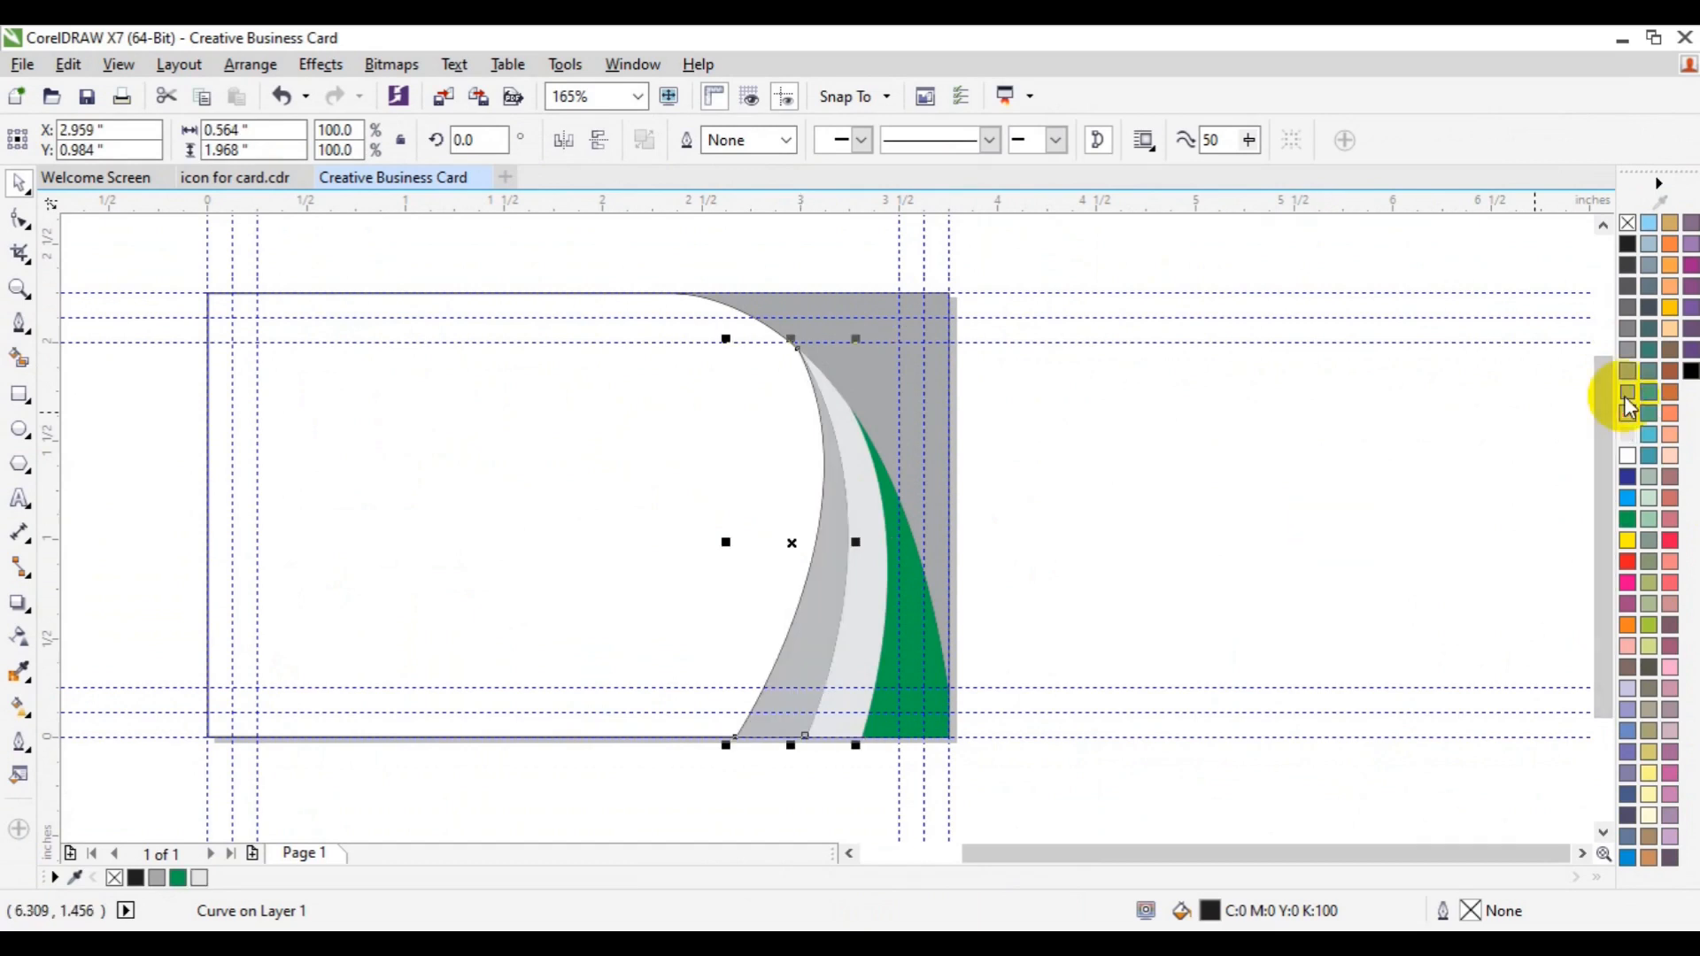
{"action": "left_click", "coordinate": [1628, 403]}
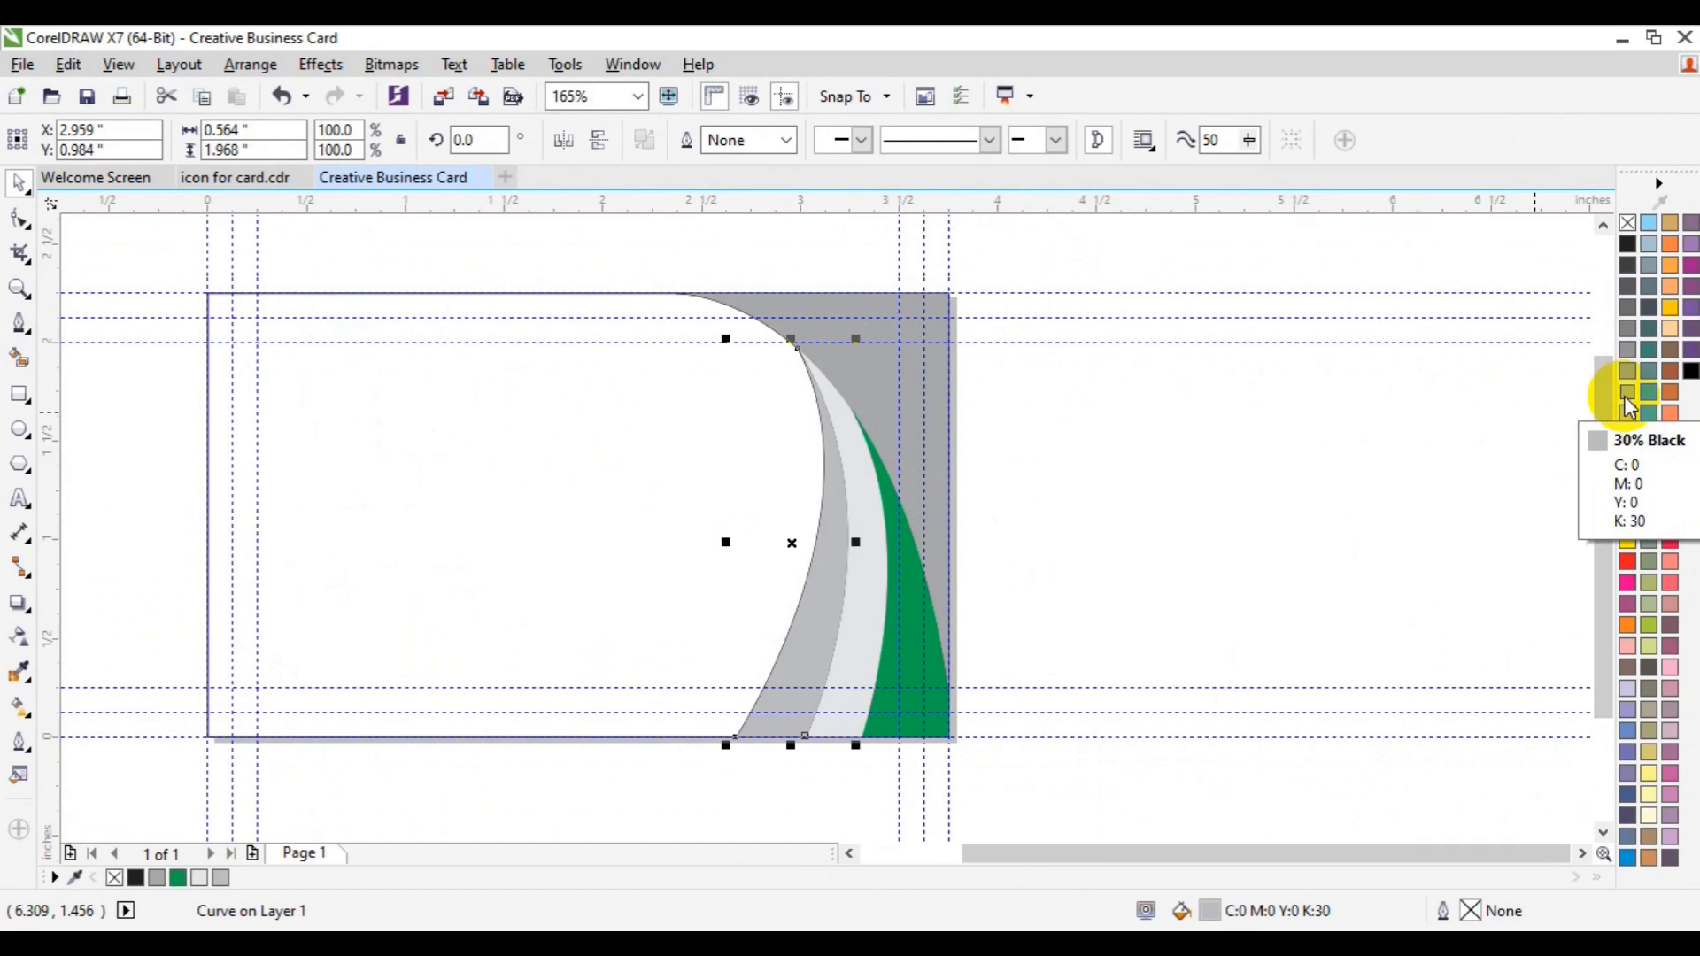
Step: Remove the outline from all the curves and filled shapes on the card's right side
{"action": "left_click_drag", "start_coordinate": [584, 232], "coordinate": [1010, 777]}
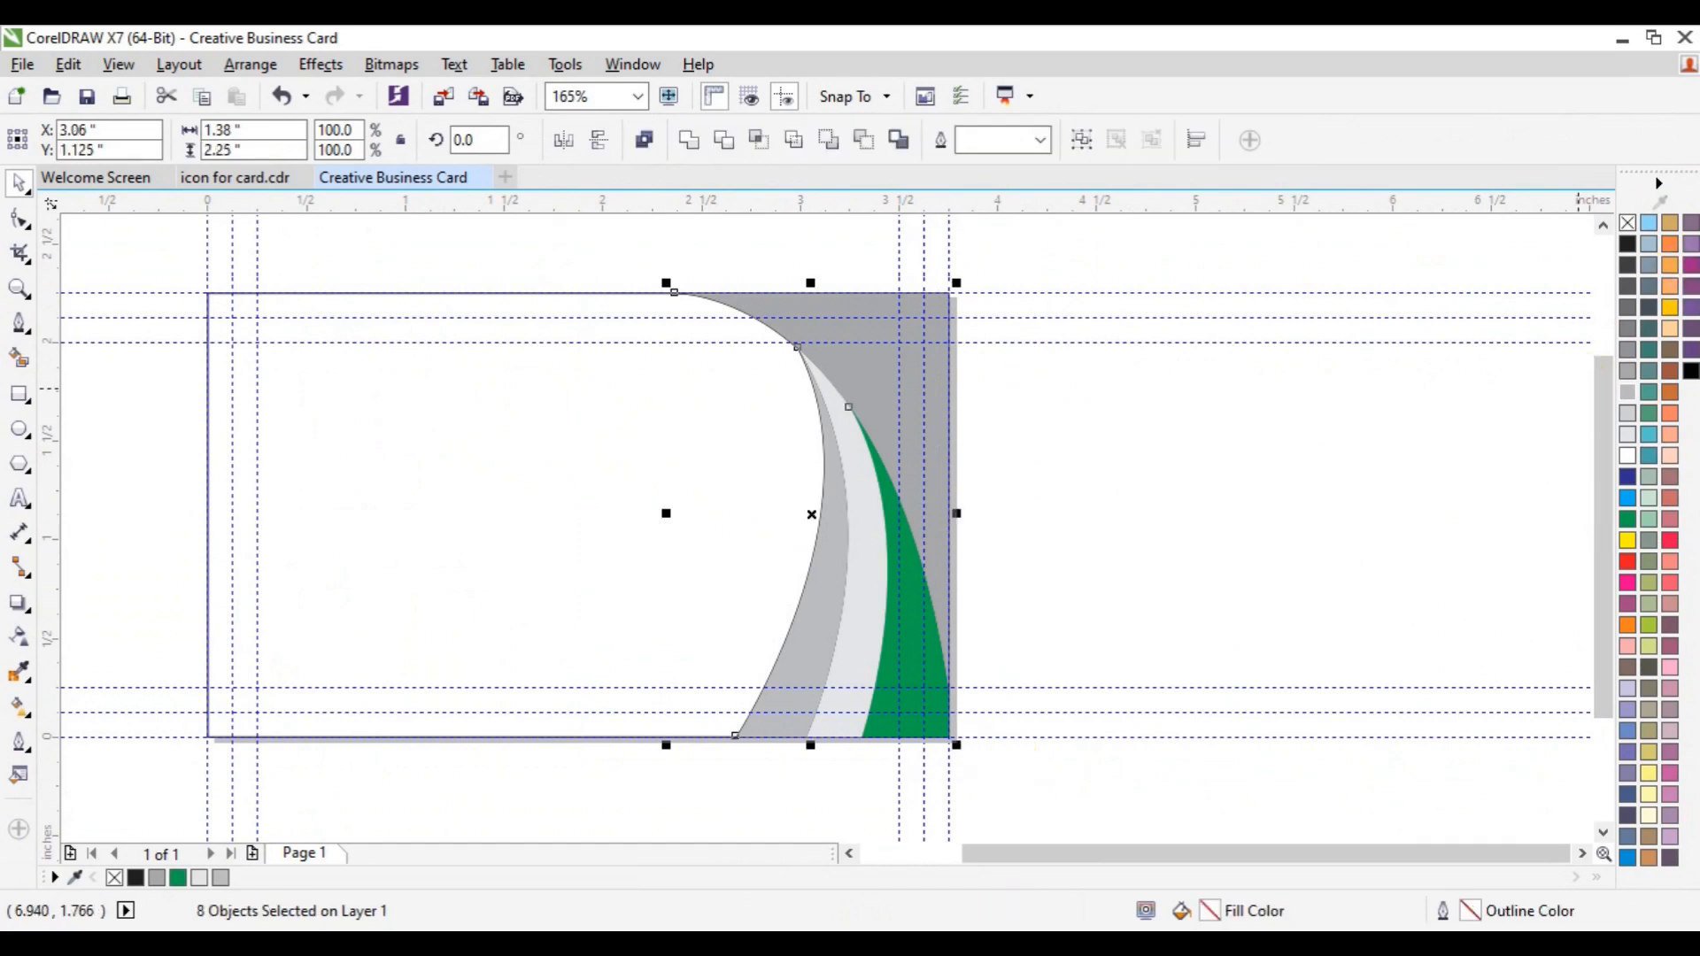
{"action": "left_click", "coordinate": [1647, 241]}
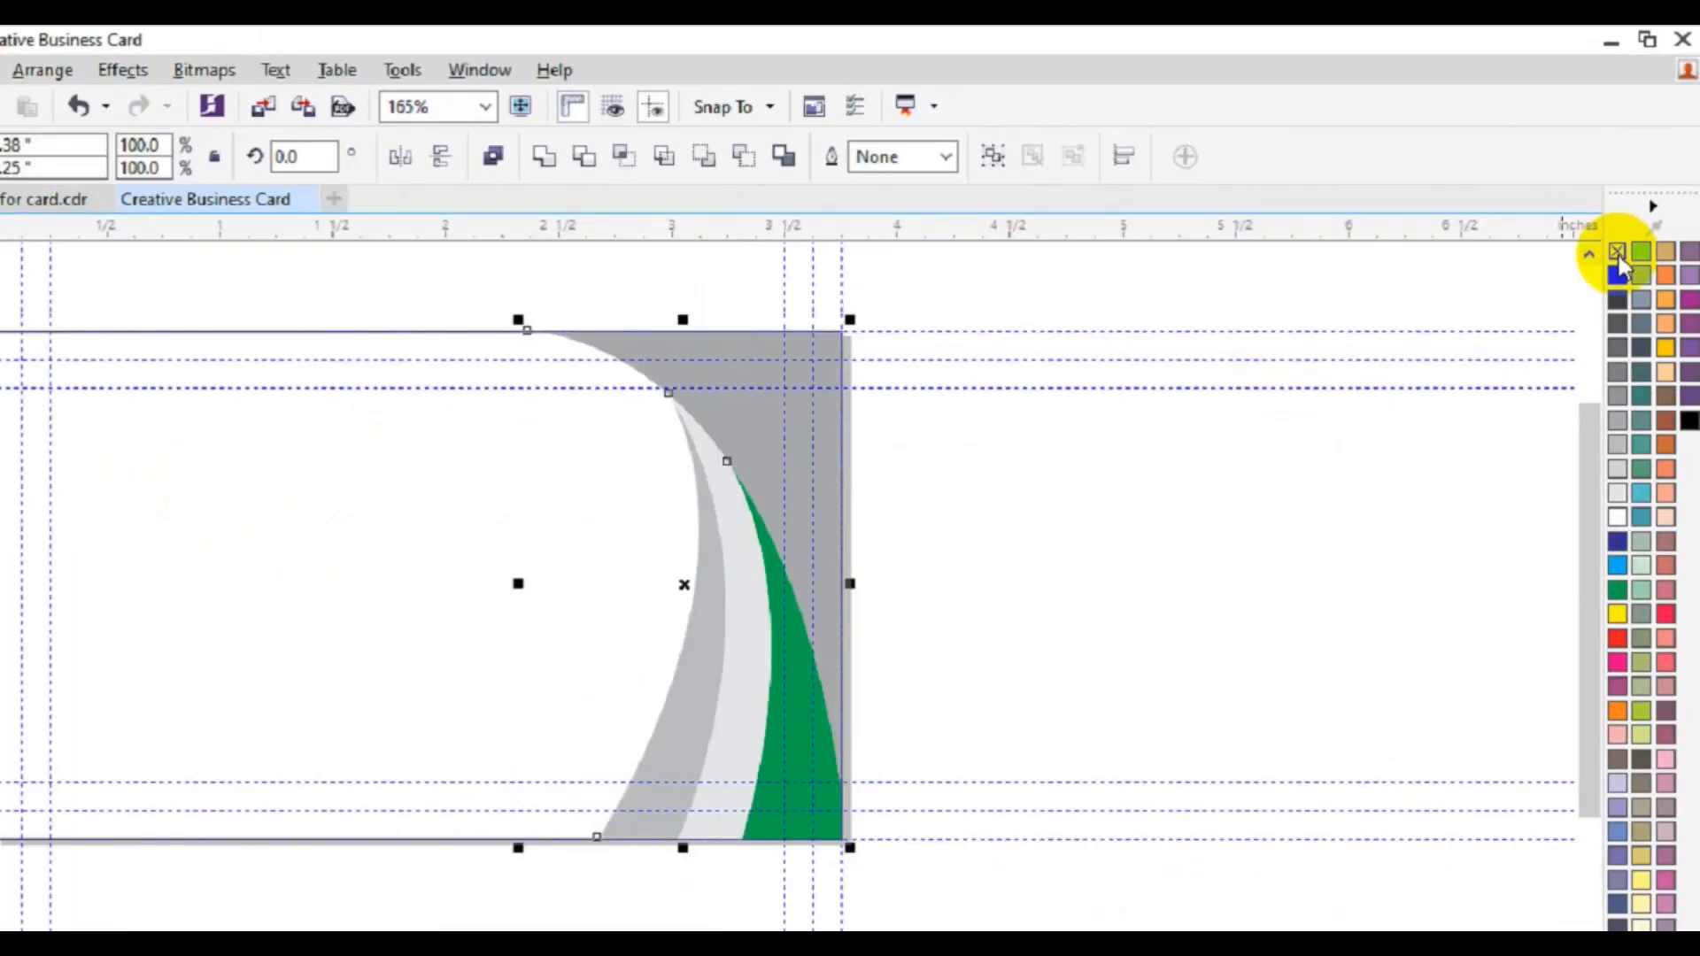
{"action": "left_click", "coordinate": [637, 950]}
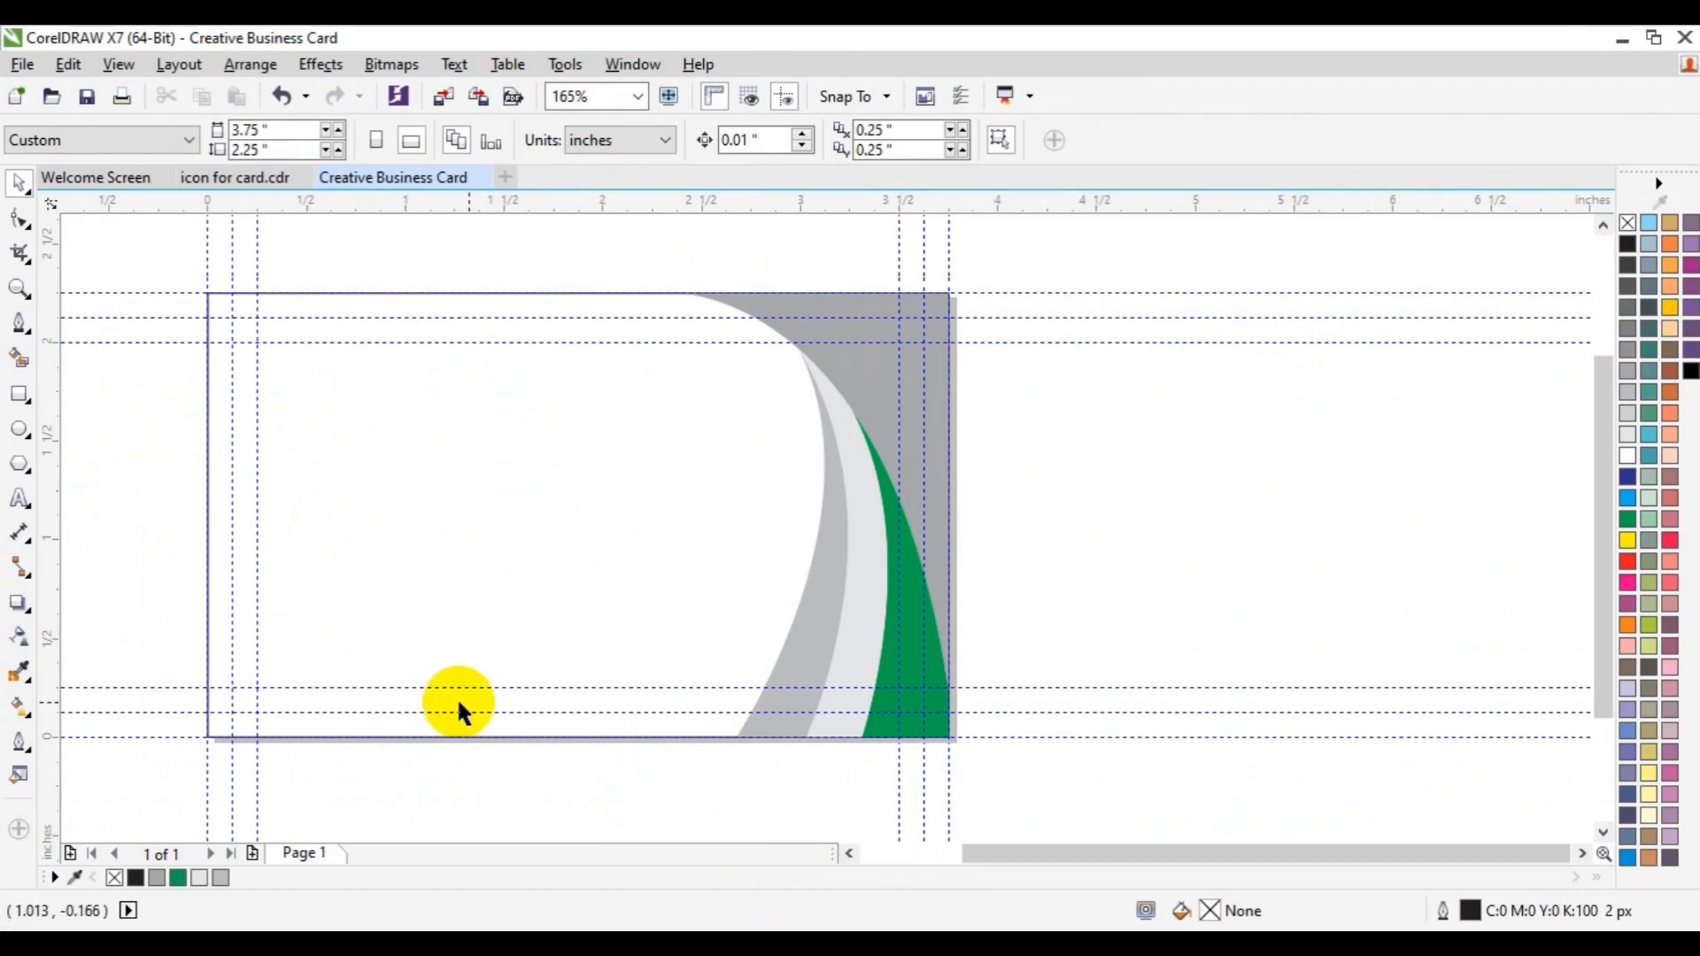
Step: Set the upper-right corner shape's fill to dark navy, C91 M76 Y46 K71, and close the Smadav windows that interrupt
{"action": "left_click", "coordinate": [871, 388]}
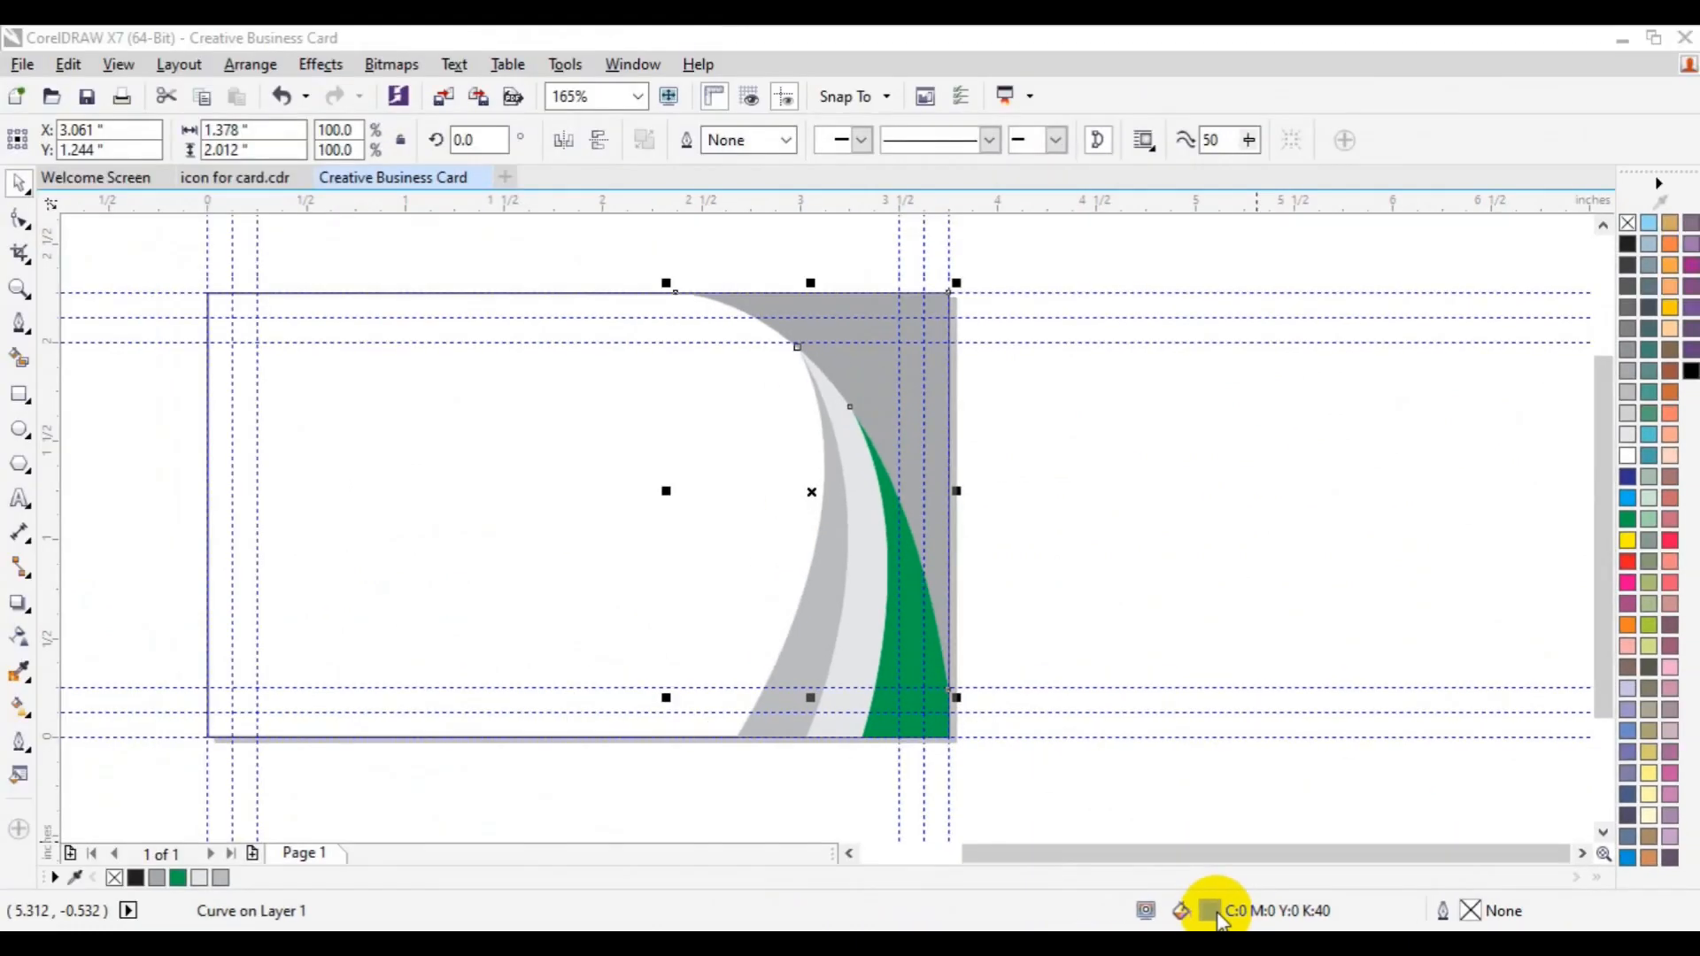
{"action": "double_click", "coordinate": [1186, 910]}
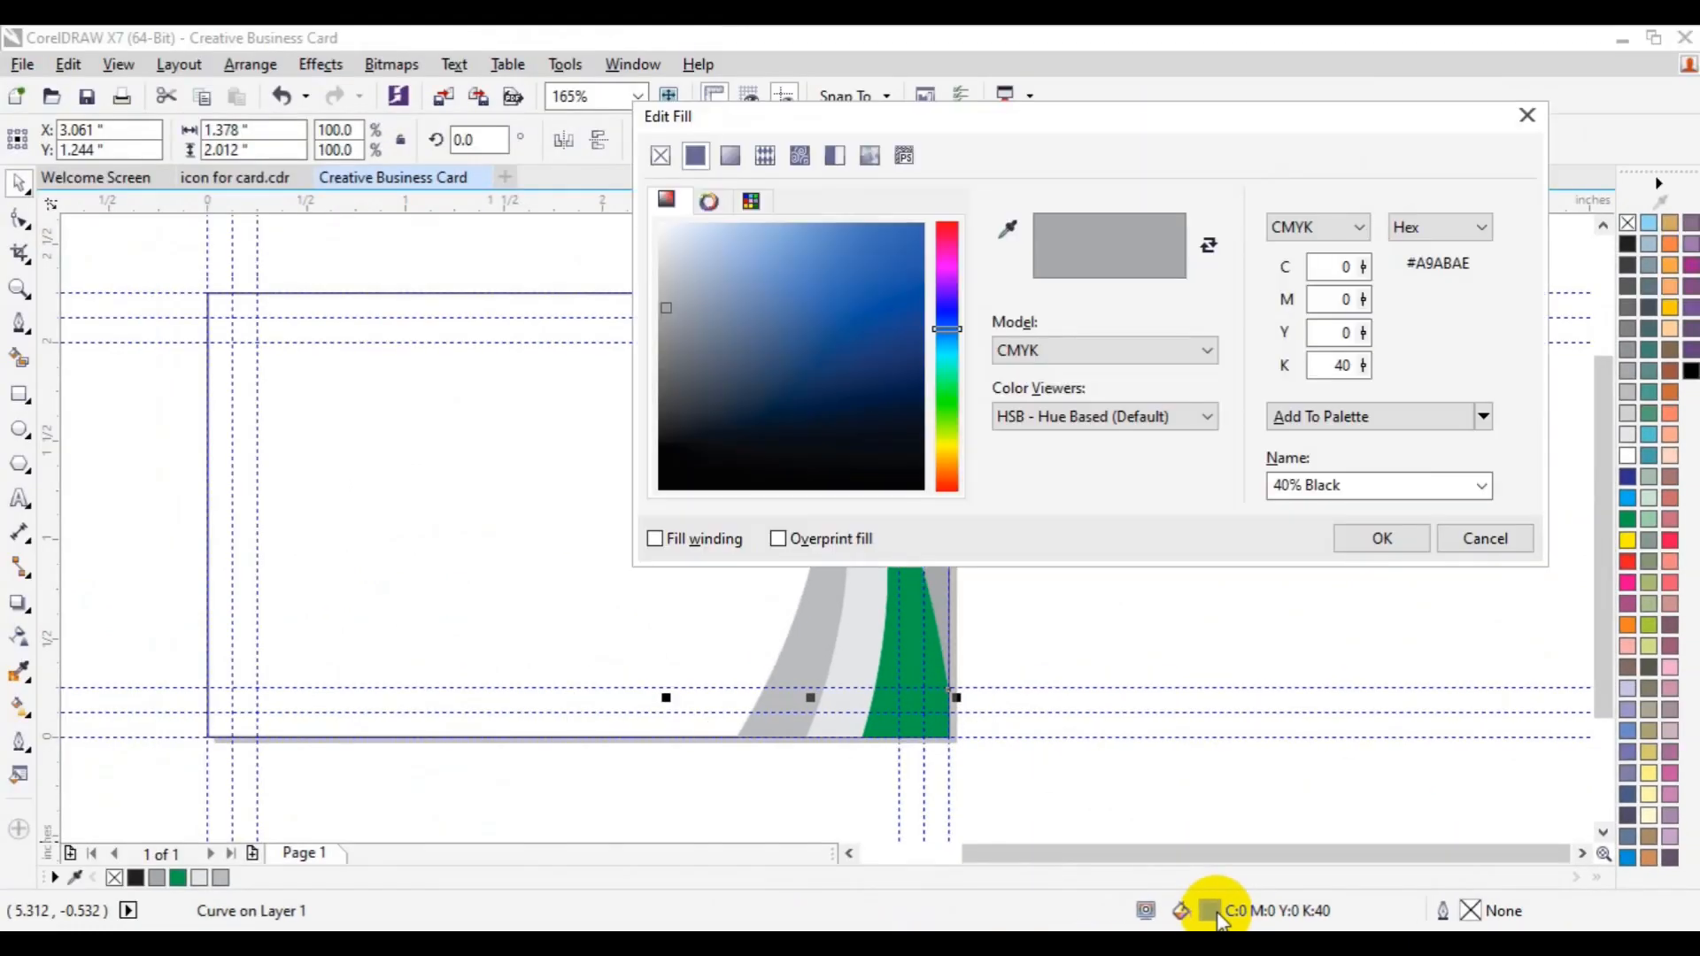
{"action": "left_click", "coordinate": [890, 416]}
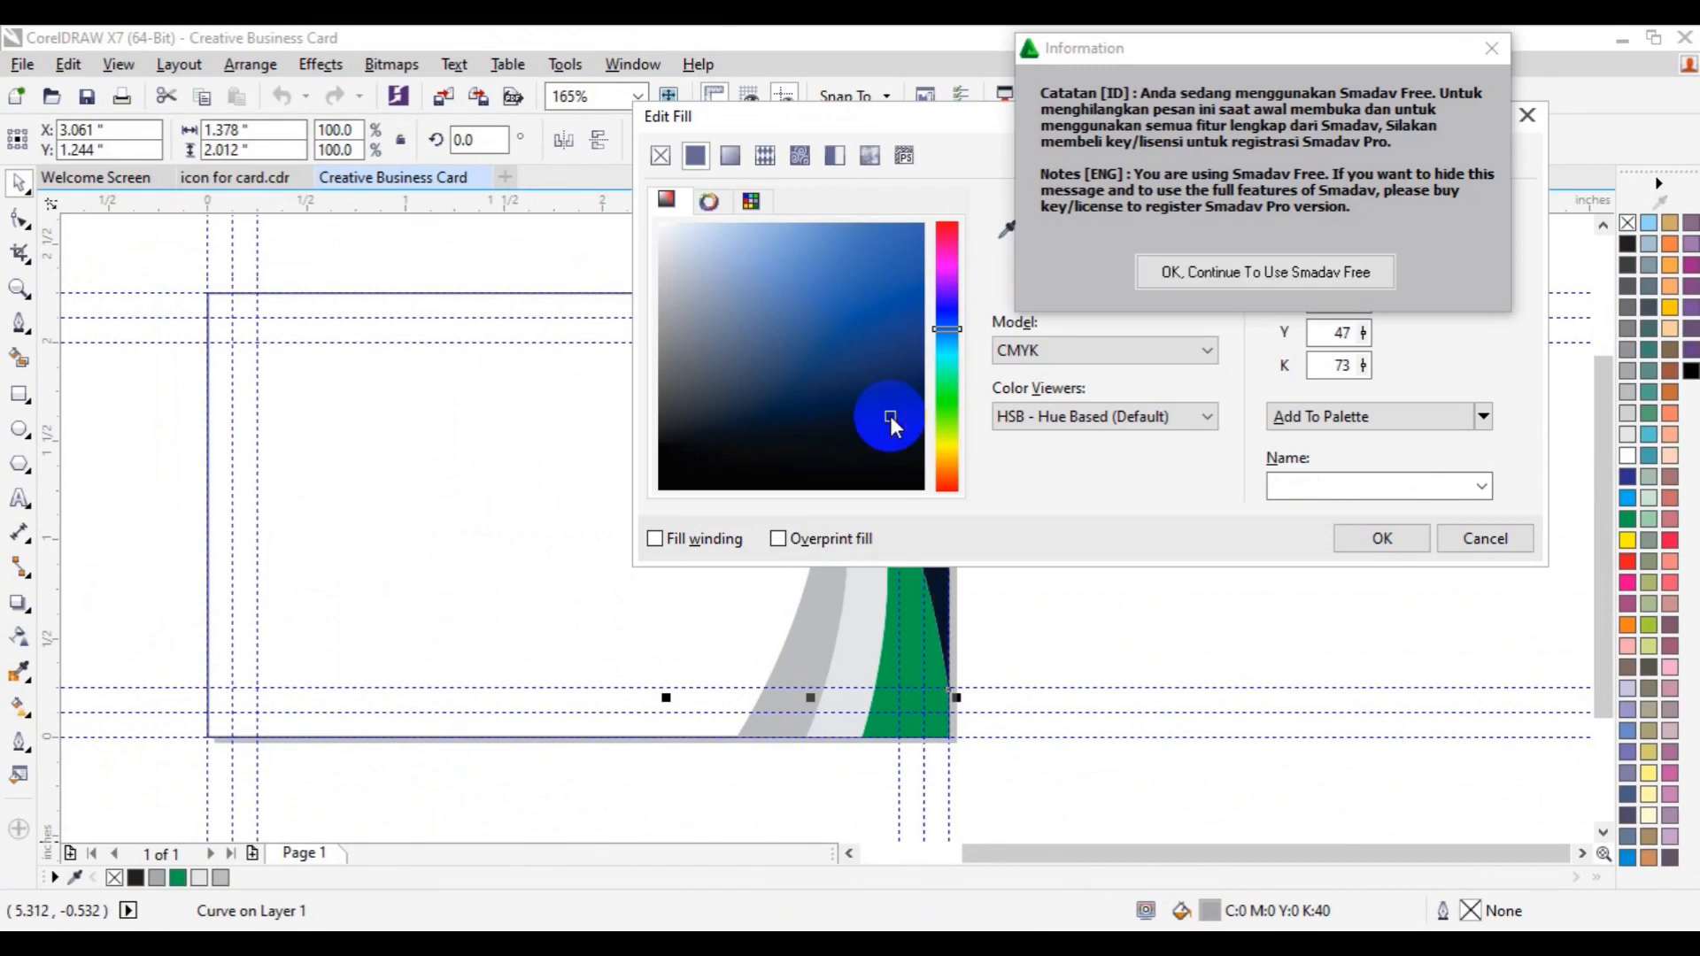
{"action": "left_click", "coordinate": [1231, 289]}
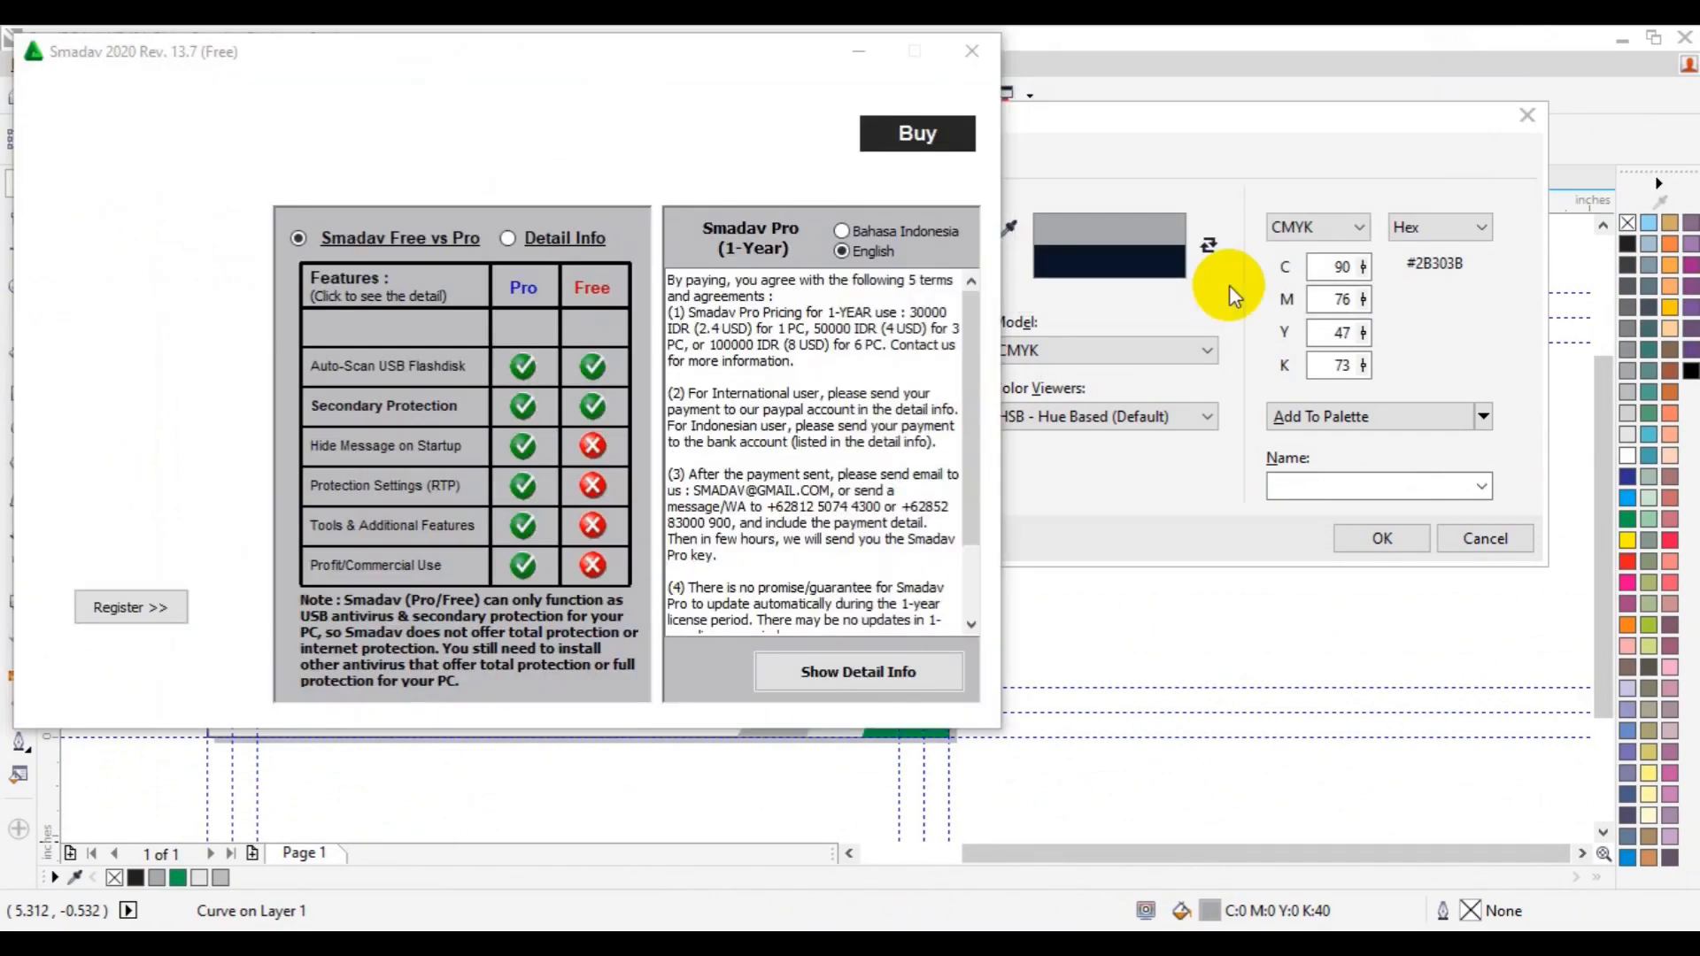
{"action": "left_click", "coordinate": [974, 53]}
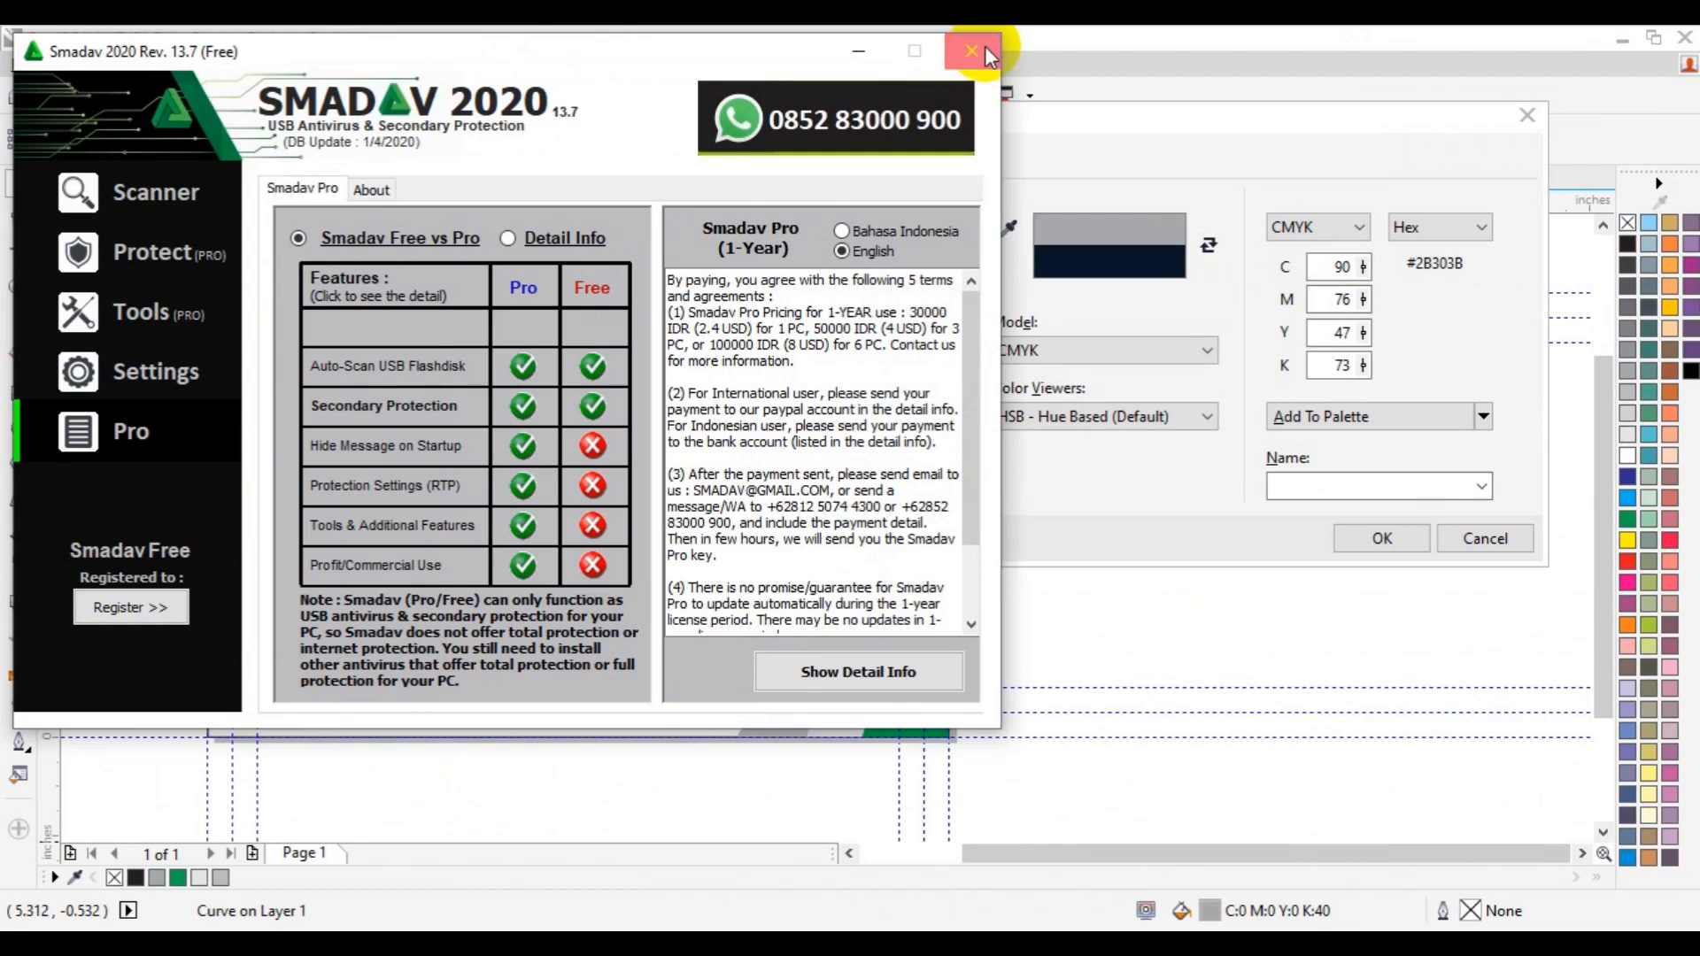
{"action": "left_click", "coordinate": [972, 52]}
{"action": "left_click", "coordinate": [867, 415]}
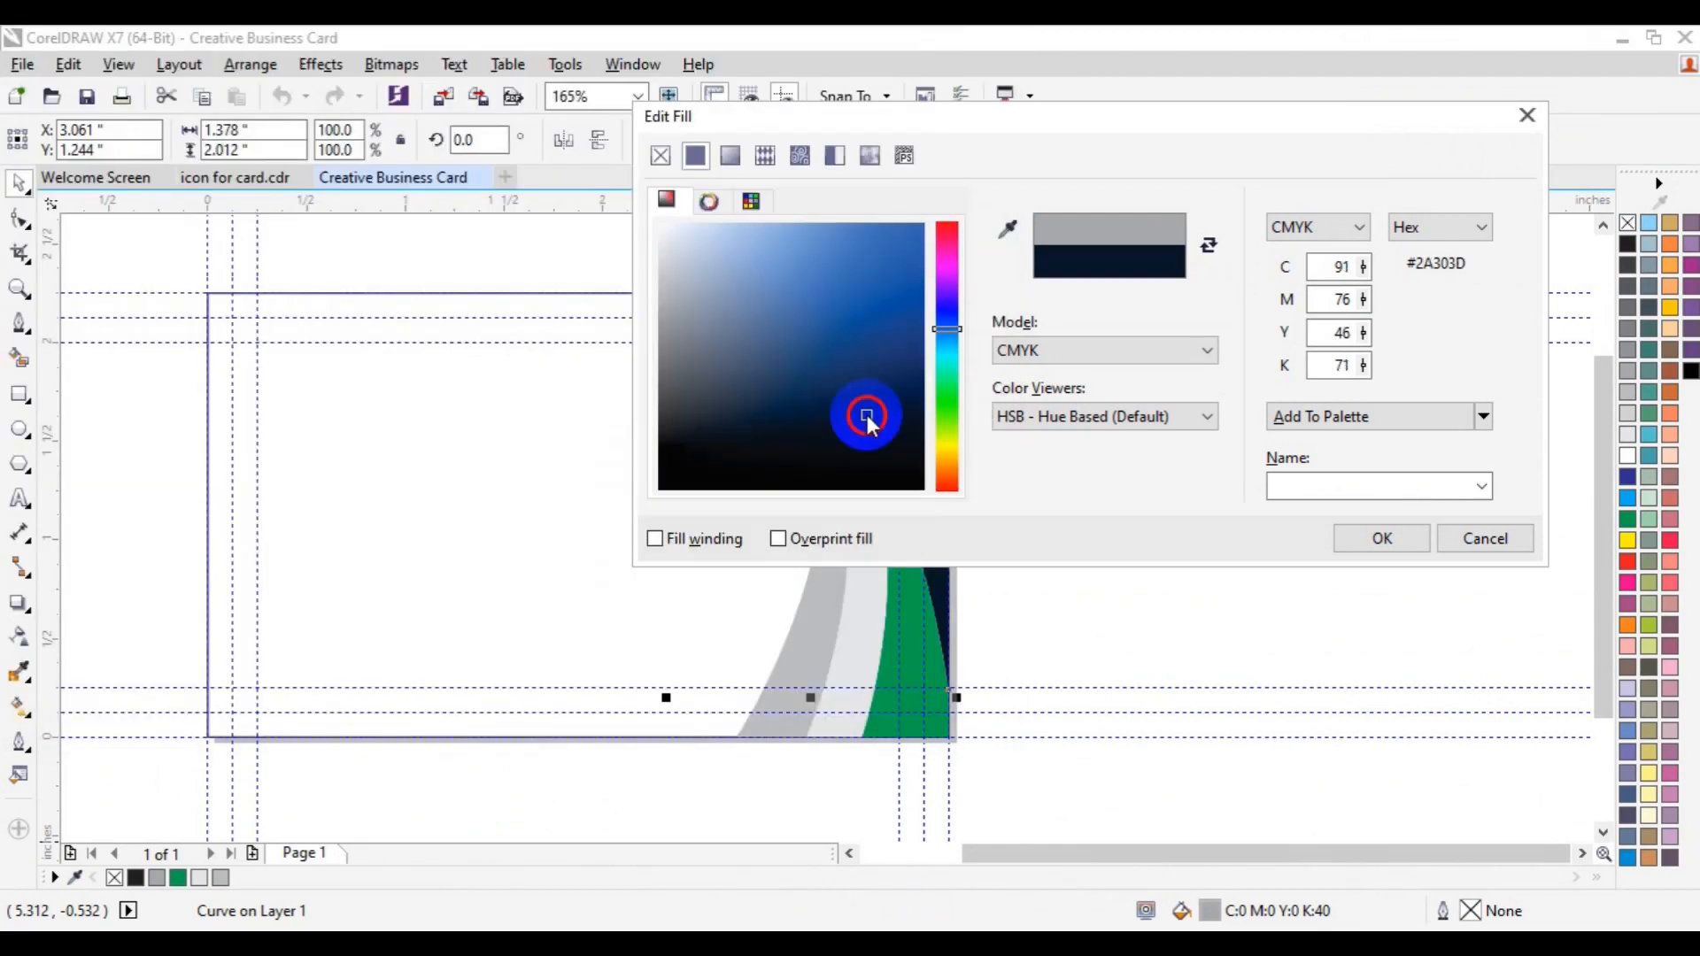
{"action": "left_click", "coordinate": [1397, 537]}
Step: Recolour the outermost curved band from green to amber orange, C7 M49 Y100 K0
{"action": "left_click", "coordinate": [918, 631]}
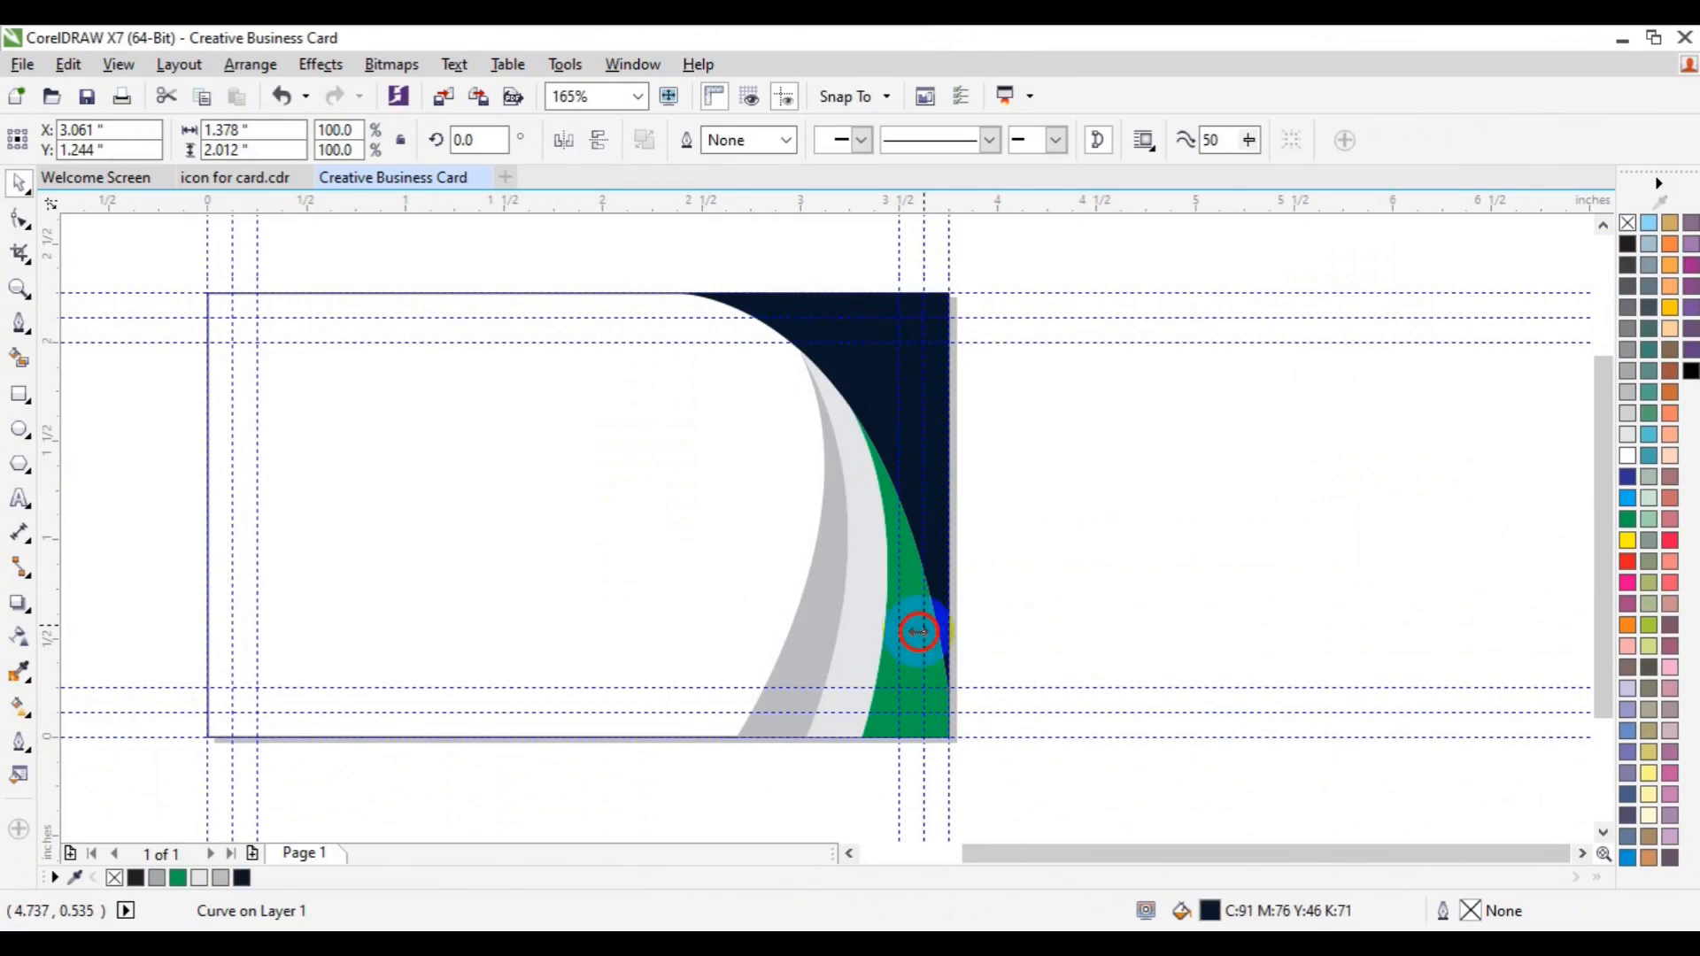
{"action": "left_click", "coordinate": [916, 669]}
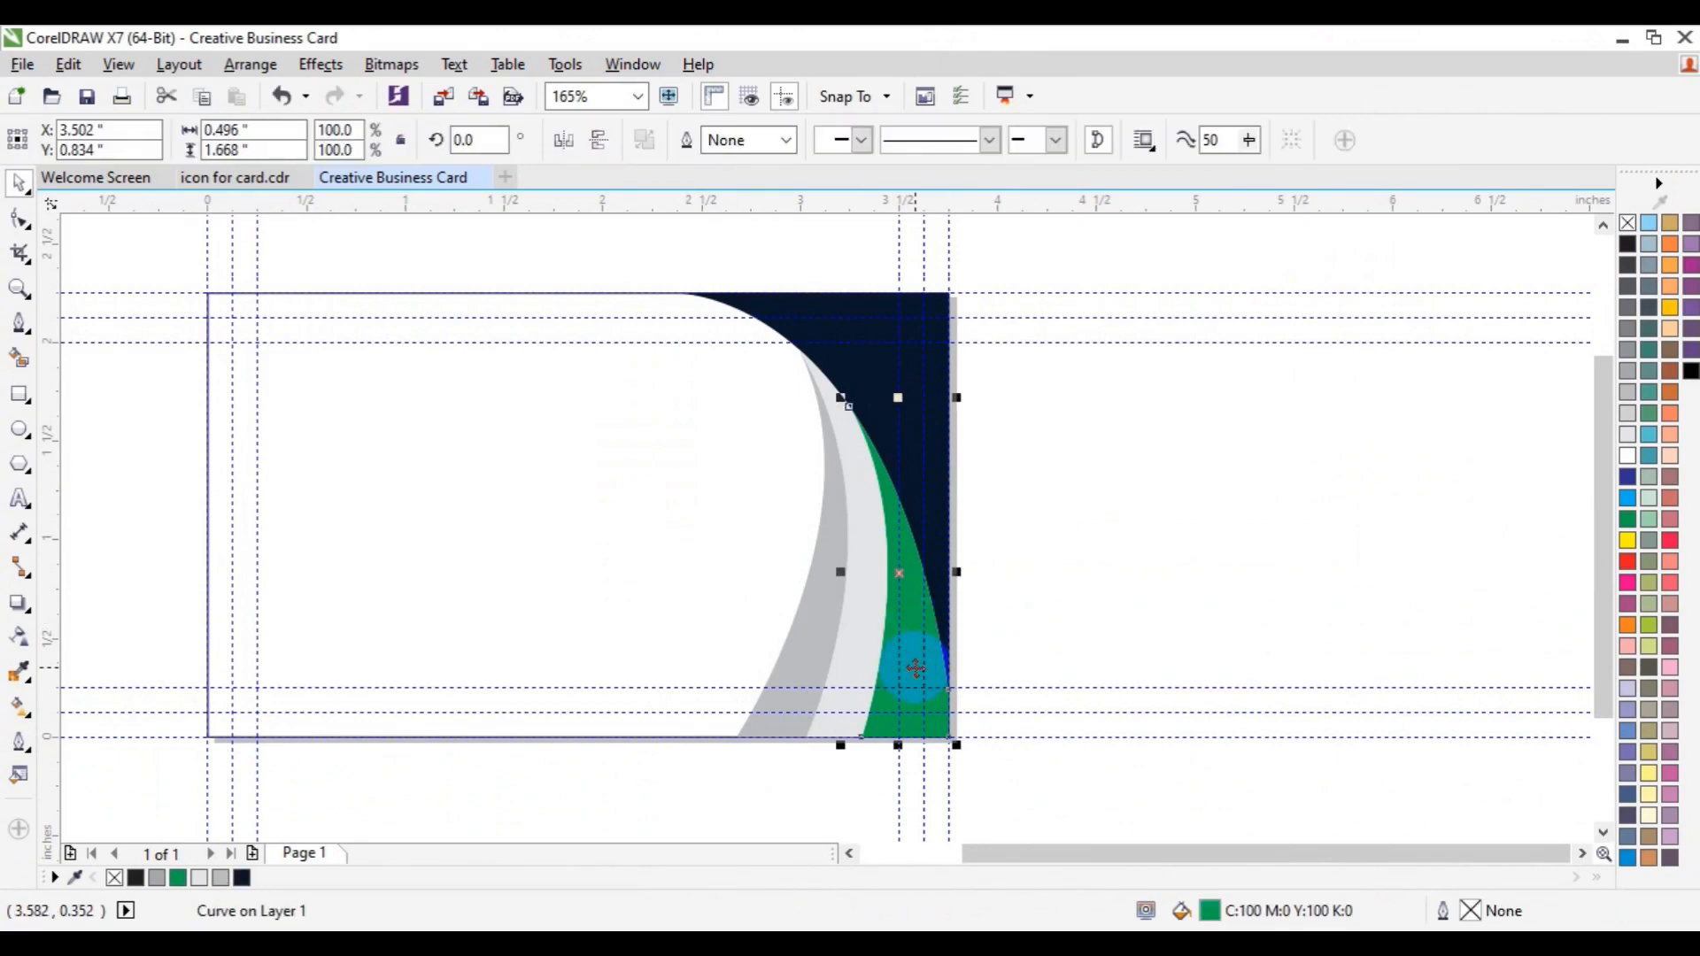
{"action": "left_click", "coordinate": [1212, 914]}
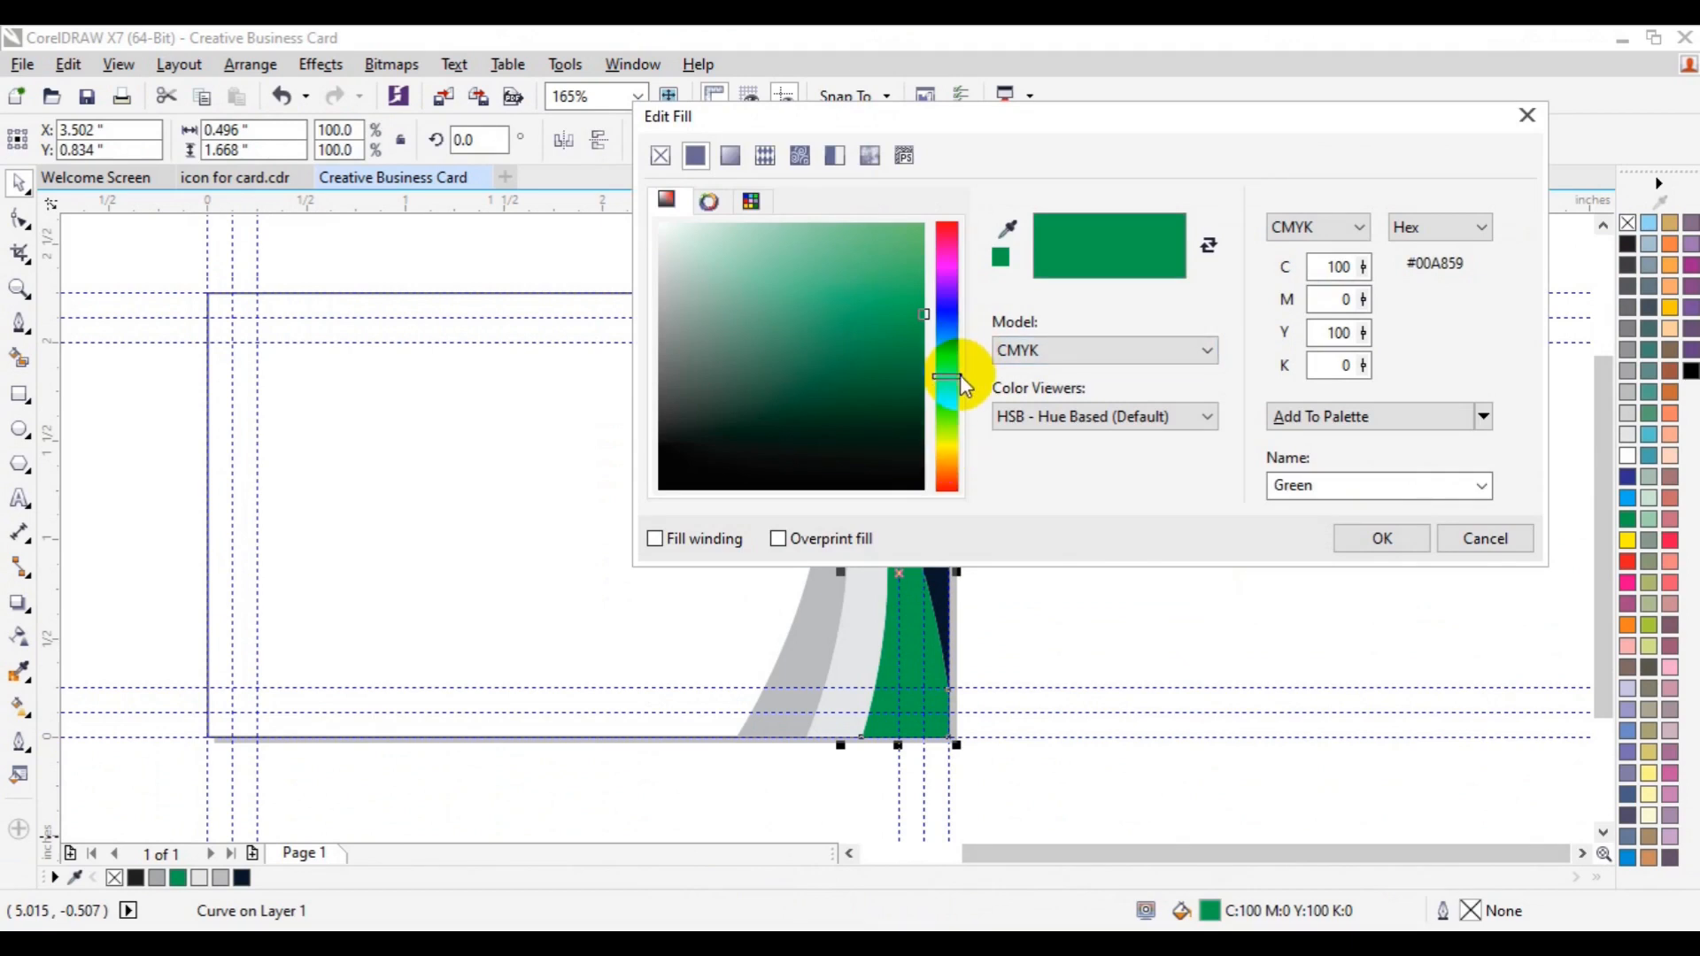
{"action": "left_click_drag", "start_coordinate": [960, 374], "coordinate": [967, 466]}
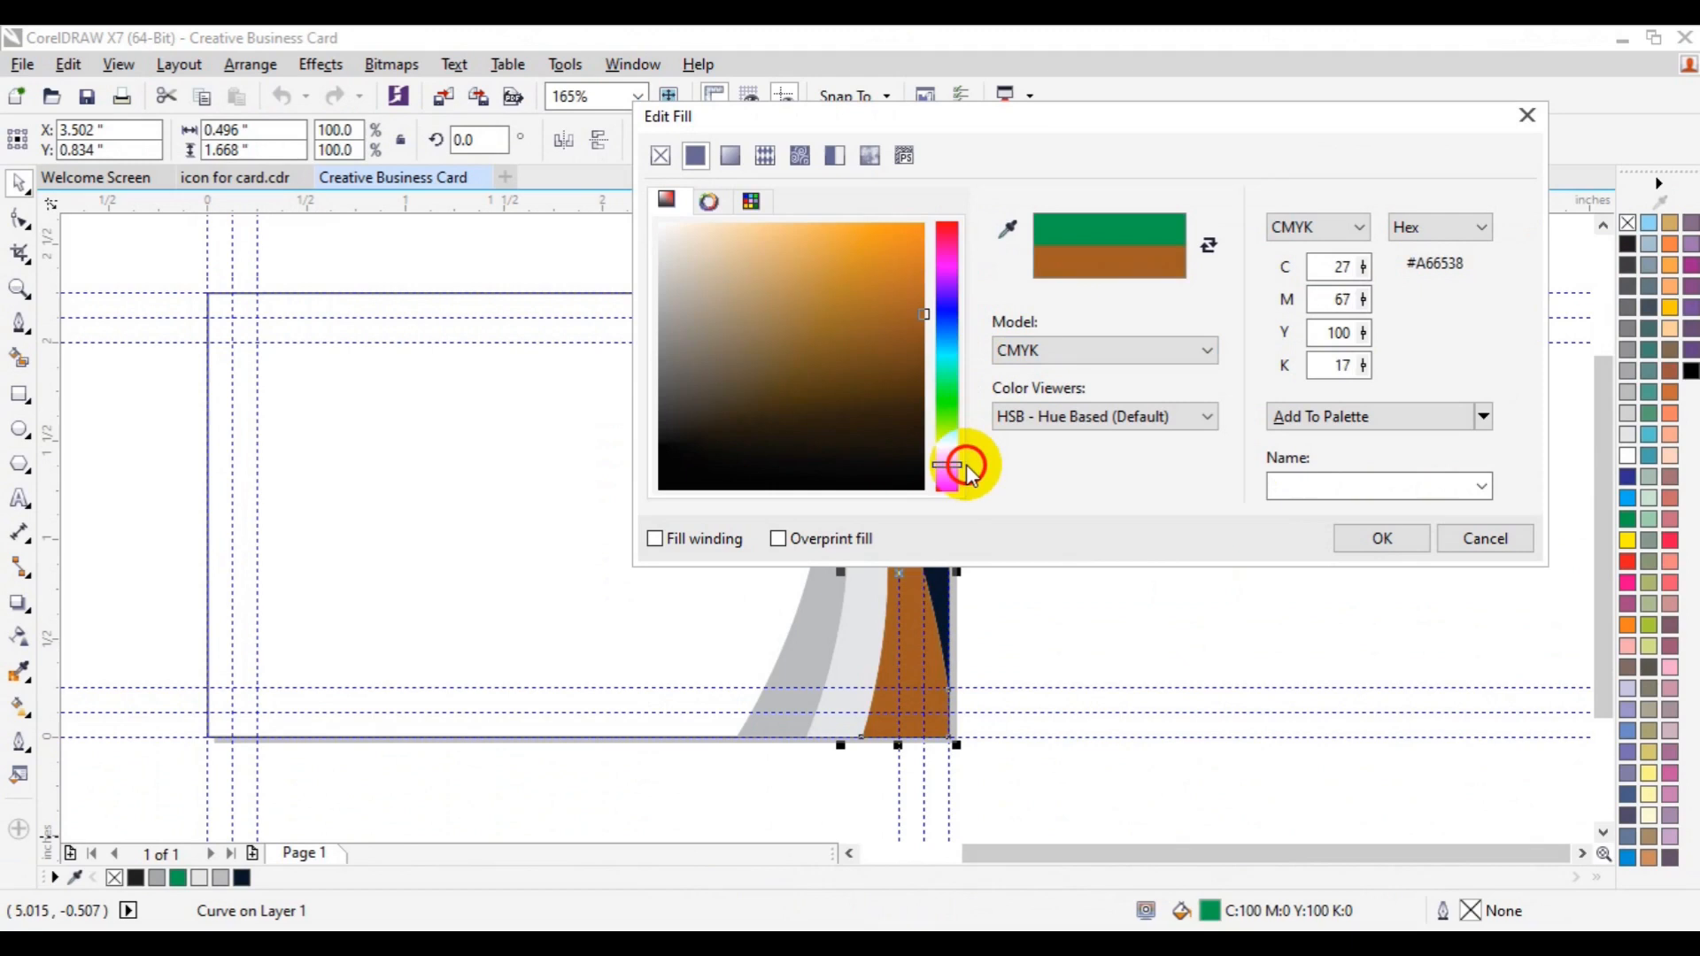
{"action": "left_click", "coordinate": [908, 246]}
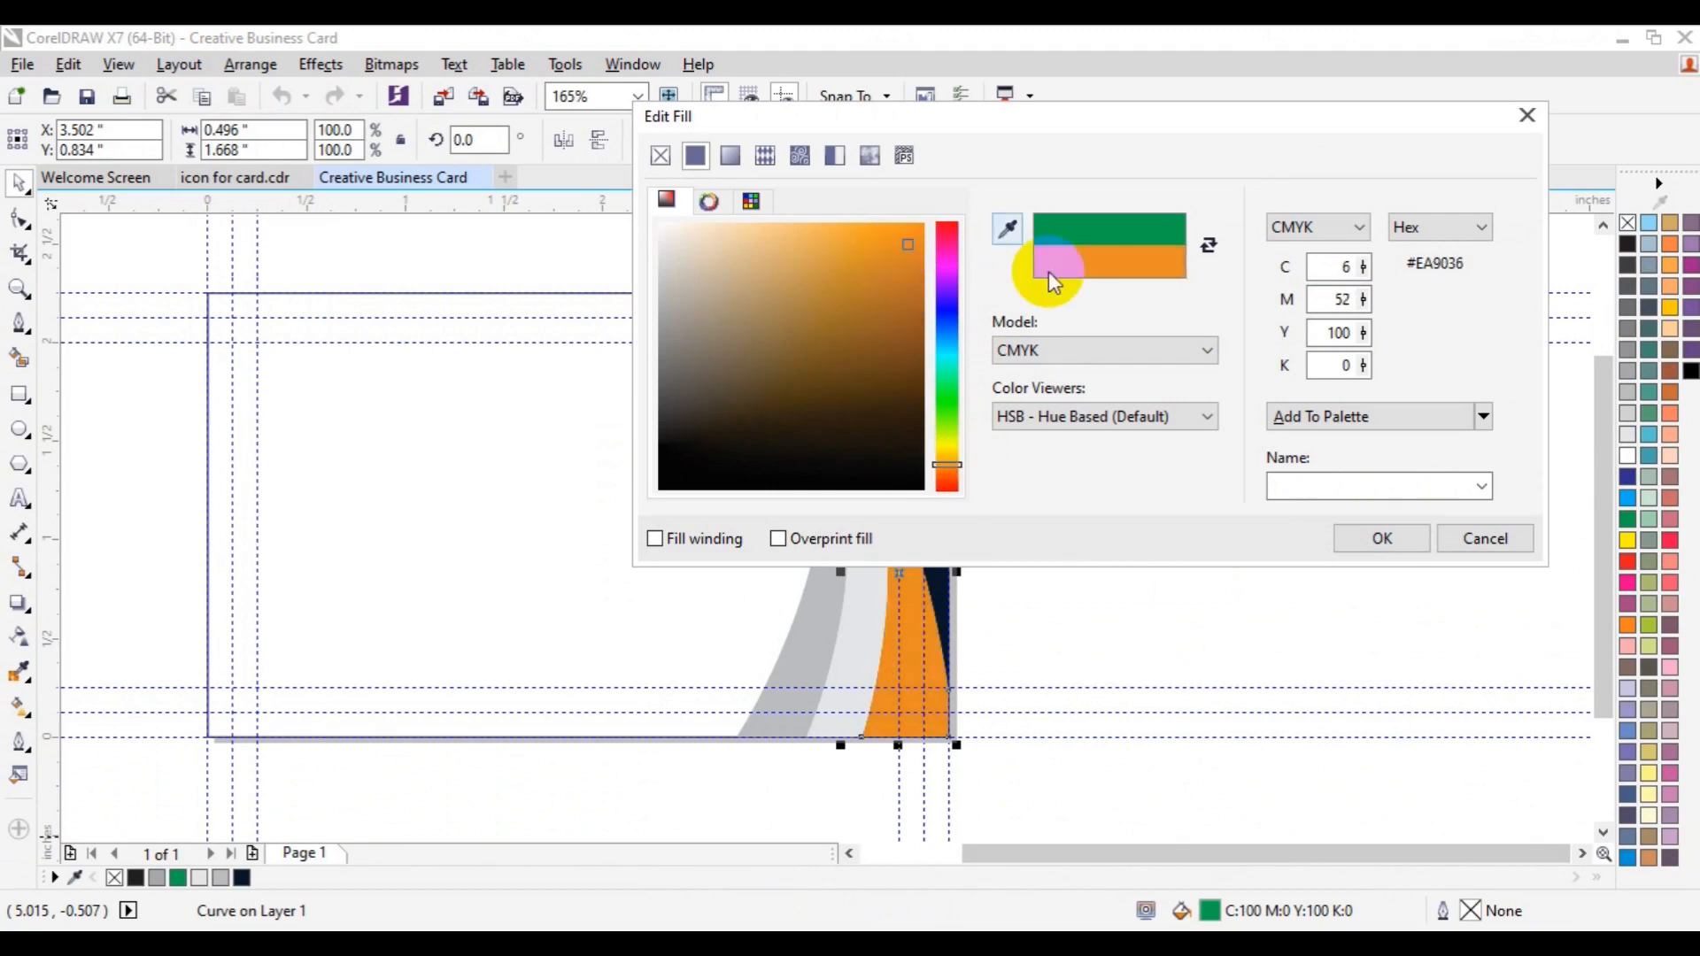
{"action": "left_click_drag", "start_coordinate": [1271, 125], "coordinate": [1507, 52]}
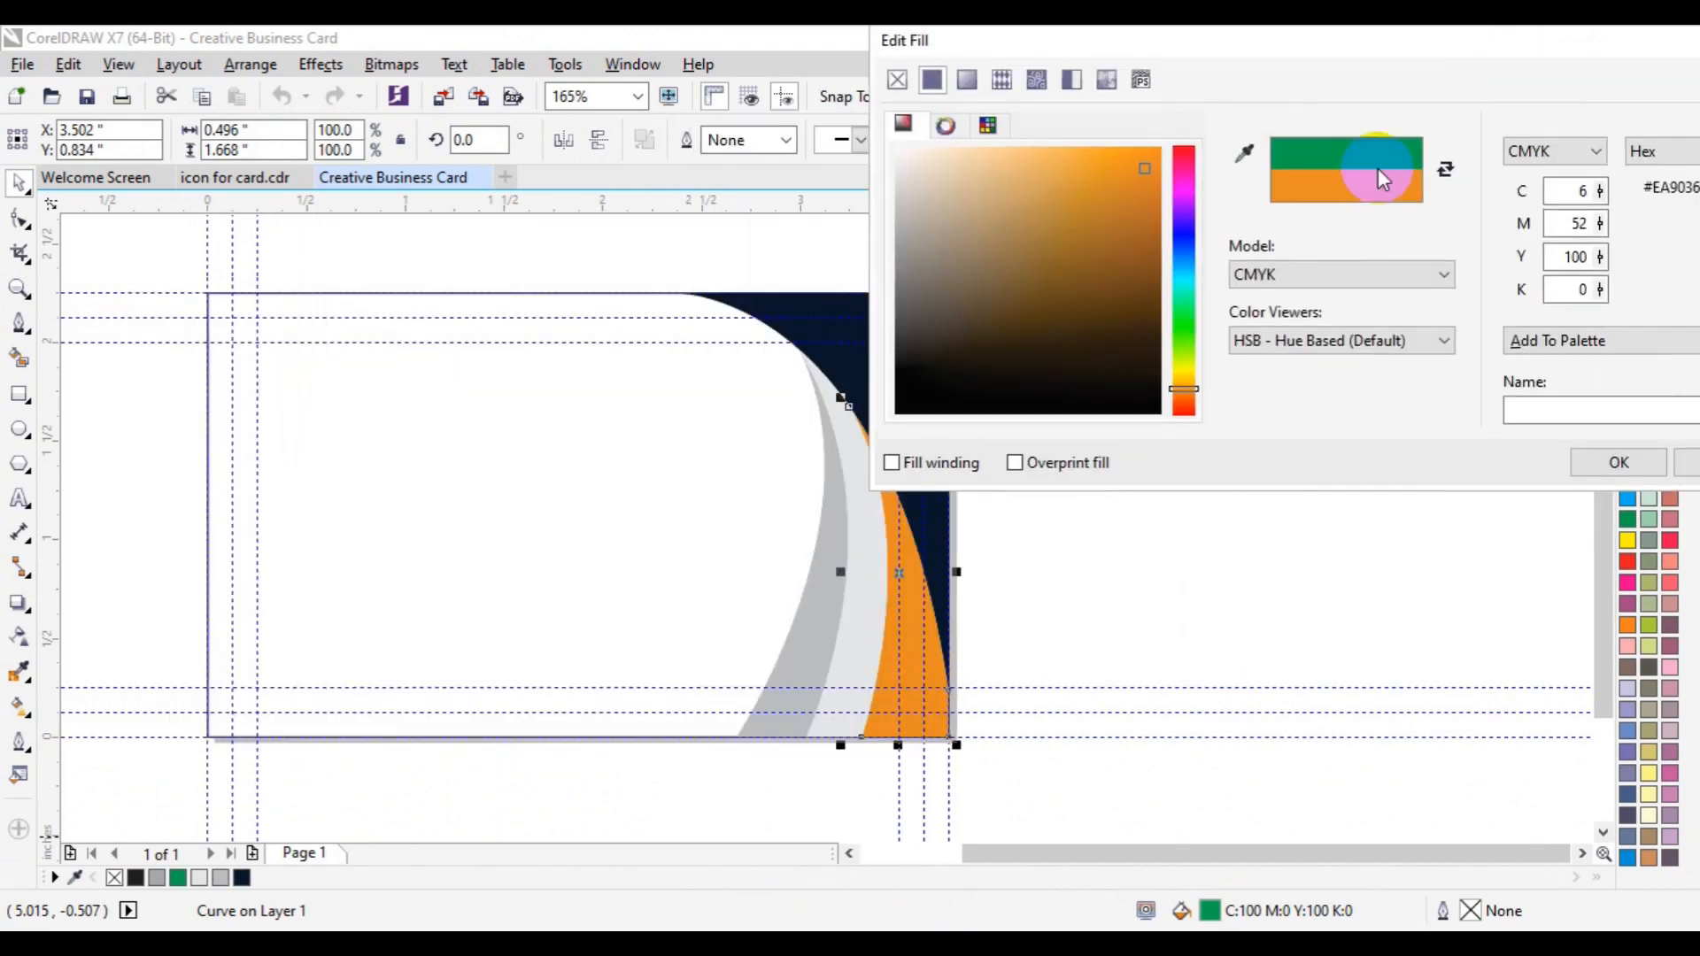
{"action": "left_click", "coordinate": [1128, 171]}
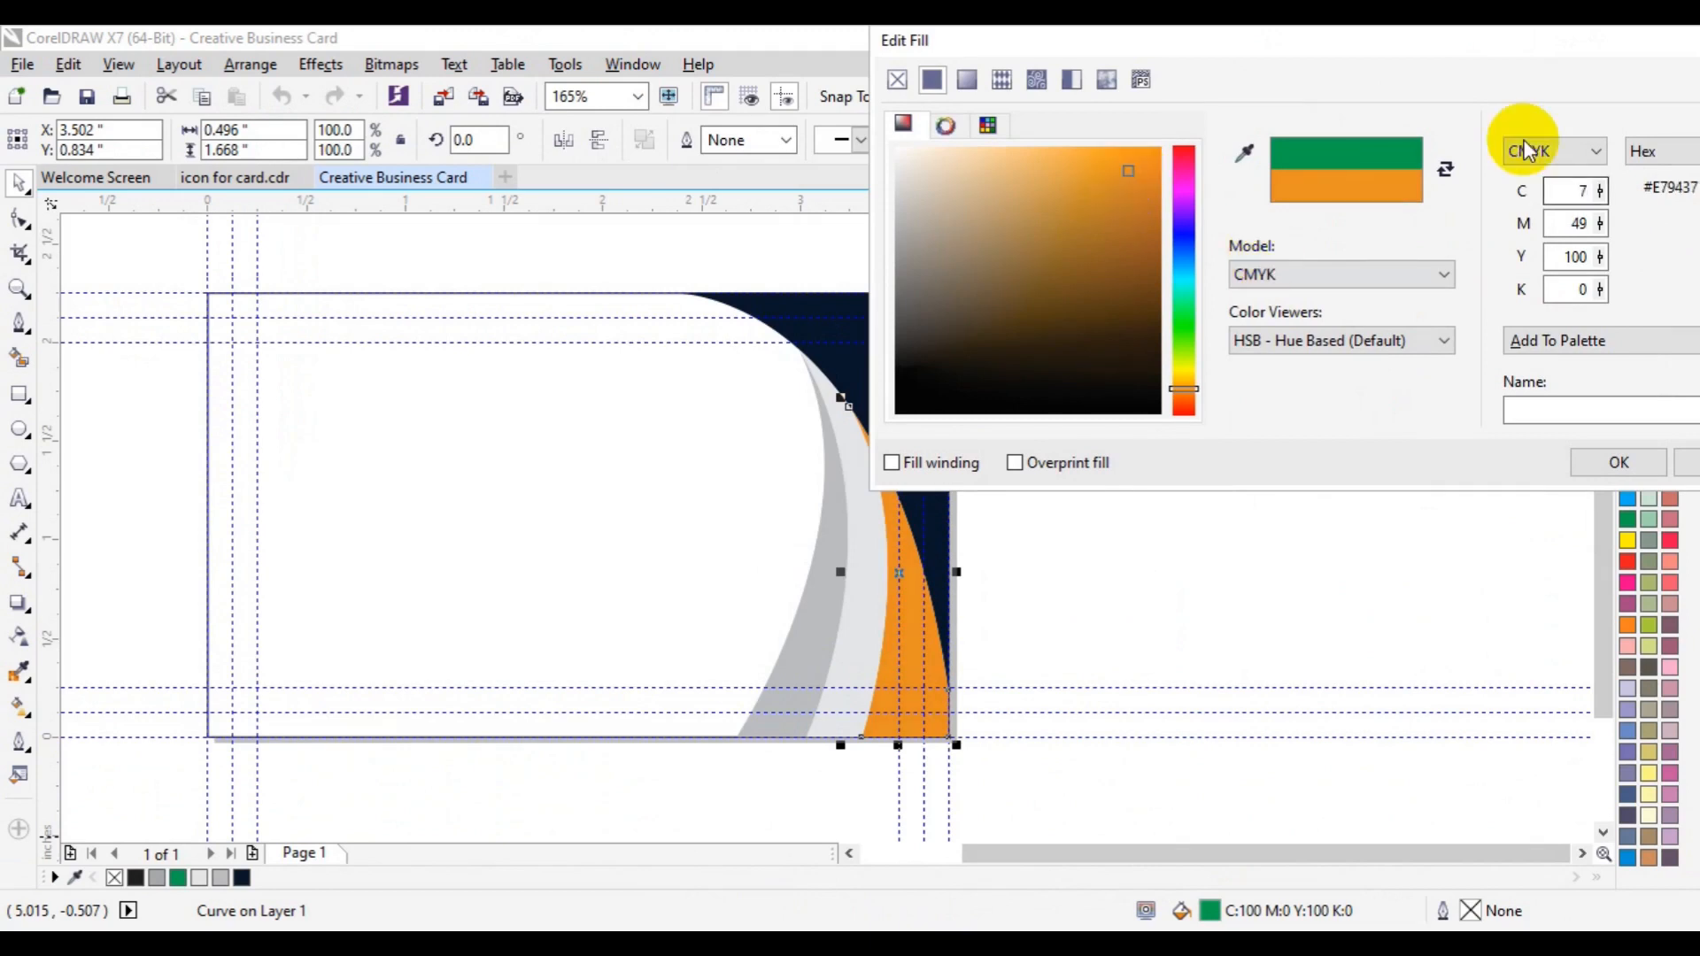
{"action": "left_click", "coordinate": [1496, 60]}
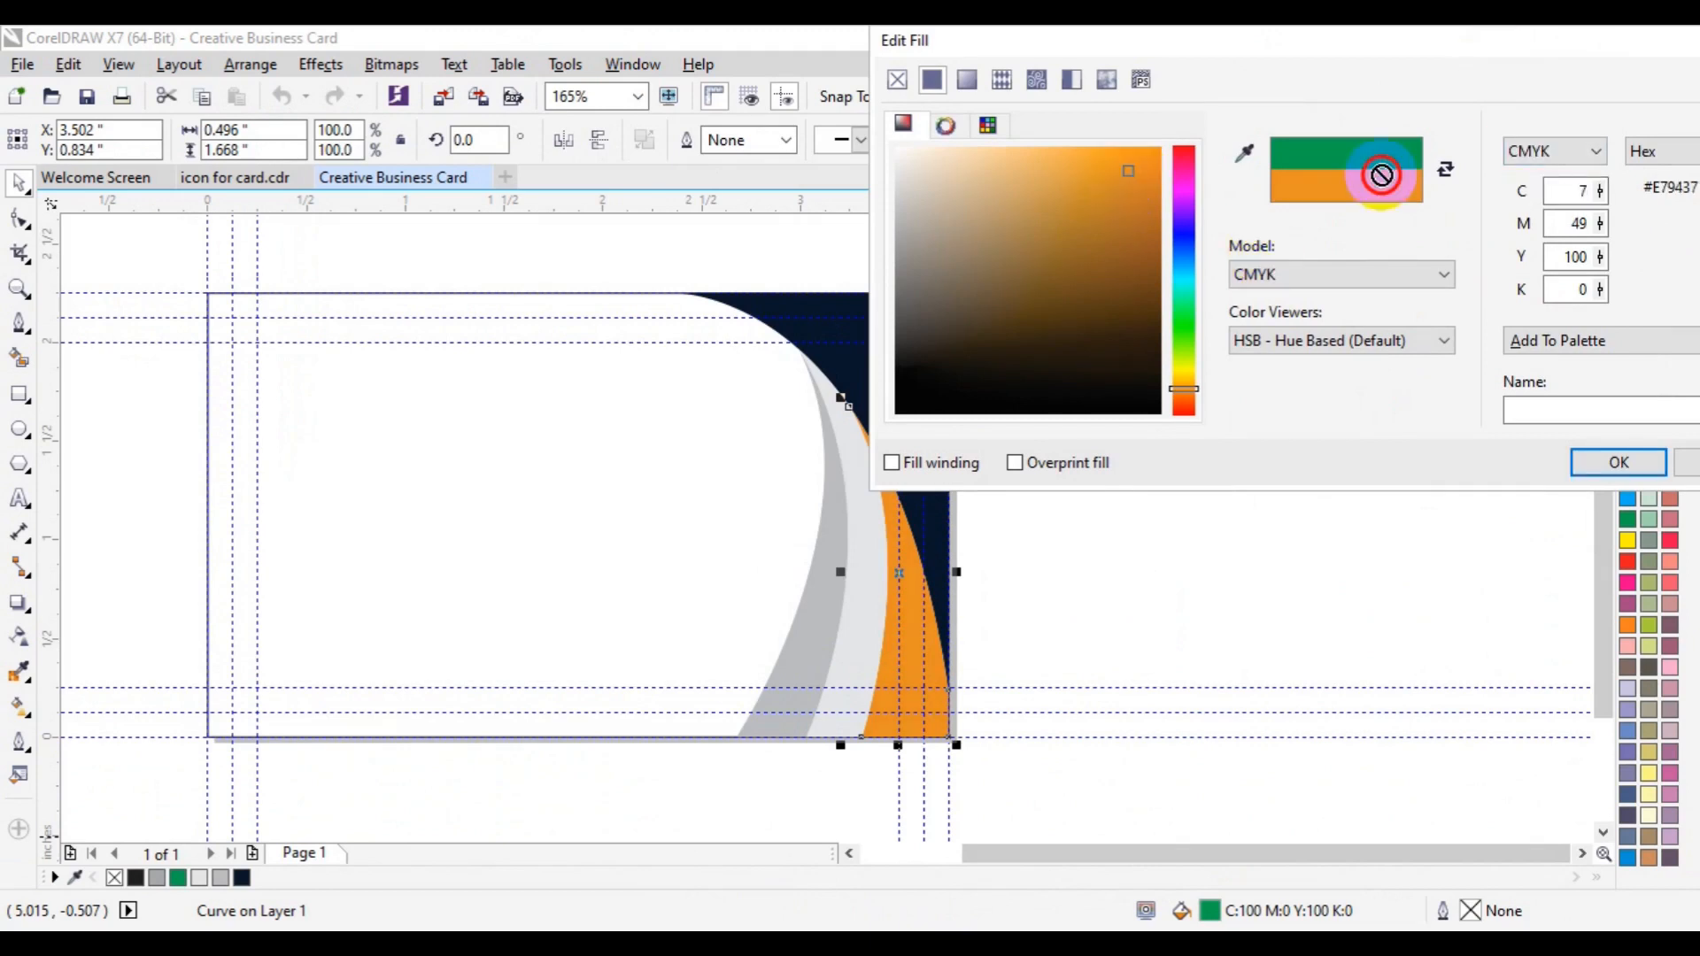
{"action": "left_click_drag", "start_coordinate": [1421, 34], "coordinate": [1150, 216]}
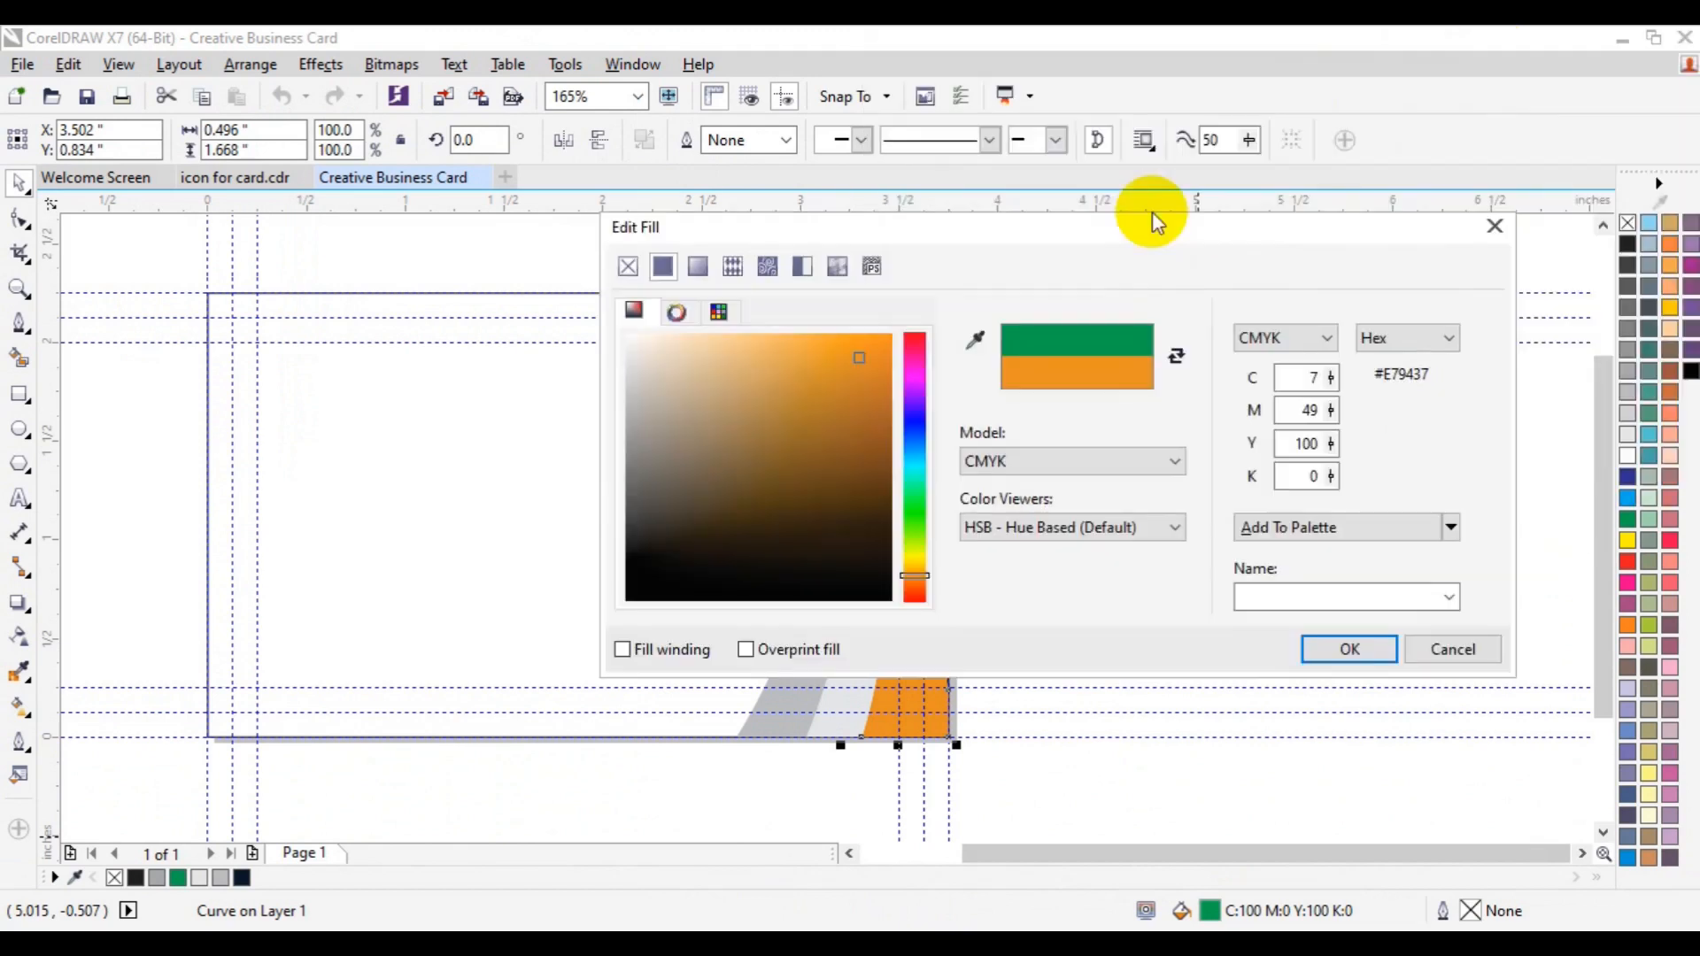
{"action": "left_click", "coordinate": [1336, 649]}
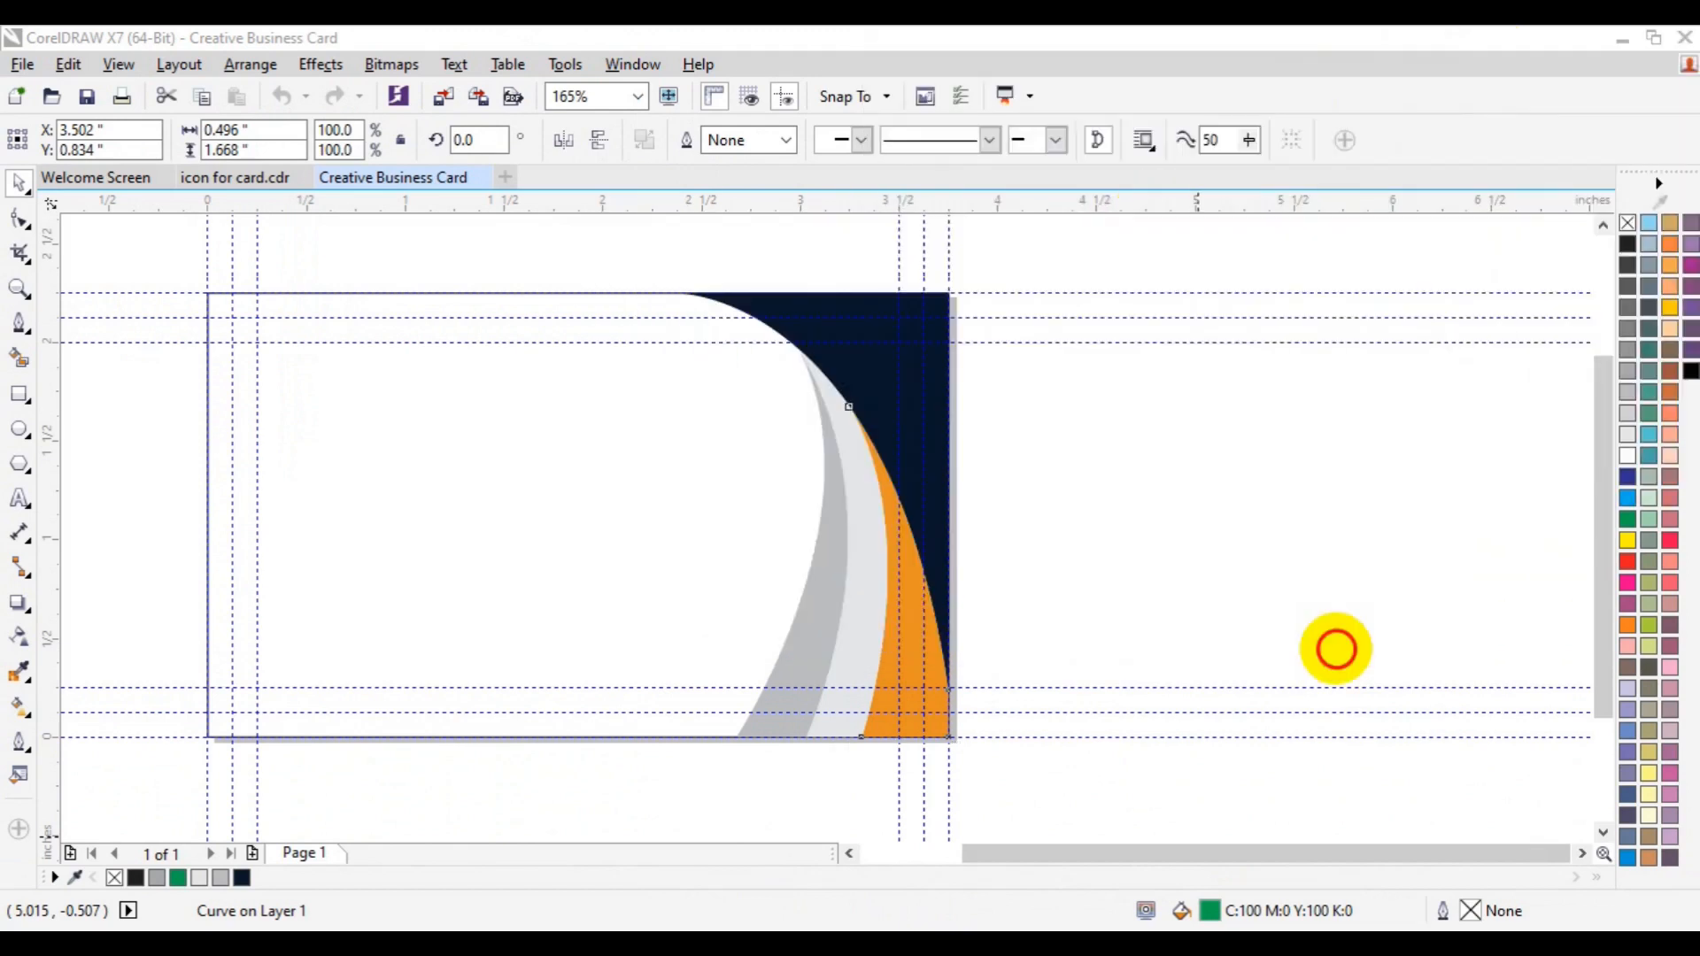
Step: Set the middle curved band's fill to red-orange, C3 M84 Y100 K0
{"action": "left_click", "coordinate": [865, 651]}
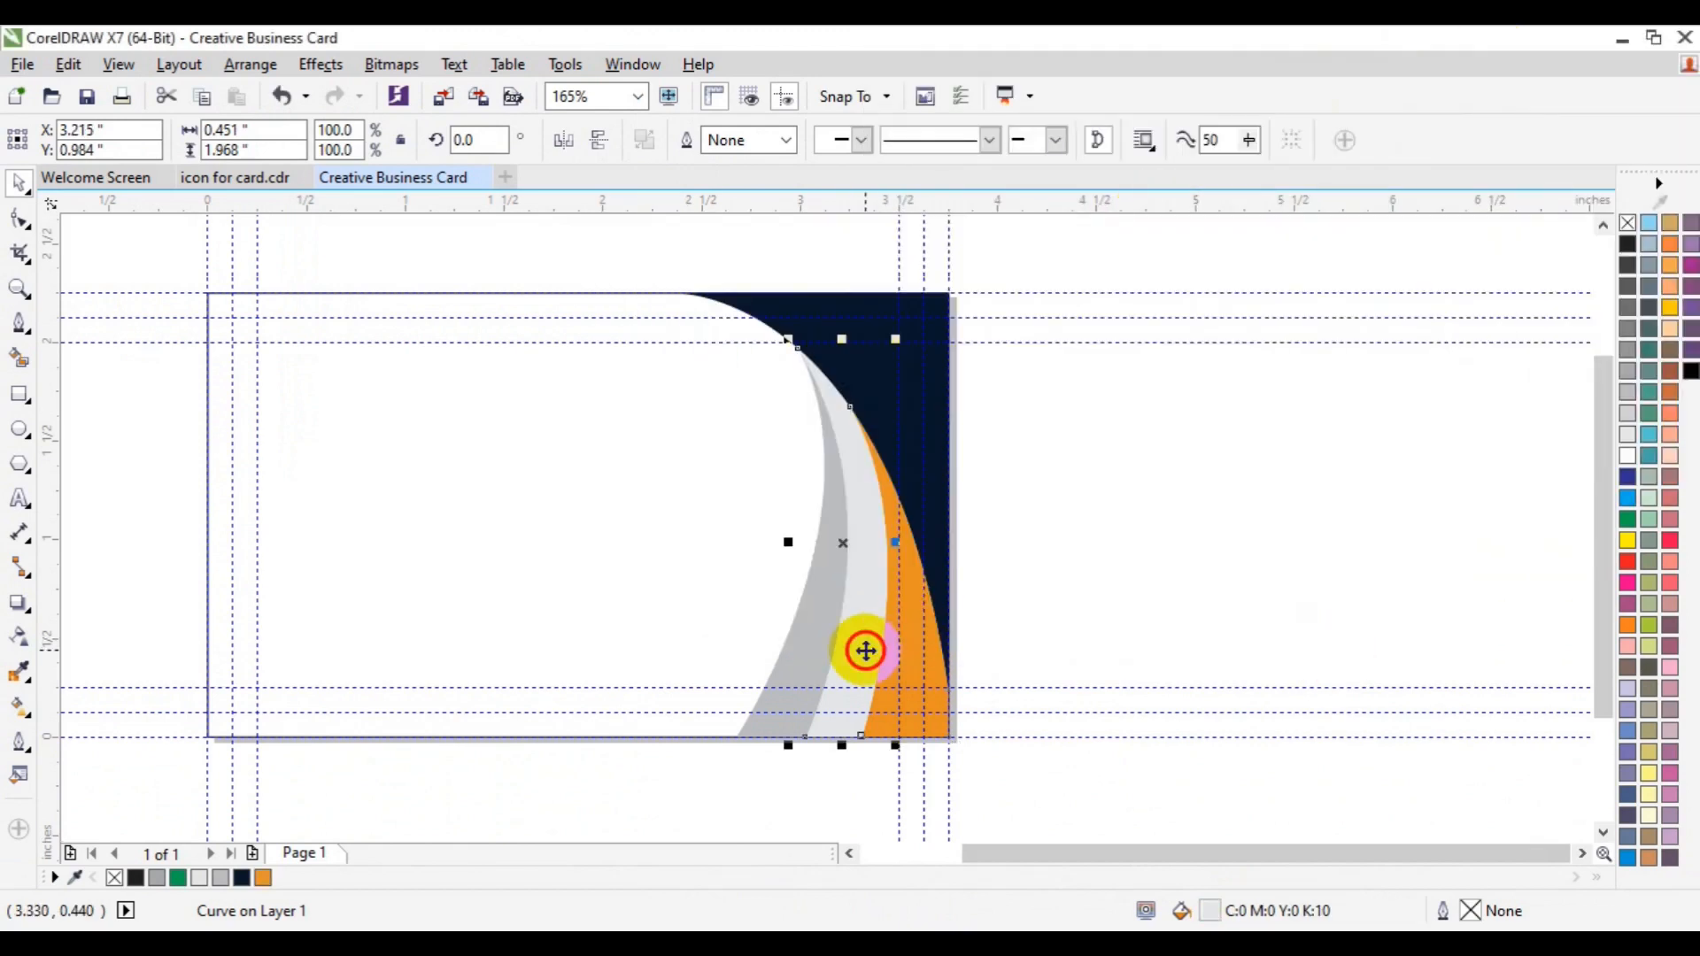
{"action": "left_click", "coordinate": [1215, 912]}
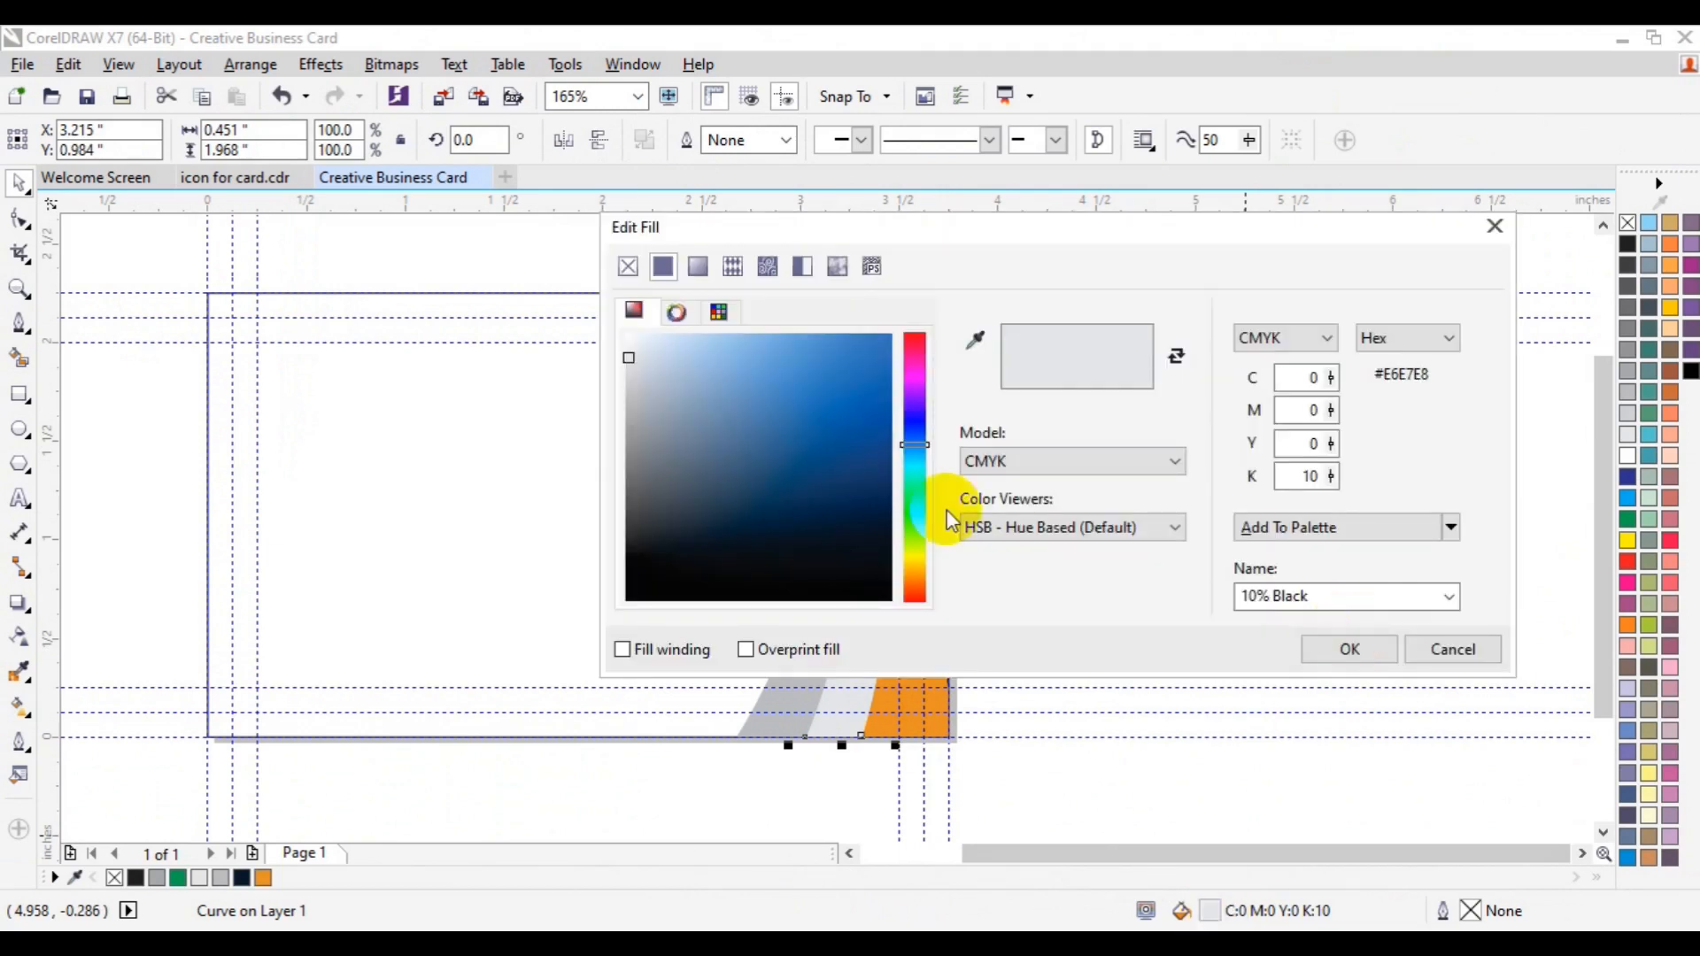
{"action": "left_click_drag", "start_coordinate": [925, 445], "coordinate": [934, 585]}
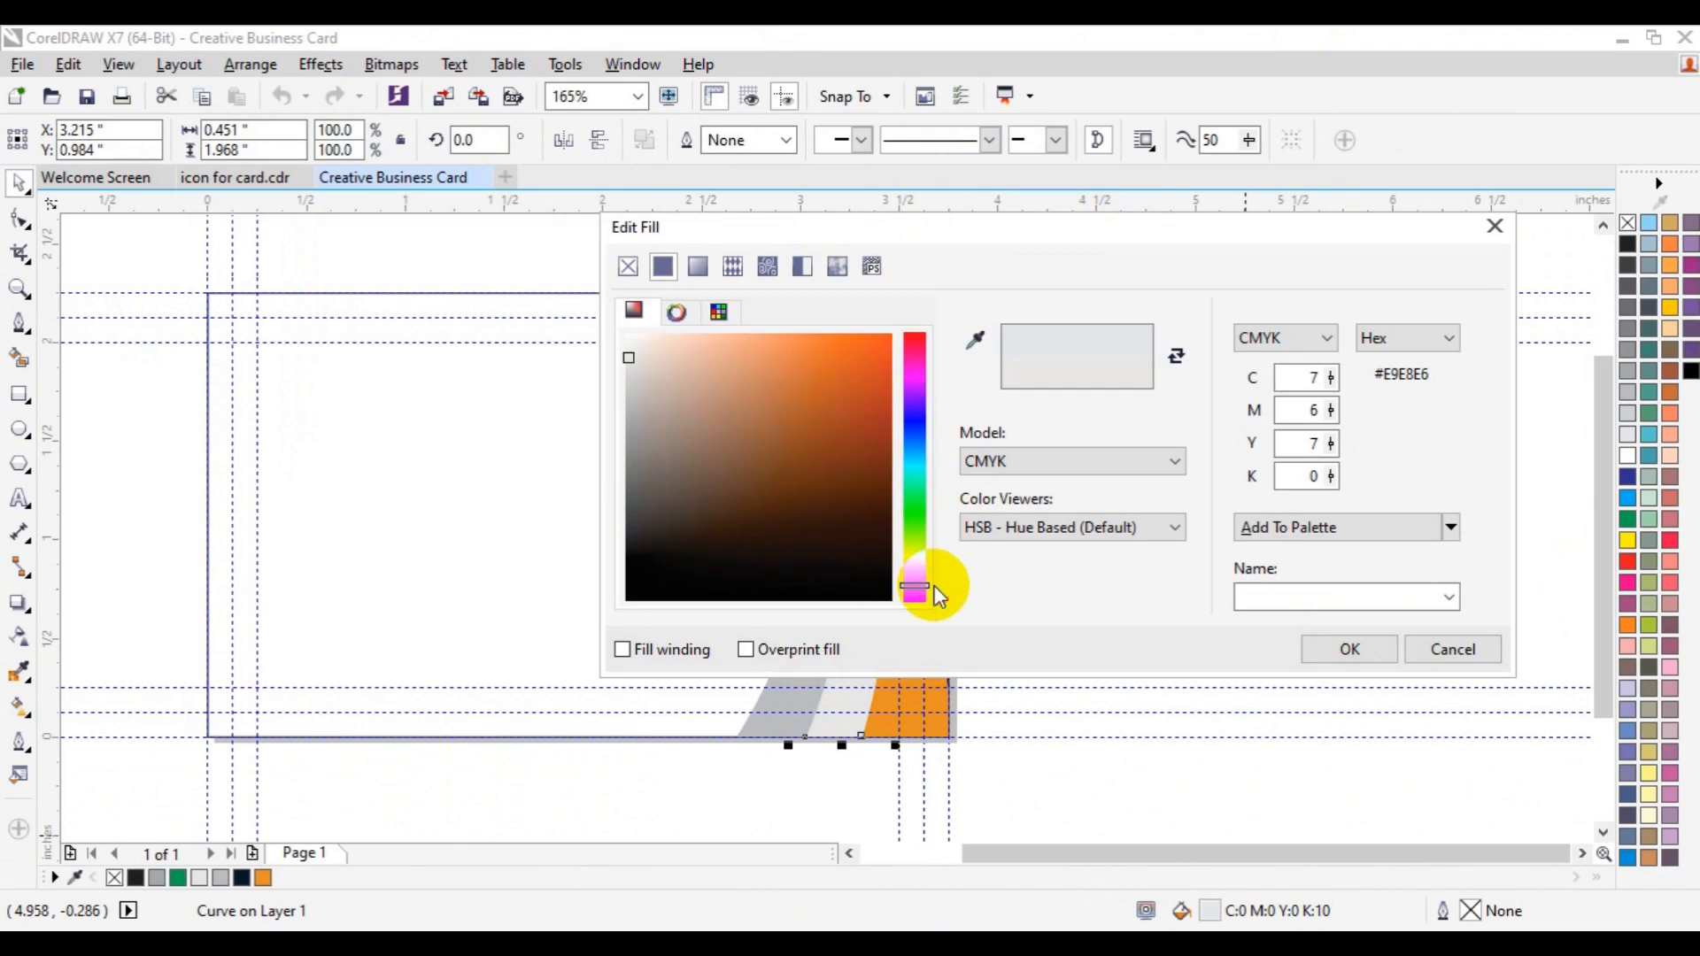
{"action": "left_click_drag", "start_coordinate": [1048, 224], "coordinate": [1307, 207]}
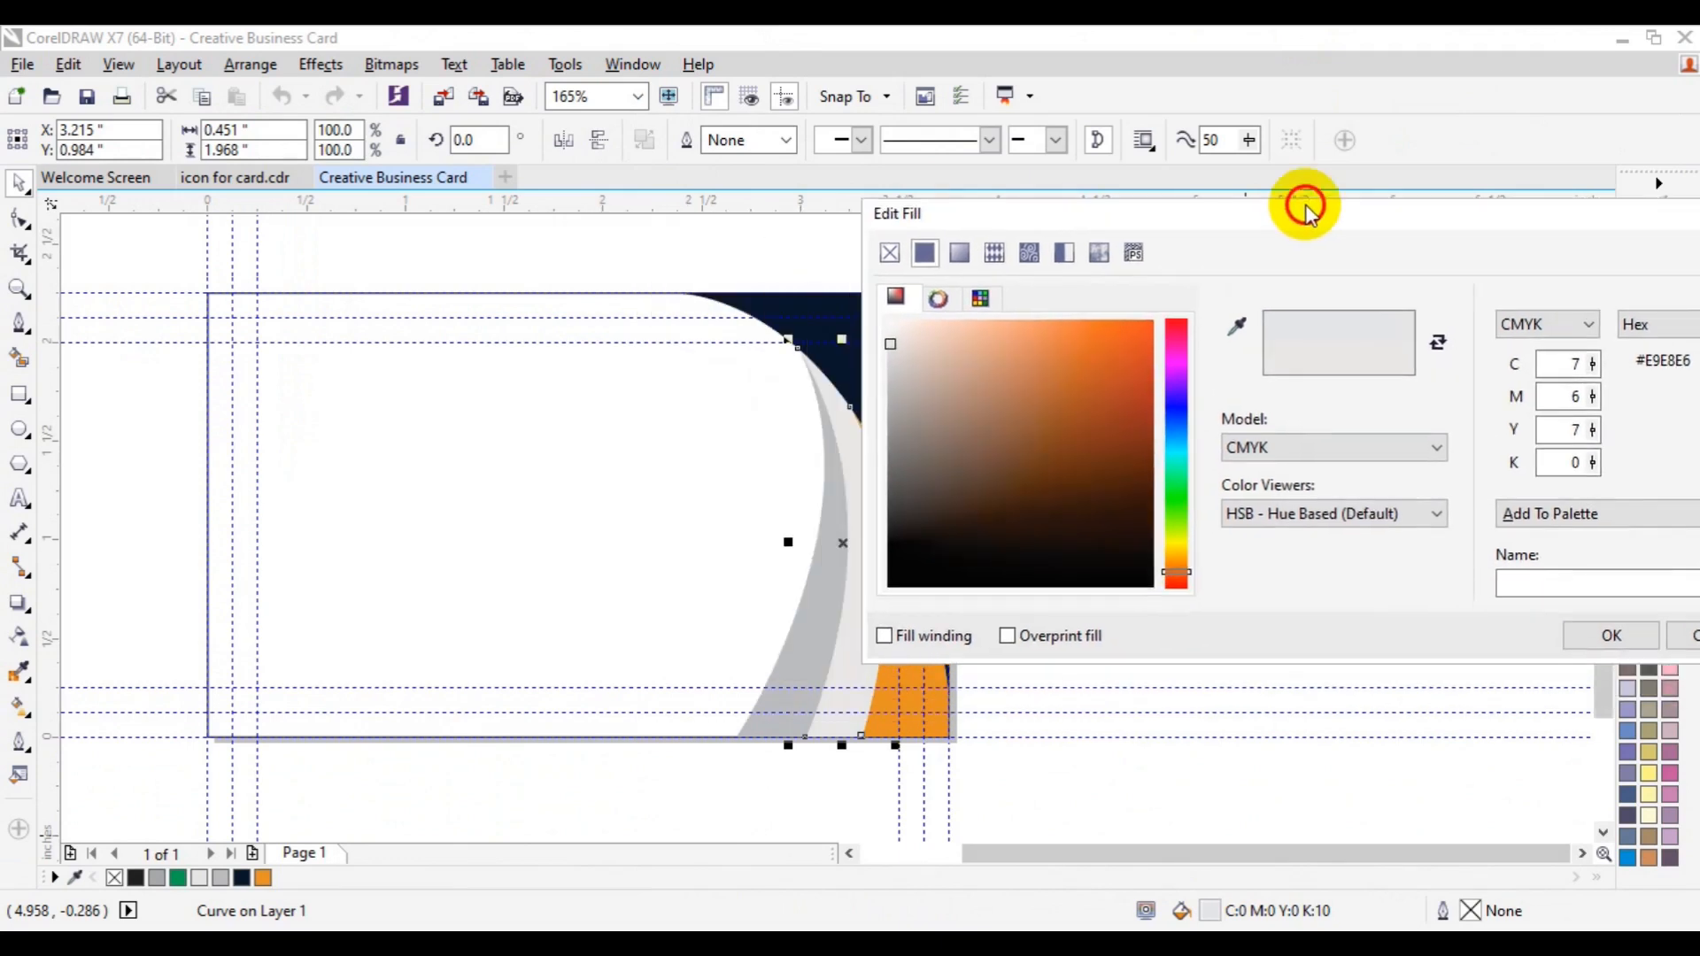
{"action": "left_click", "coordinate": [1136, 339]}
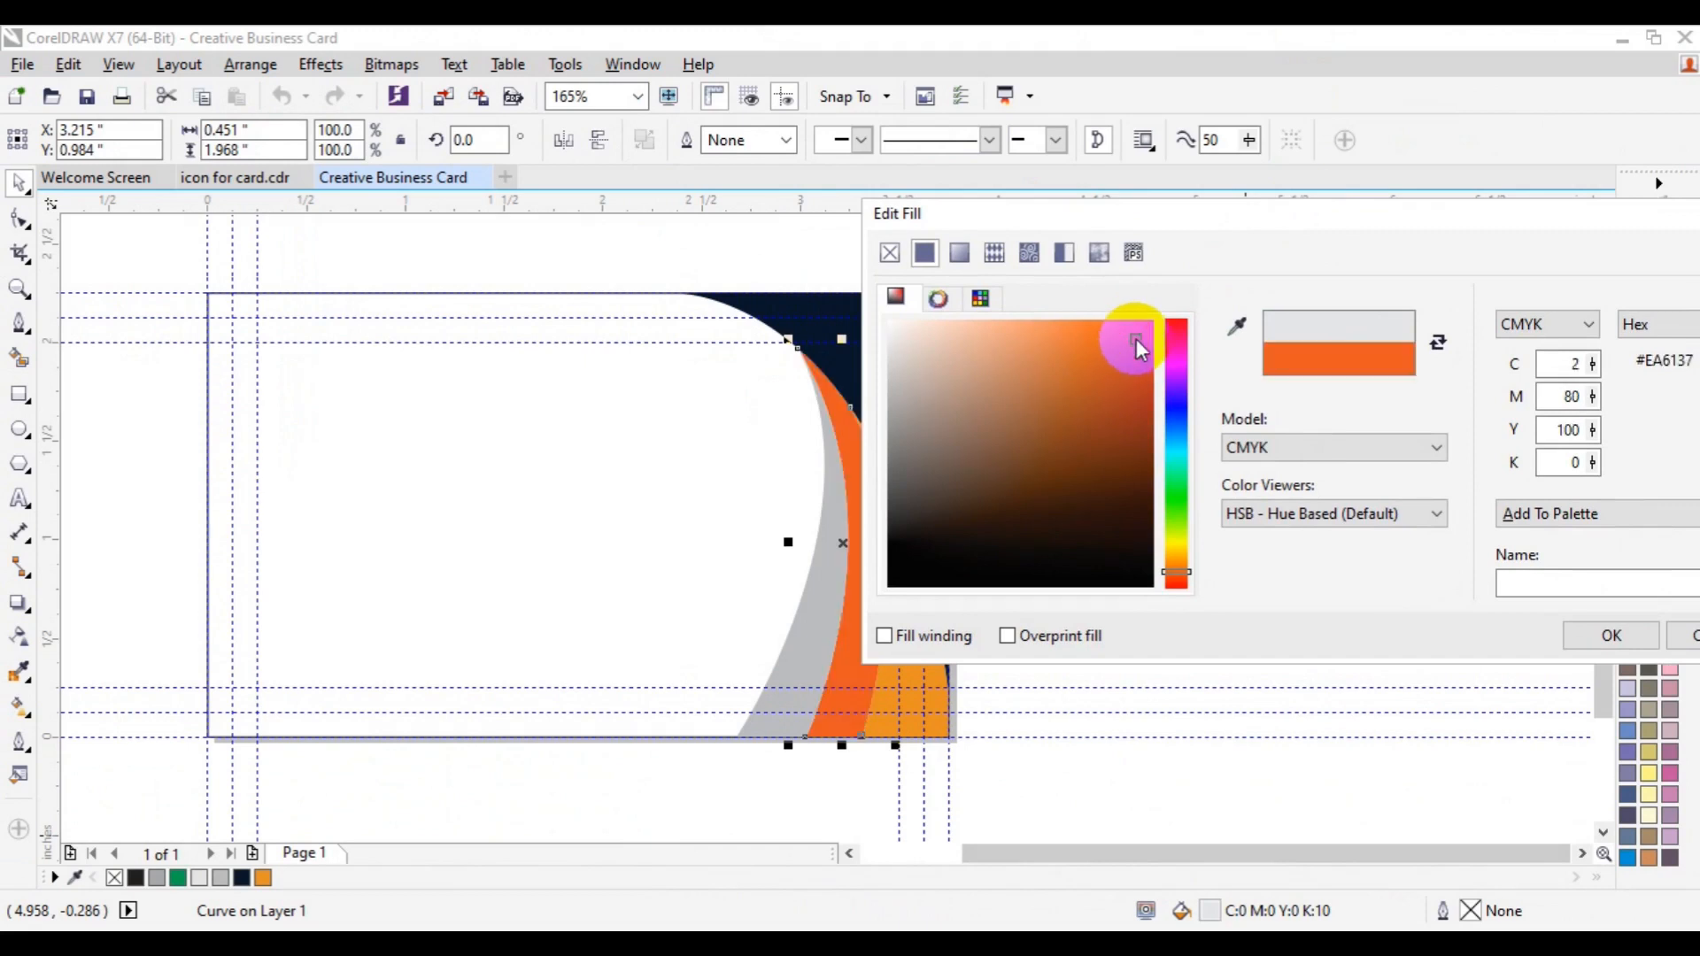
{"action": "left_click", "coordinate": [1149, 341]}
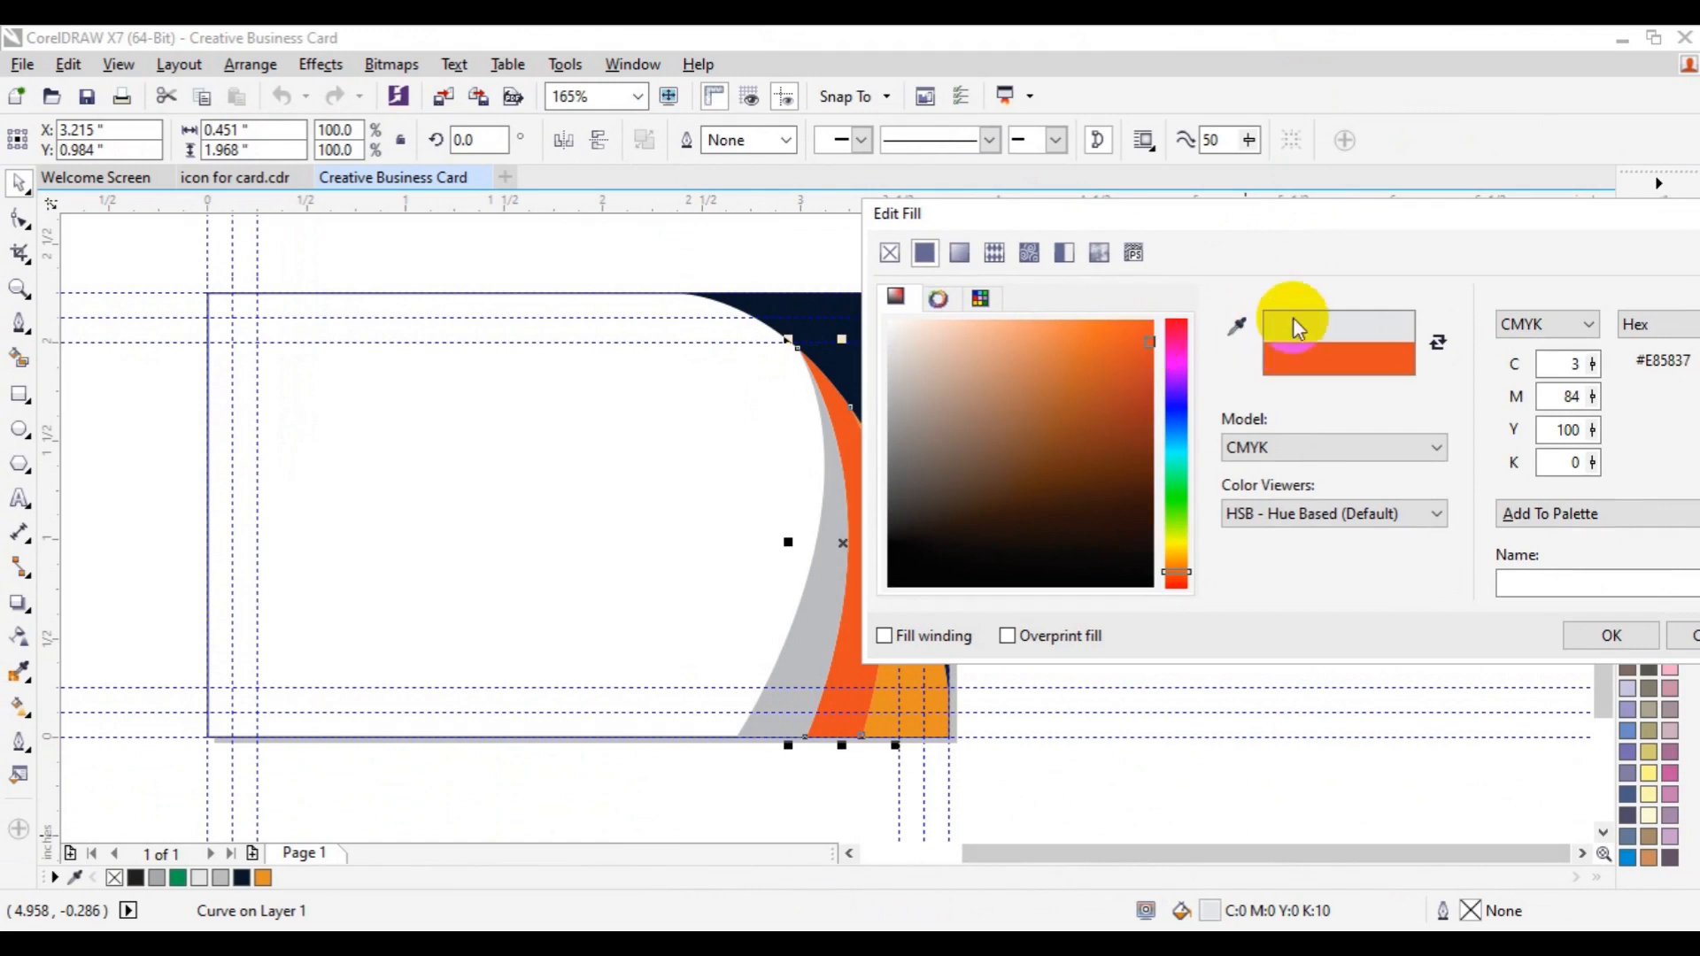
{"action": "left_click_drag", "start_coordinate": [1416, 215], "coordinate": [1207, 316]}
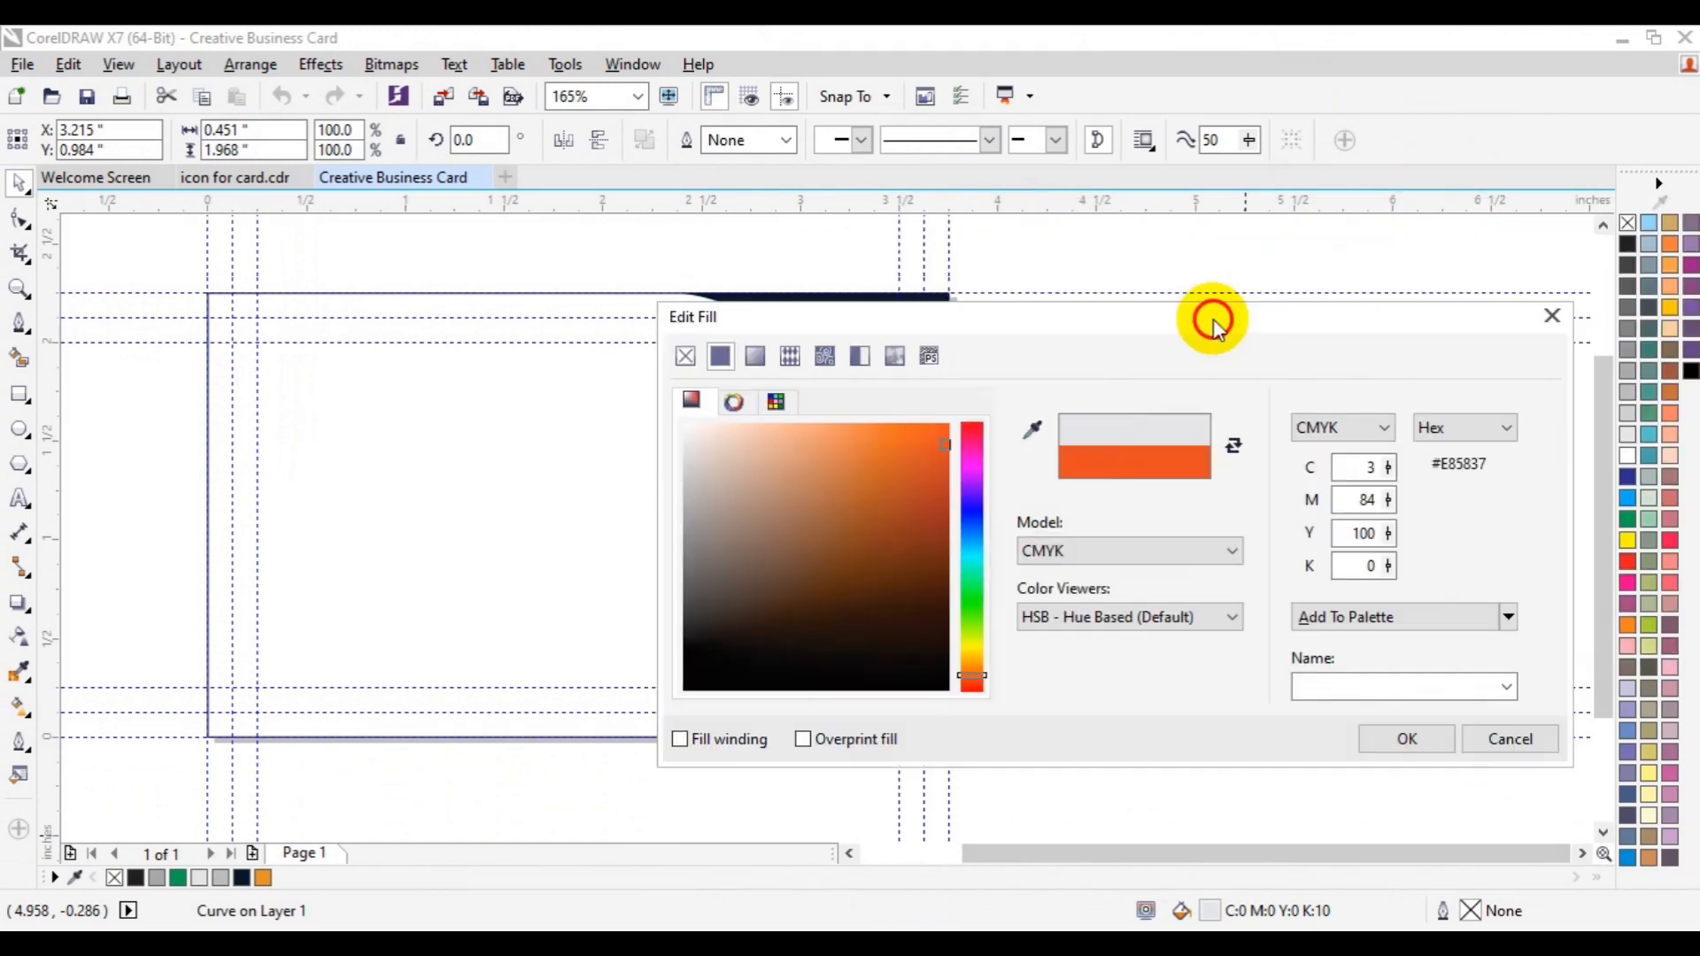
{"action": "left_click", "coordinate": [1374, 740]}
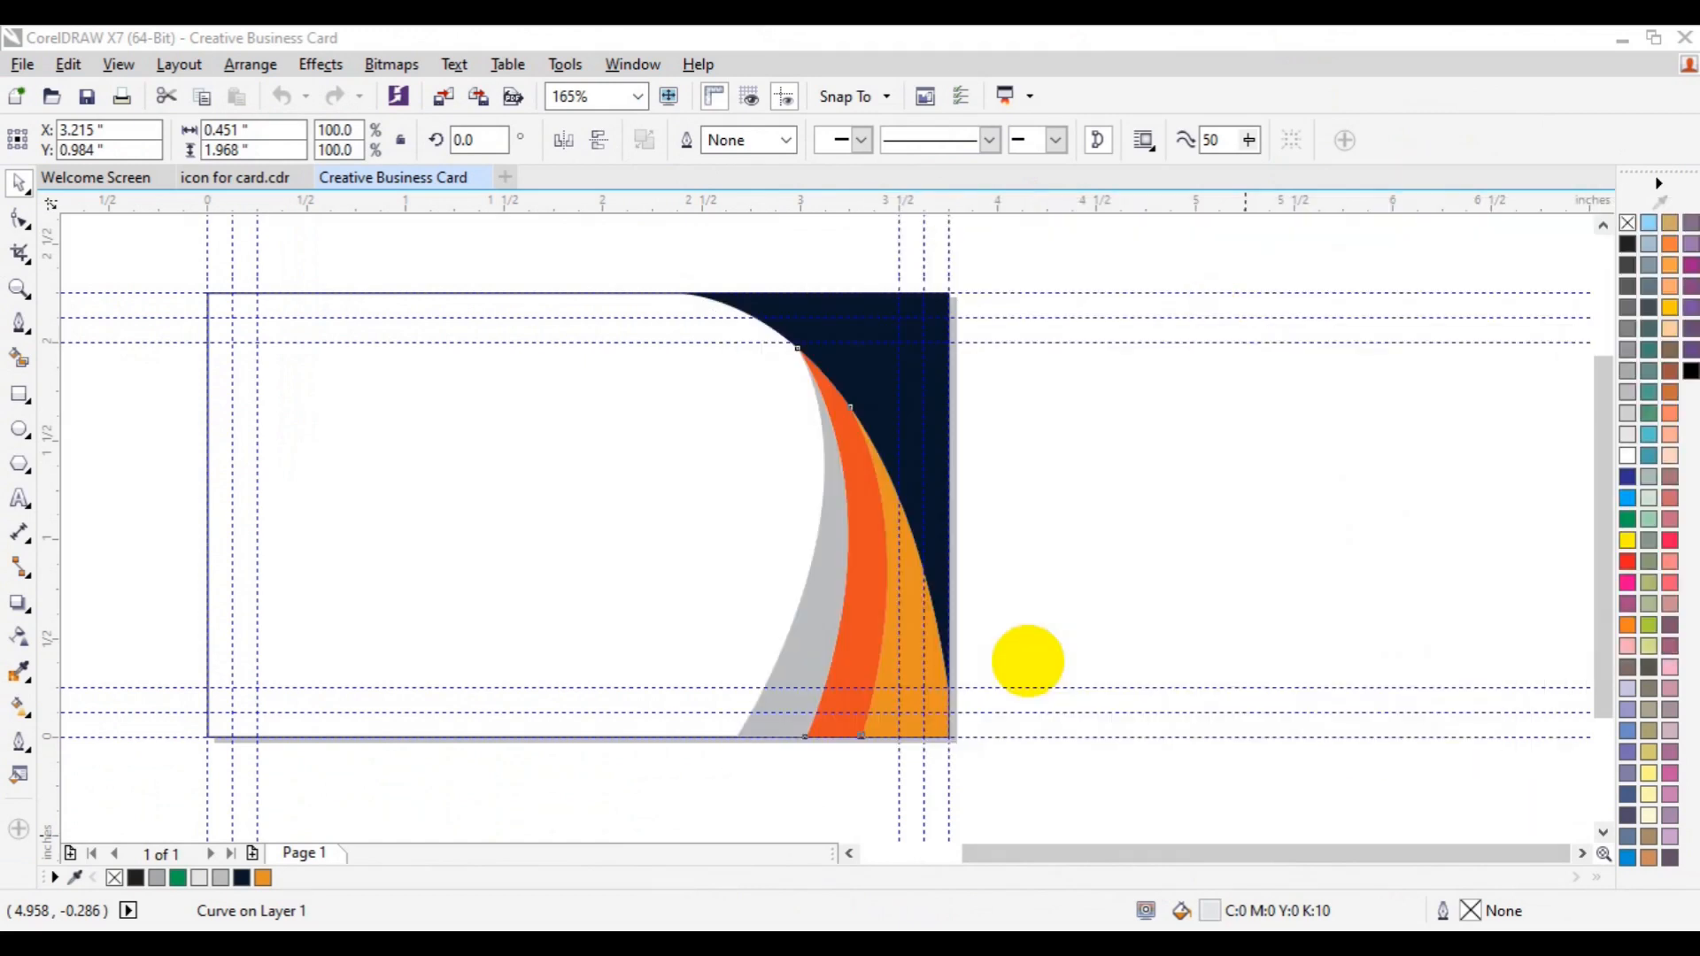
Step: Set the innermost curved band's fill to dark red, C15 M95 Y100 K8, and deselect it
{"action": "left_click", "coordinate": [793, 645]}
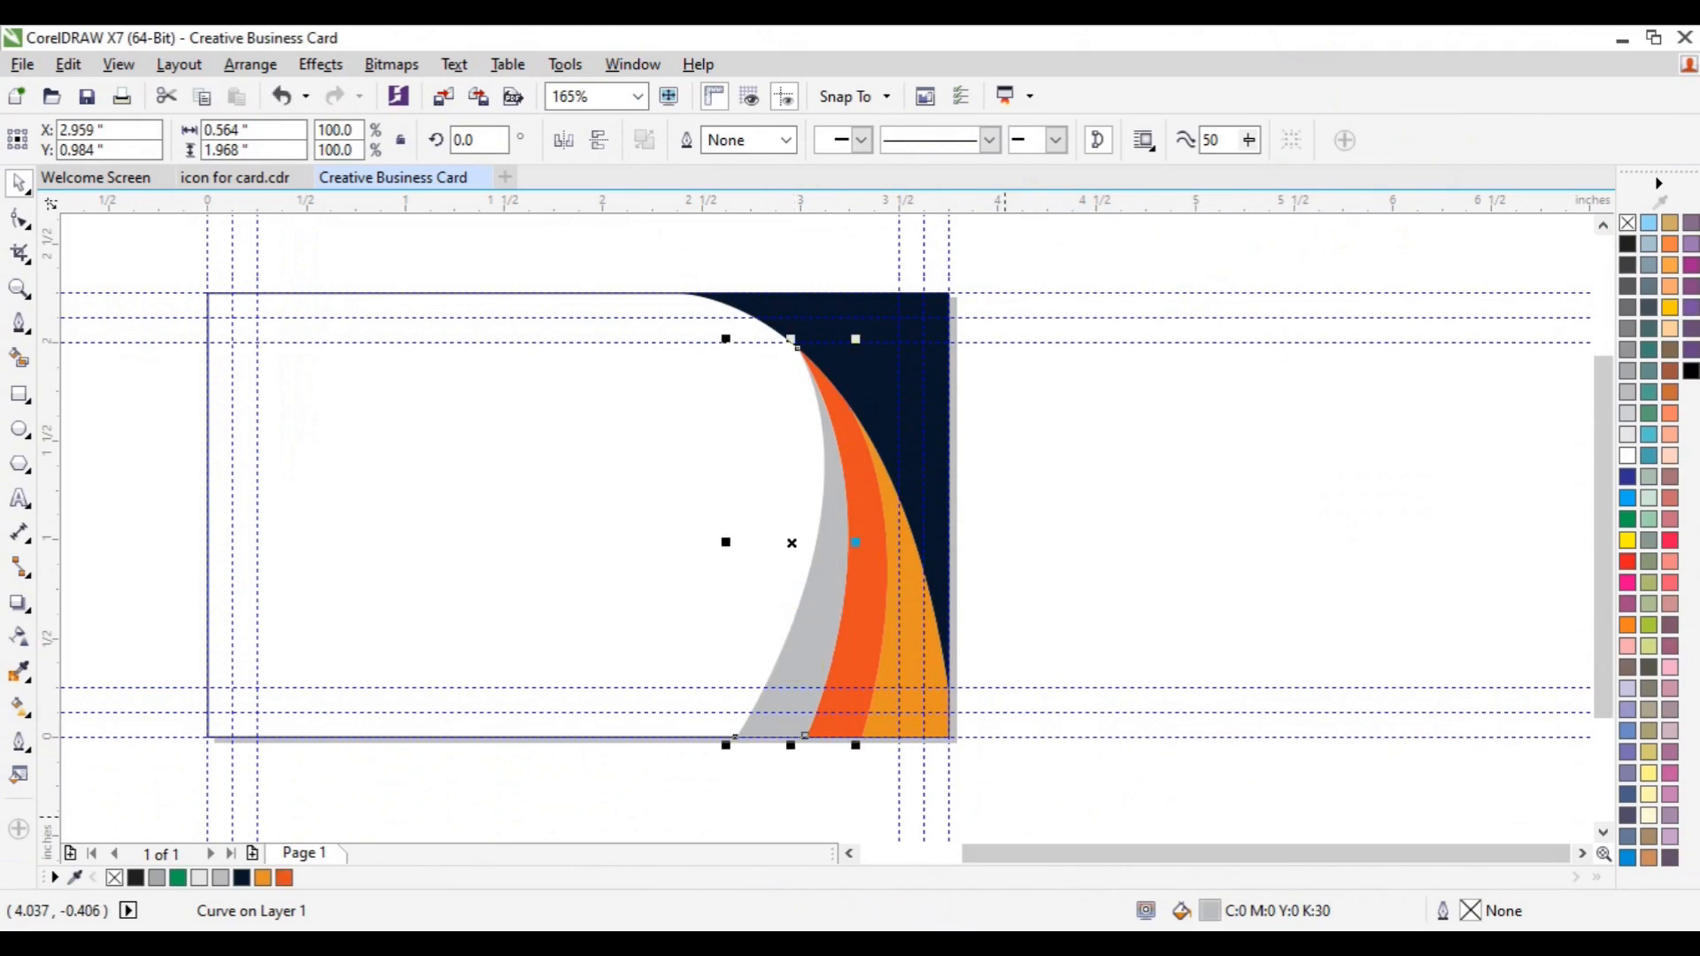
{"action": "double_click", "coordinate": [1205, 911]}
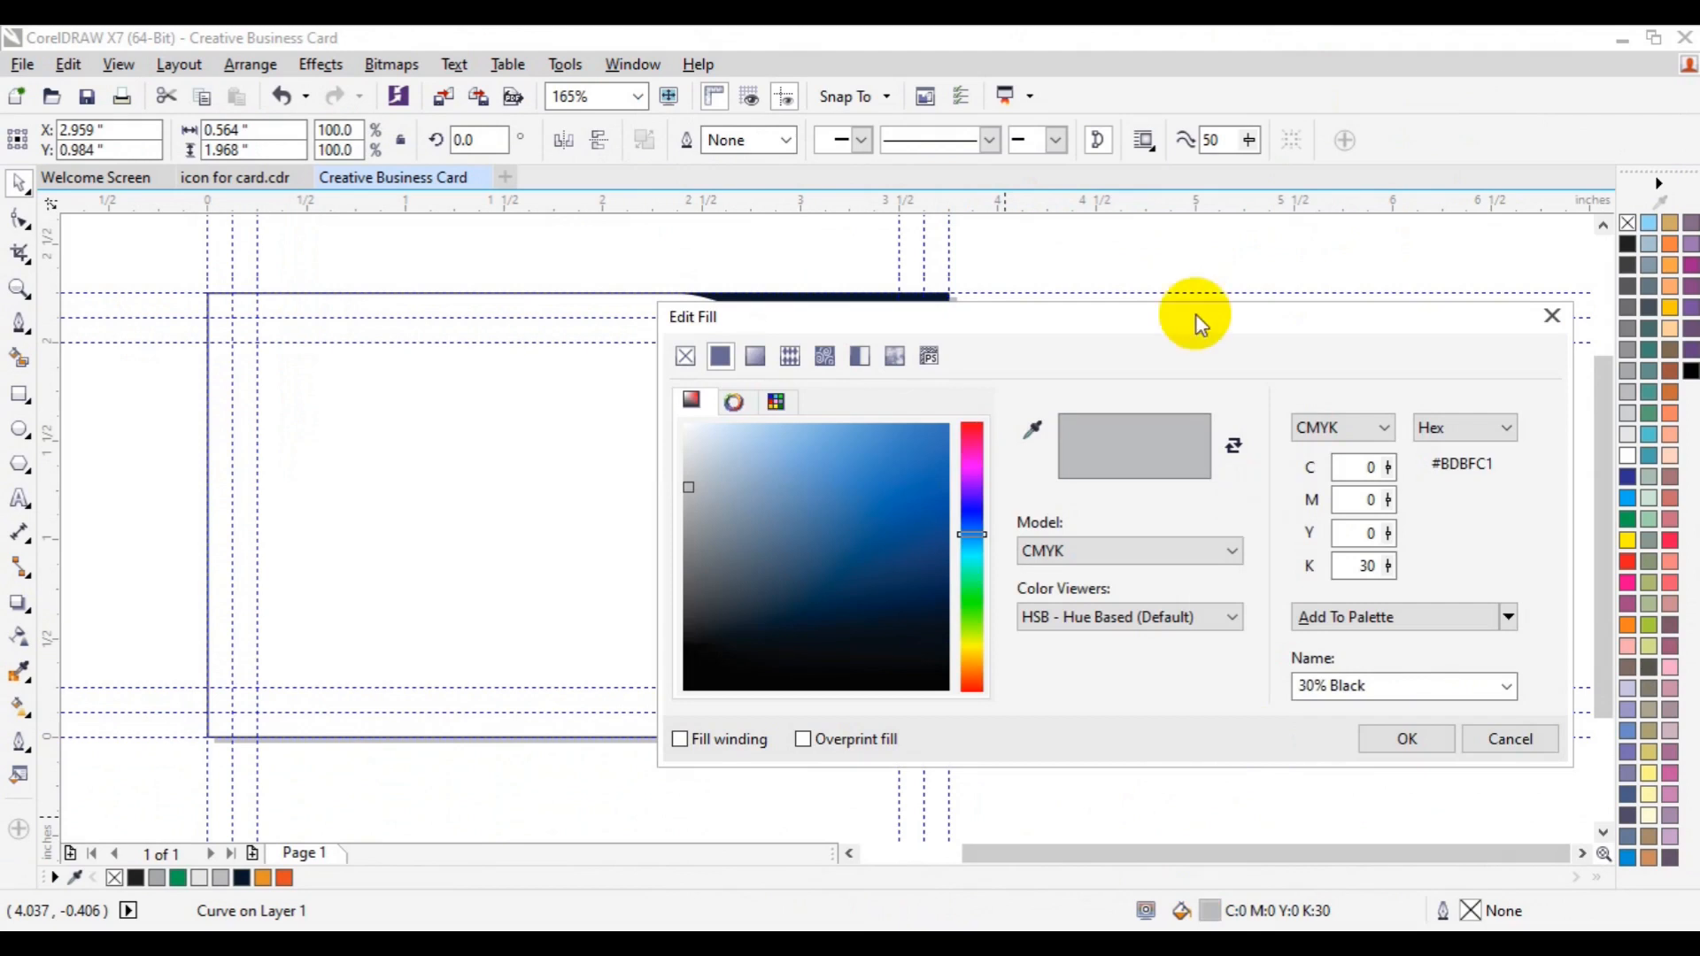
{"action": "left_click_drag", "start_coordinate": [1197, 323], "coordinate": [1469, 175]}
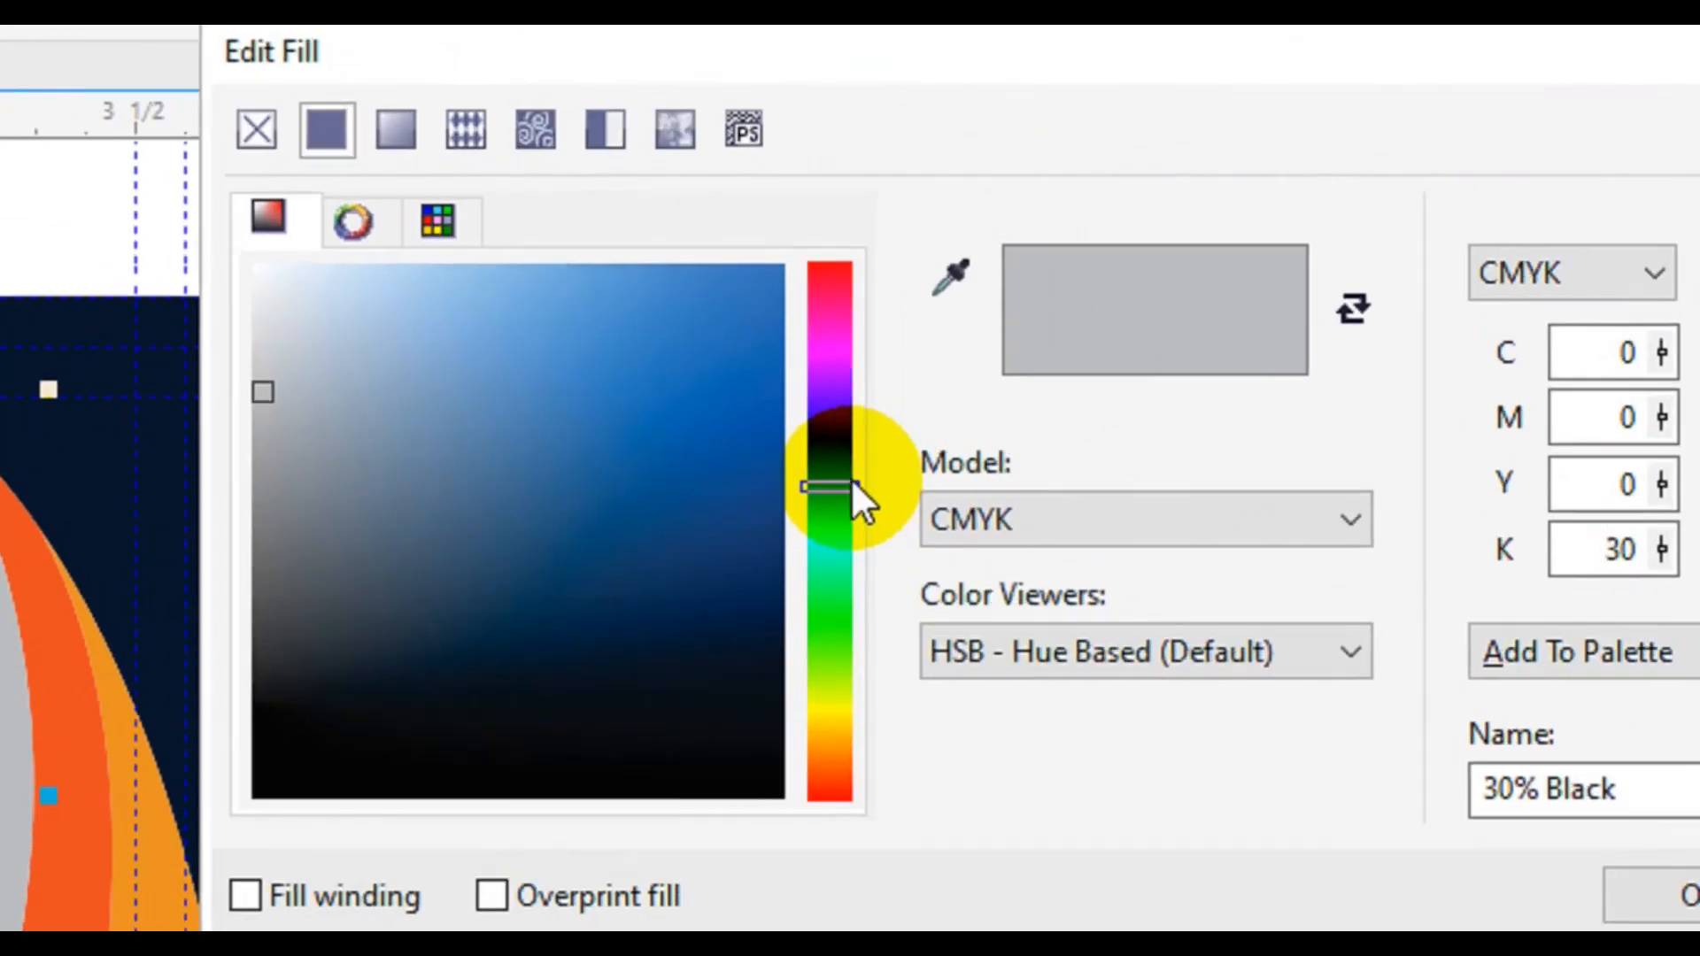
{"action": "left_click_drag", "start_coordinate": [852, 483], "coordinate": [872, 770]}
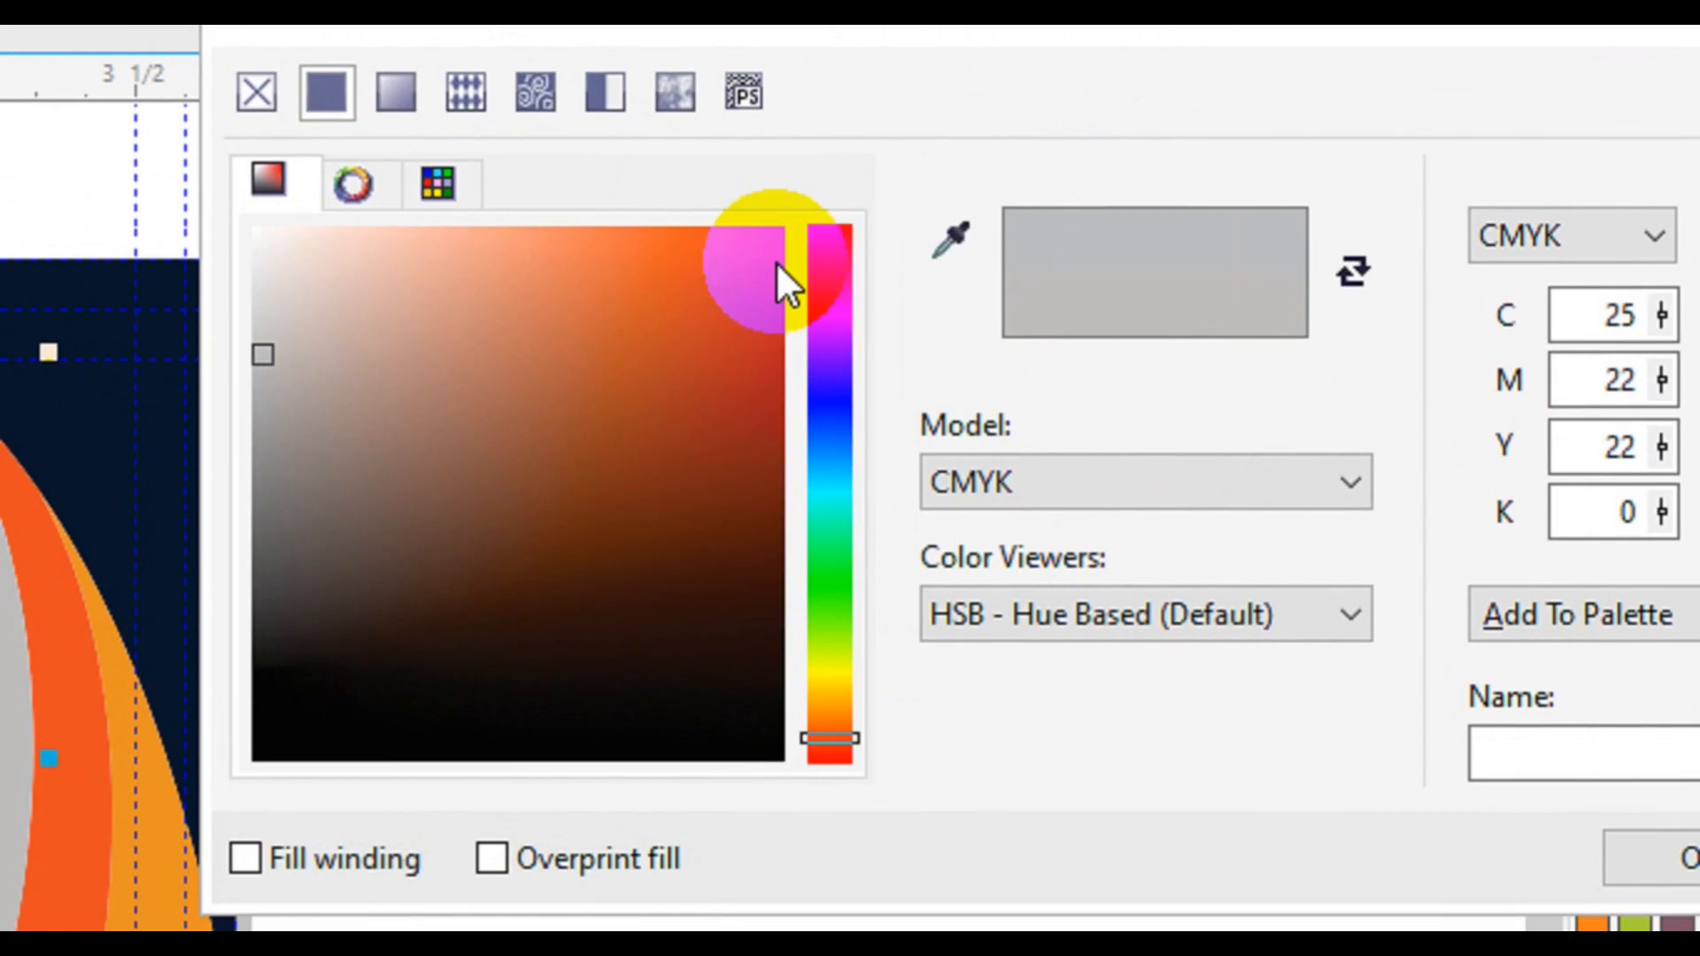
{"action": "left_click", "coordinate": [778, 227]}
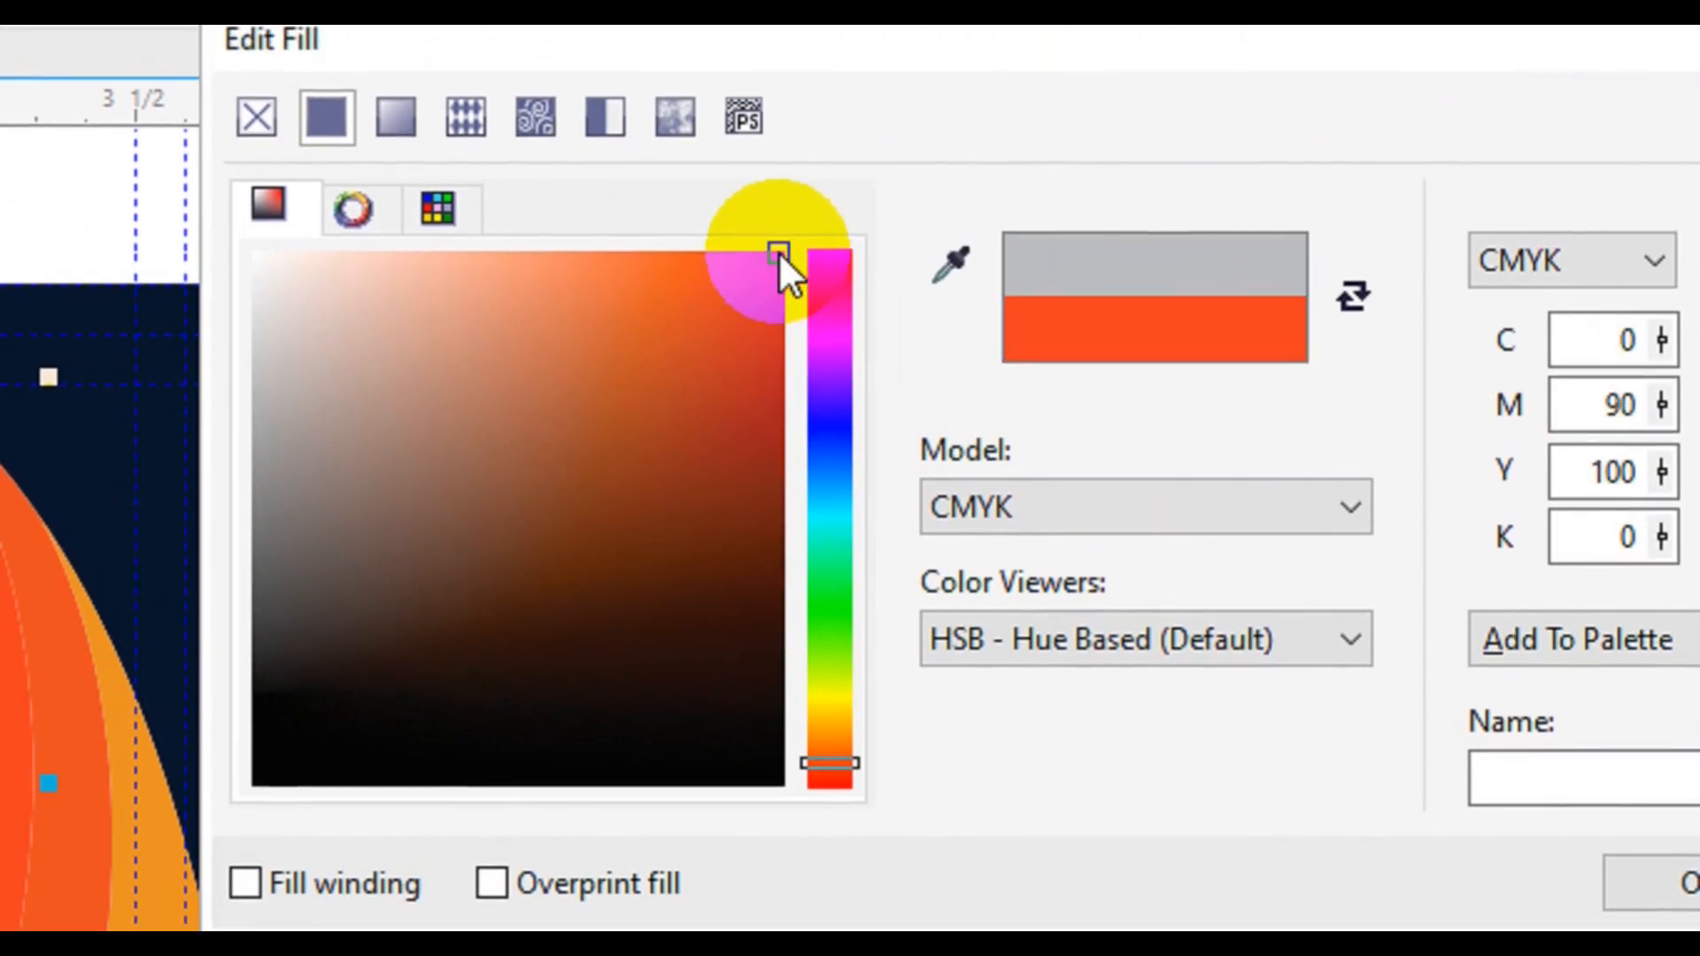
{"action": "left_click", "coordinate": [769, 371]}
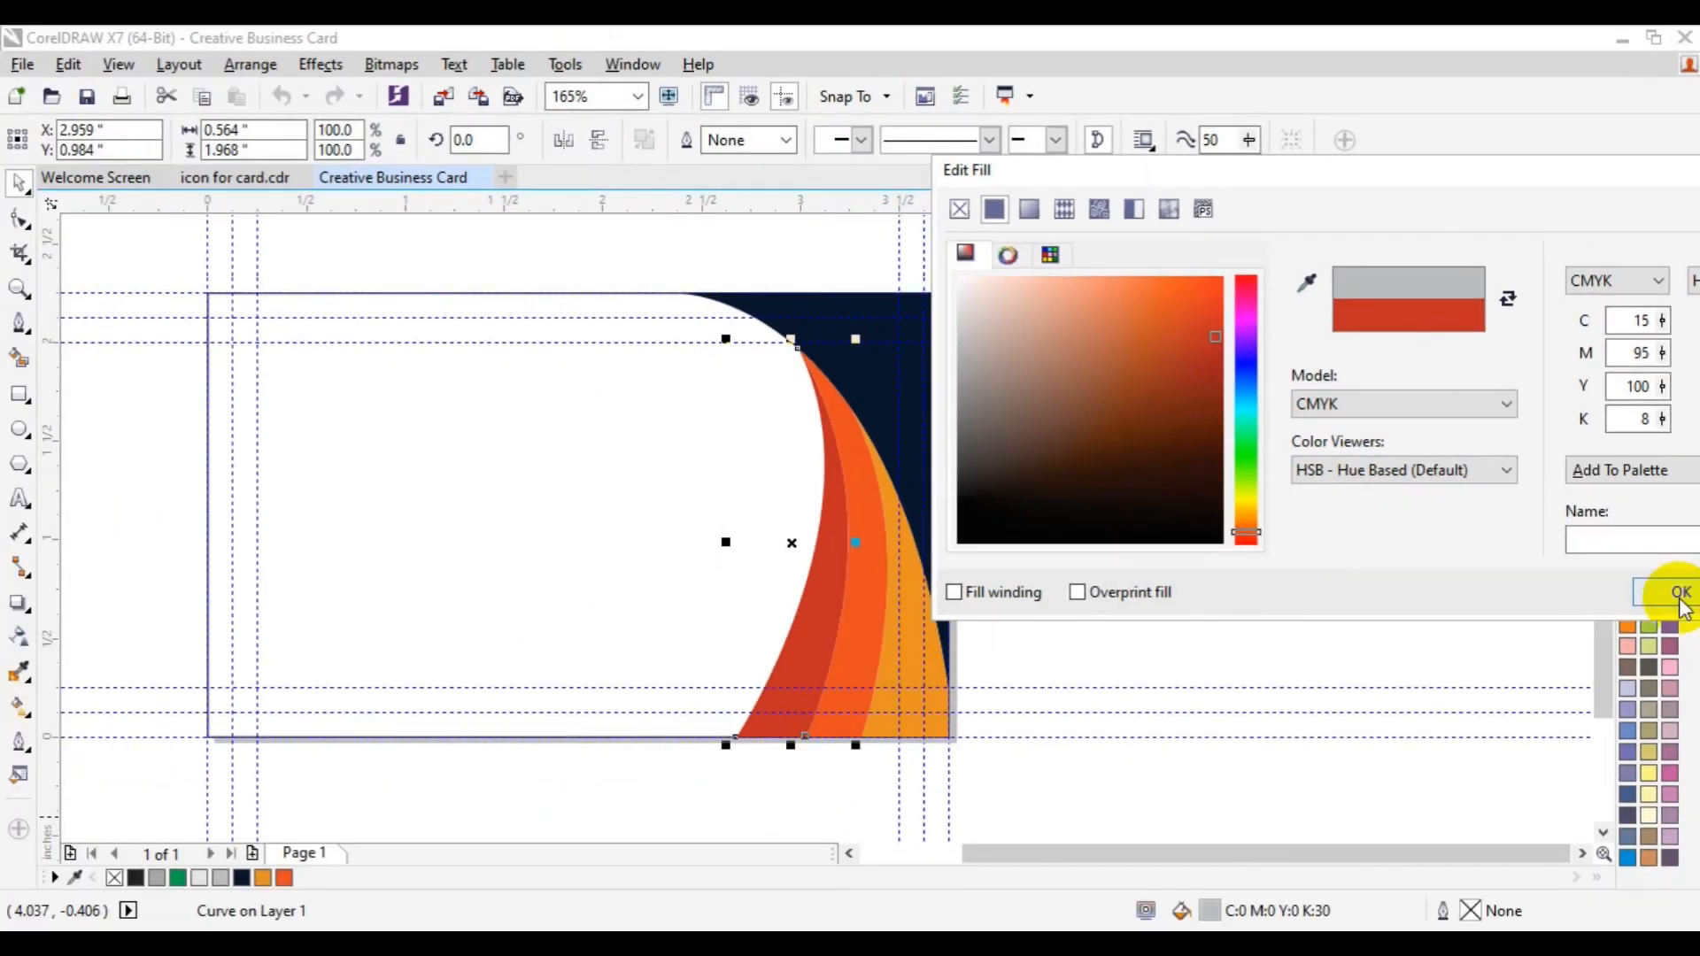
{"action": "left_click", "coordinate": [1678, 614]}
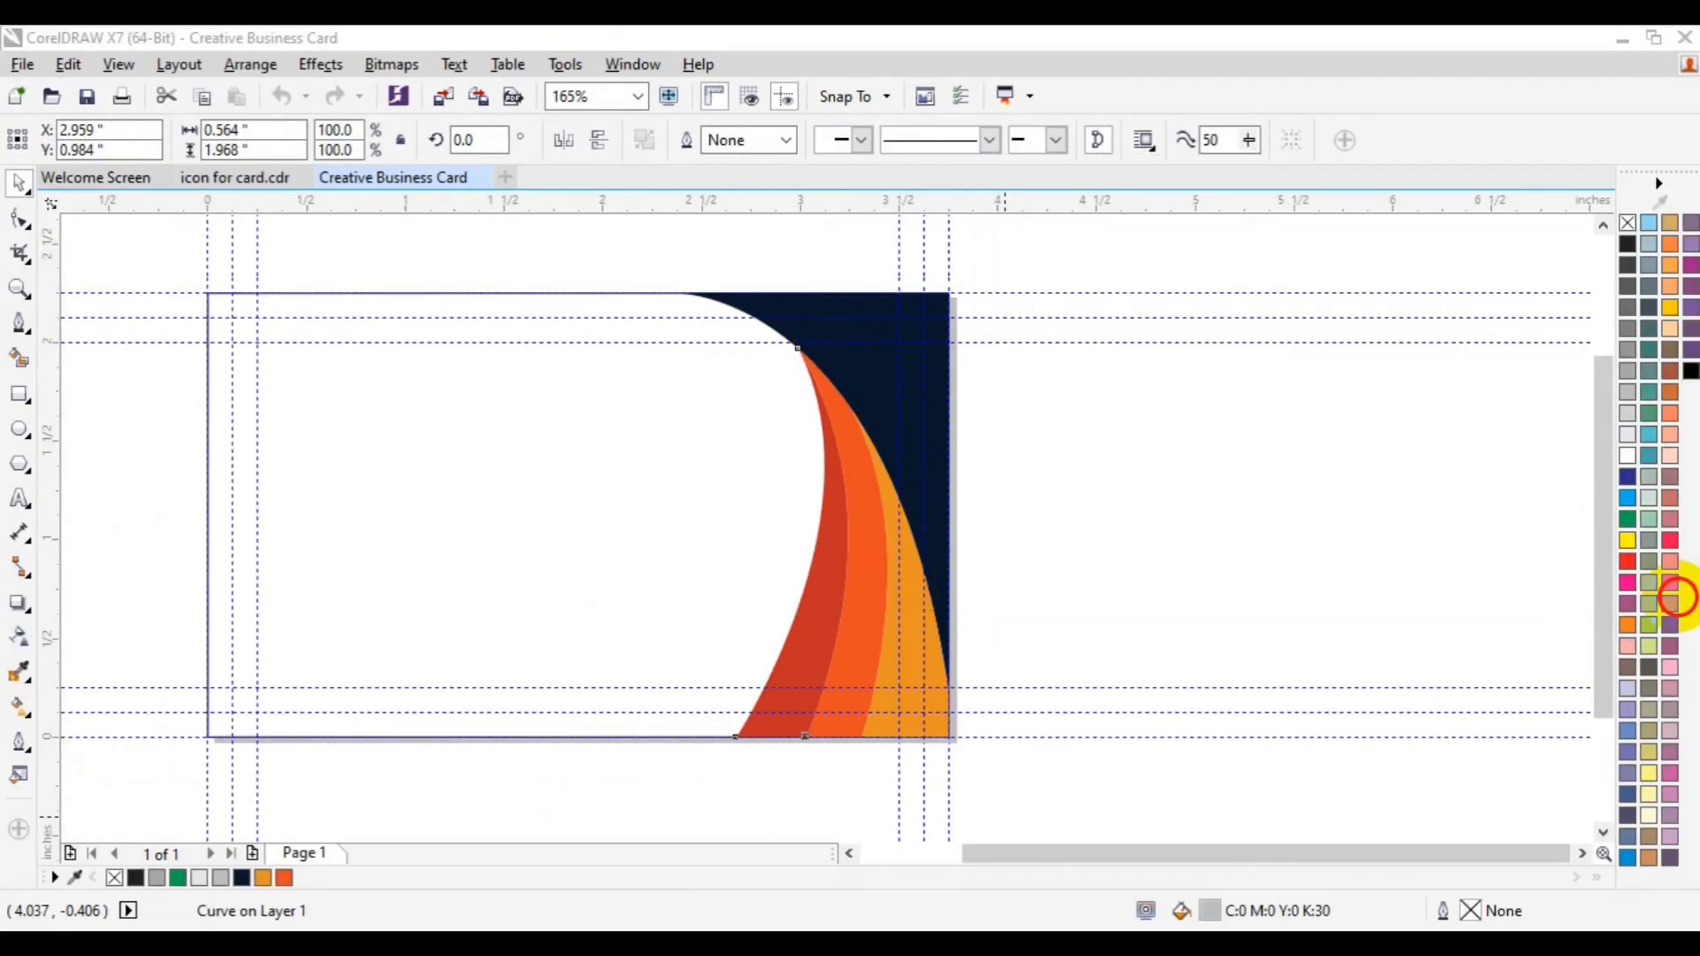
{"action": "left_click", "coordinate": [1321, 583]}
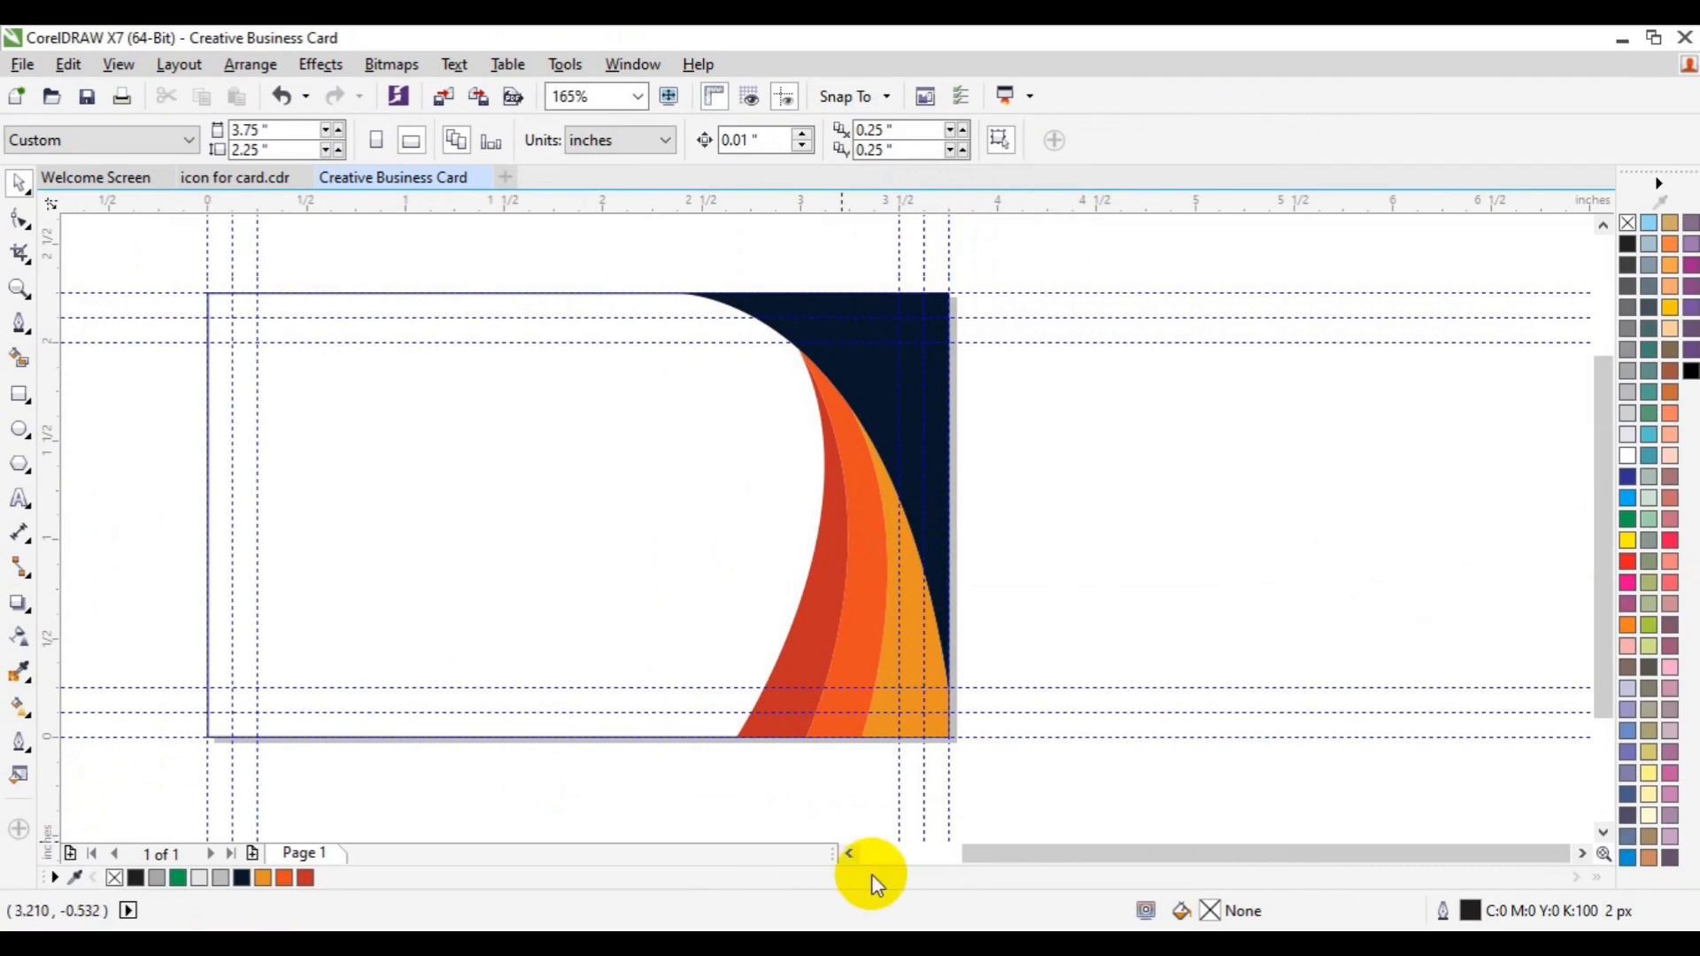
Step: Save the drawing to the Desktop as Creative Business Card in CDR format, Version 17.0
{"action": "left_click", "coordinate": [856, 858]}
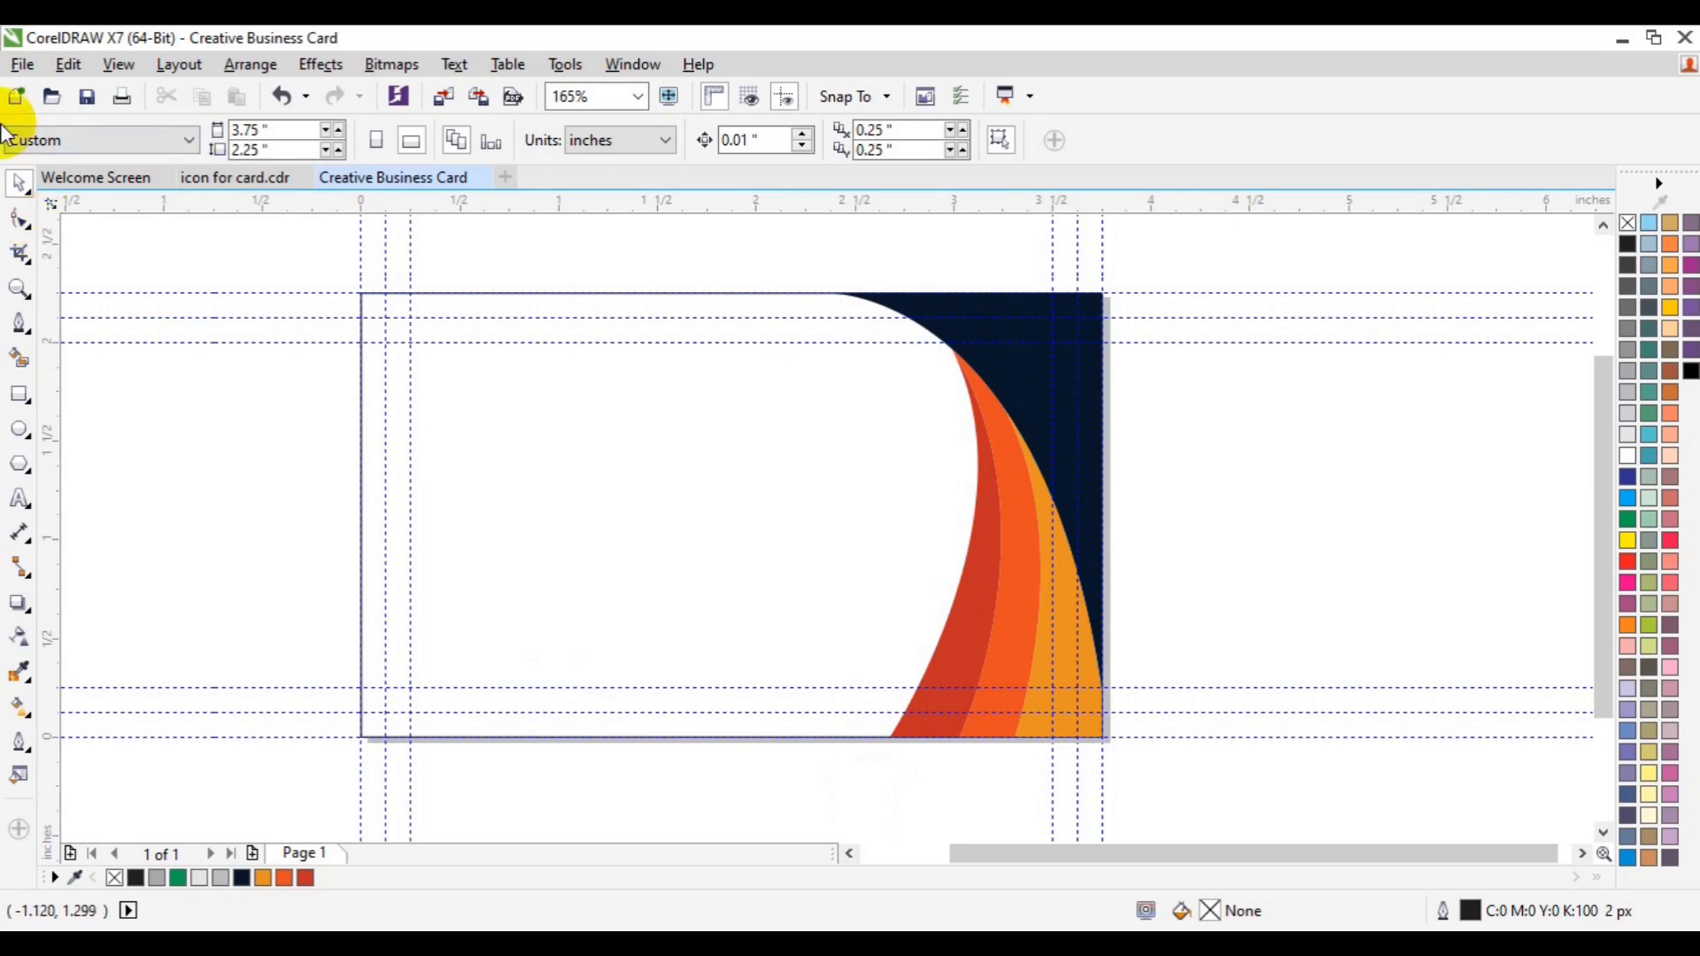
{"action": "left_click", "coordinate": [18, 68]}
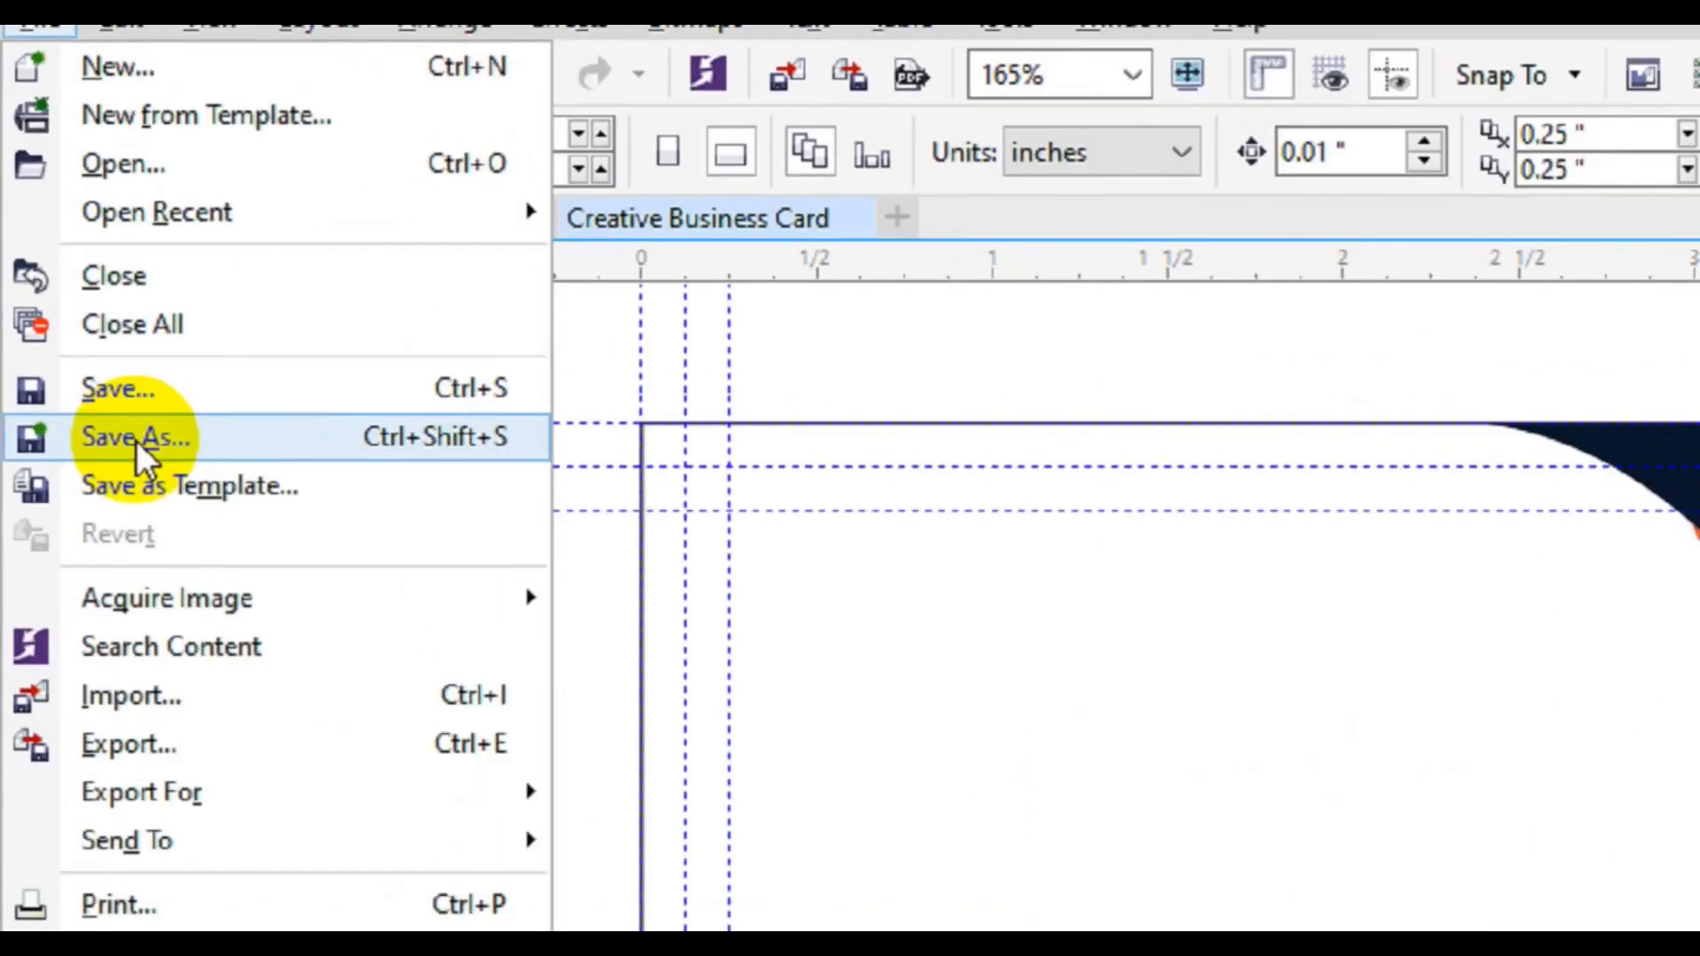
{"action": "left_click", "coordinate": [77, 306]}
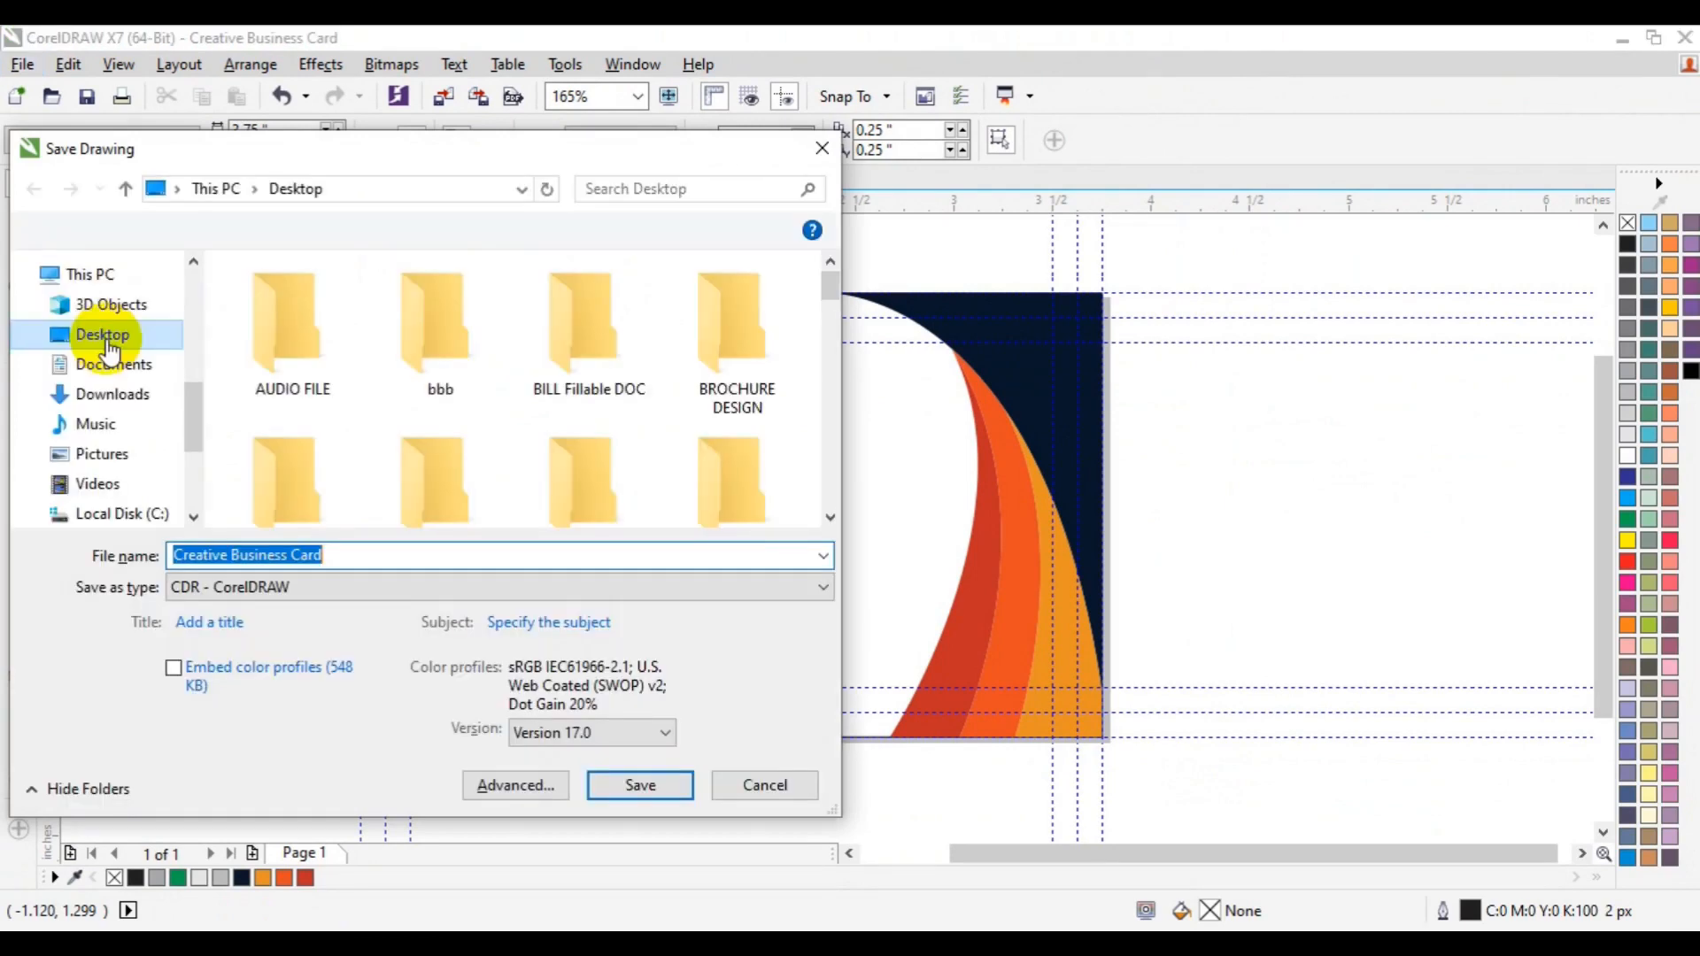
{"action": "left_click", "coordinate": [105, 337]}
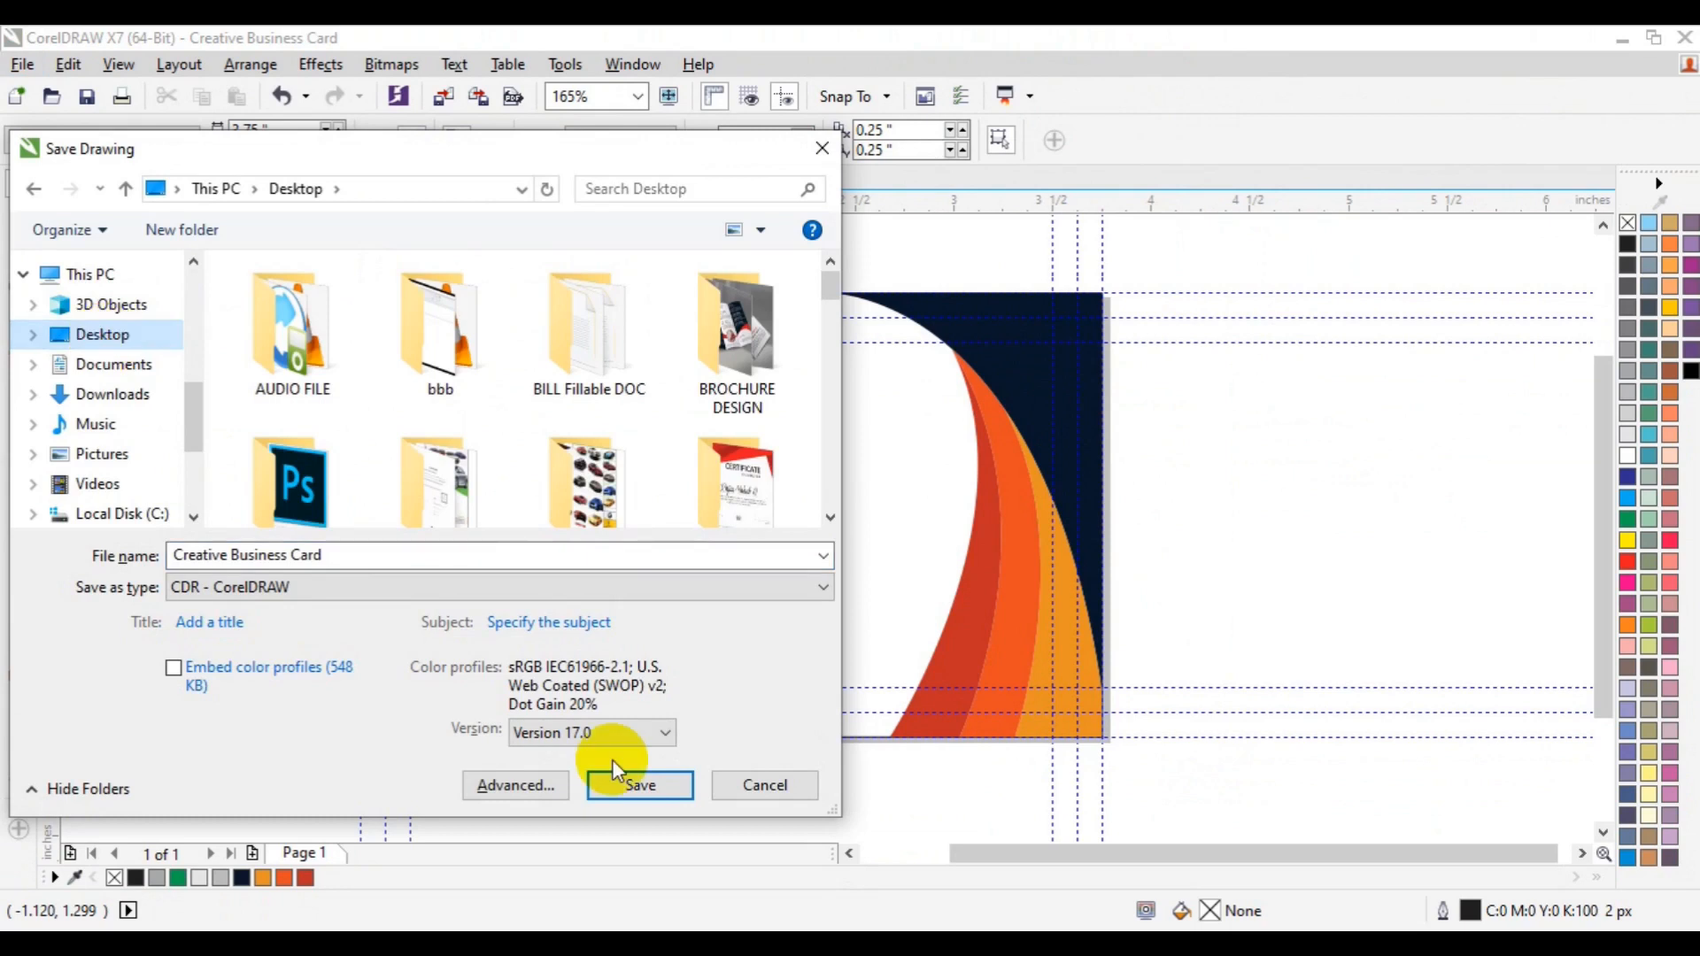
{"action": "left_click", "coordinate": [625, 786]}
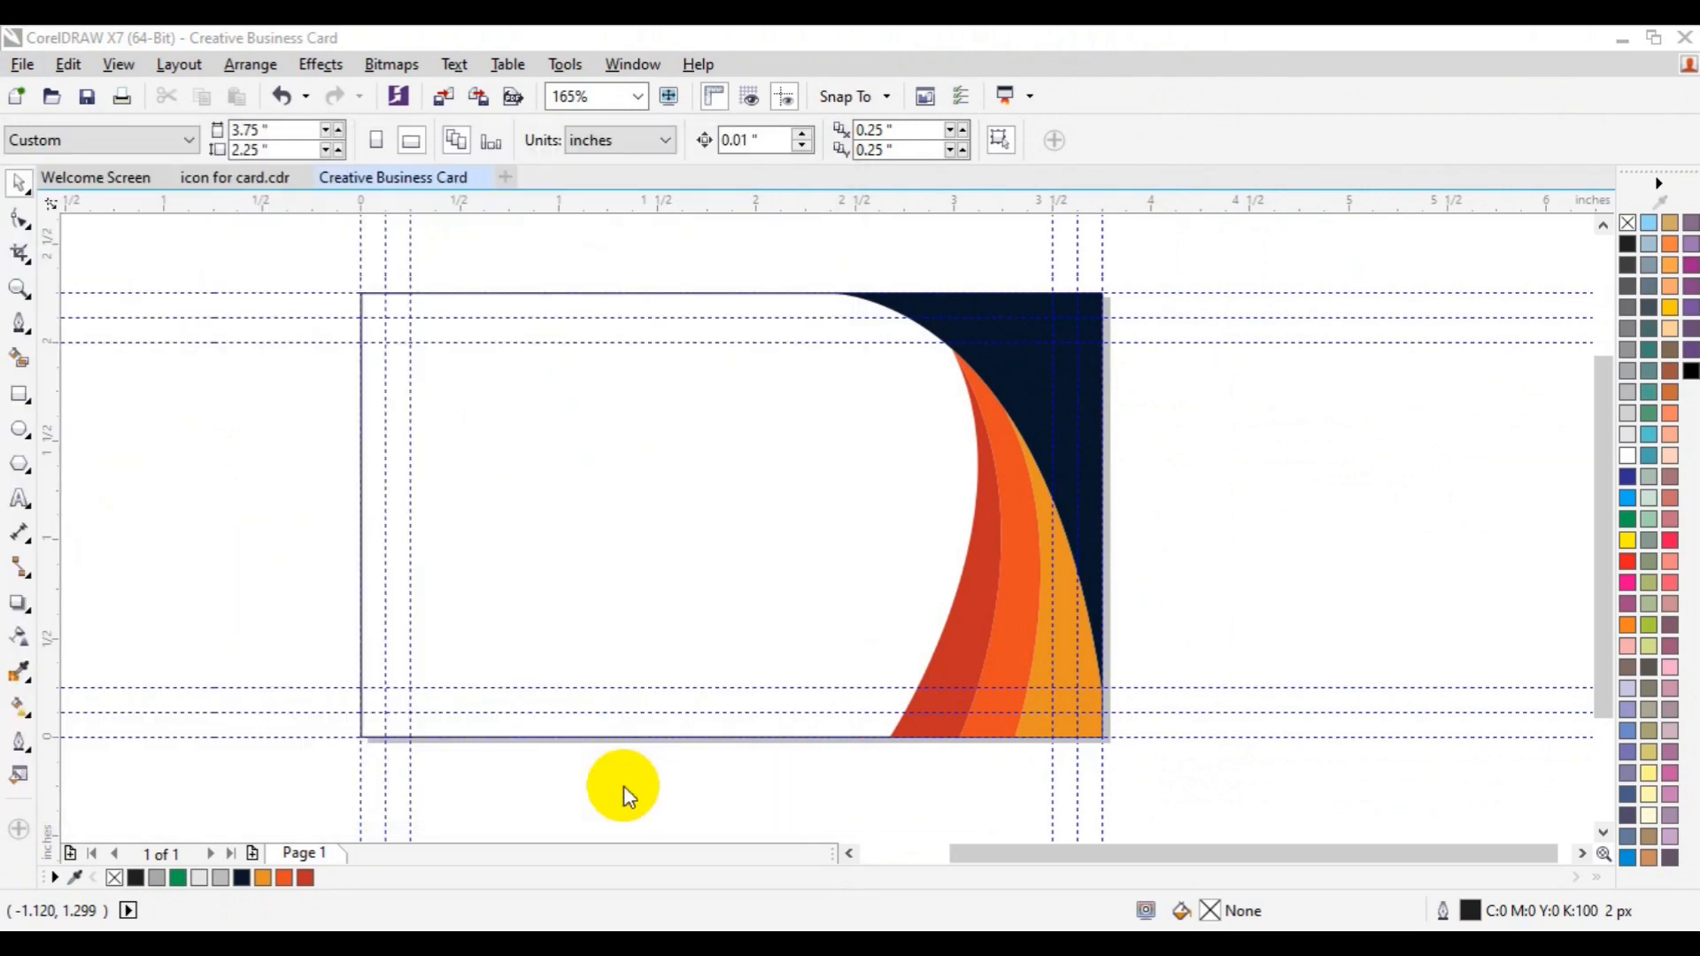